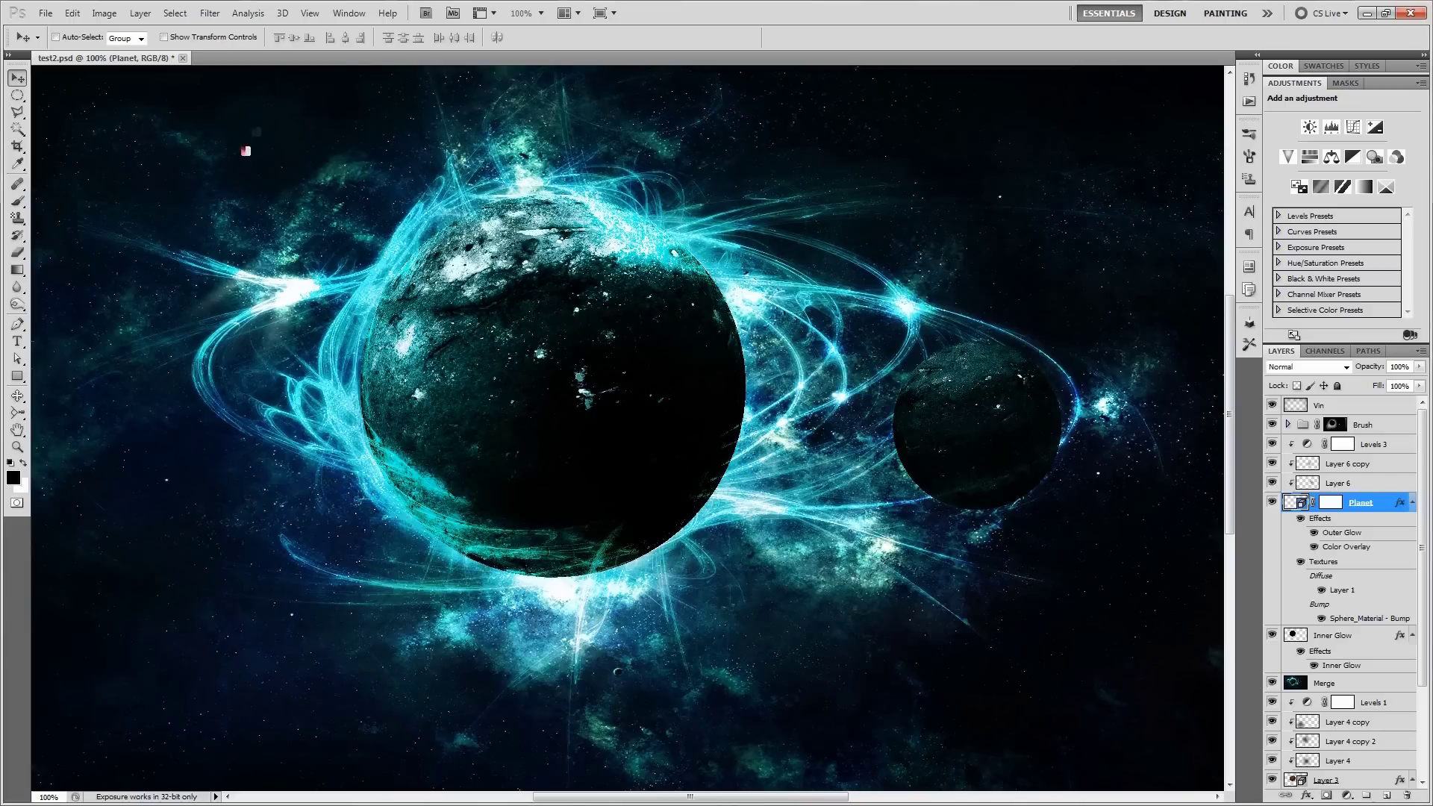
Step: View the planet composition in full-screen mode and return to the standard screen view
key("f")
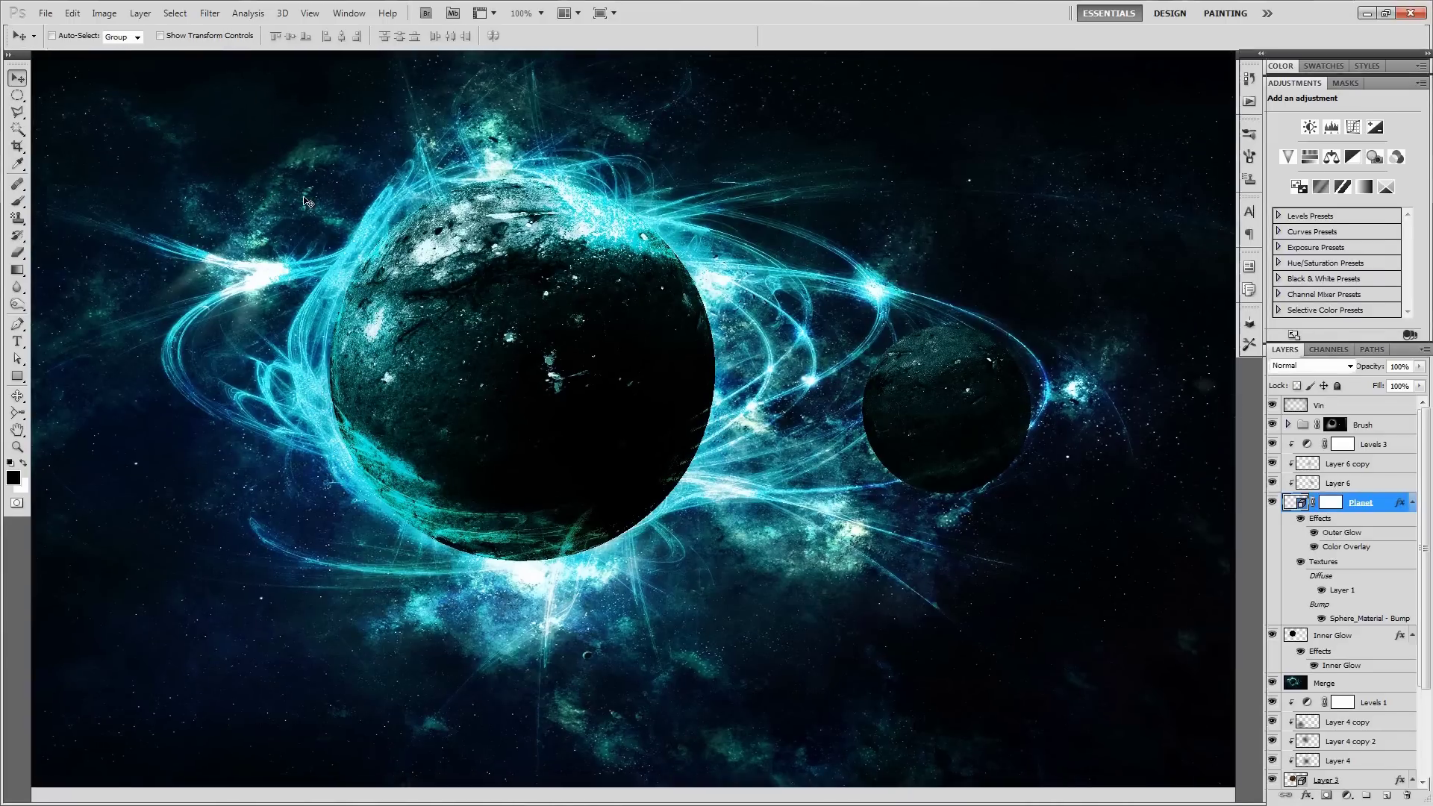
key("f")
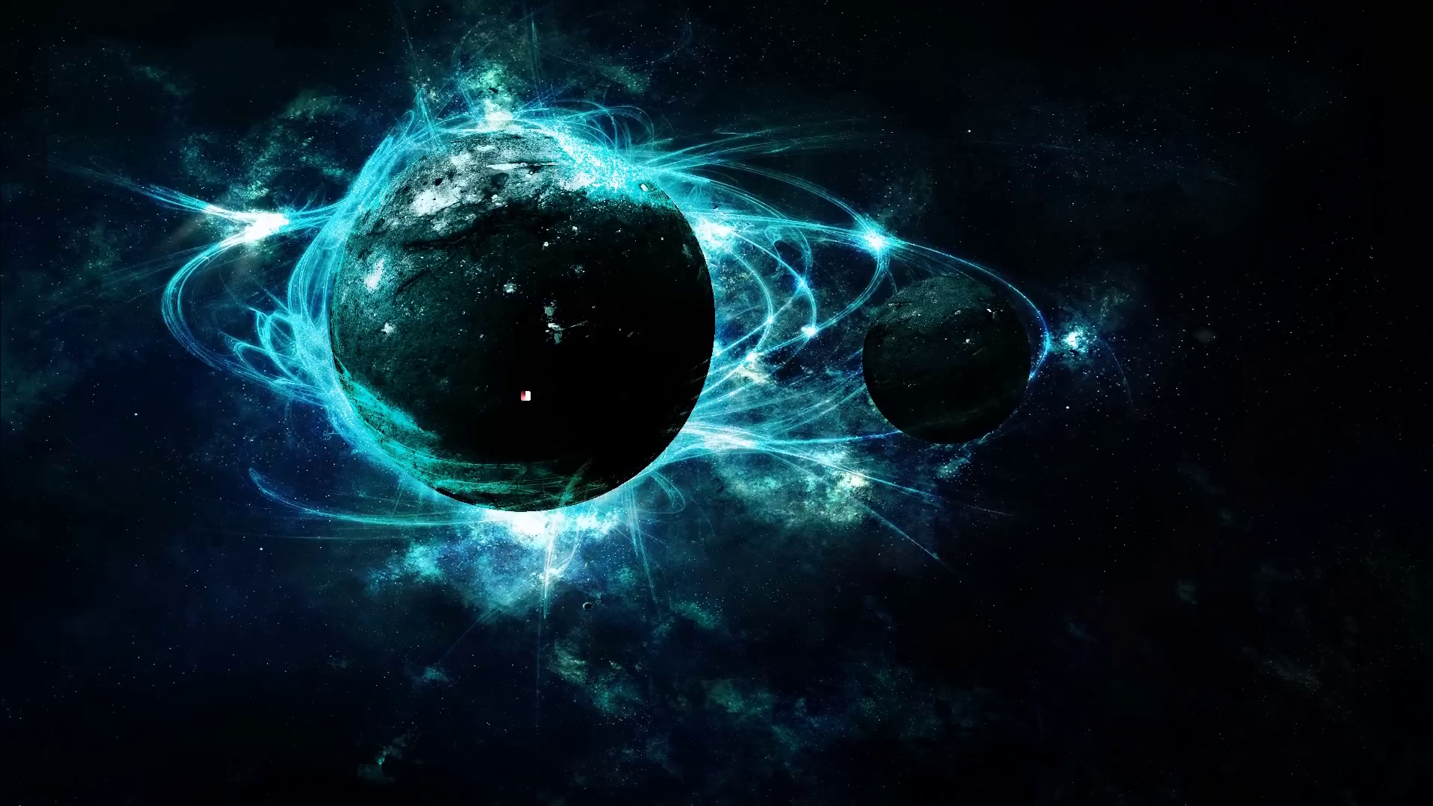
key("f")
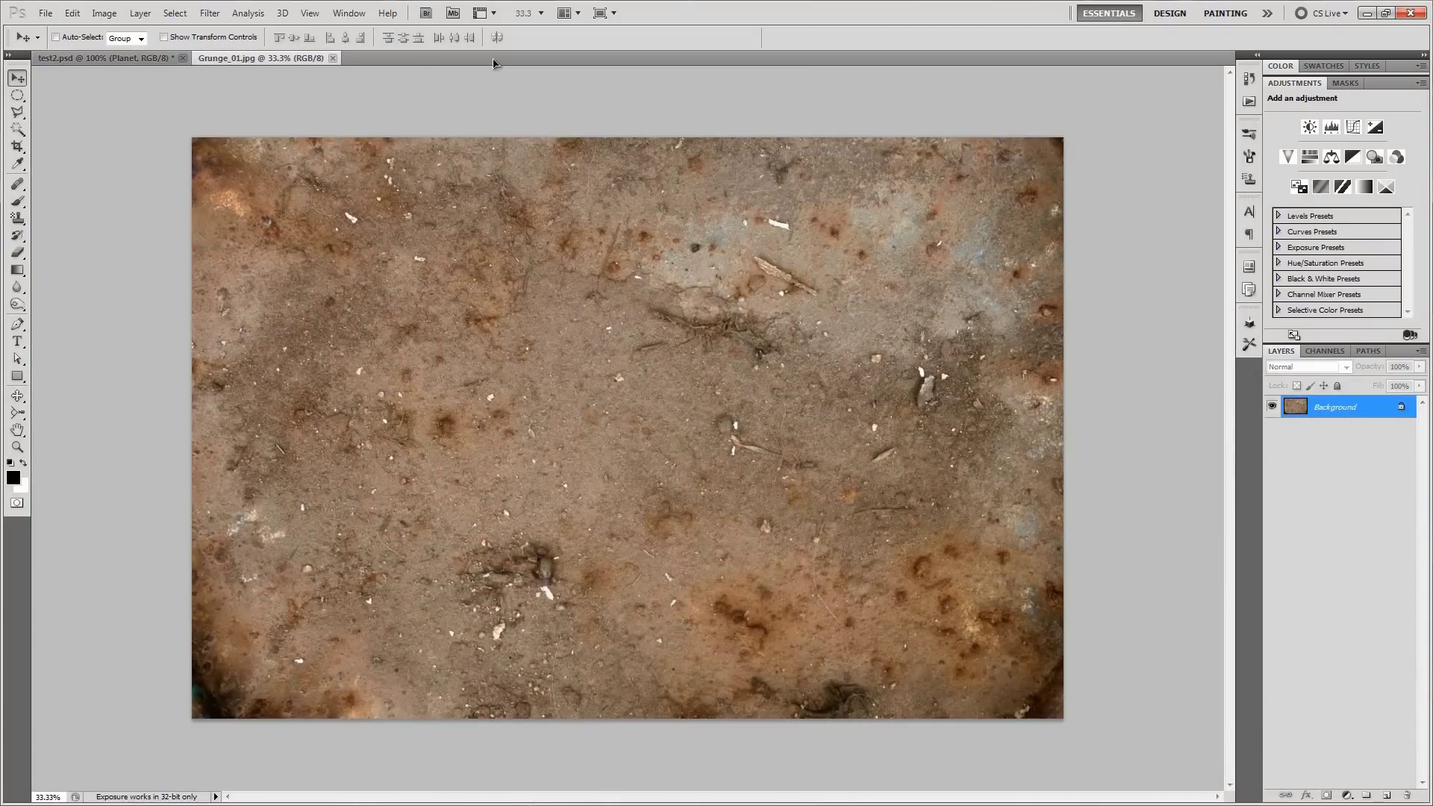
key("ctrl+0")
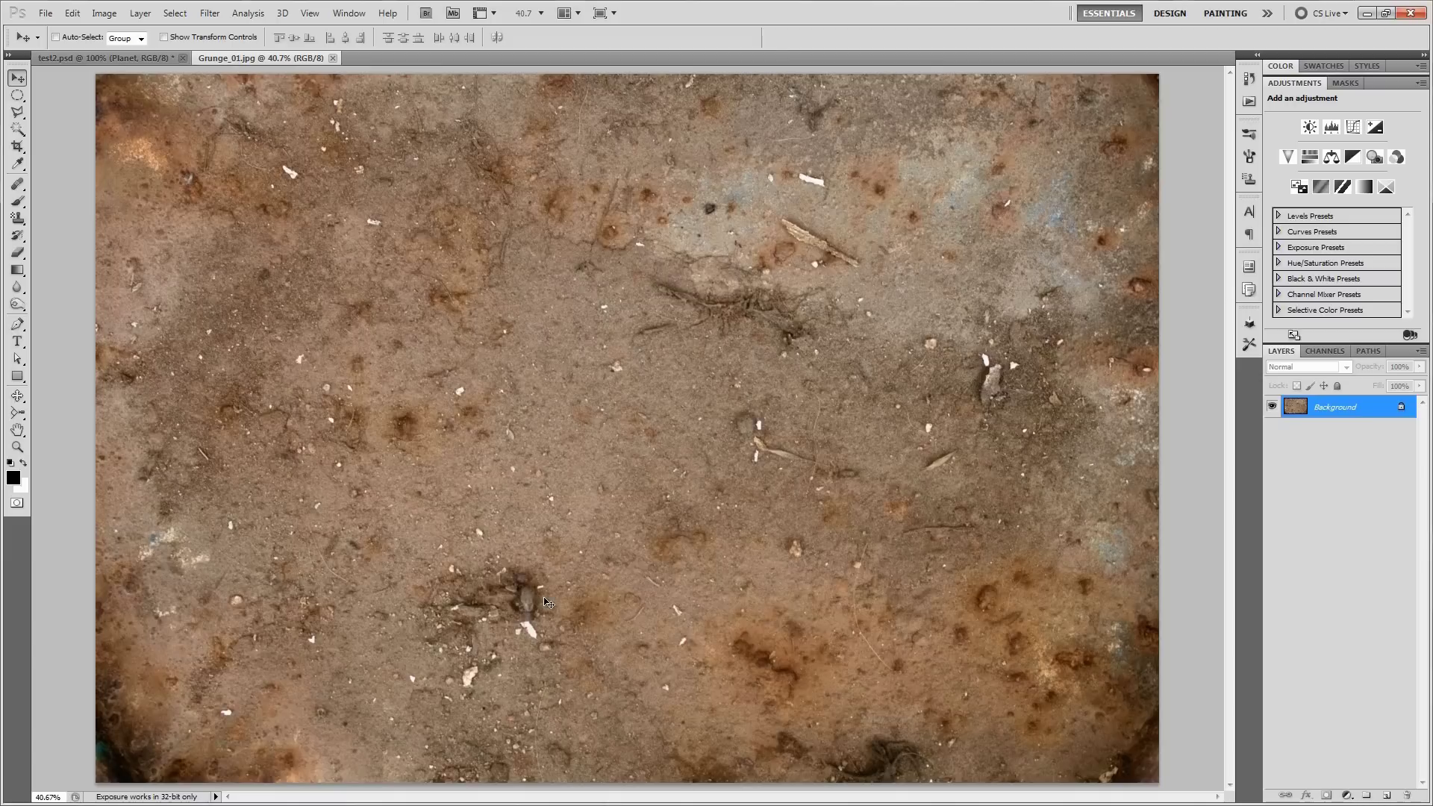
left_click(283, 13)
left_click(285, 13)
left_click(285, 15)
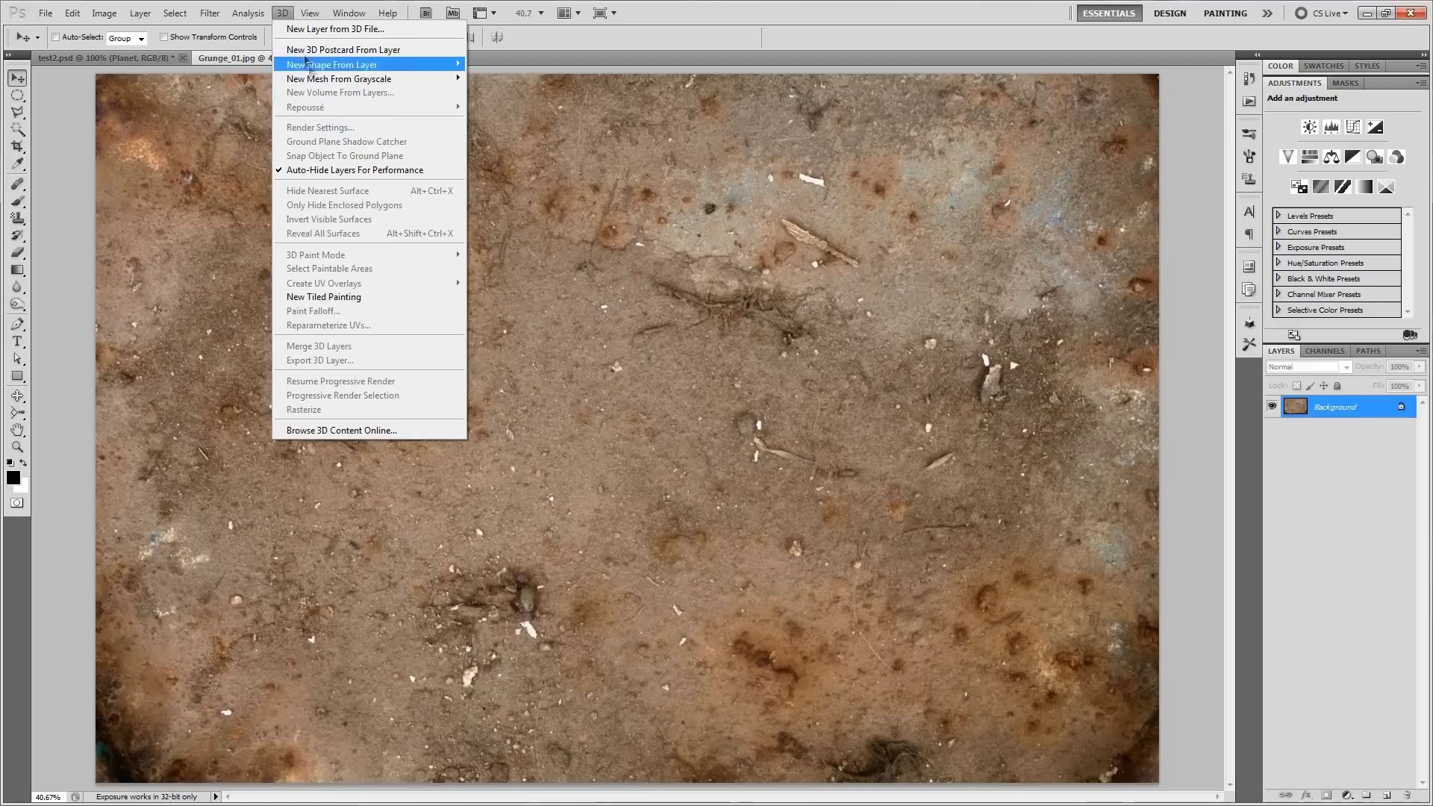
left_click(282, 13)
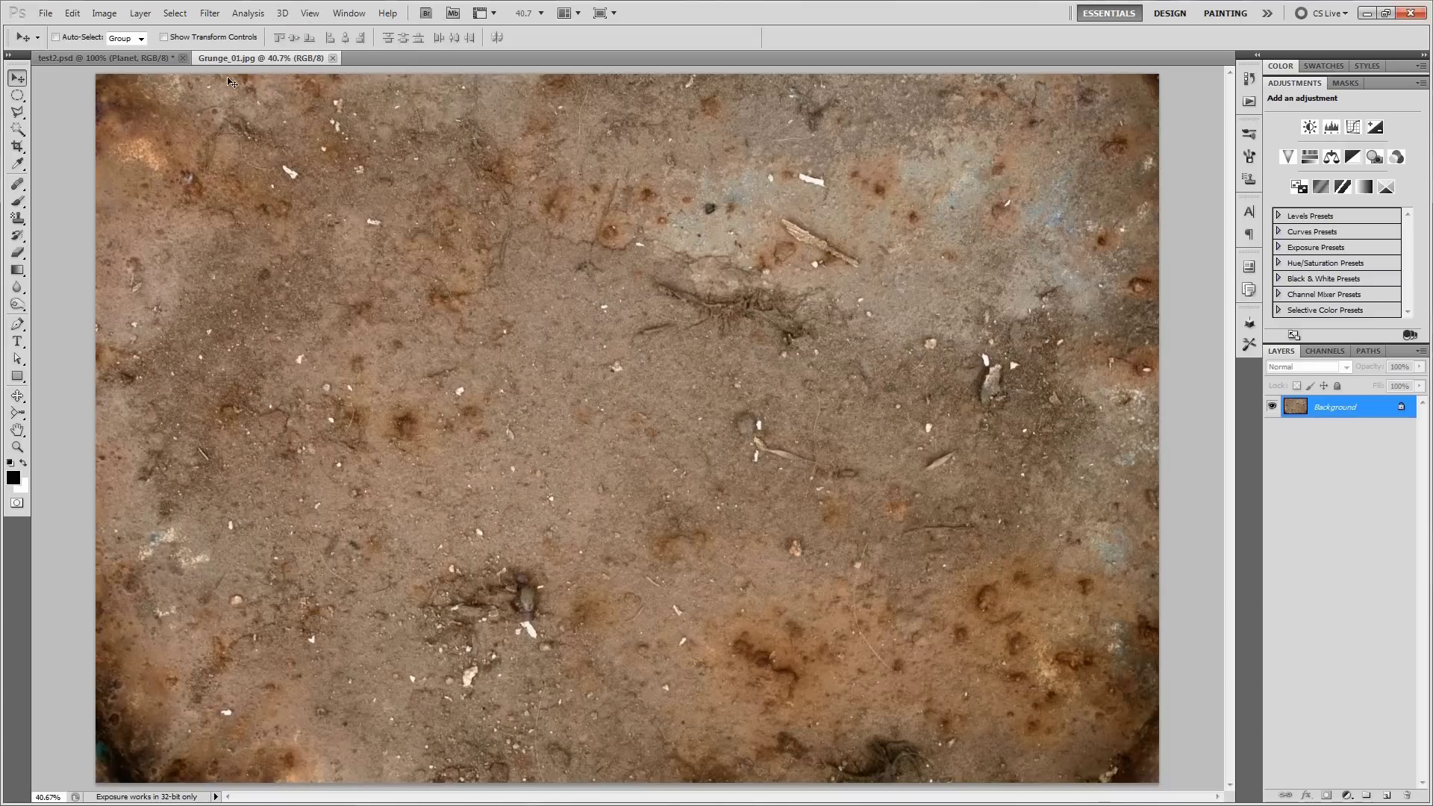
Step: Review the Performance and 3D preferences, including the OpenGL drawing and interactive rendering options, and close them without changes
left_click(78, 11)
mouse_move(101, 553)
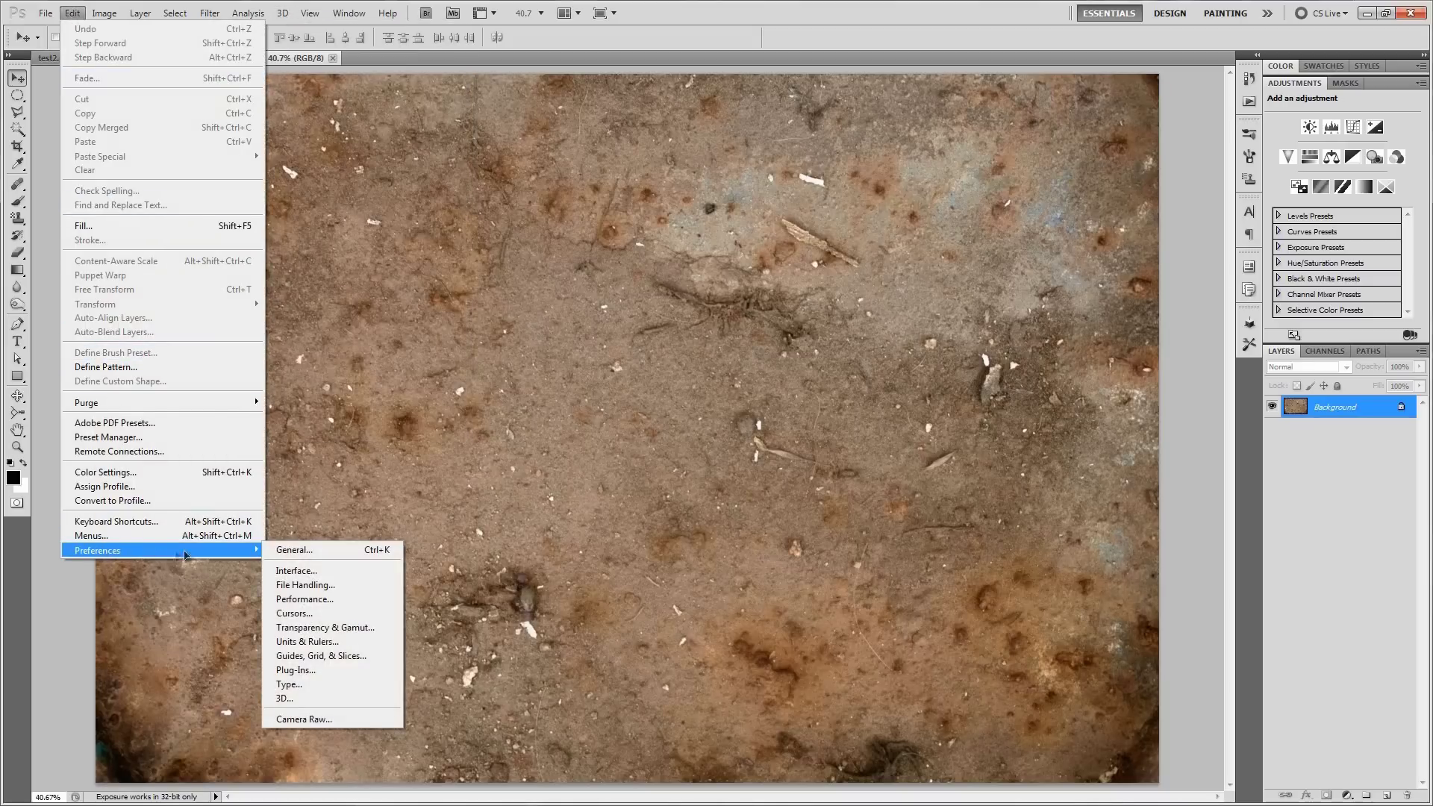
key("Escape")
key("Escape")
key("i")
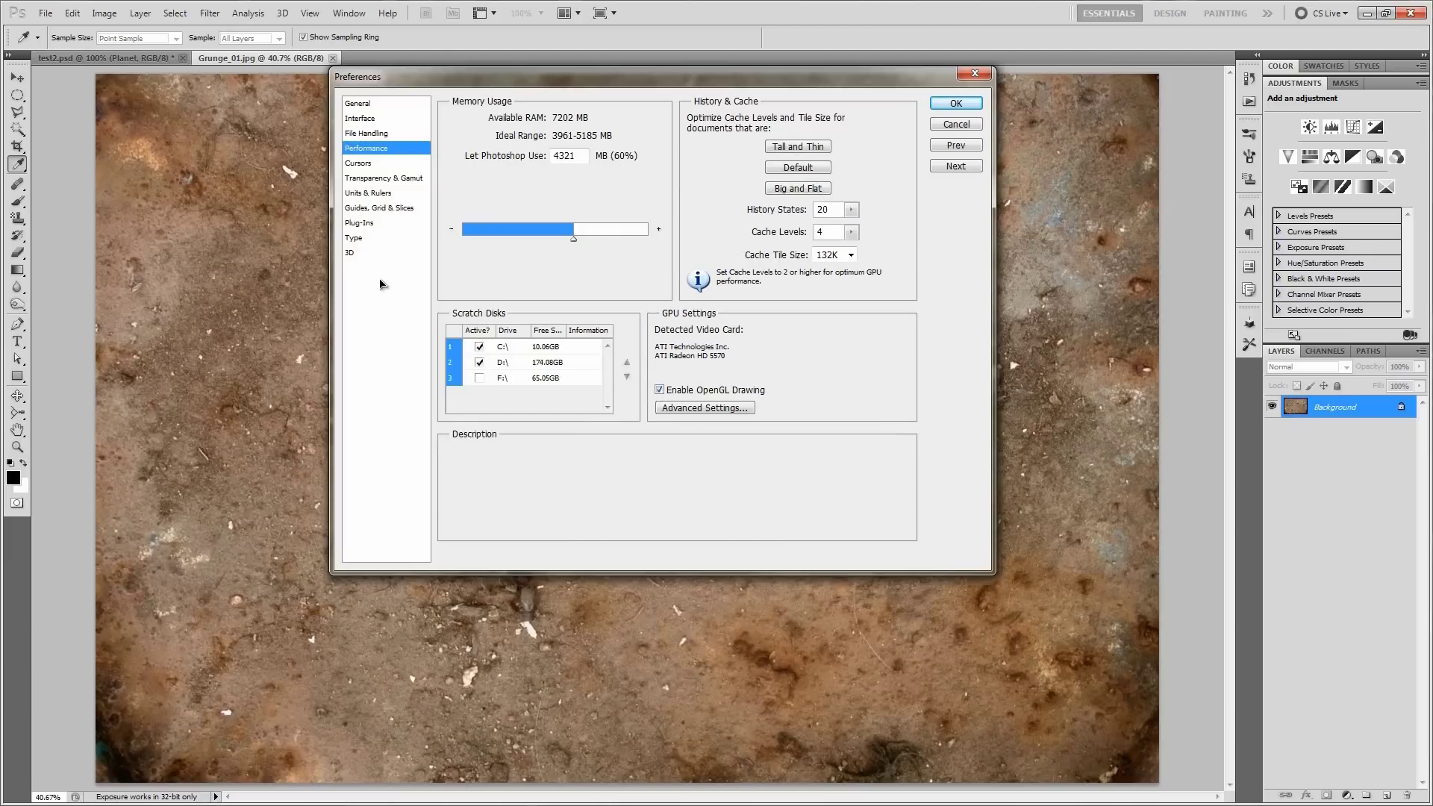
left_click(363, 256)
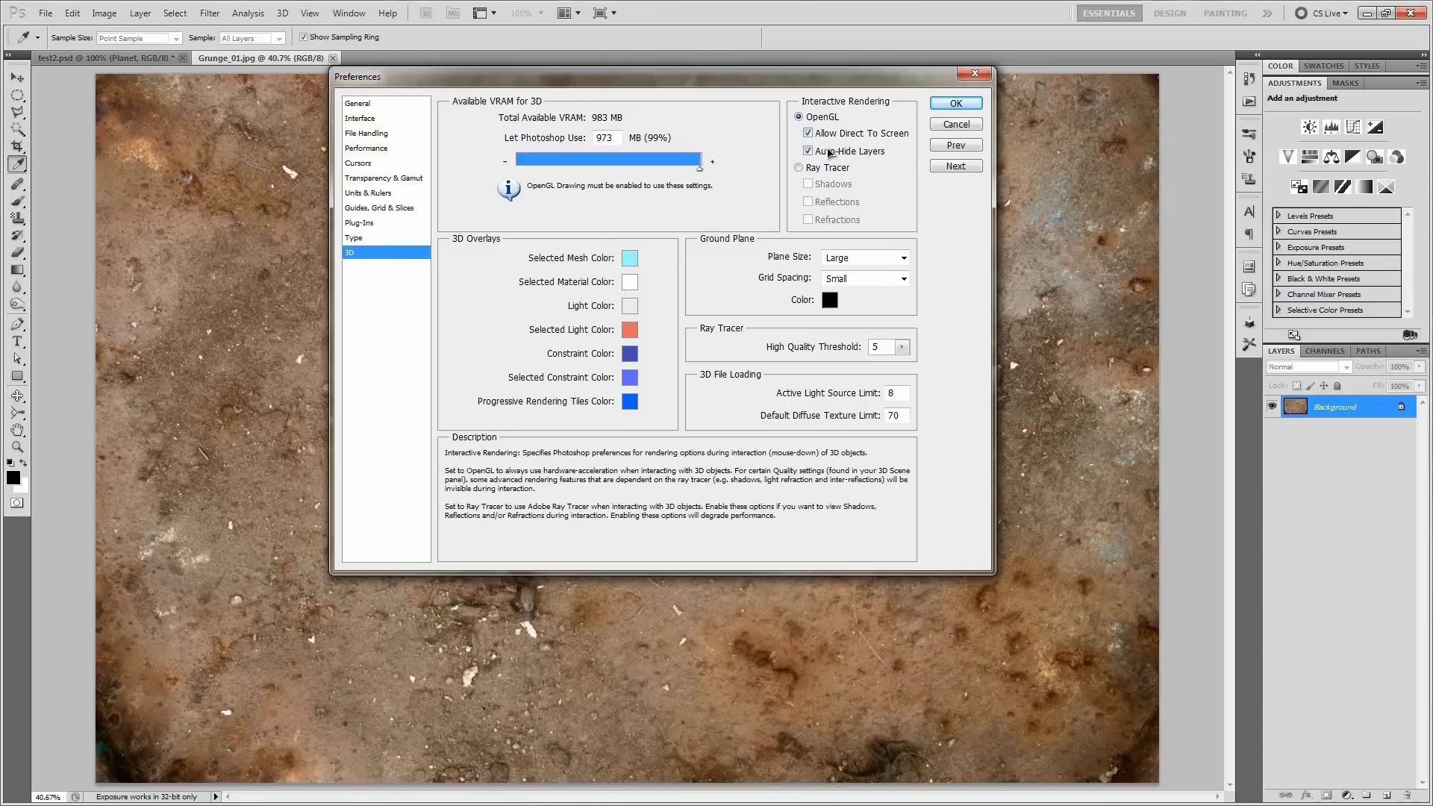
left_click(954, 126)
key("v")
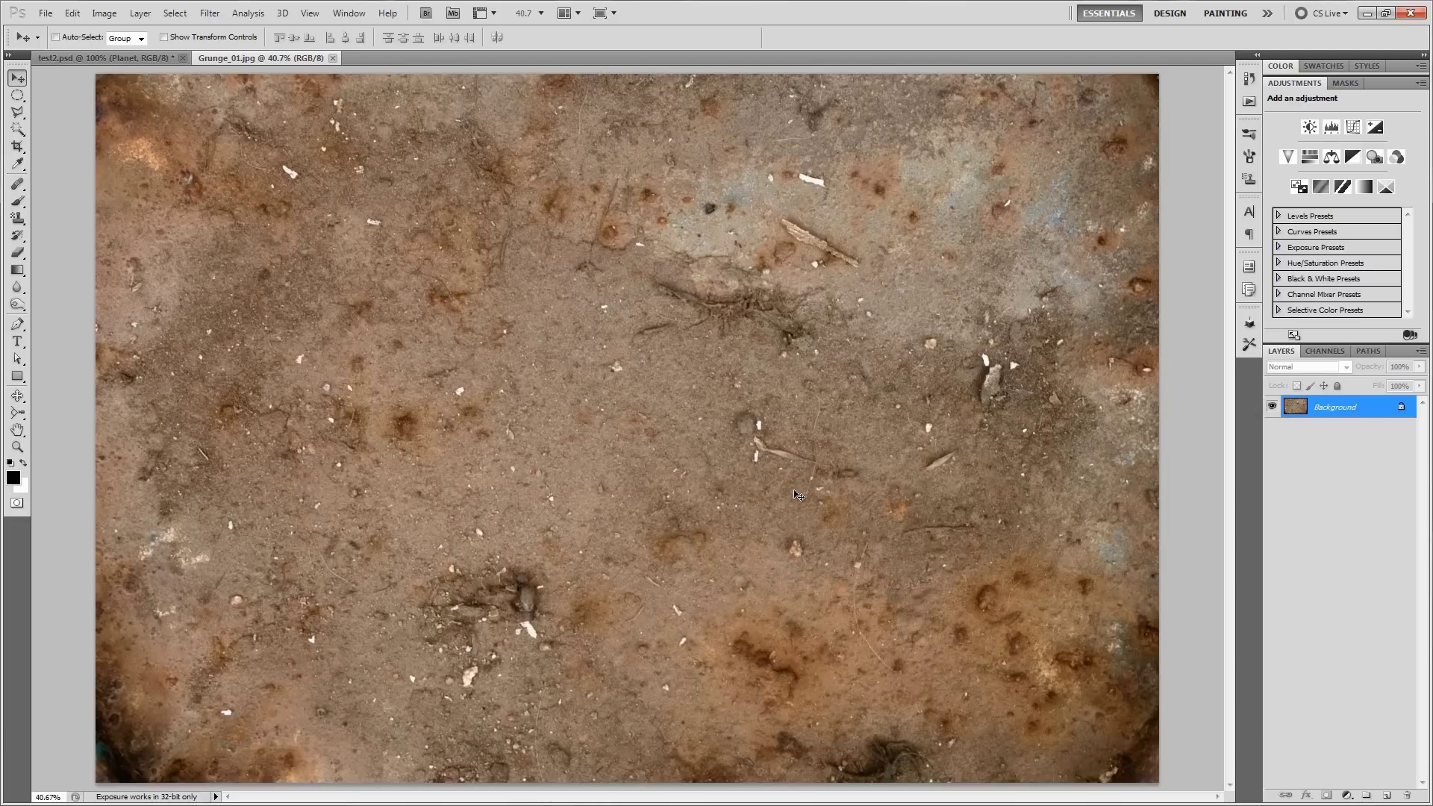
Step: In test2.psd, collapse the Planet layer's effects list and hide the Merge layer
left_click(138, 61)
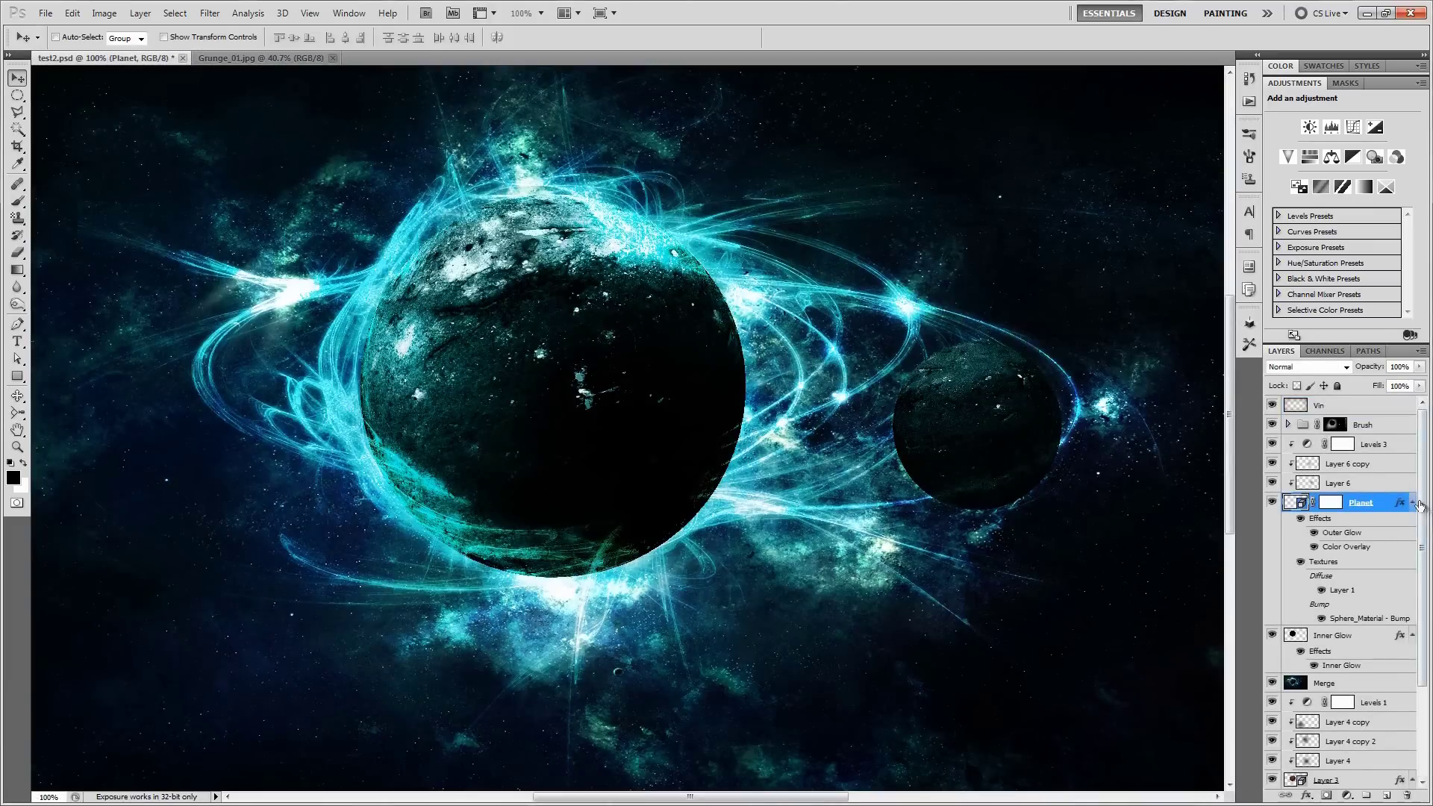
left_click(1413, 503)
left_click(1272, 569)
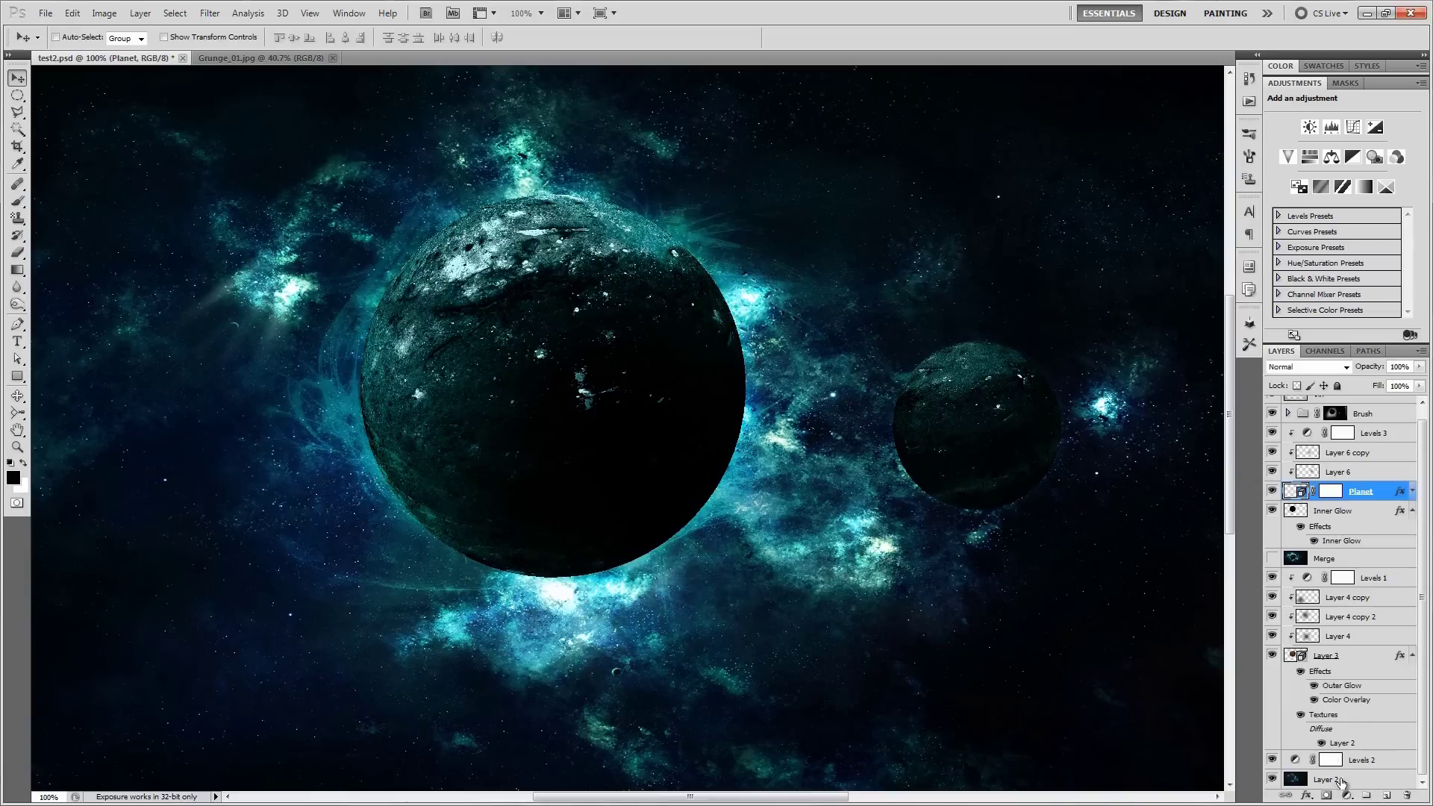
Step: Rotate the large 3D planet on Layer 3 to examine its texture seam, and restore its original orientation
left_click(1344, 661)
left_click_drag(17, 395, 93, 401)
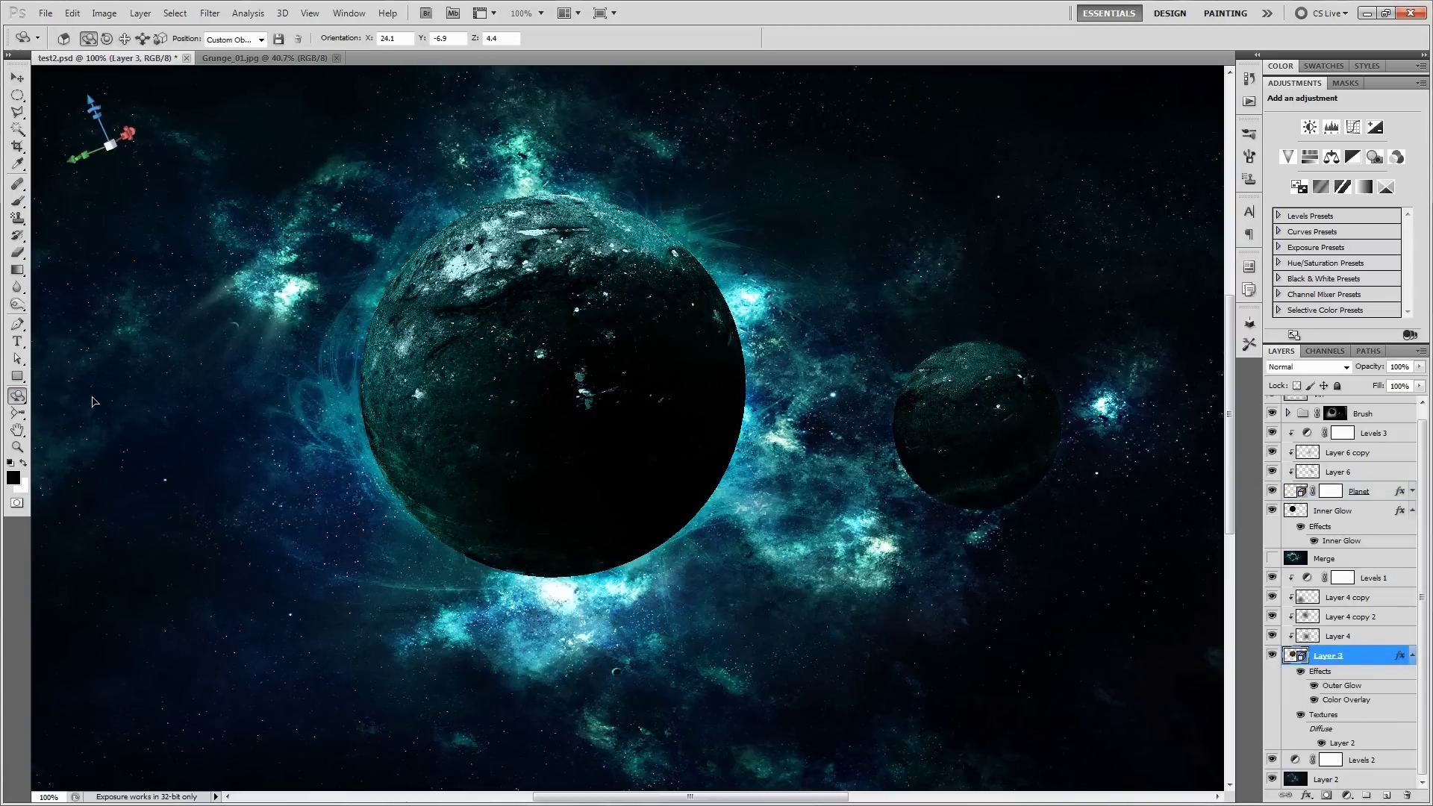
left_click_drag(447, 471, 617, 286)
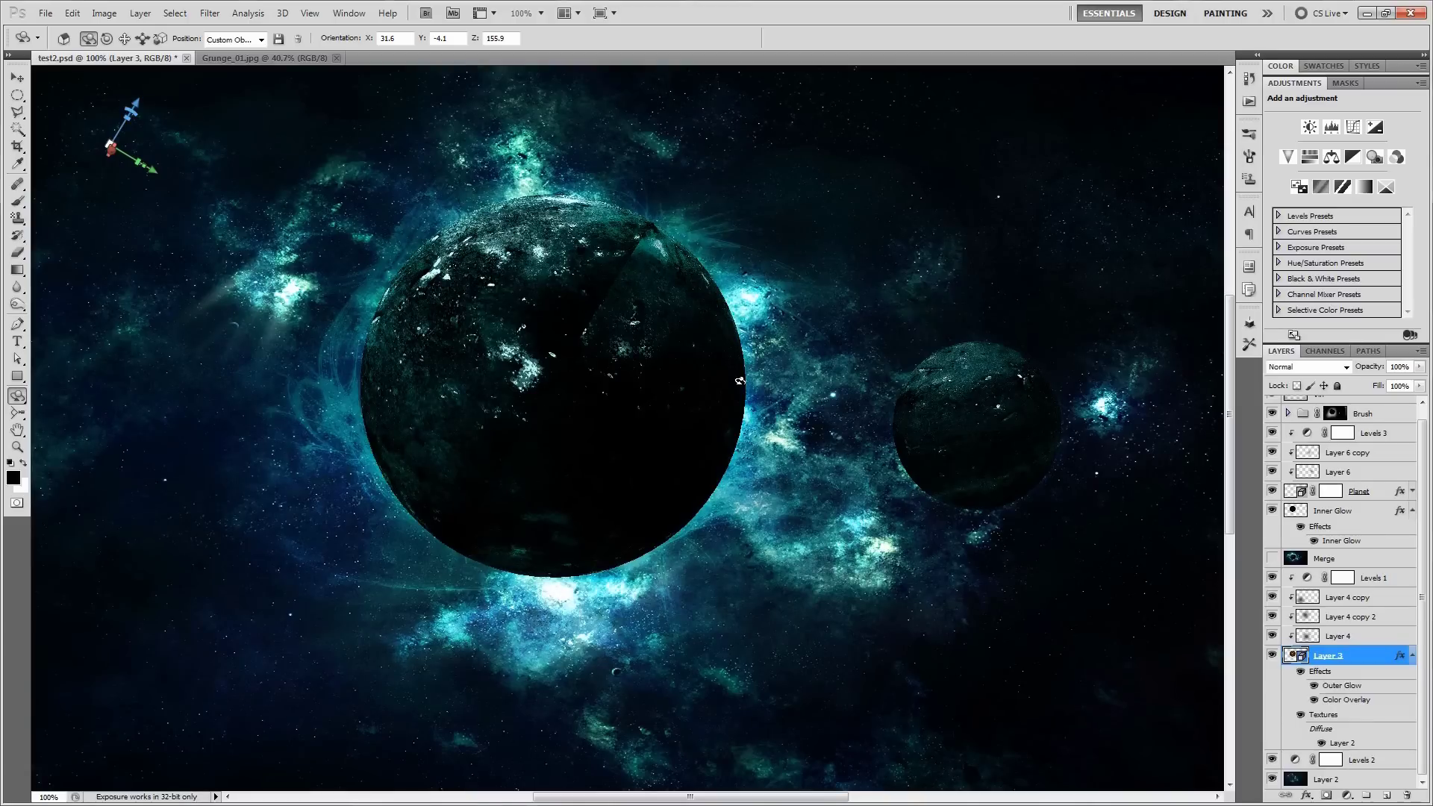
left_click_drag(644, 354, 475, 288)
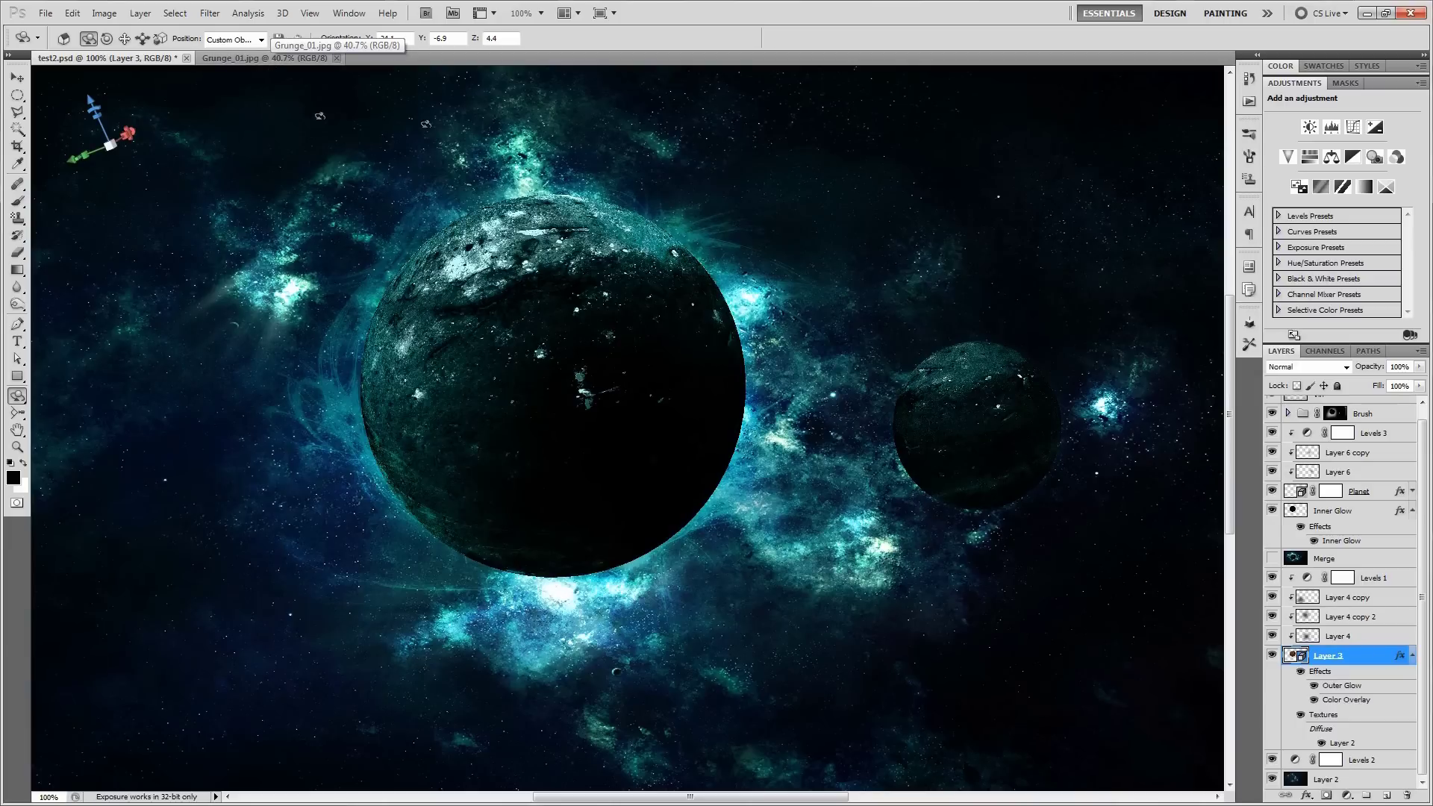
Step: In Grunge_01.jpg, choose the Rectangular Marquee tool and convert the Background into a regular layer named Planet
left_click(241, 59)
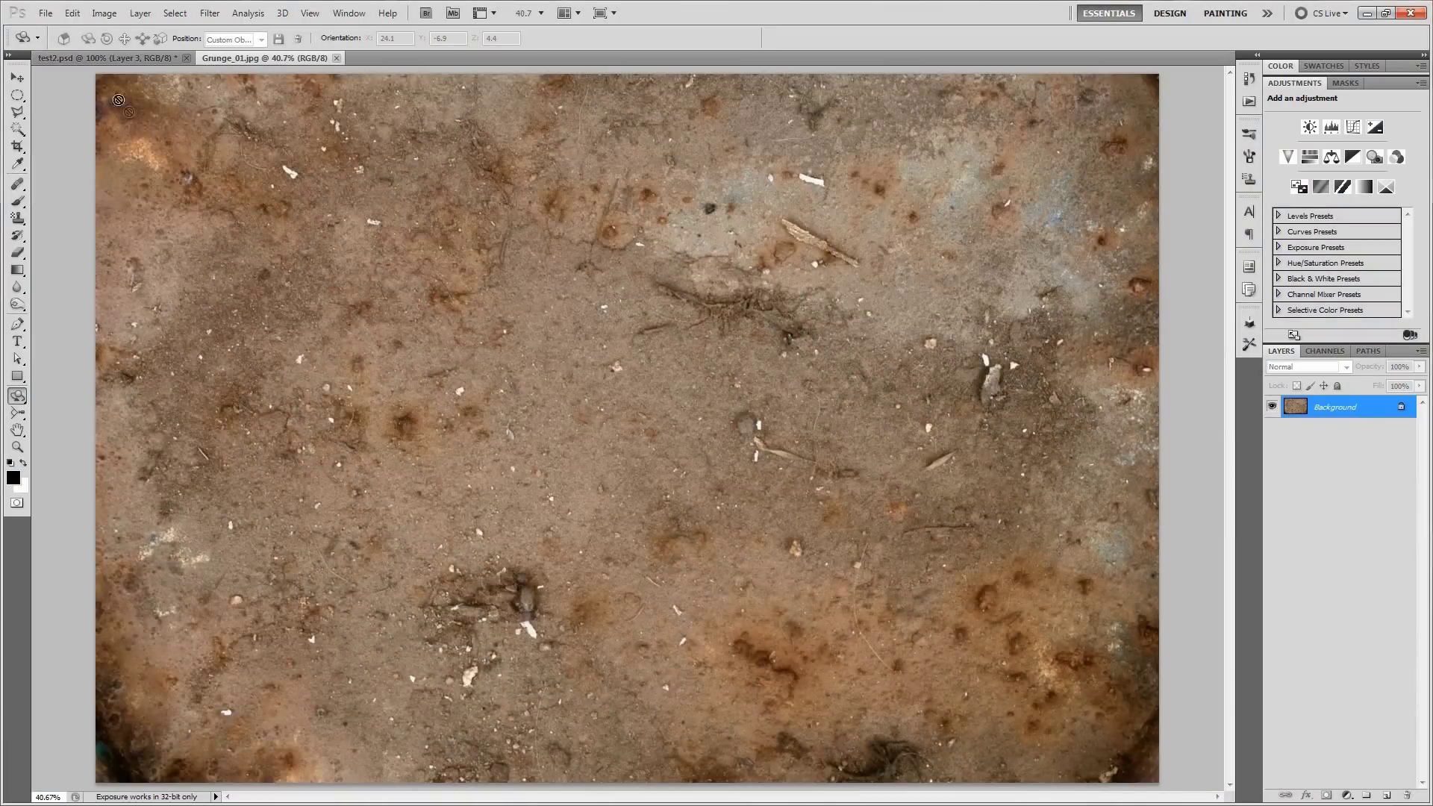
left_click(17, 95)
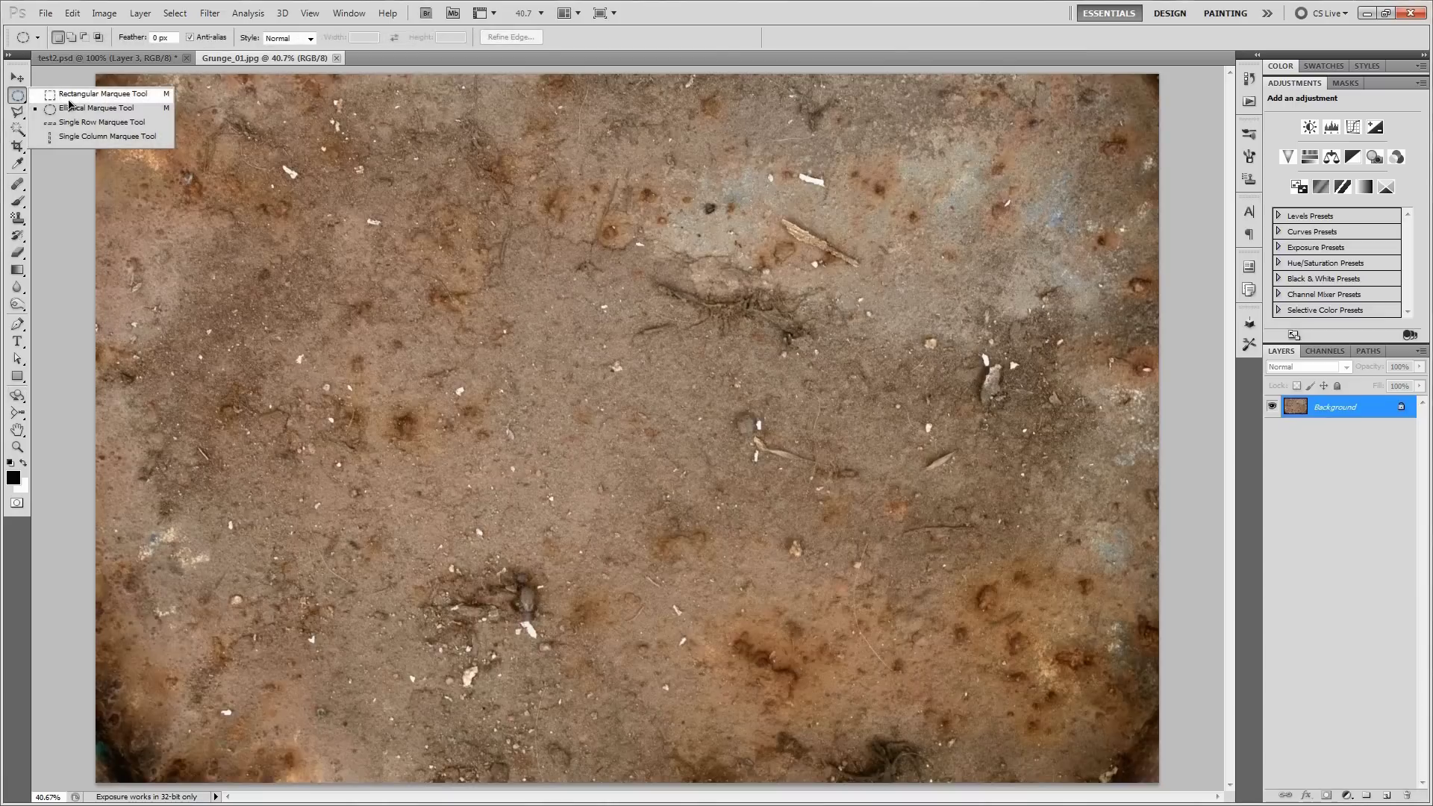
left_click(118, 96)
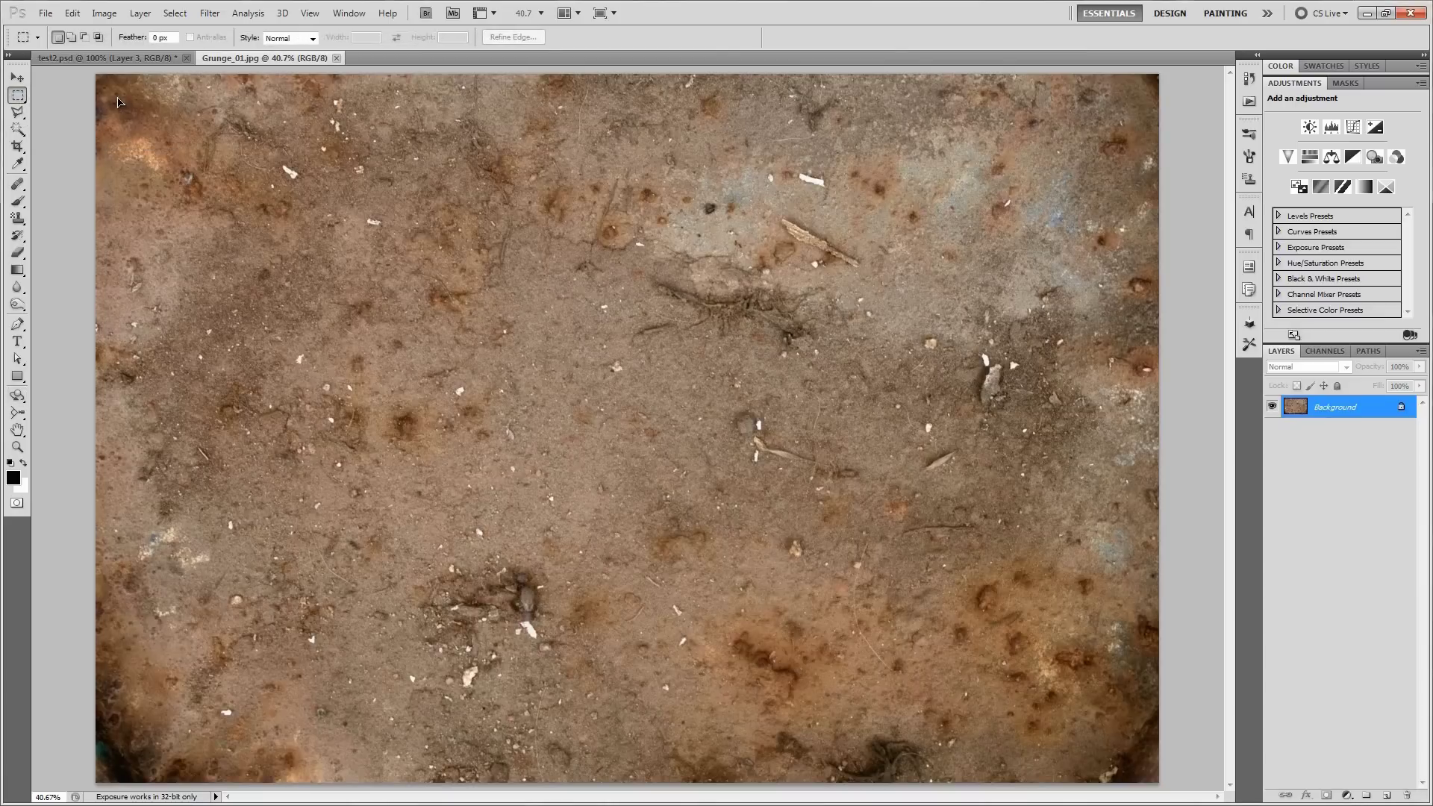
double_click(1359, 406)
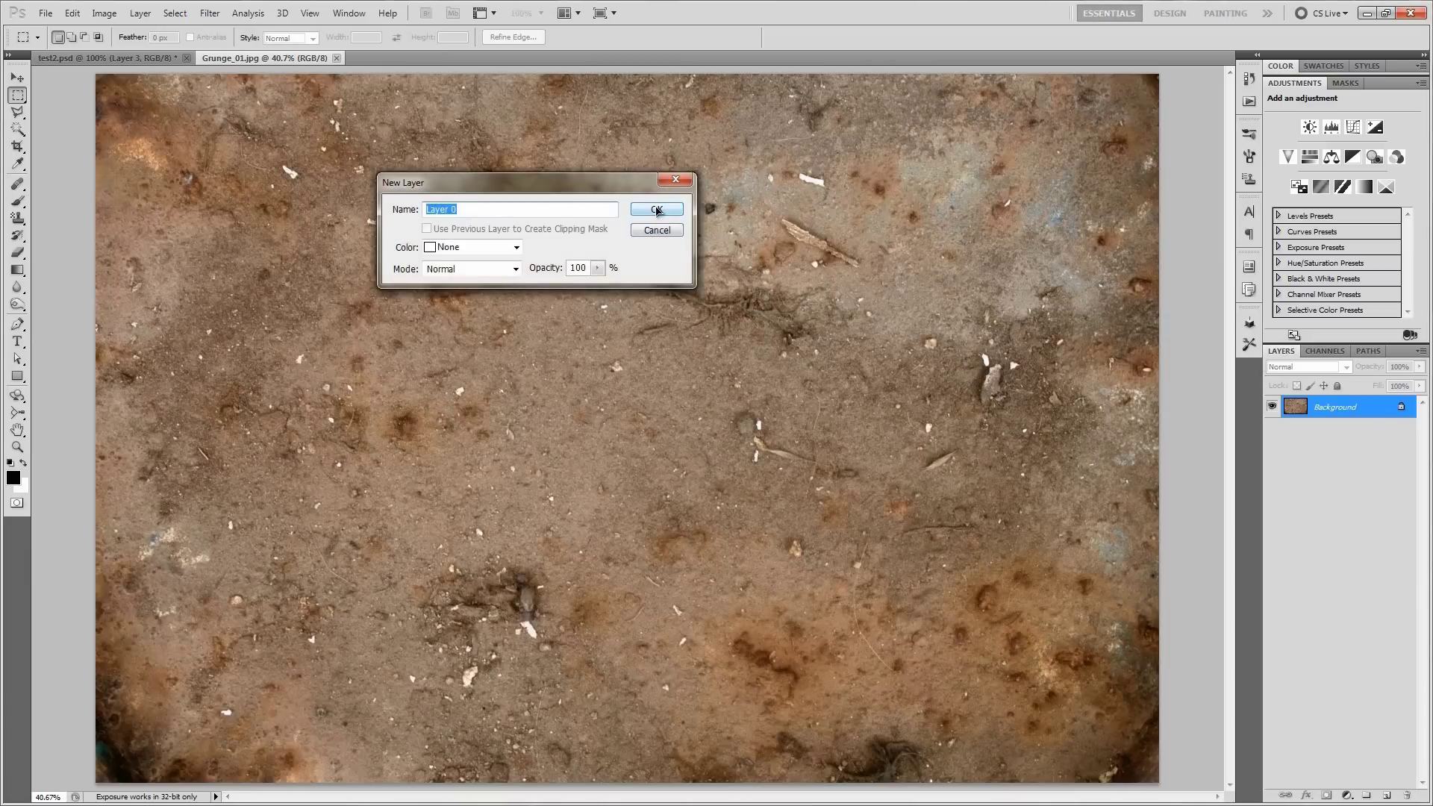
type("Planet")
left_click(657, 210)
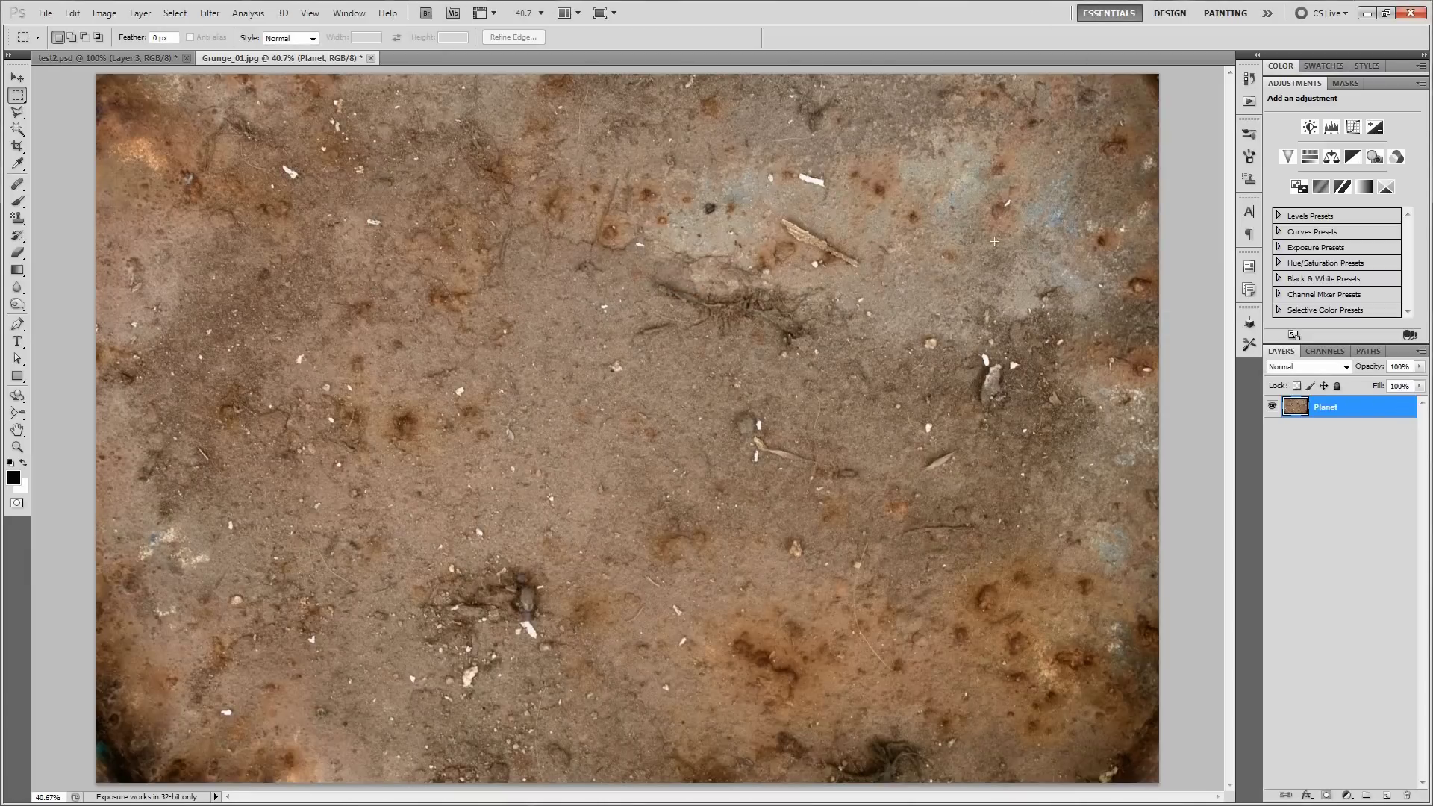
Step: Cut a full-height strip from the texture's right side onto a new layer and move it flush with the left edge
scroll(1093, 78, "down", 1)
left_click_drag(1141, 674, 1139, 764)
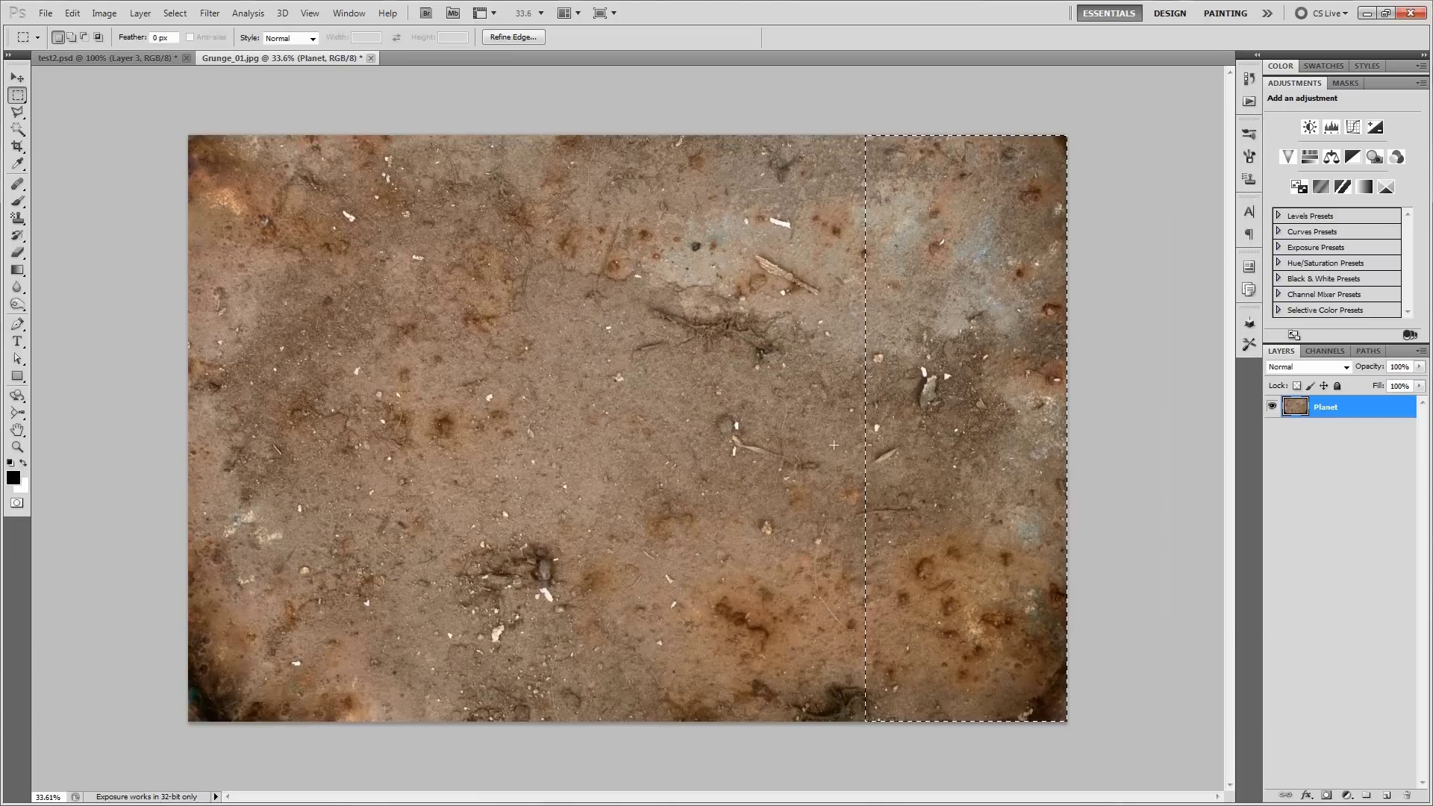
key("ctrl+j")
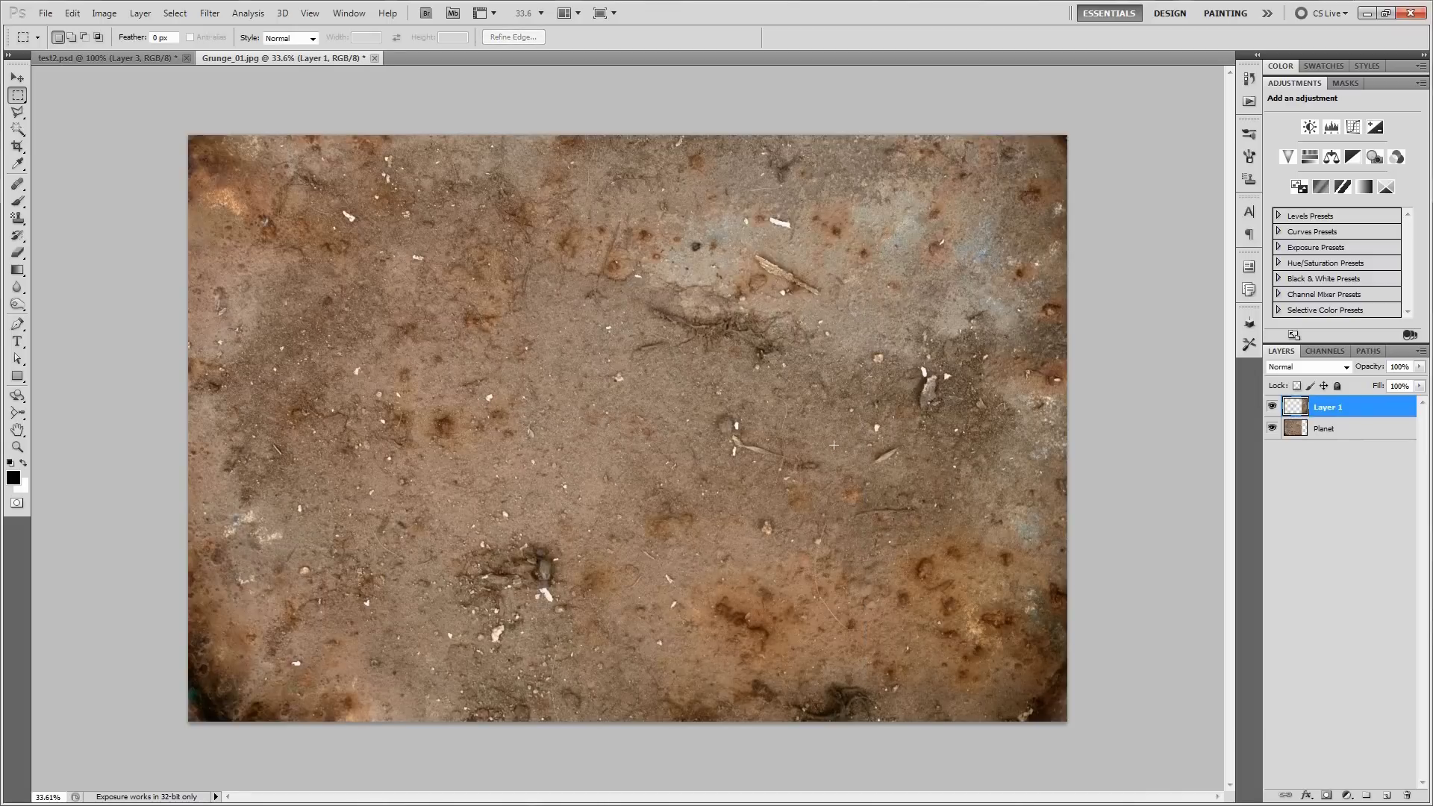
scroll(837, 449, "up", 2)
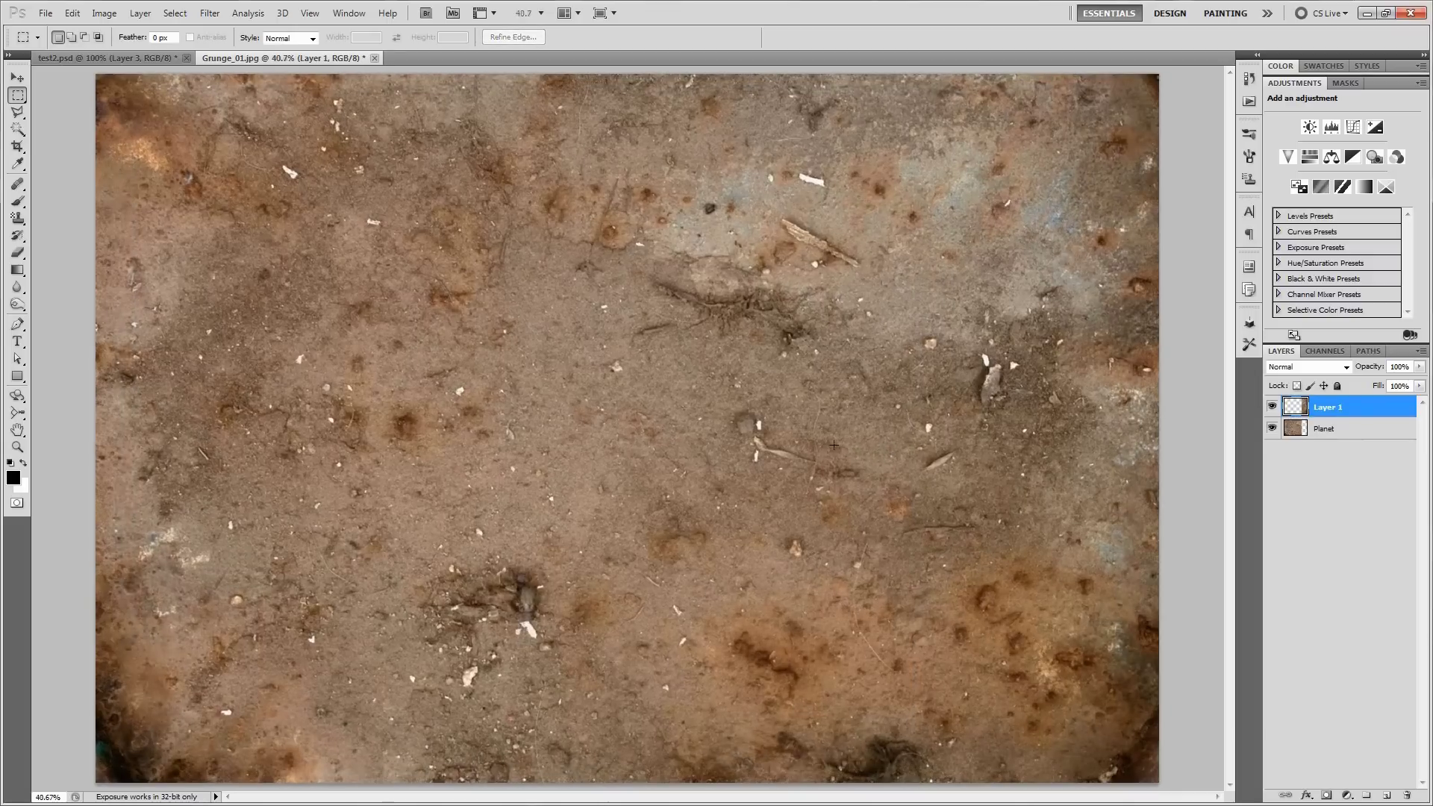
left_click(18, 78)
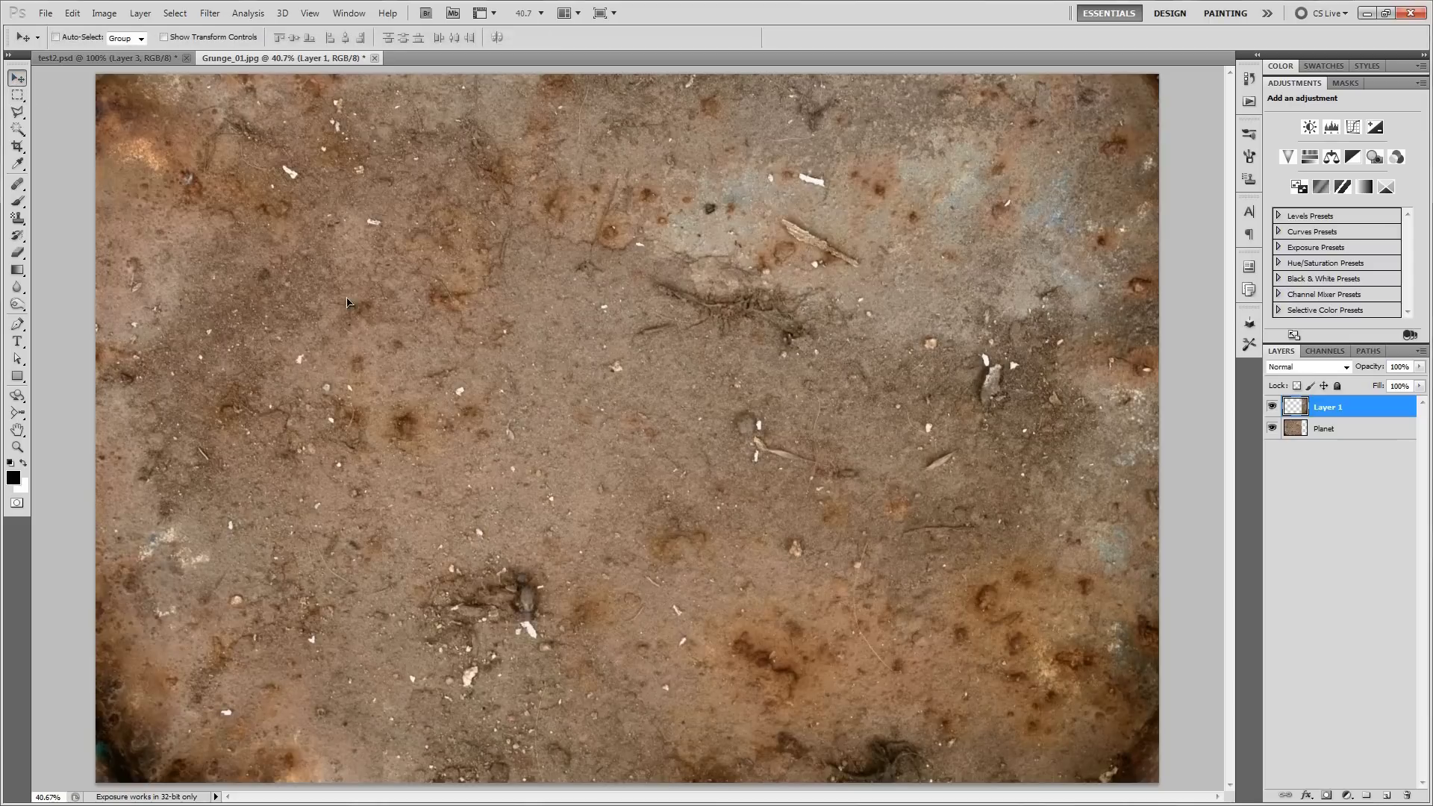
left_click_drag(1032, 426, 229, 450)
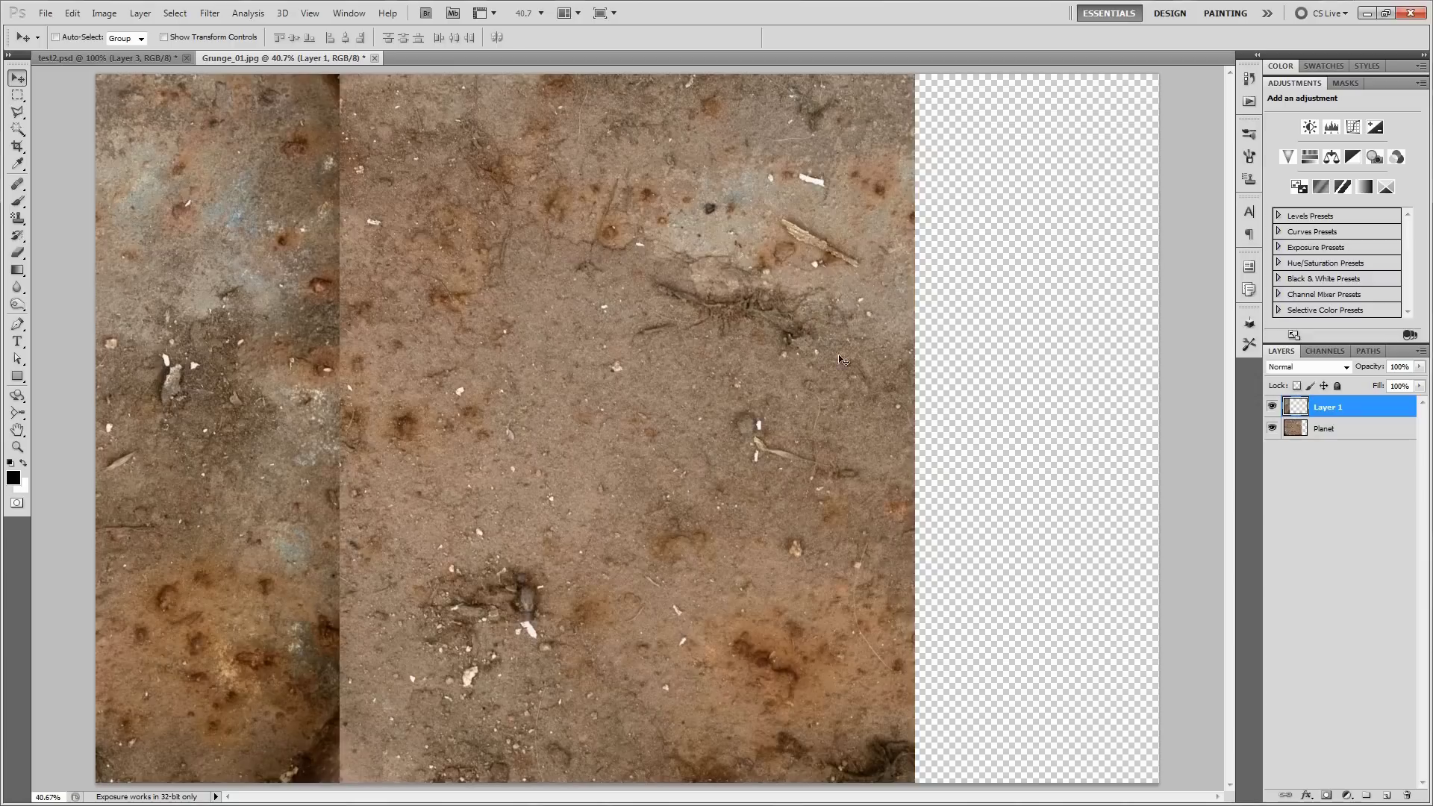
Step: Add a layer mask to Layer 1 and blend the strip's inner edge with linear black-to-transparent gradients
left_click(1326, 794)
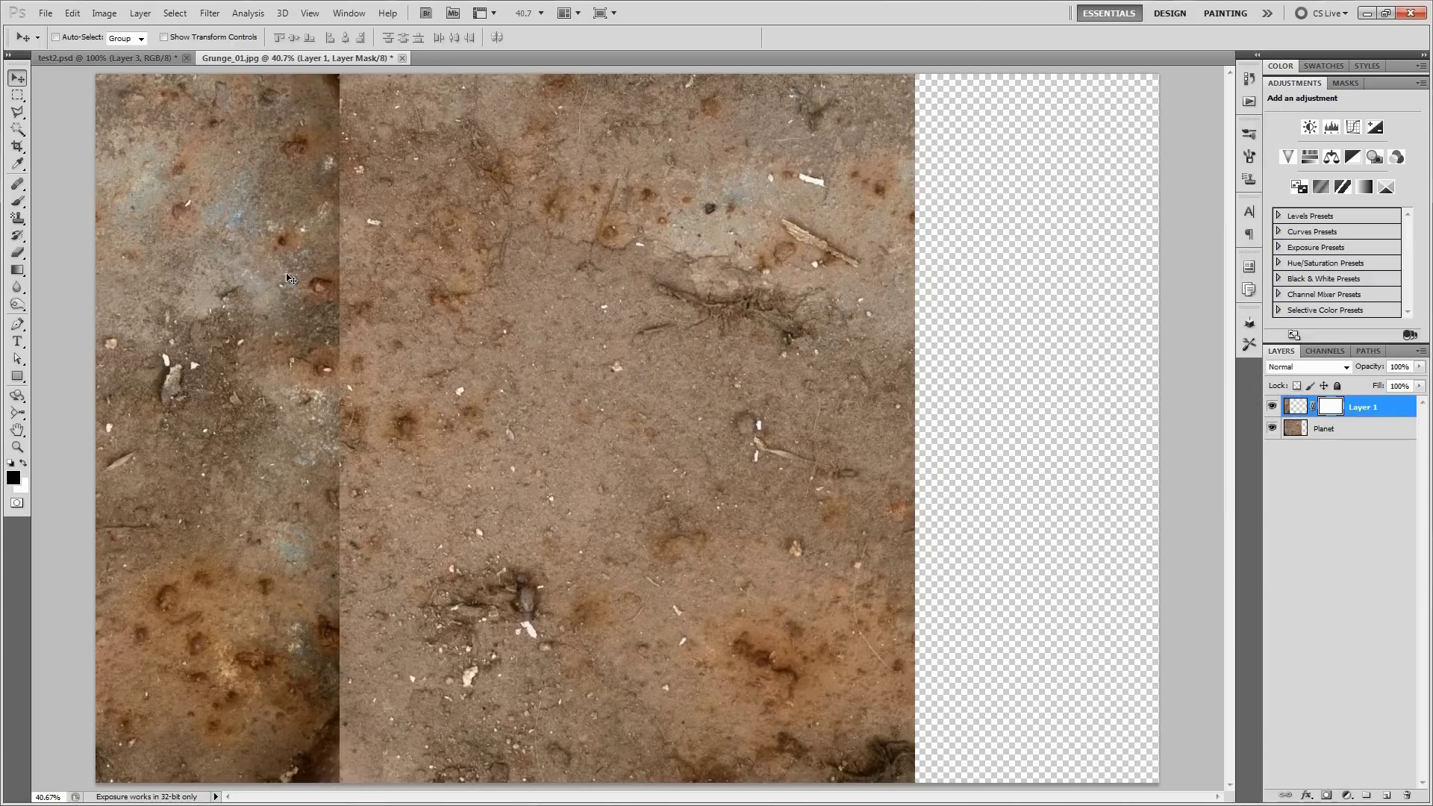
key("g")
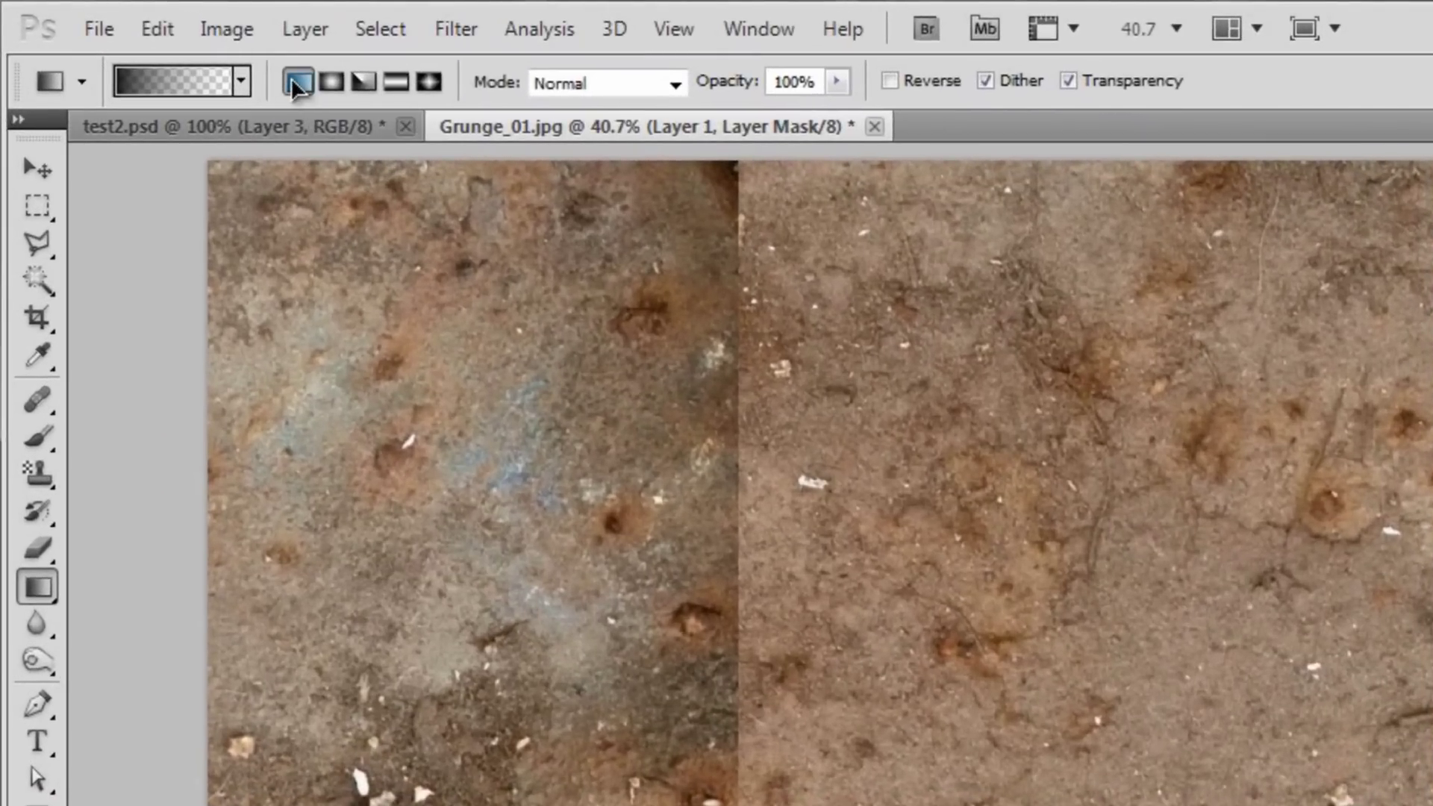
left_click(243, 82)
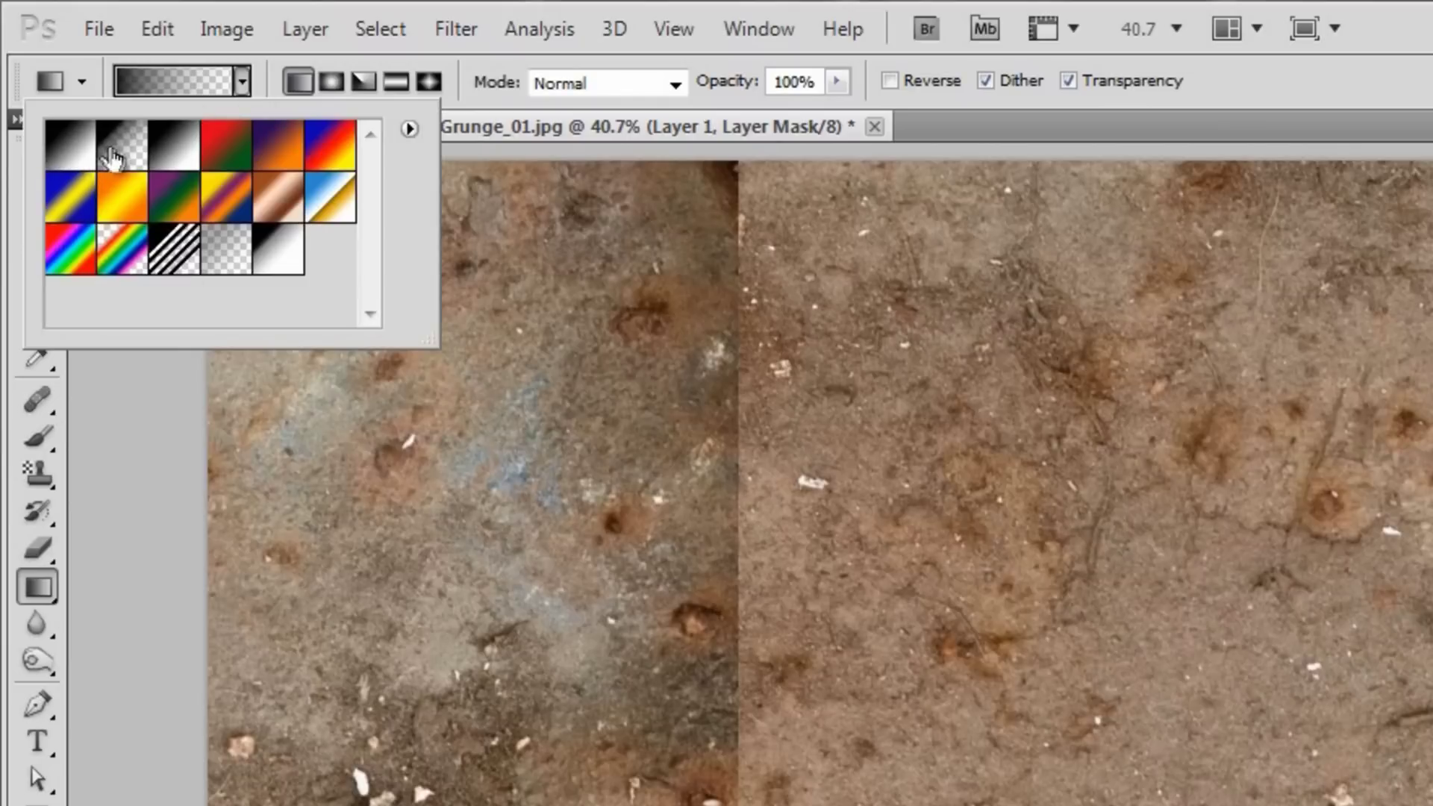
left_click(242, 81)
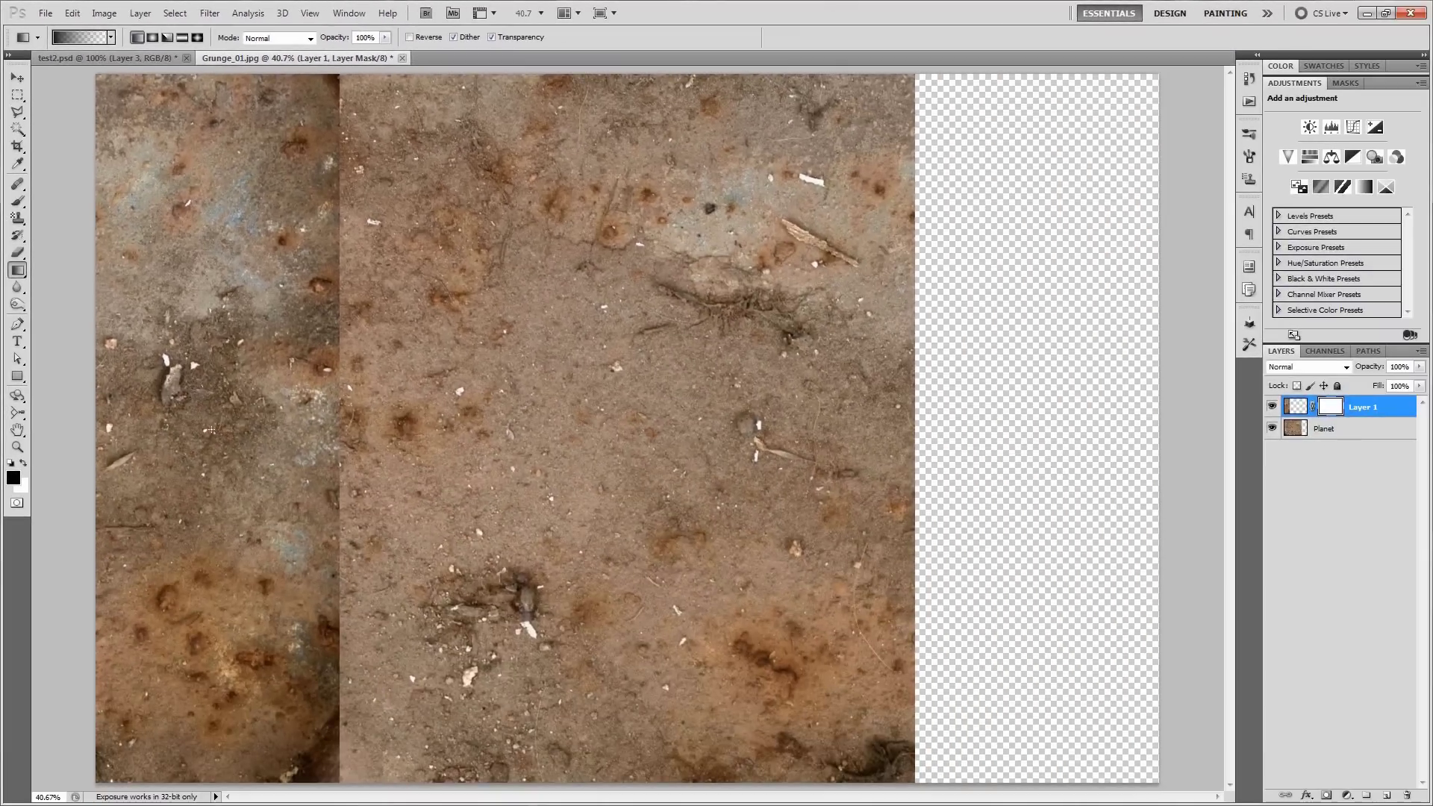
key("ctrl+1")
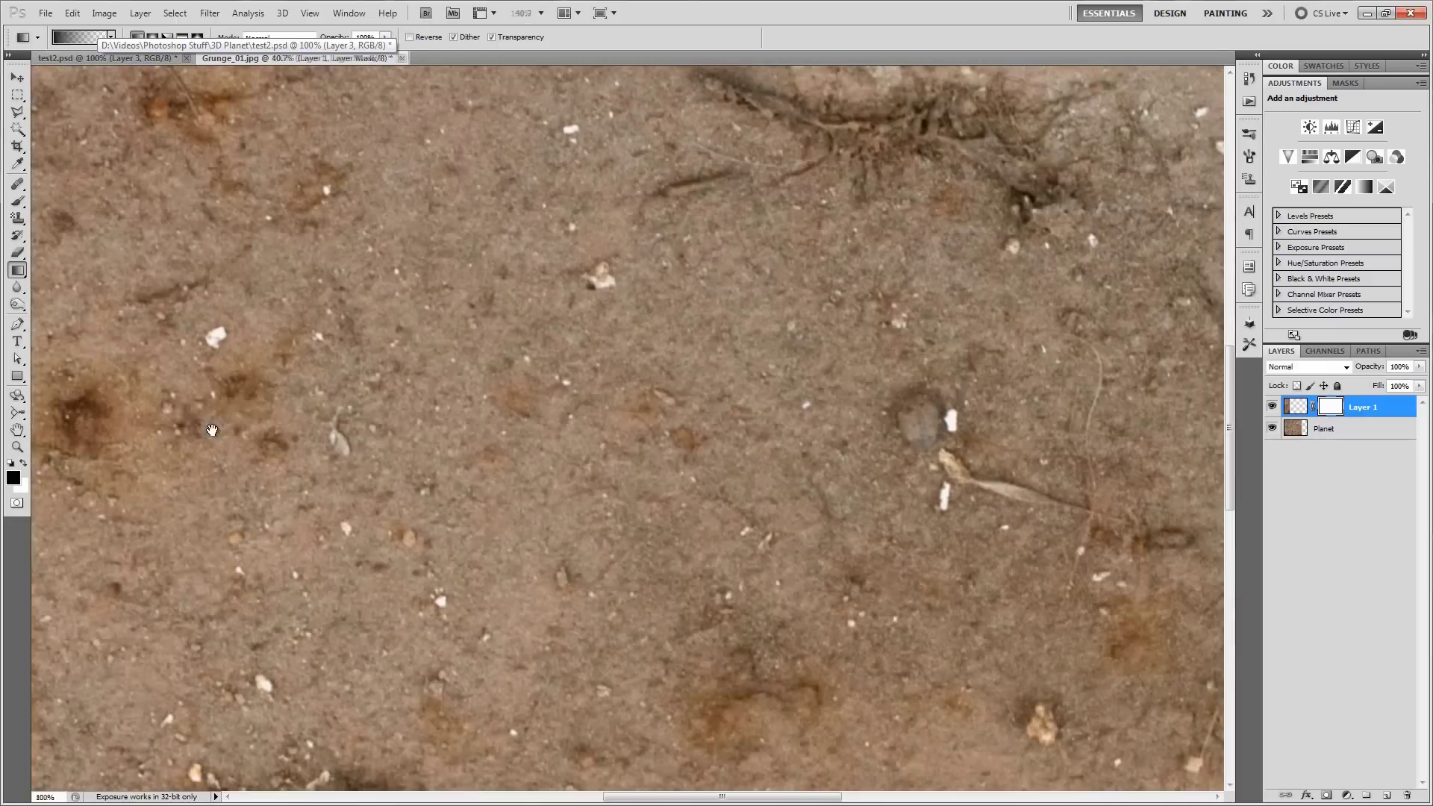
left_click_drag(211, 430, 570, 458)
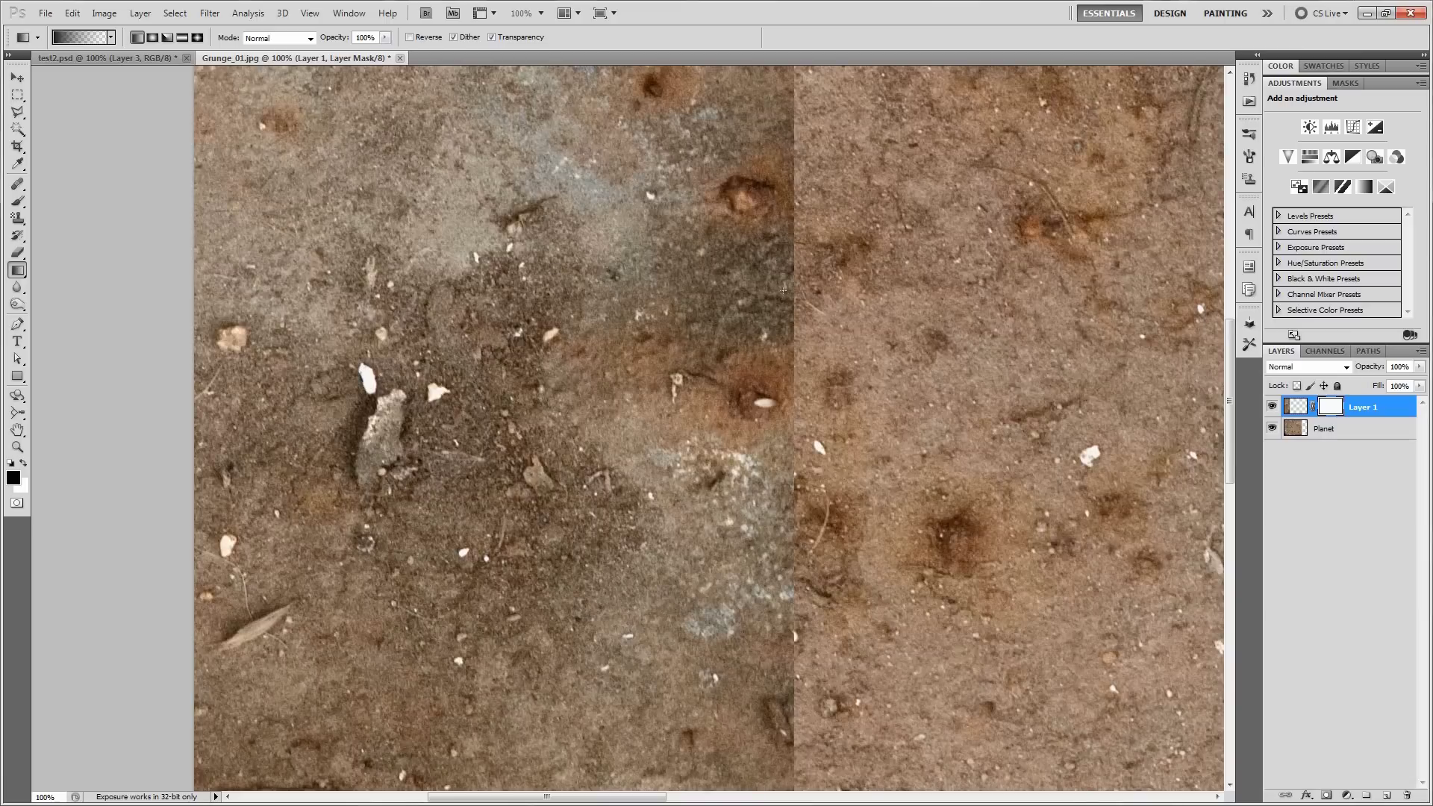
left_click_drag(455, 289, 791, 289)
left_click_drag(206, 299, 206, 302)
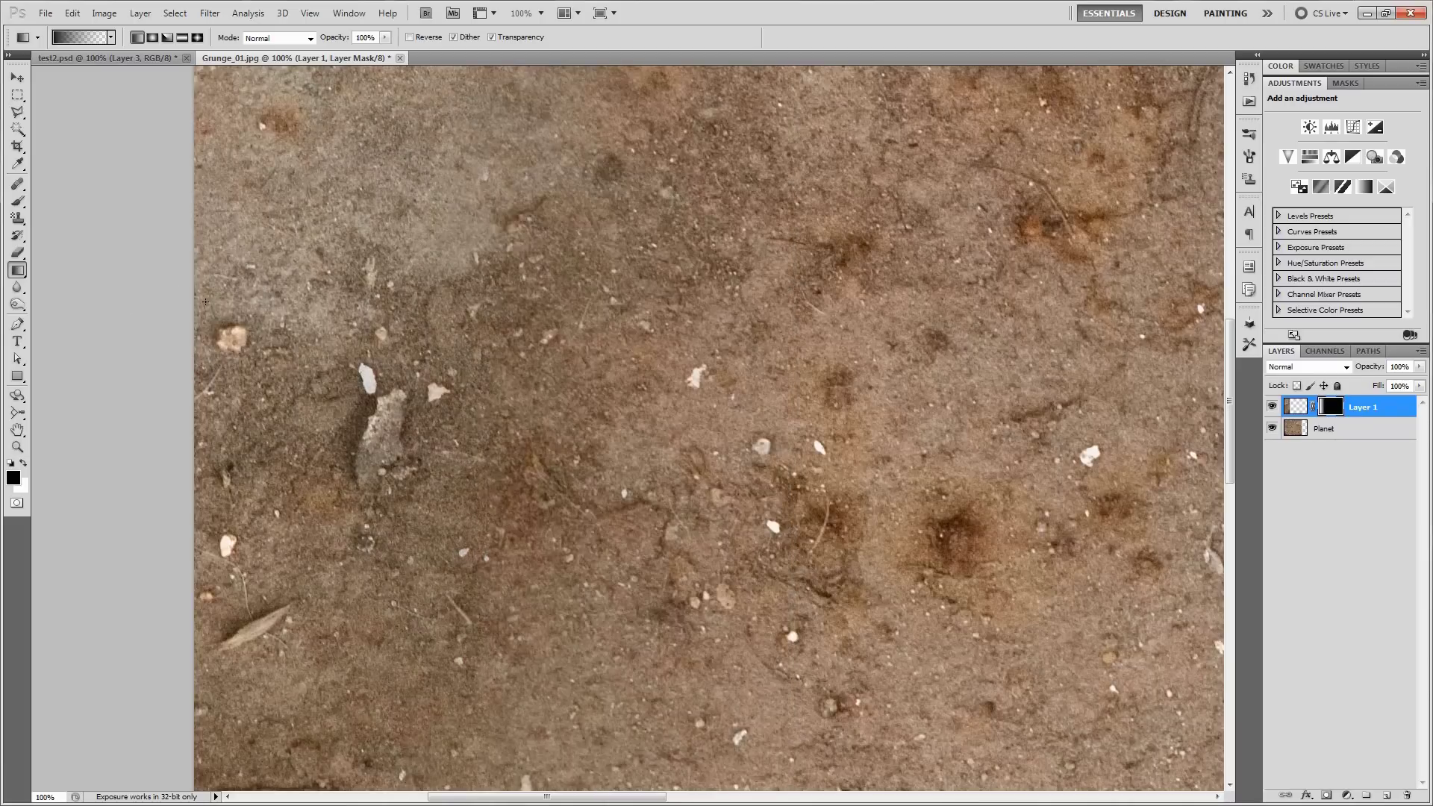
Step: Merge the masked strip on Layer 1 down into the Planet layer and switch to the Move tool
scroll(206, 302, "down", 3)
scroll(200, 301, "down", 1)
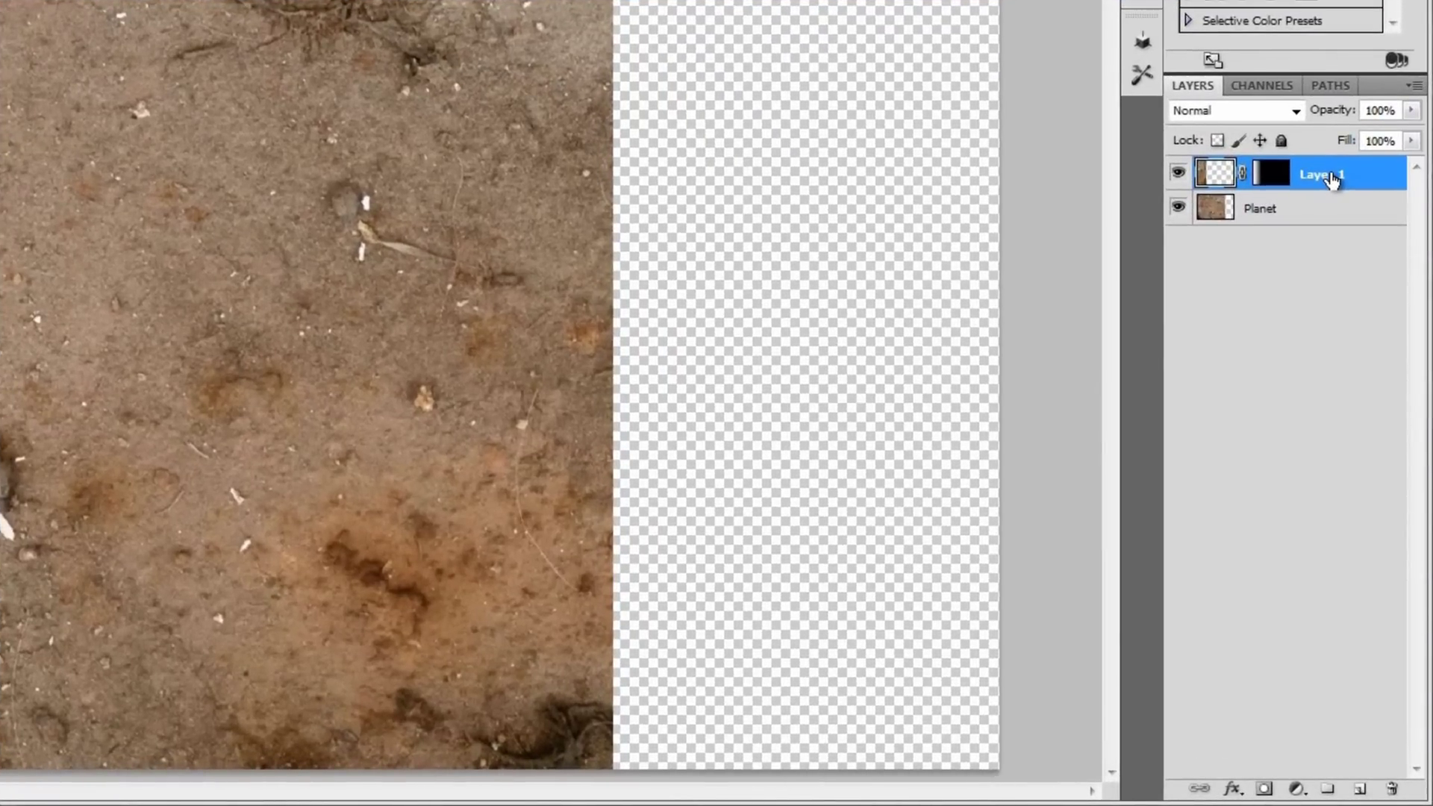
key("ctrl+e")
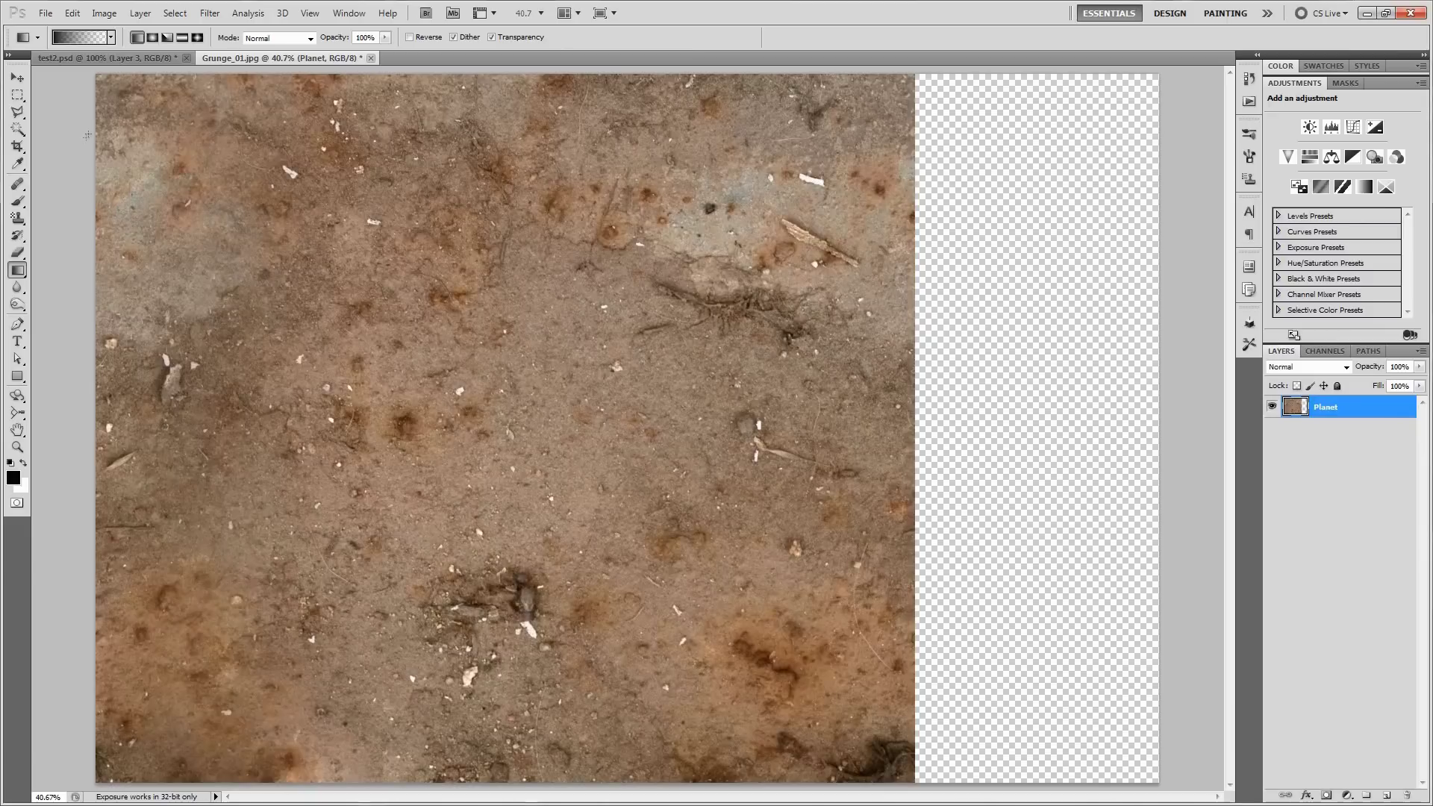
left_click(17, 78)
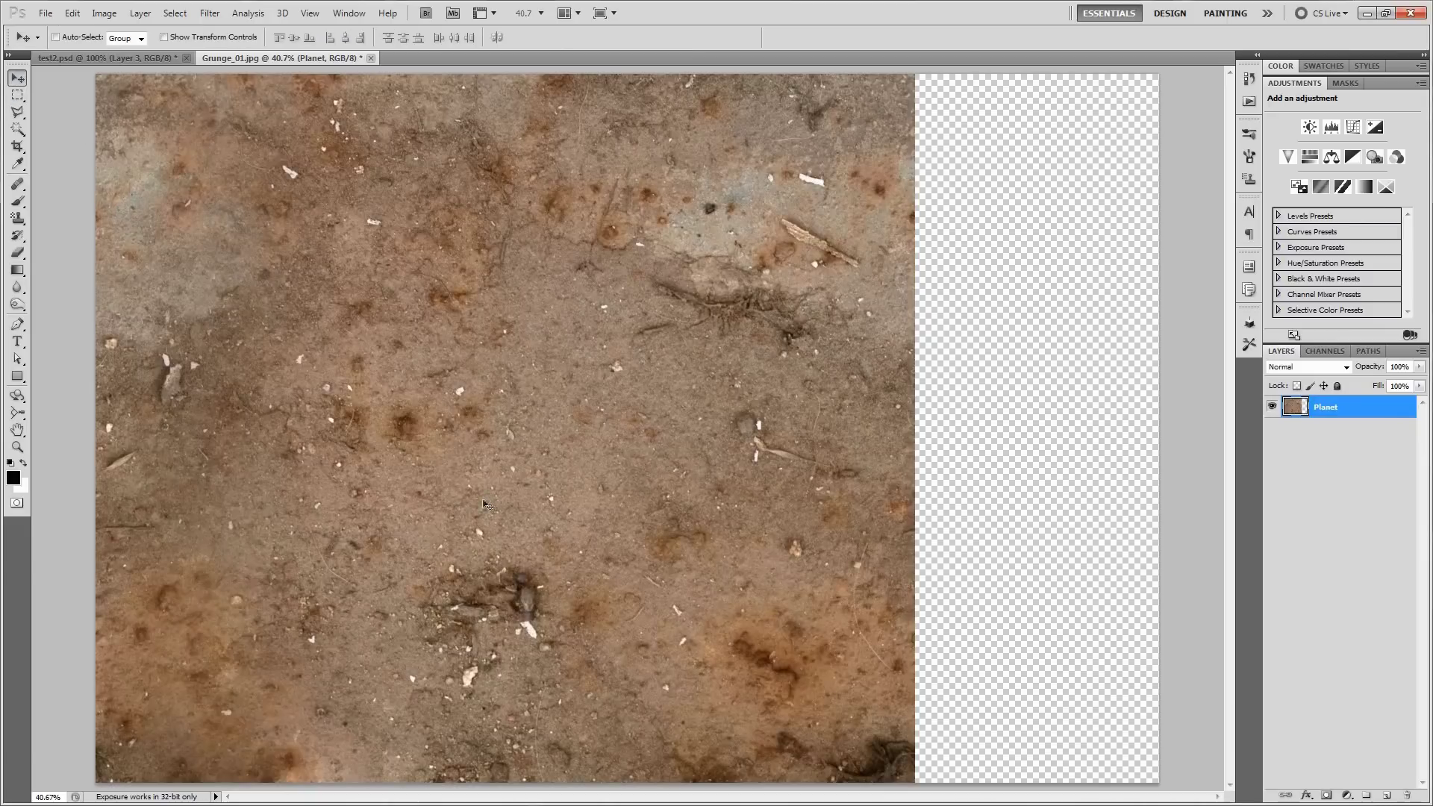
Step: Check the seam by placing a duplicate of the Planet layer flush against its right edge and merging it, and undo the duplication
left_click_drag(186, 491, 975, 314)
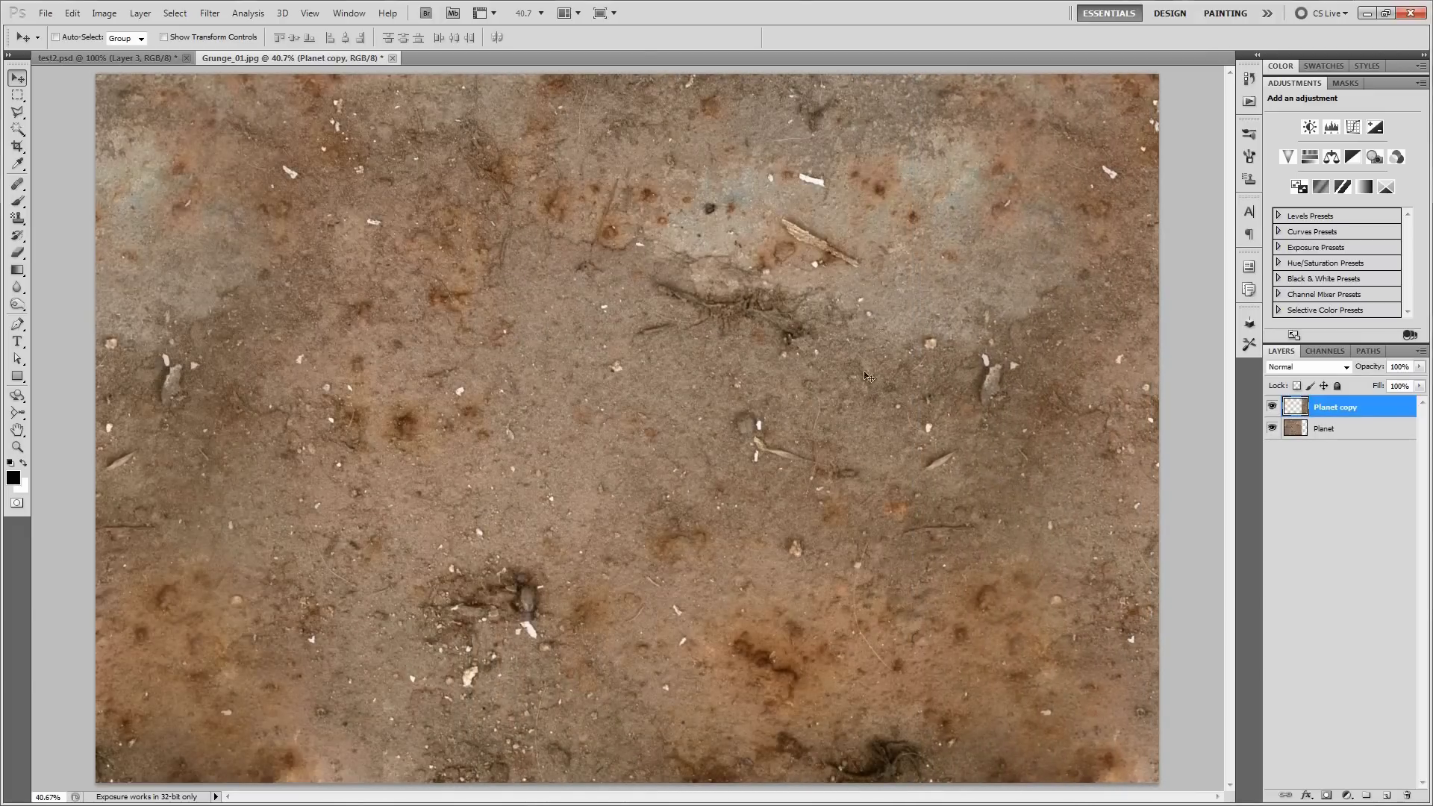
key("ctrl+1")
left_click_drag(934, 481, 476, 489)
key("ctrl+e")
key("ctrl+alt+z")
key("ctrl+alt+z")
key("ctrl+alt+z")
key("ctrl+0")
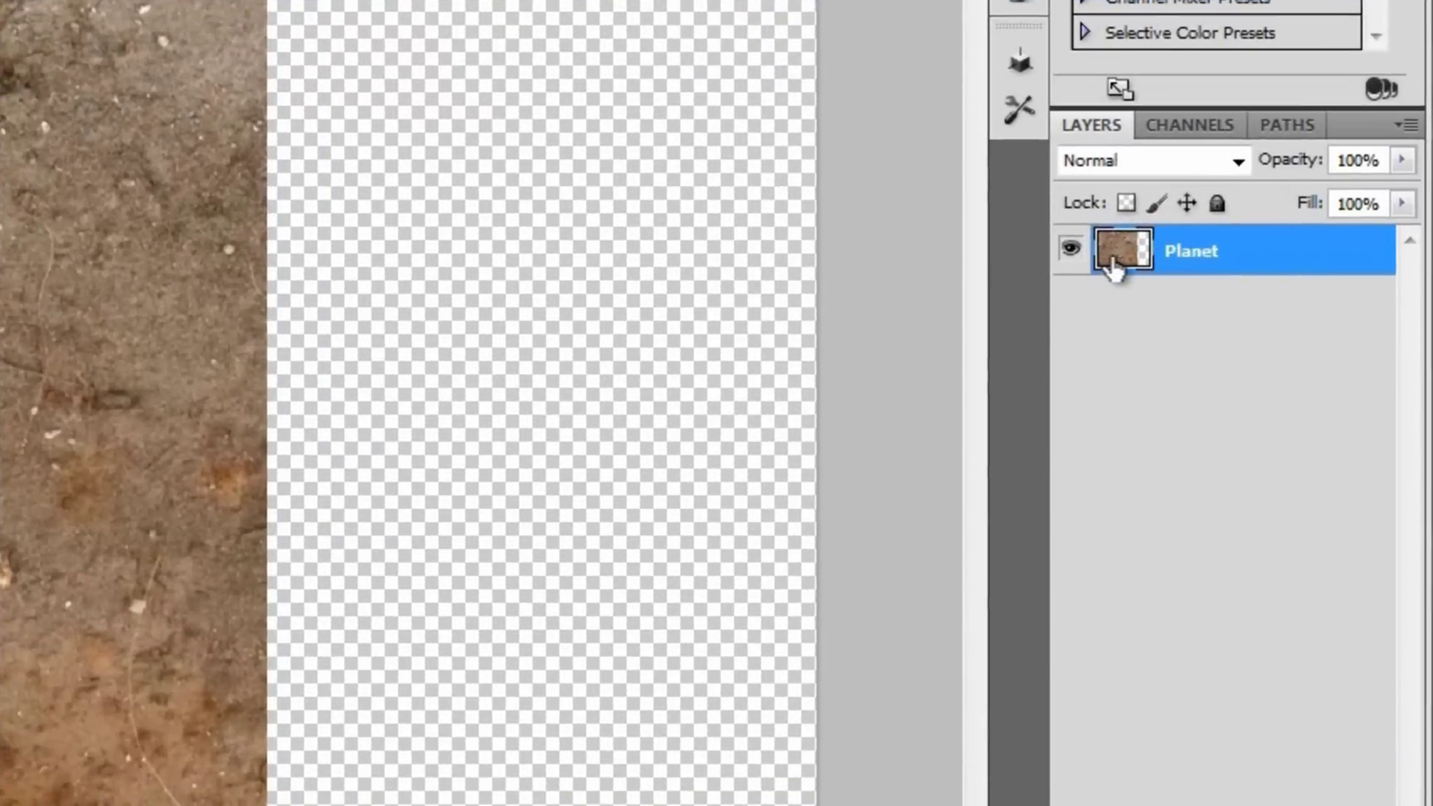
Step: Load the Planet layer's outline as a selection, crop the canvas to it to remove the transparent strip, and deselect
left_click(1123, 257, "ctrl")
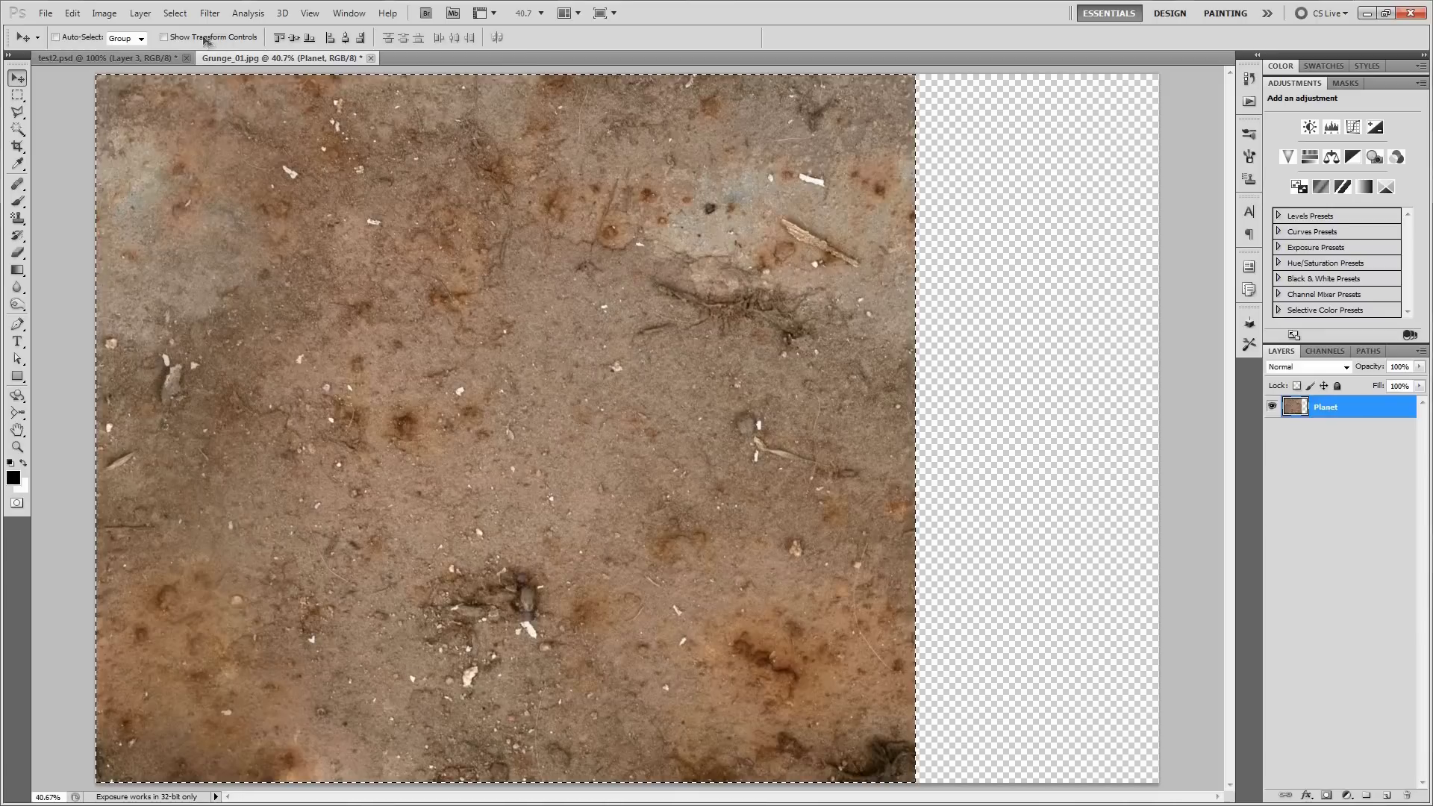
left_click(104, 13)
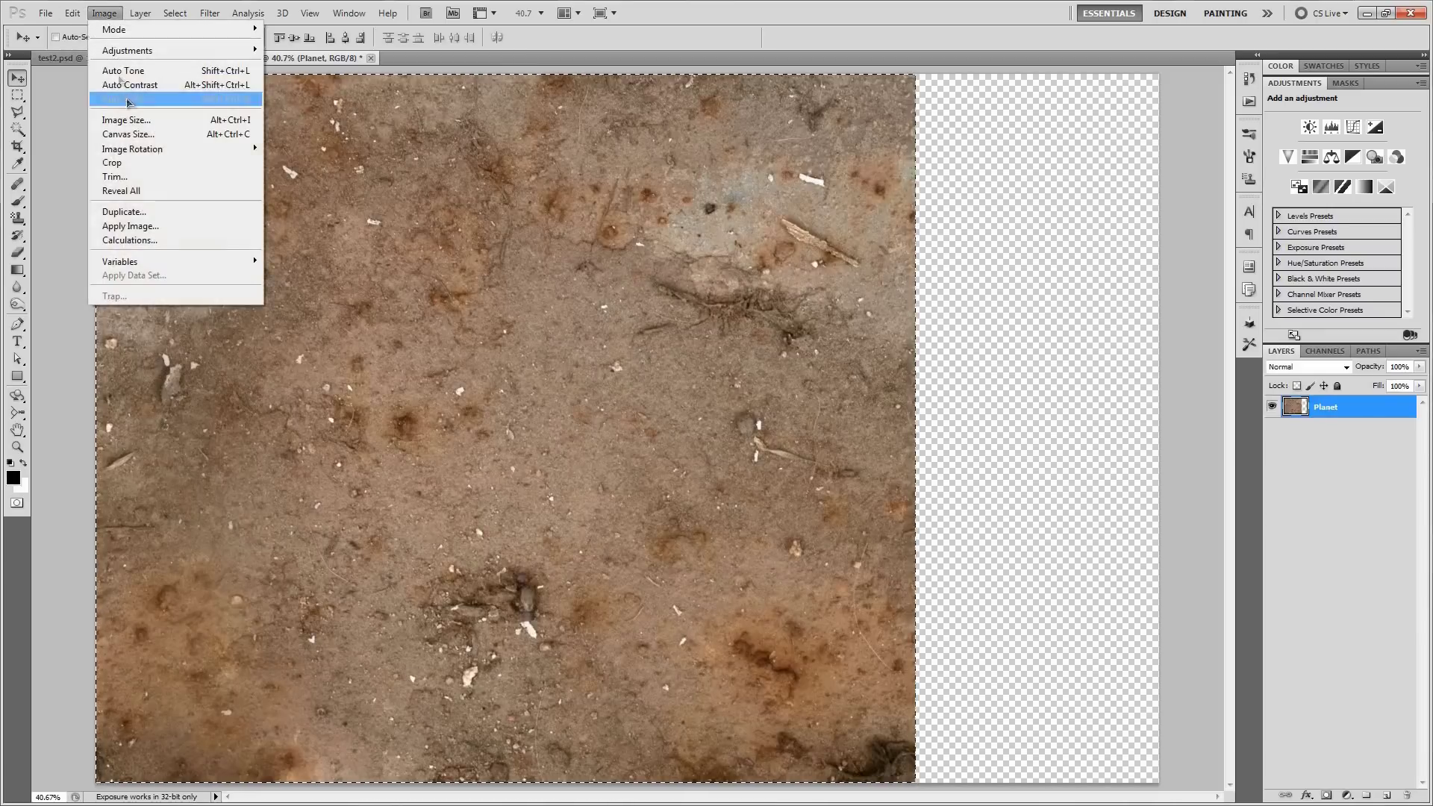
left_click(151, 163)
key("ctrl+d")
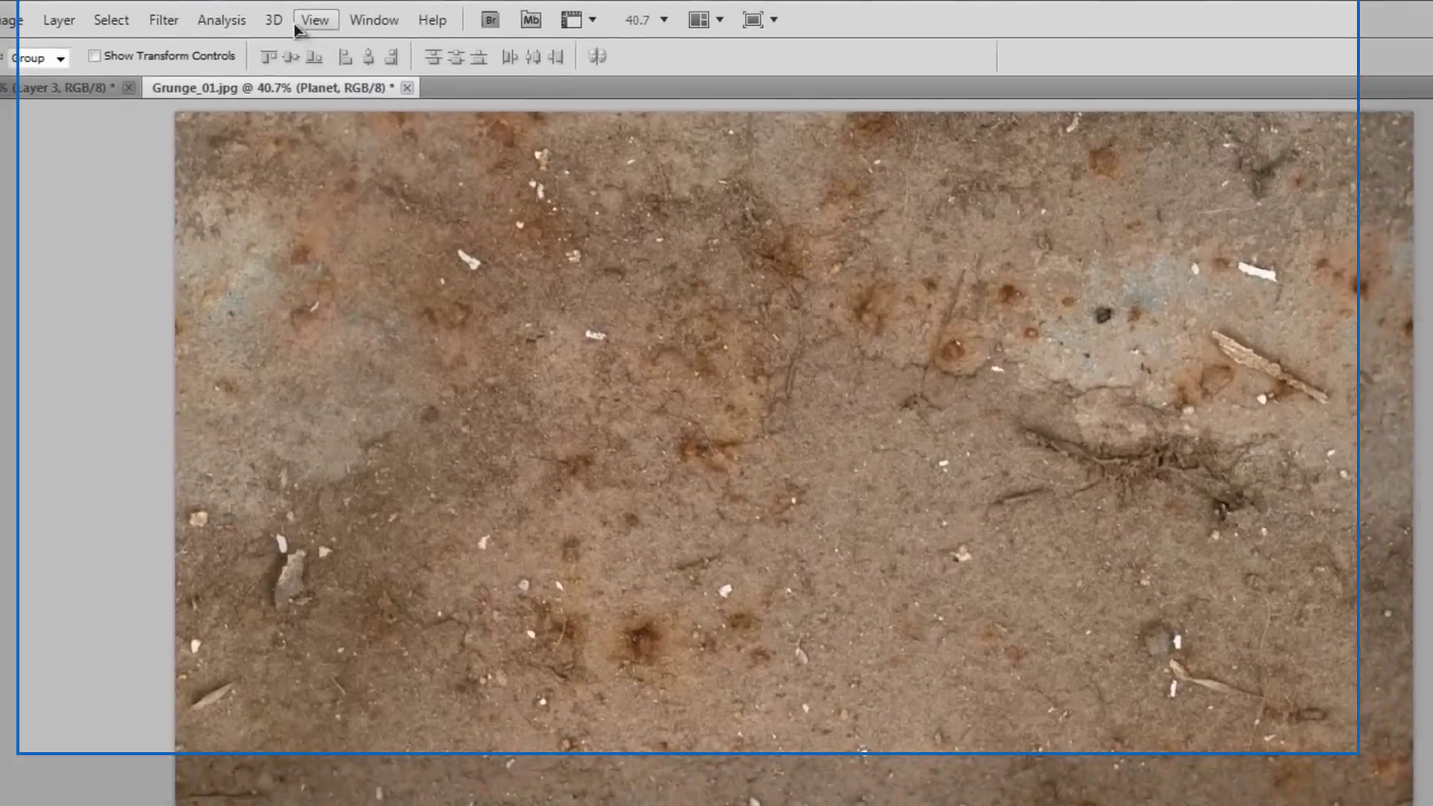
Step: Turn the Planet layer into a 3D sphere with New Shape From Layer
left_click(282, 13)
mouse_move(353, 106)
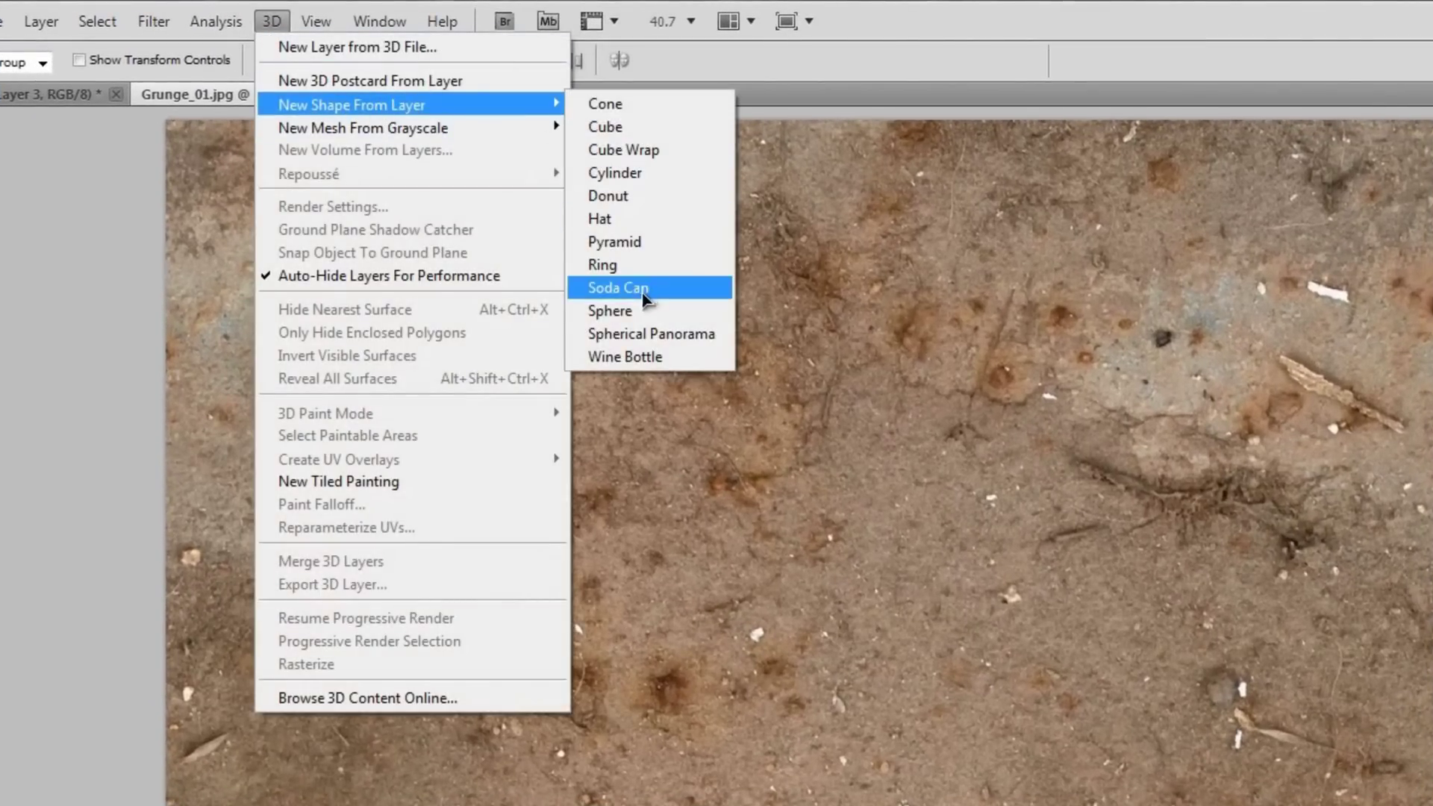
left_click(610, 310)
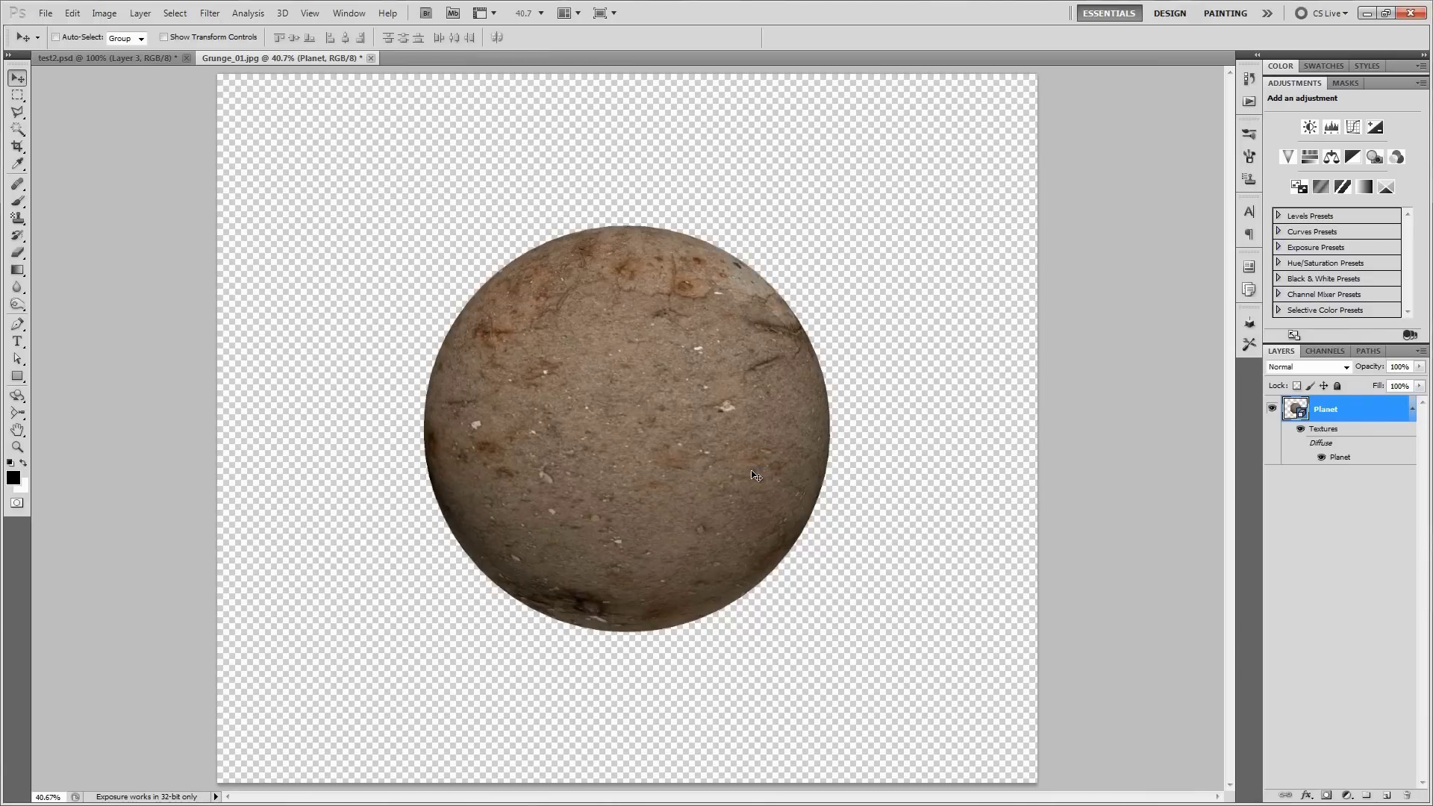
Step: Rotate the planet with the 3D Object Rotate Tool and roll it slightly to about X 1.1, Y -27.8, Z 71
left_click_drag(17, 396, 95, 402)
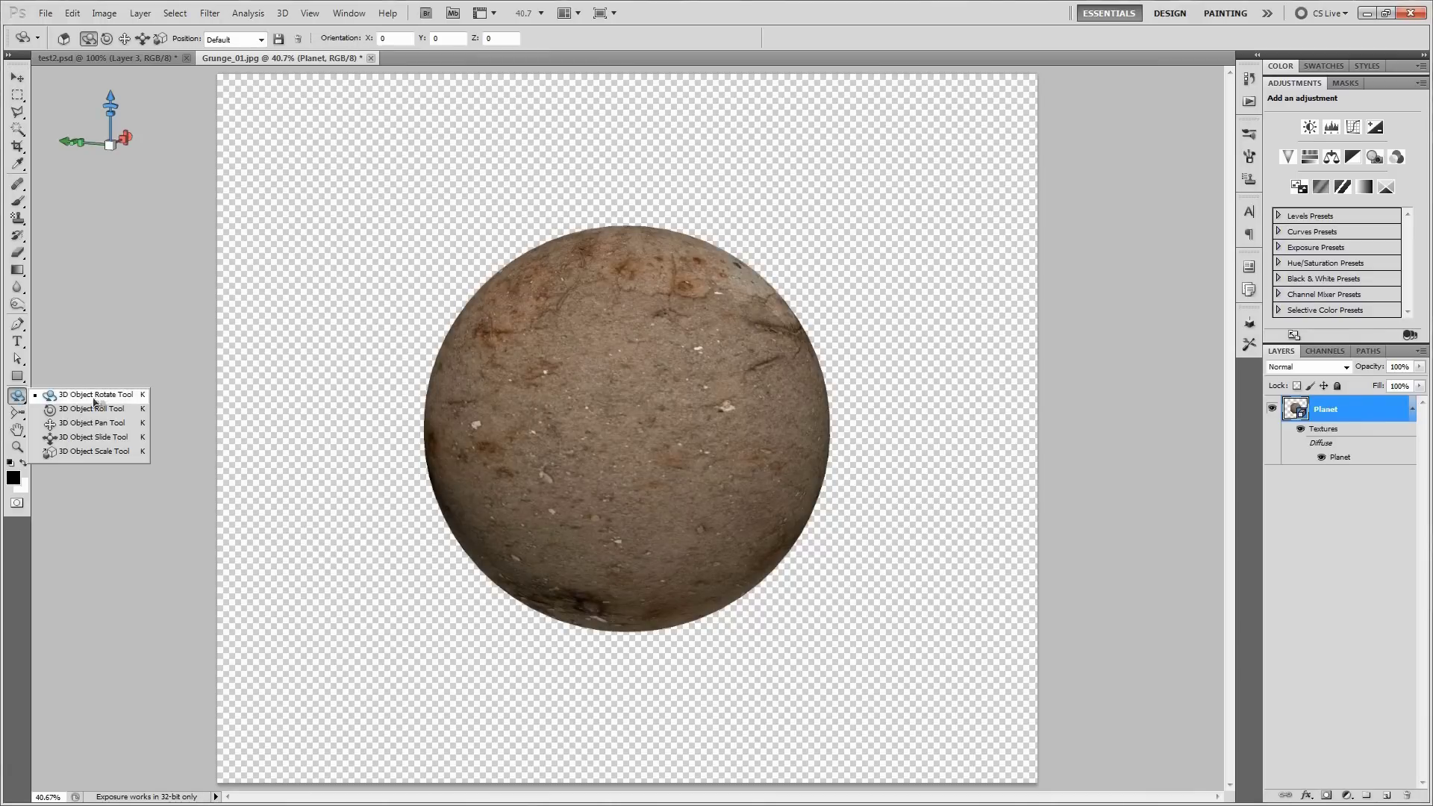
left_click(109, 400)
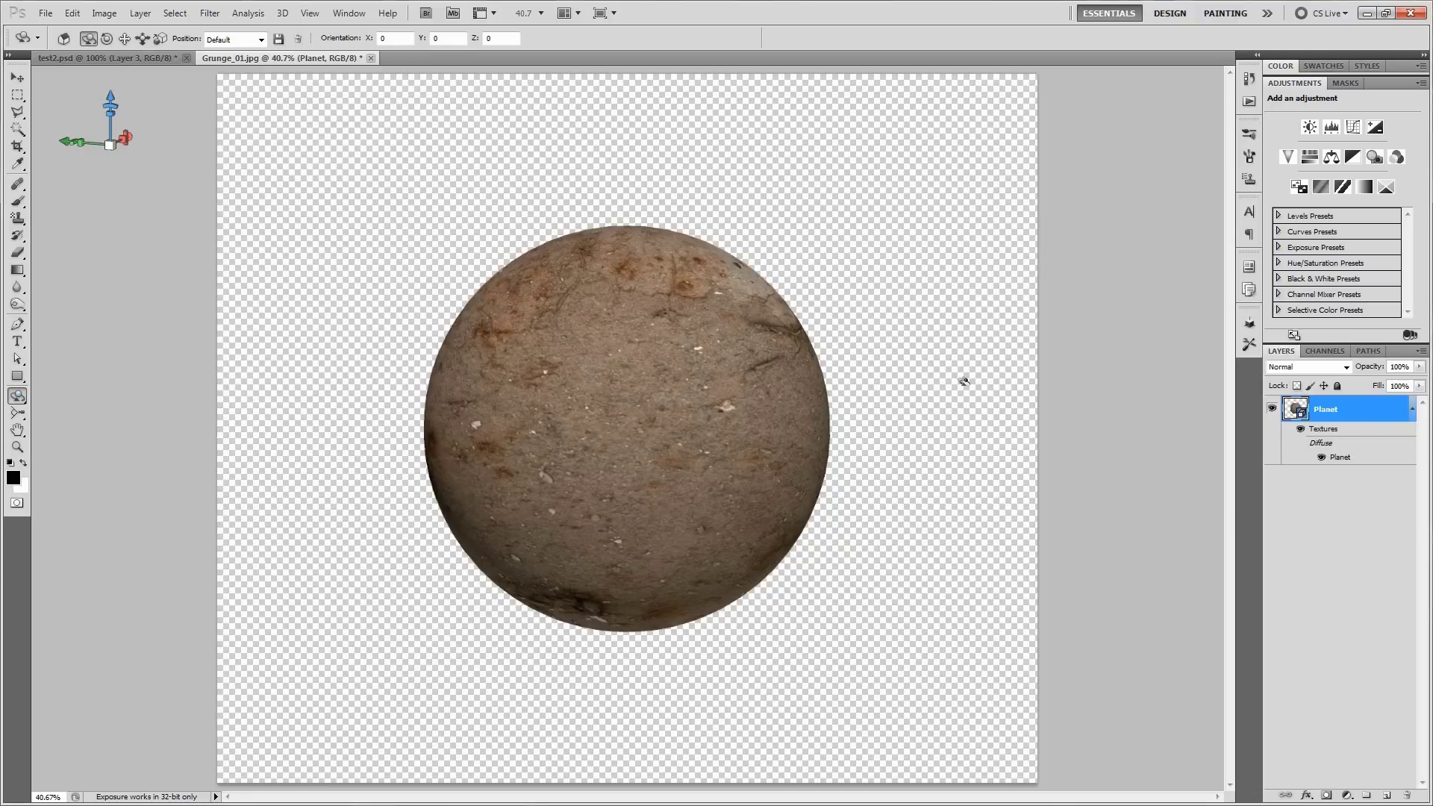
left_click_drag(818, 371, 683, 439)
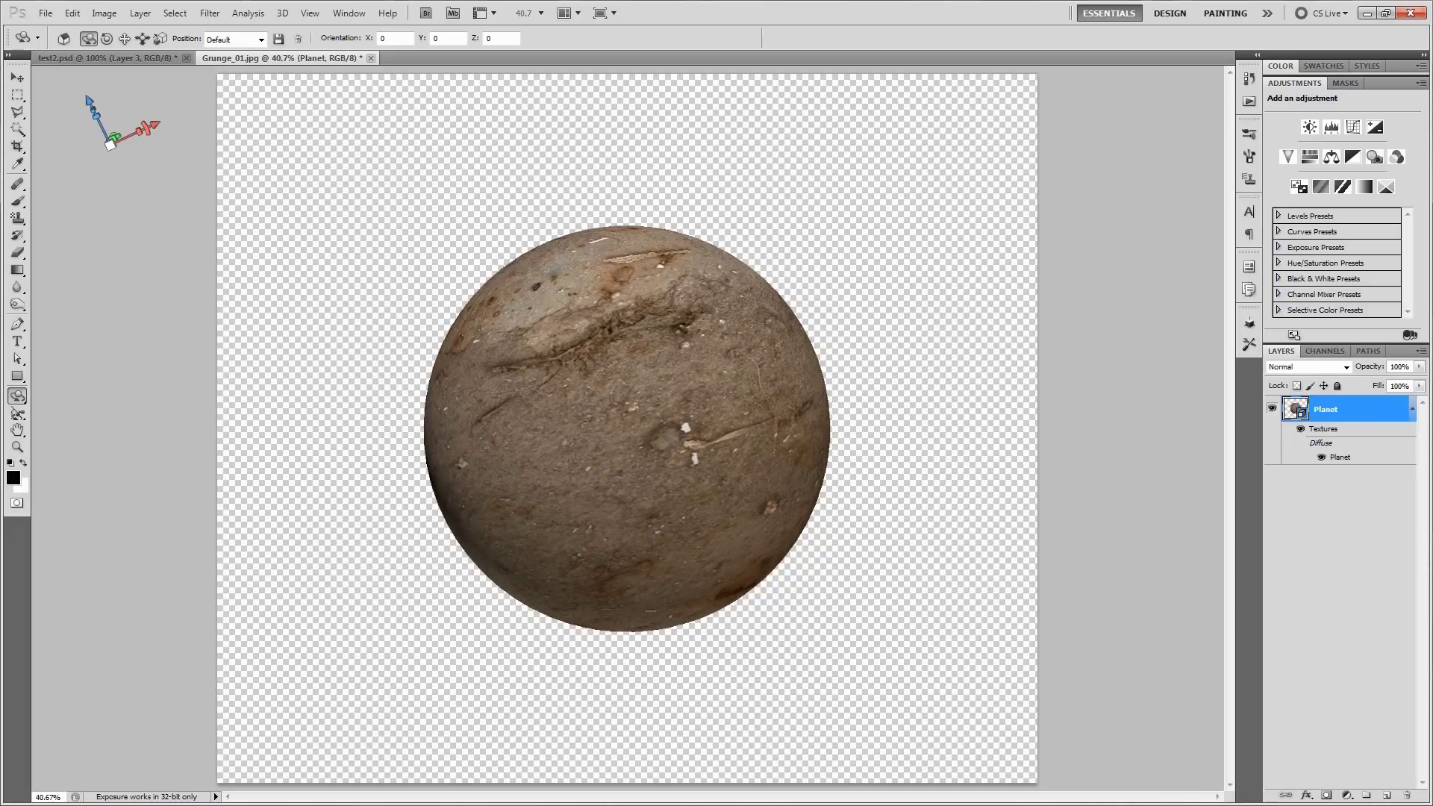
left_click_drag(18, 397, 108, 415)
left_click_drag(544, 430, 537, 435)
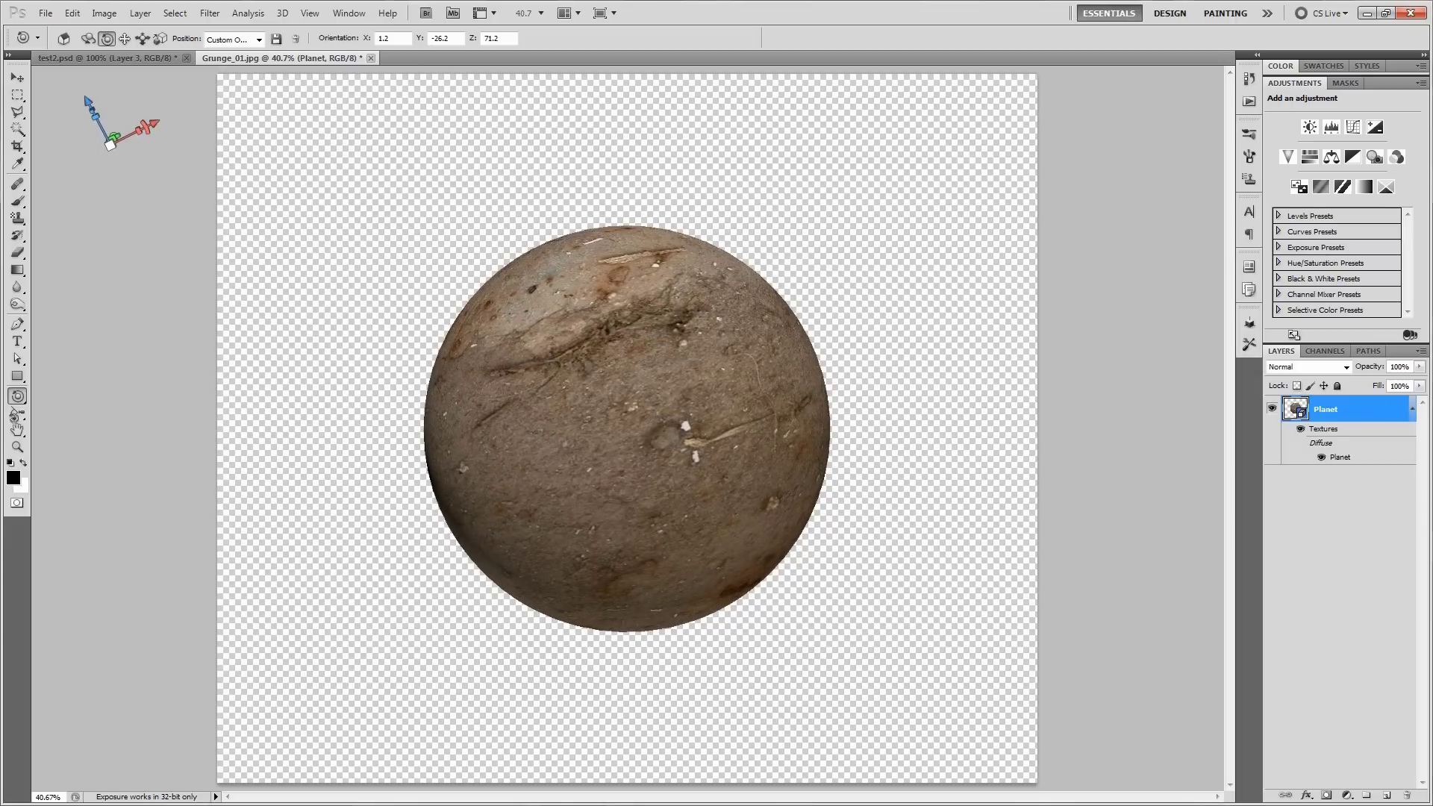
Step: Return to the 3D Object Rotate Tool and turn the planet further to show another part of its surface
left_click(18, 397)
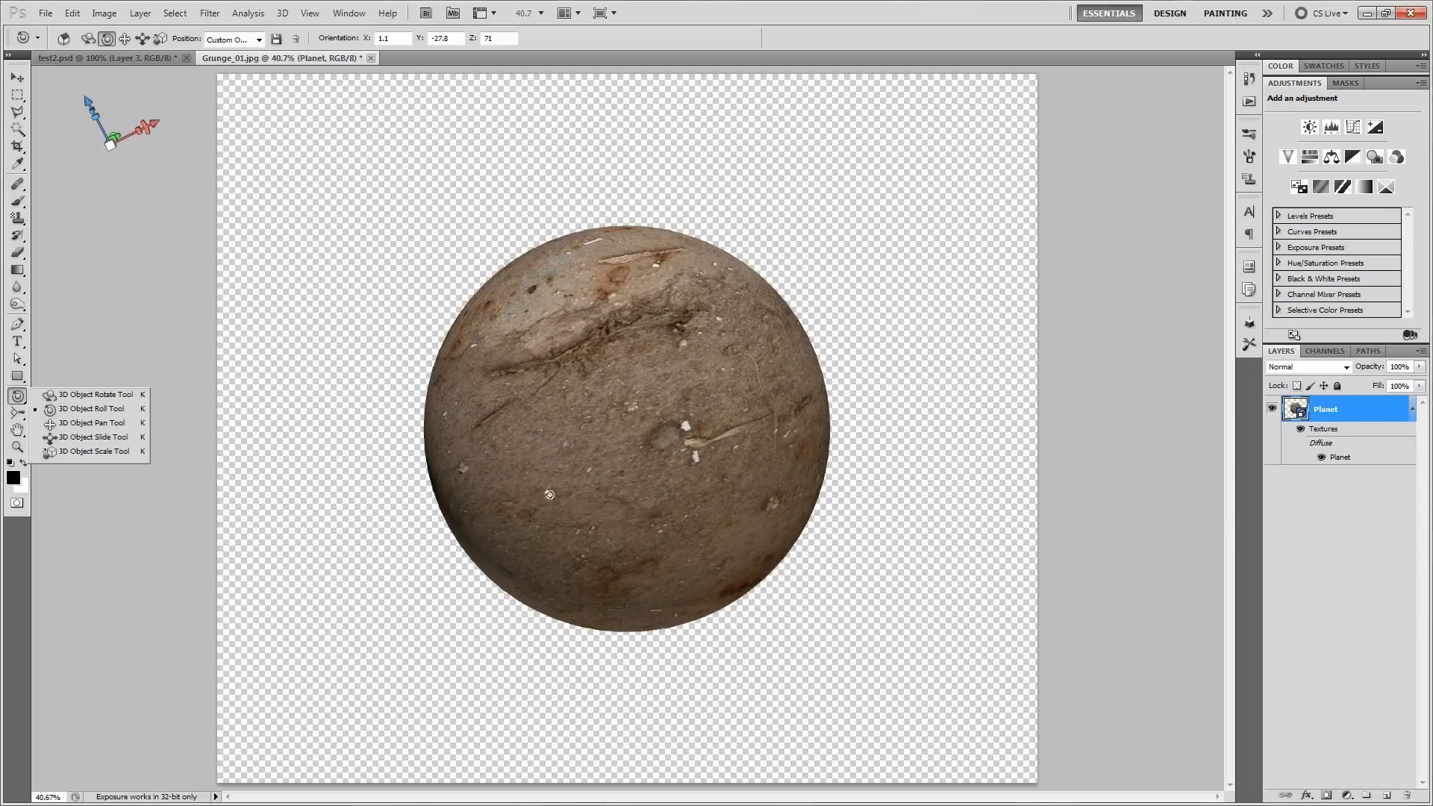
left_click(85, 398)
left_click(18, 396)
left_click(75, 395)
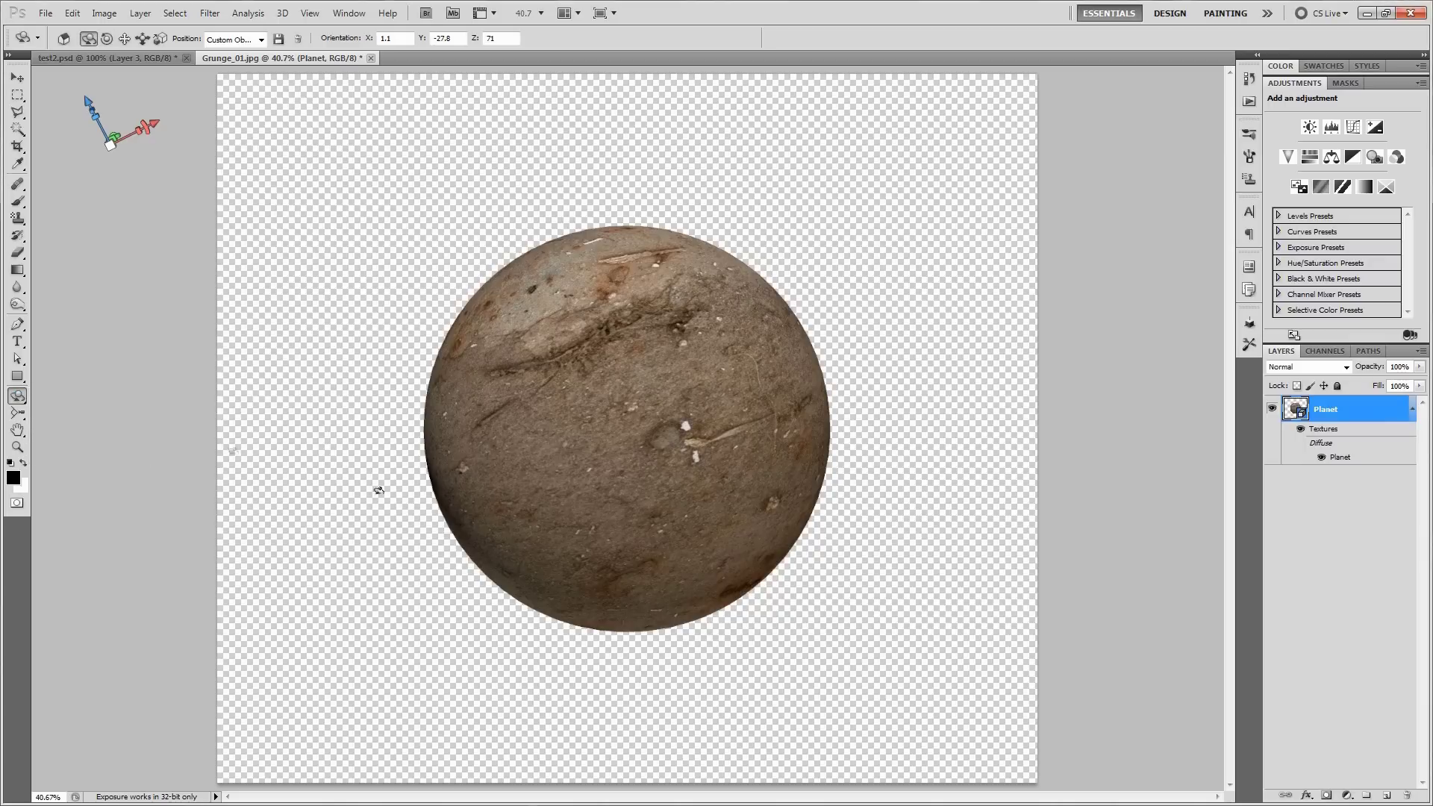
left_click_drag(576, 573, 732, 559)
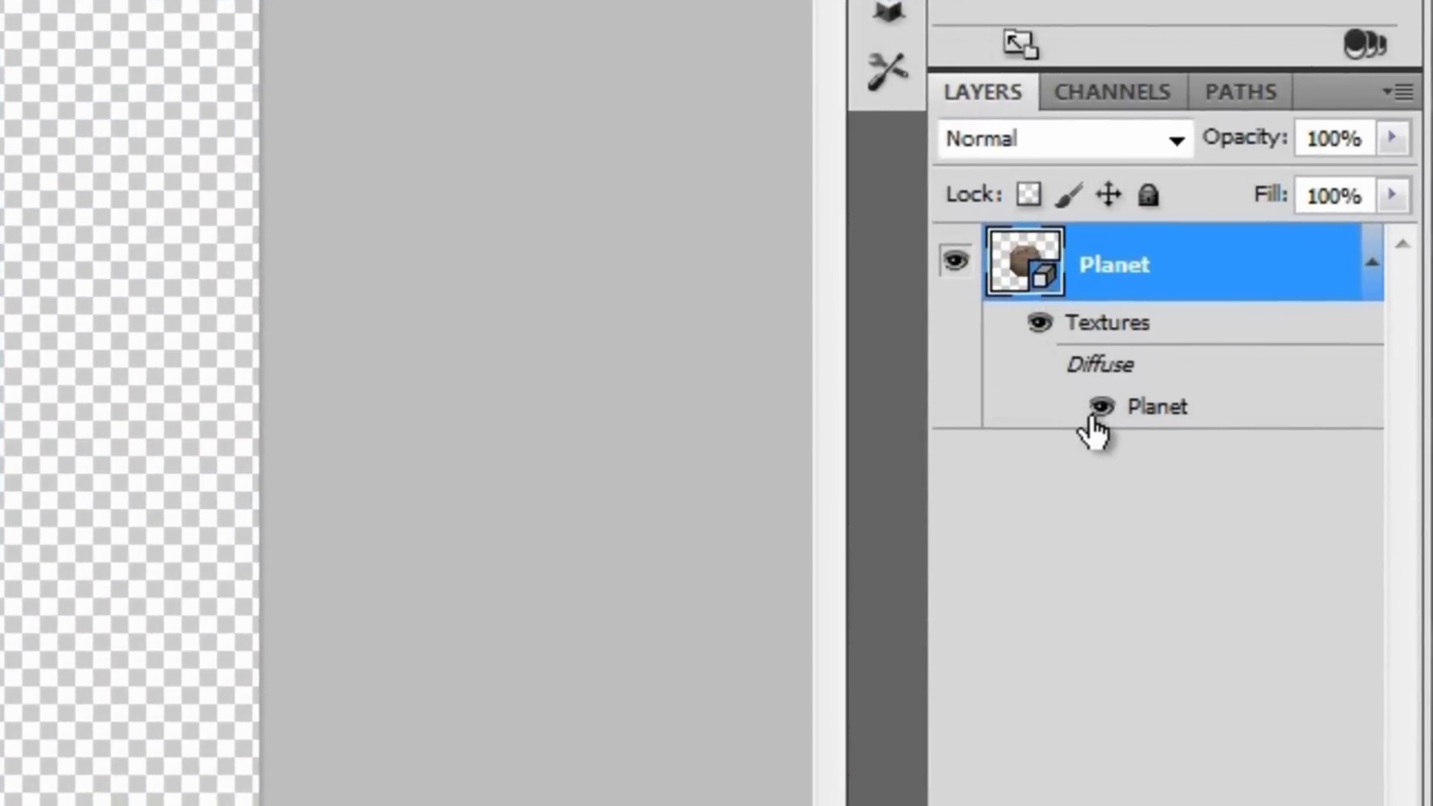
Step: Open the sphere's Planet diffuse texture and add a Levels adjustment with input levels 65, 0.50 and 195
double_click(1166, 410)
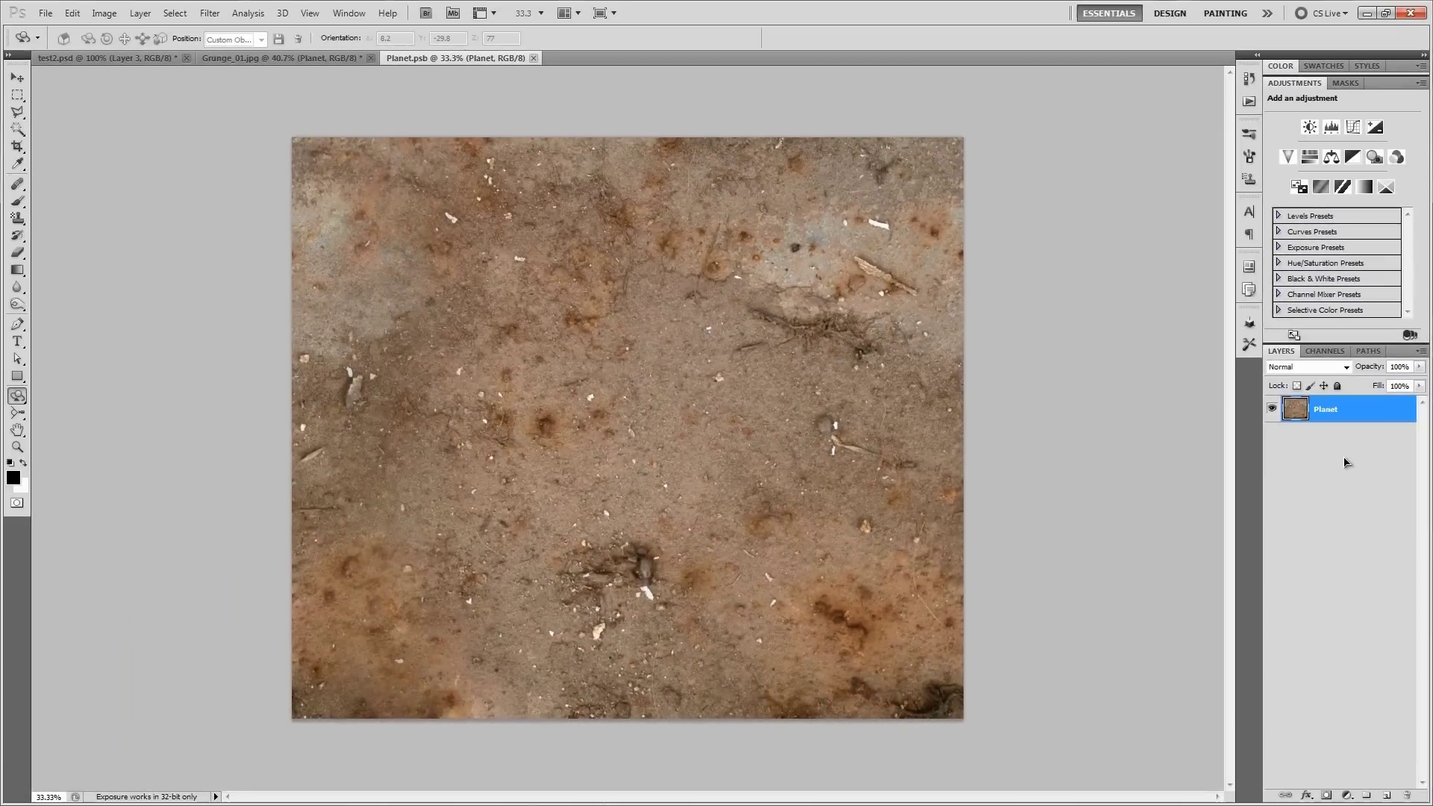
key("ctrl+0")
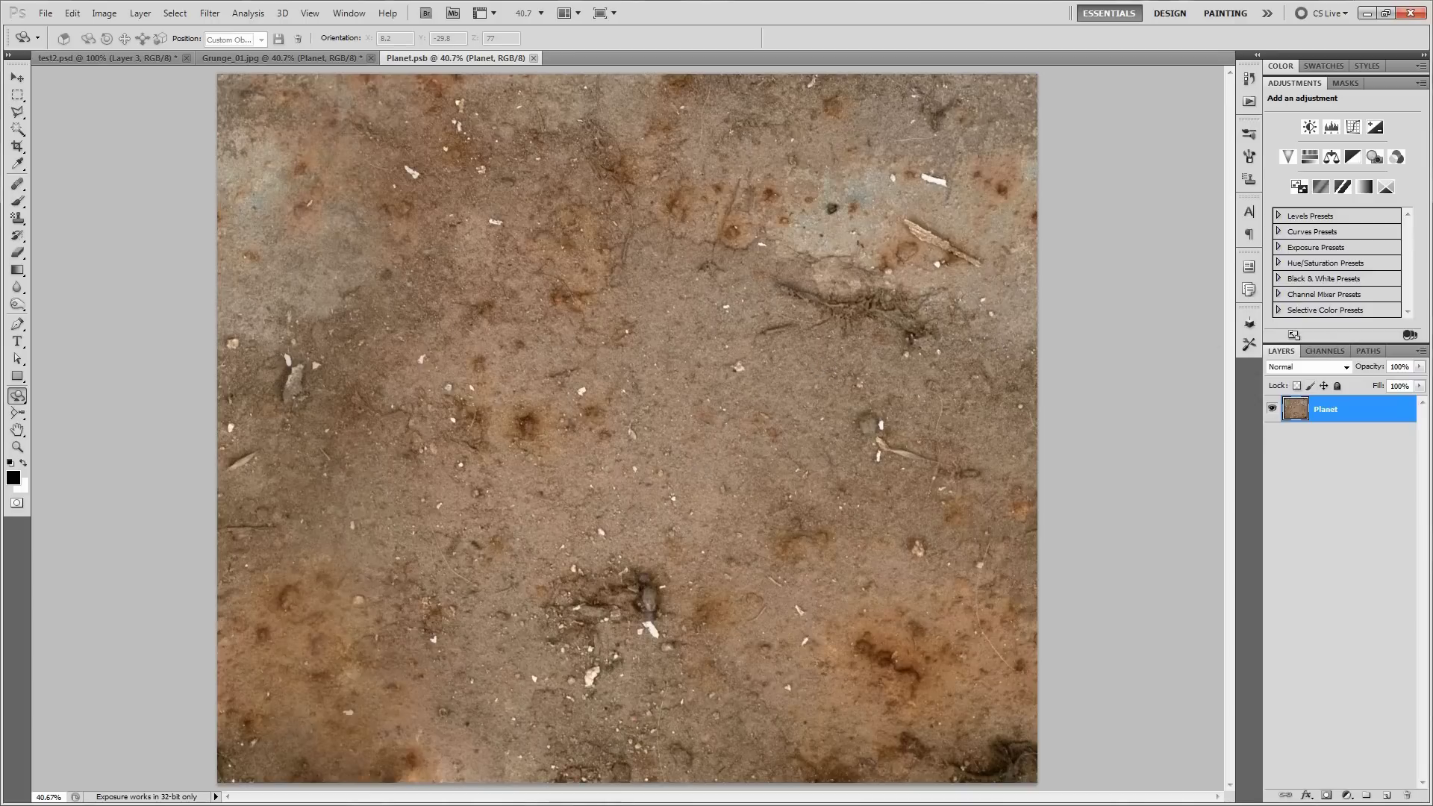
left_click(1331, 126)
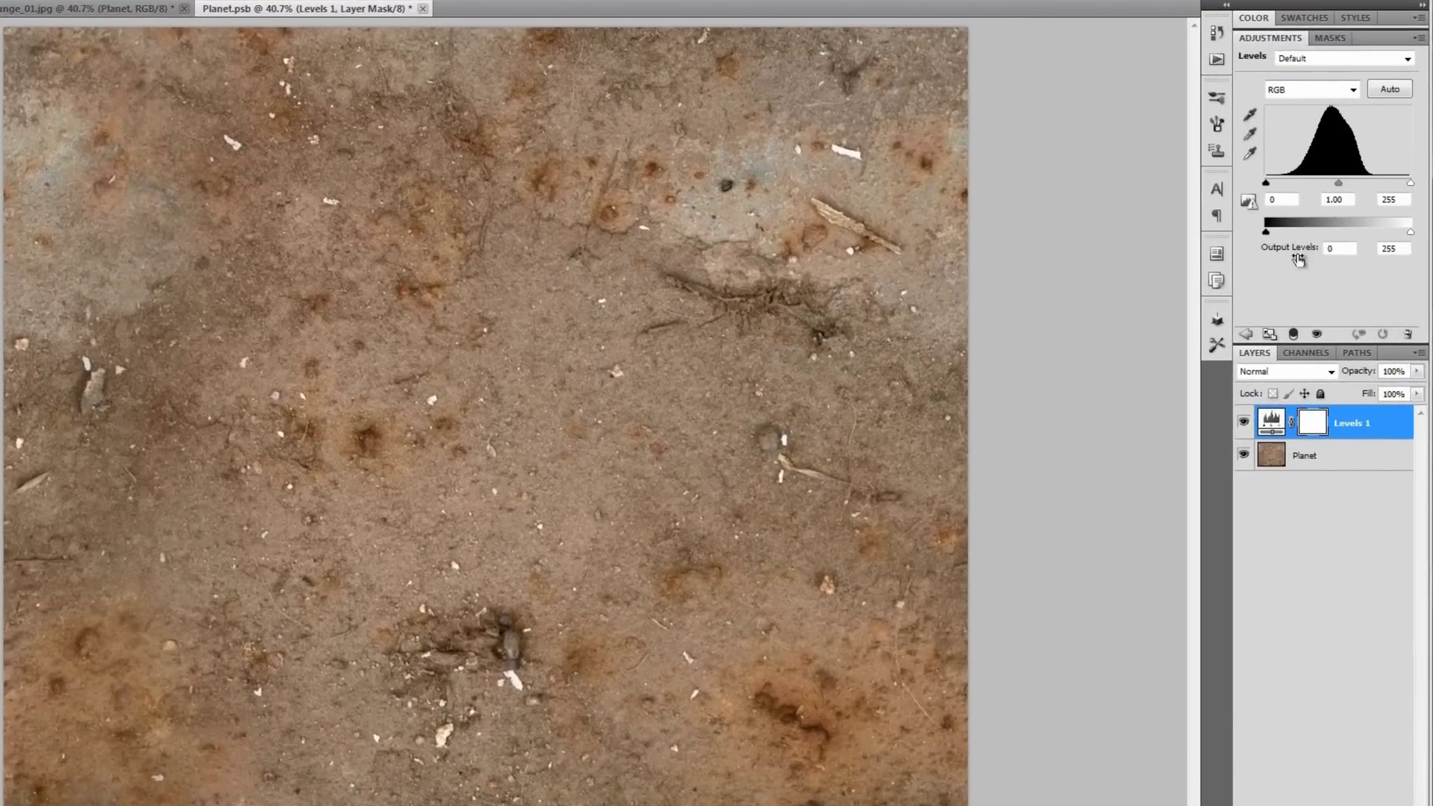
left_click_drag(1265, 183, 1294, 185)
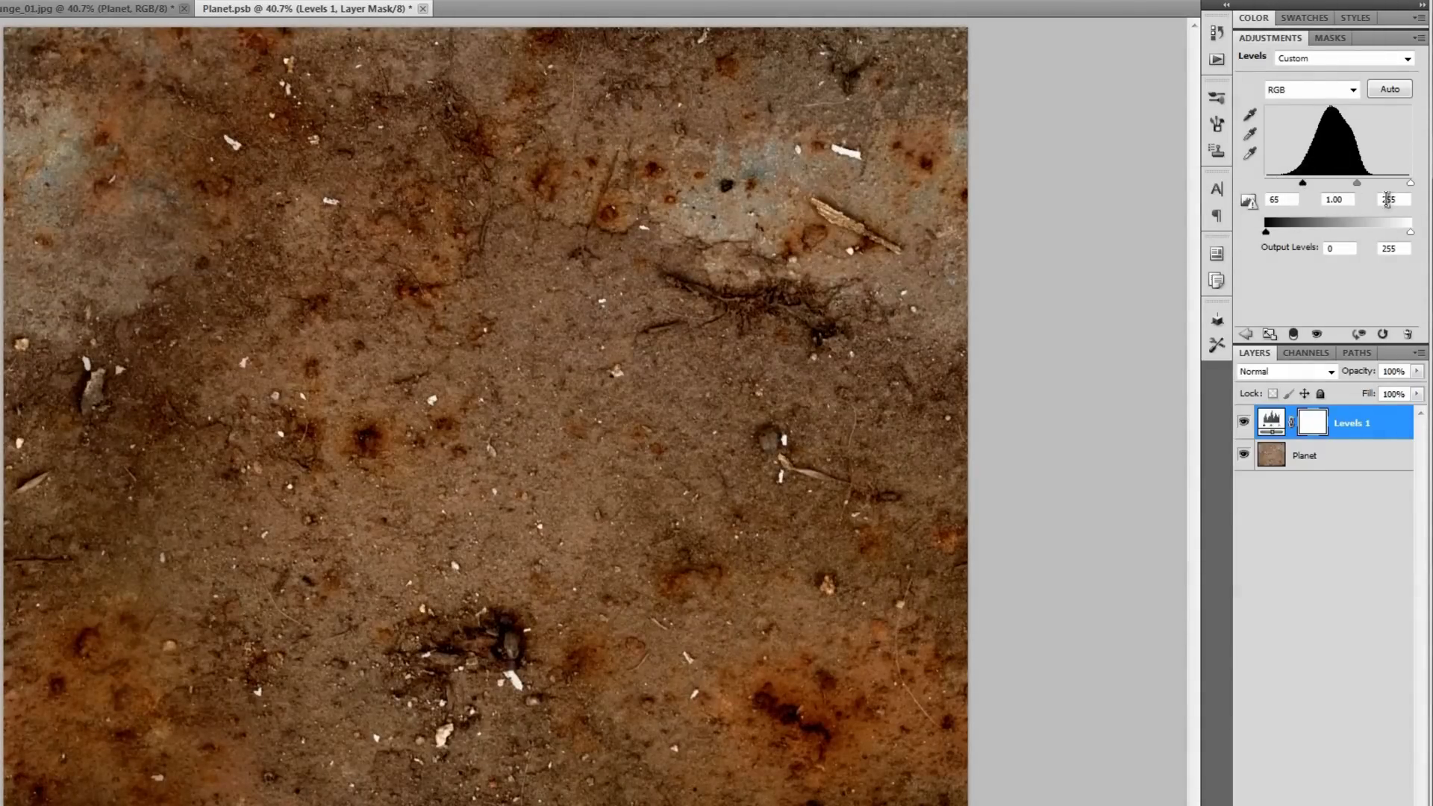
left_click_drag(1410, 183, 1353, 189)
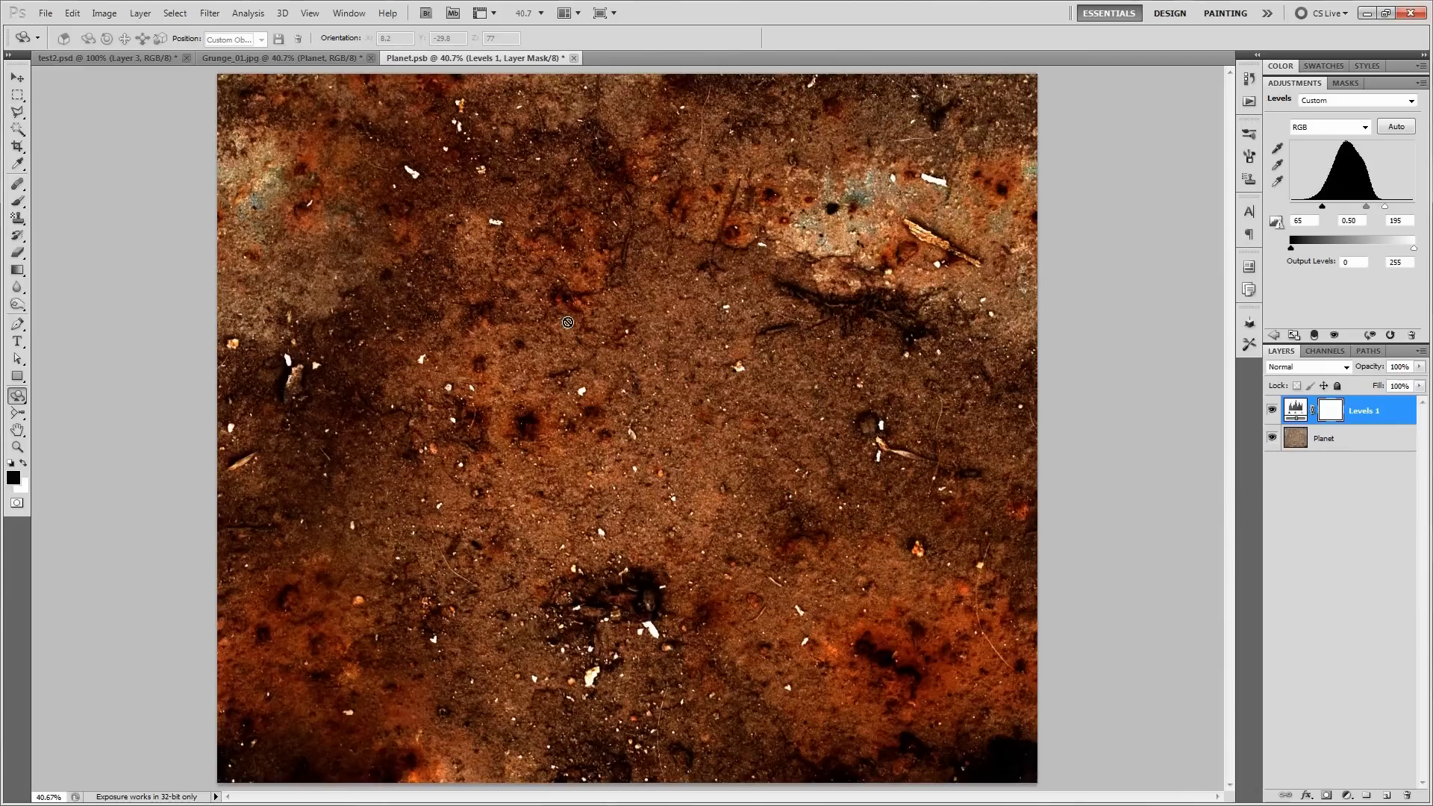
Step: Switch to the Move tool and add a Threshold adjustment above Levels 1 with a threshold level of 255
left_click(17, 78)
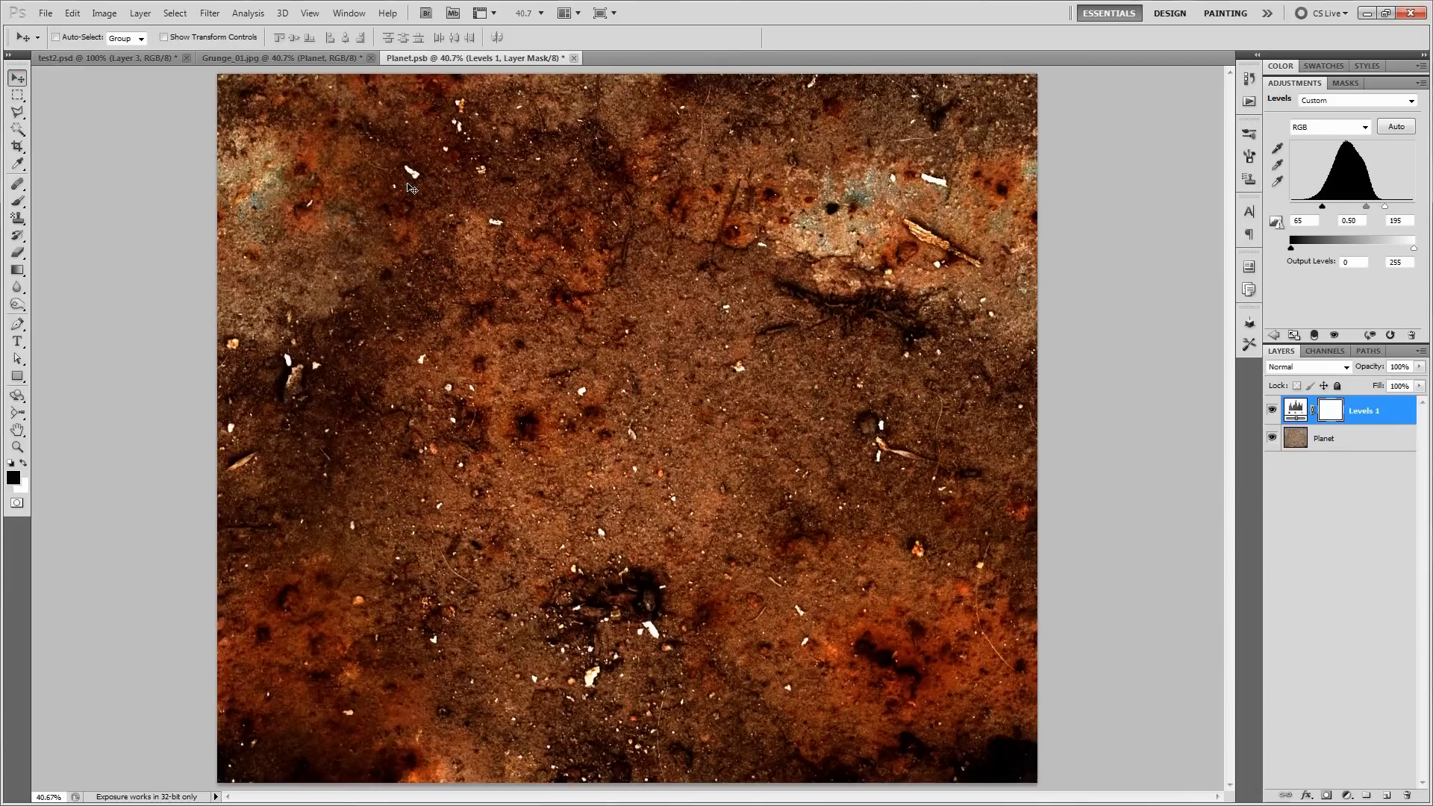
key("ctrl+alt+0")
left_click_drag(597, 541, 833, 502)
left_click_drag(834, 501, 768, 622)
key("ctrl+0")
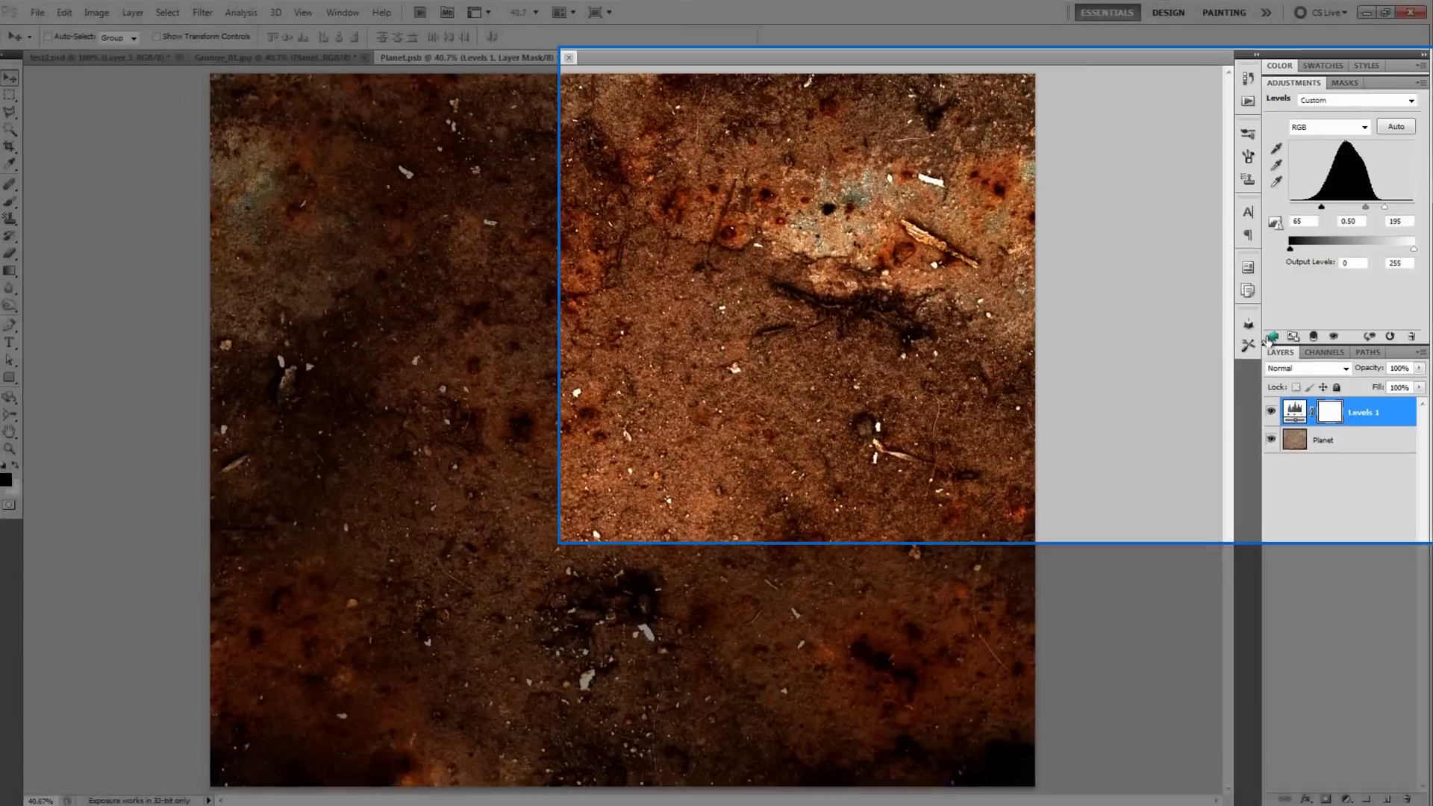
left_click(1274, 335)
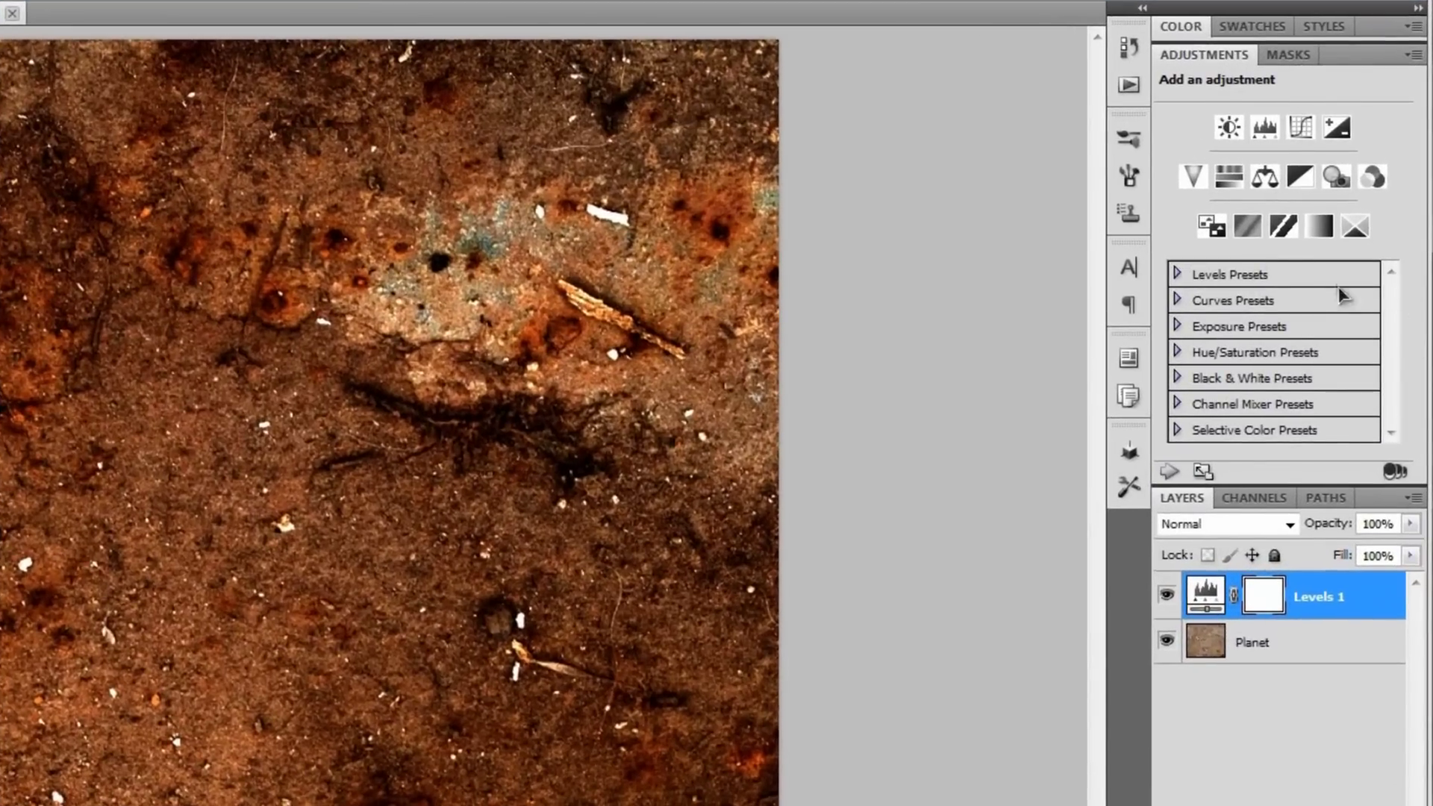
left_click(1283, 226)
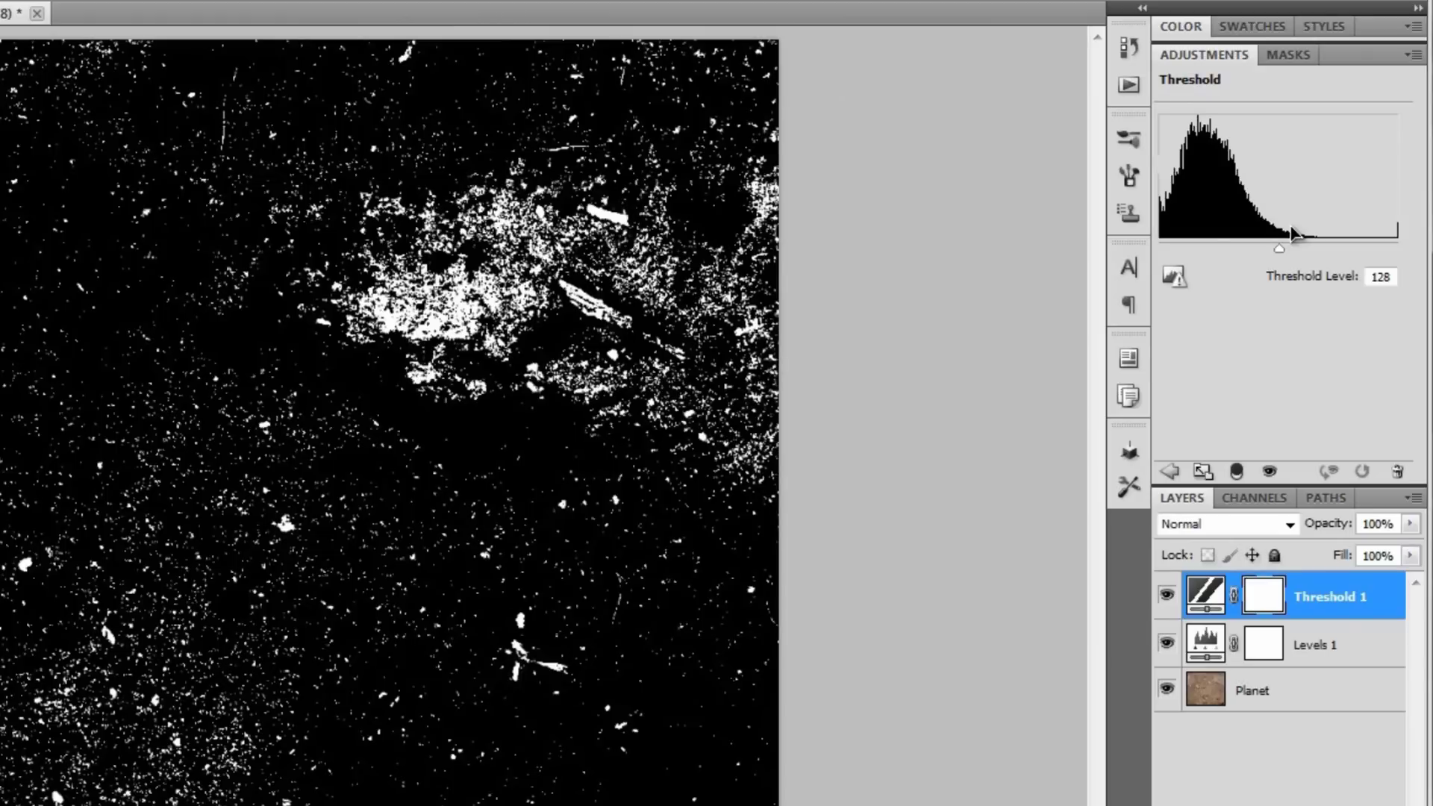
left_click_drag(1278, 249, 1418, 250)
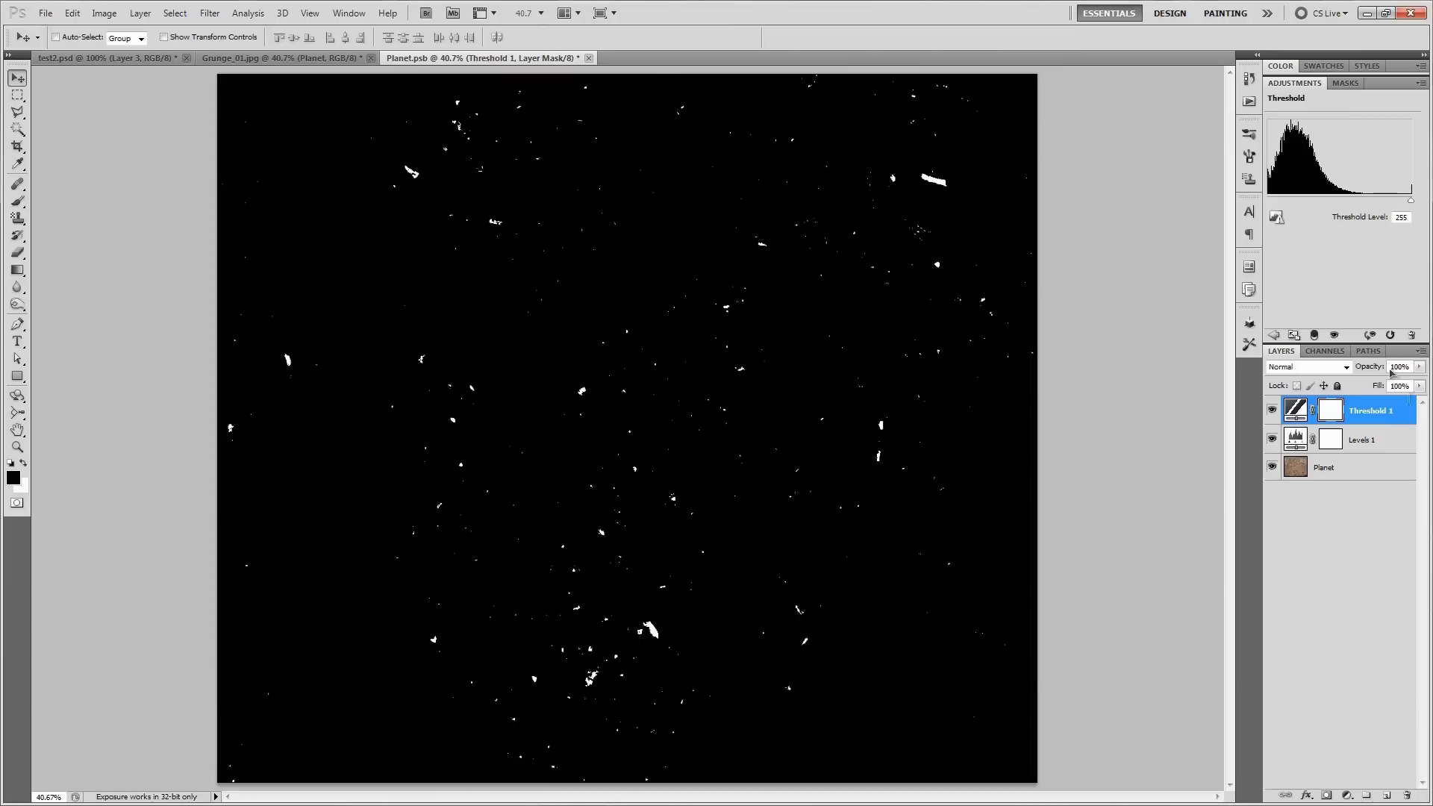
Step: Load the RGB channel's white specks as a selection and return to the layer list
left_click(1324, 351)
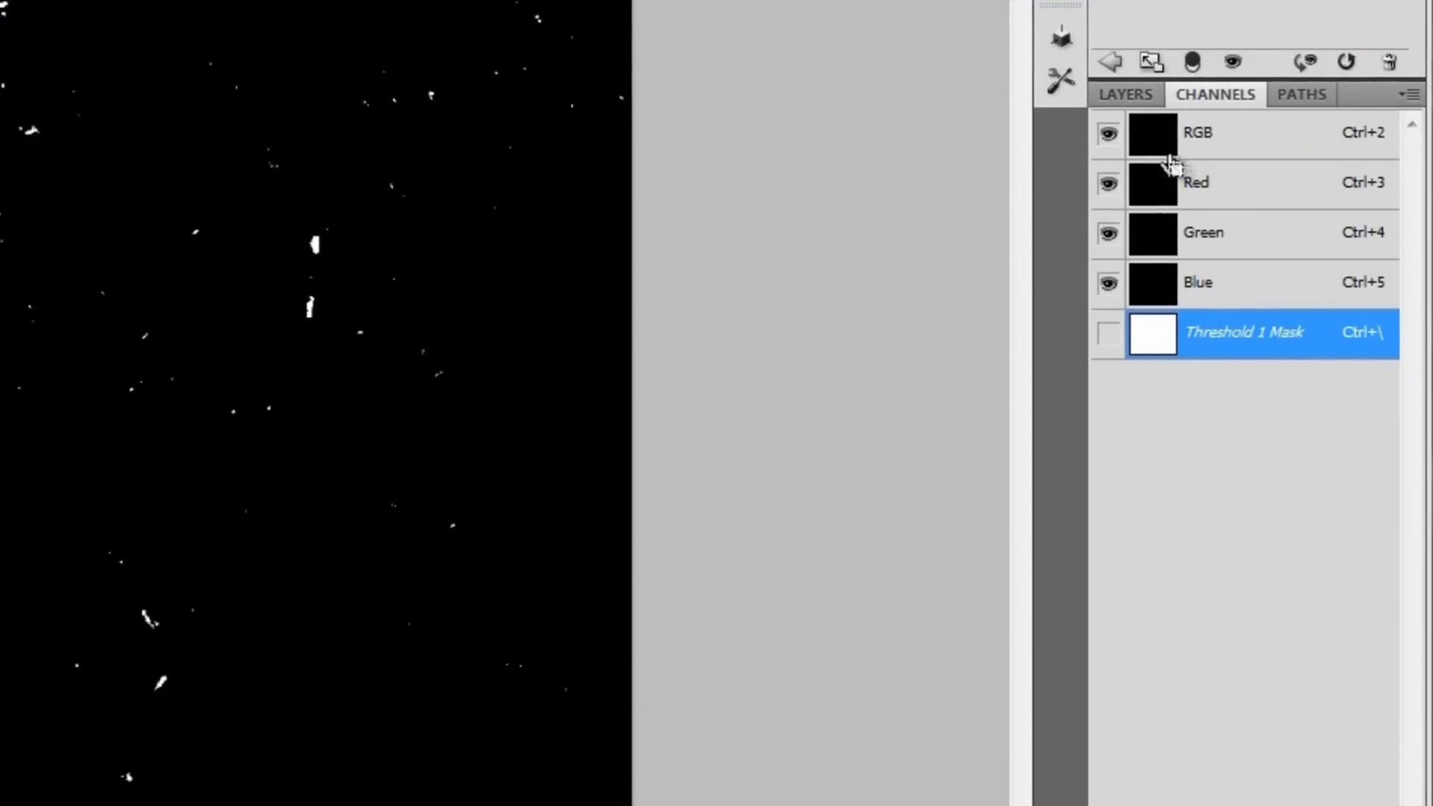
left_click(1171, 149, "ctrl")
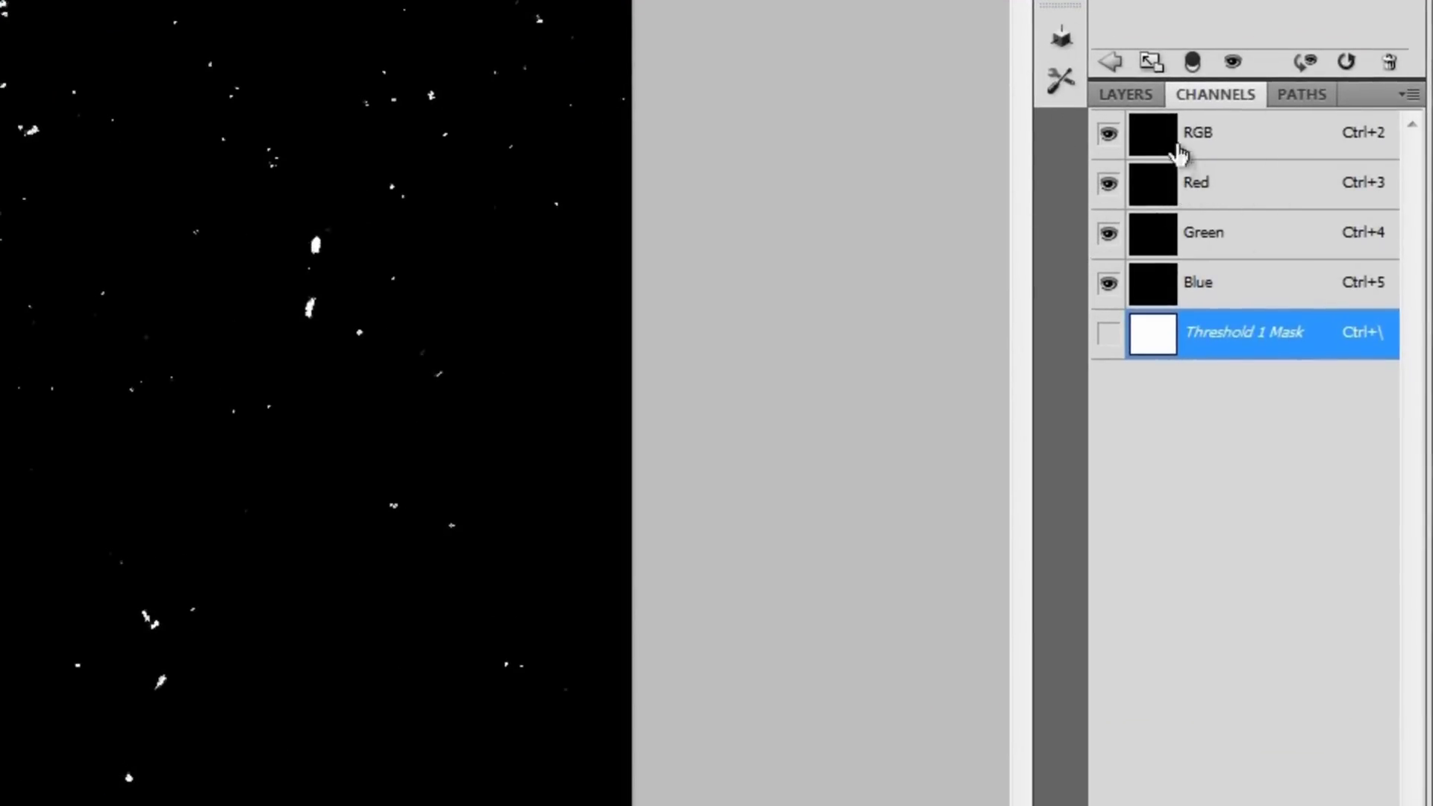
left_click(1127, 97)
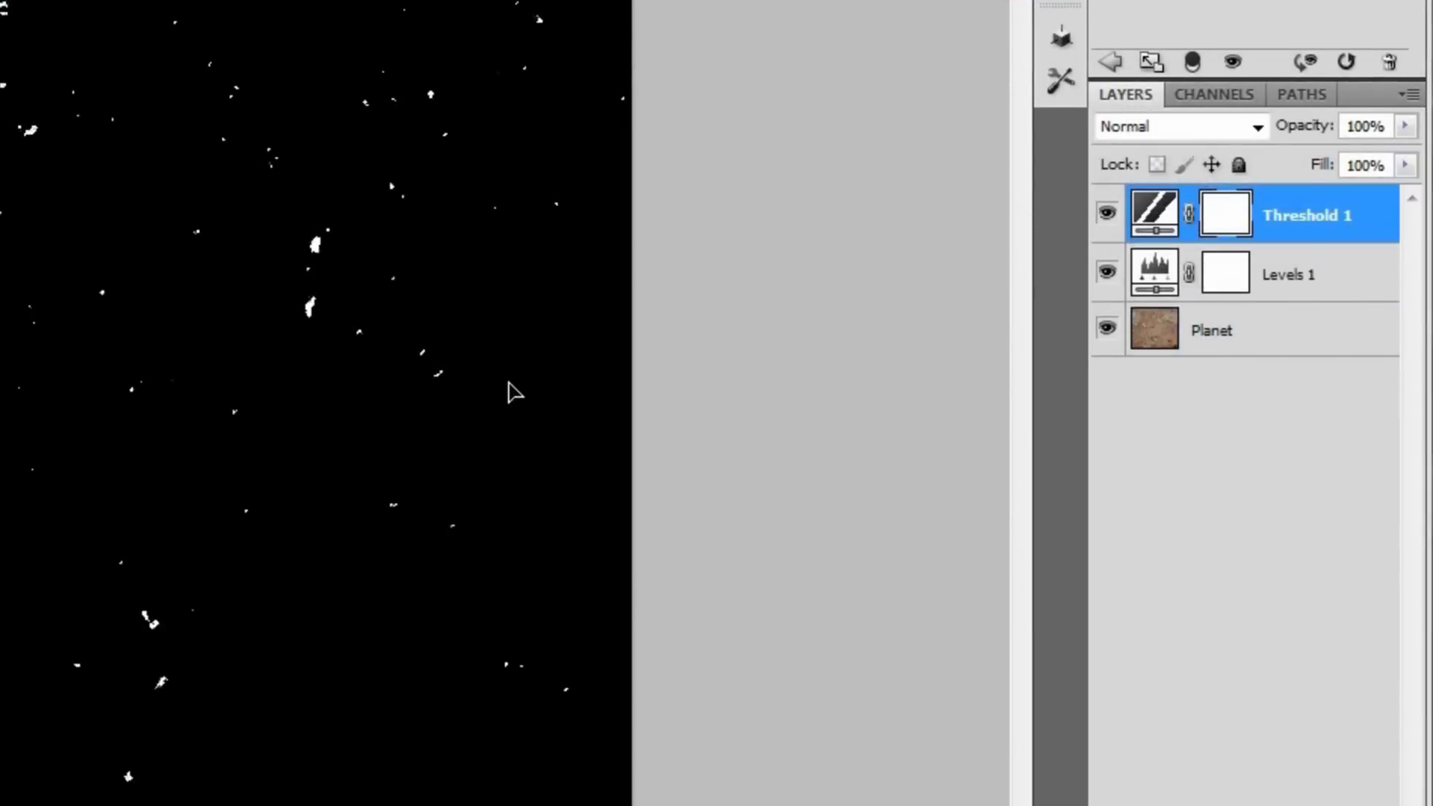
Step: Delete the Threshold 1 adjustment layer and add a new layer above Levels 1
left_click_drag(1299, 200, 1311, 397)
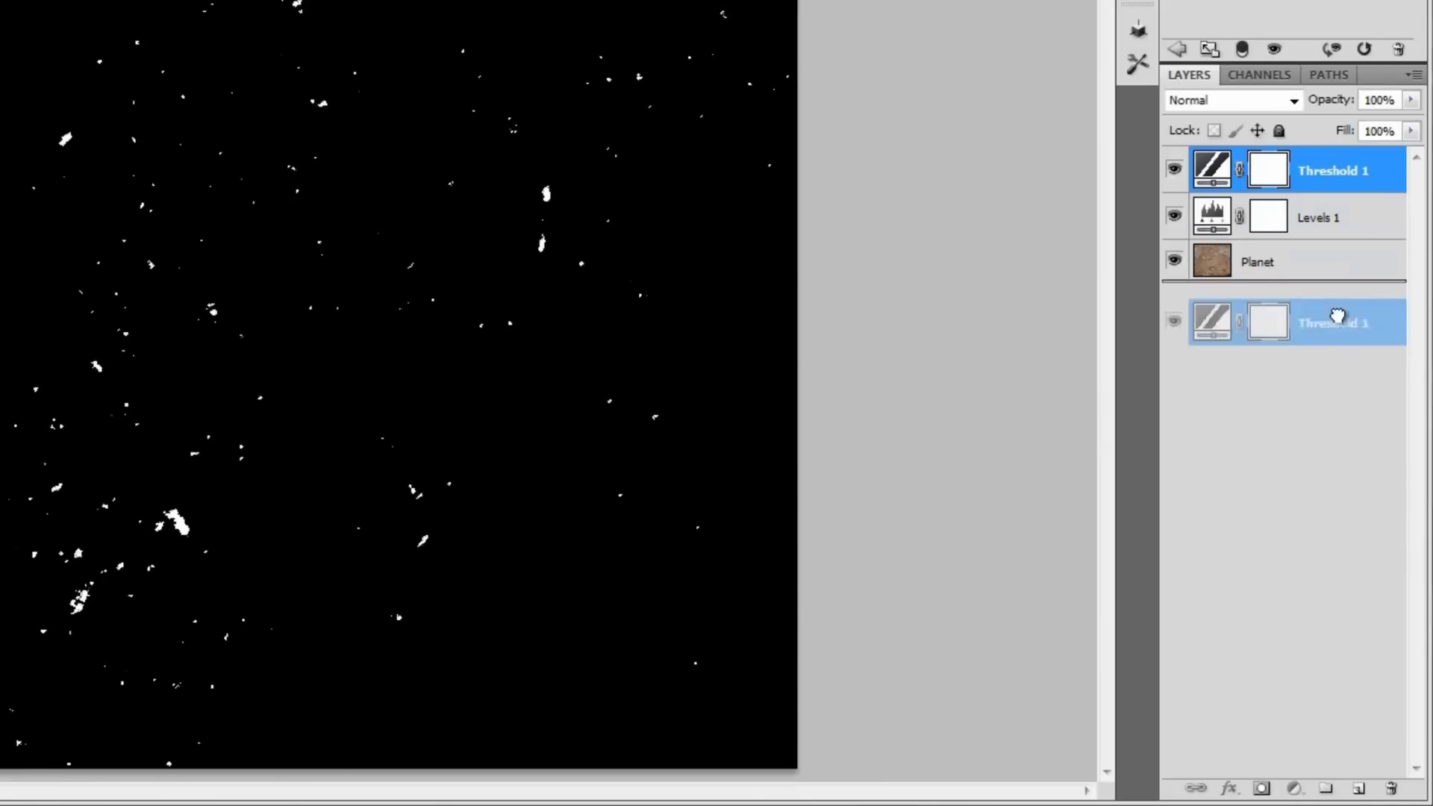
left_click_drag(1338, 317, 1391, 788)
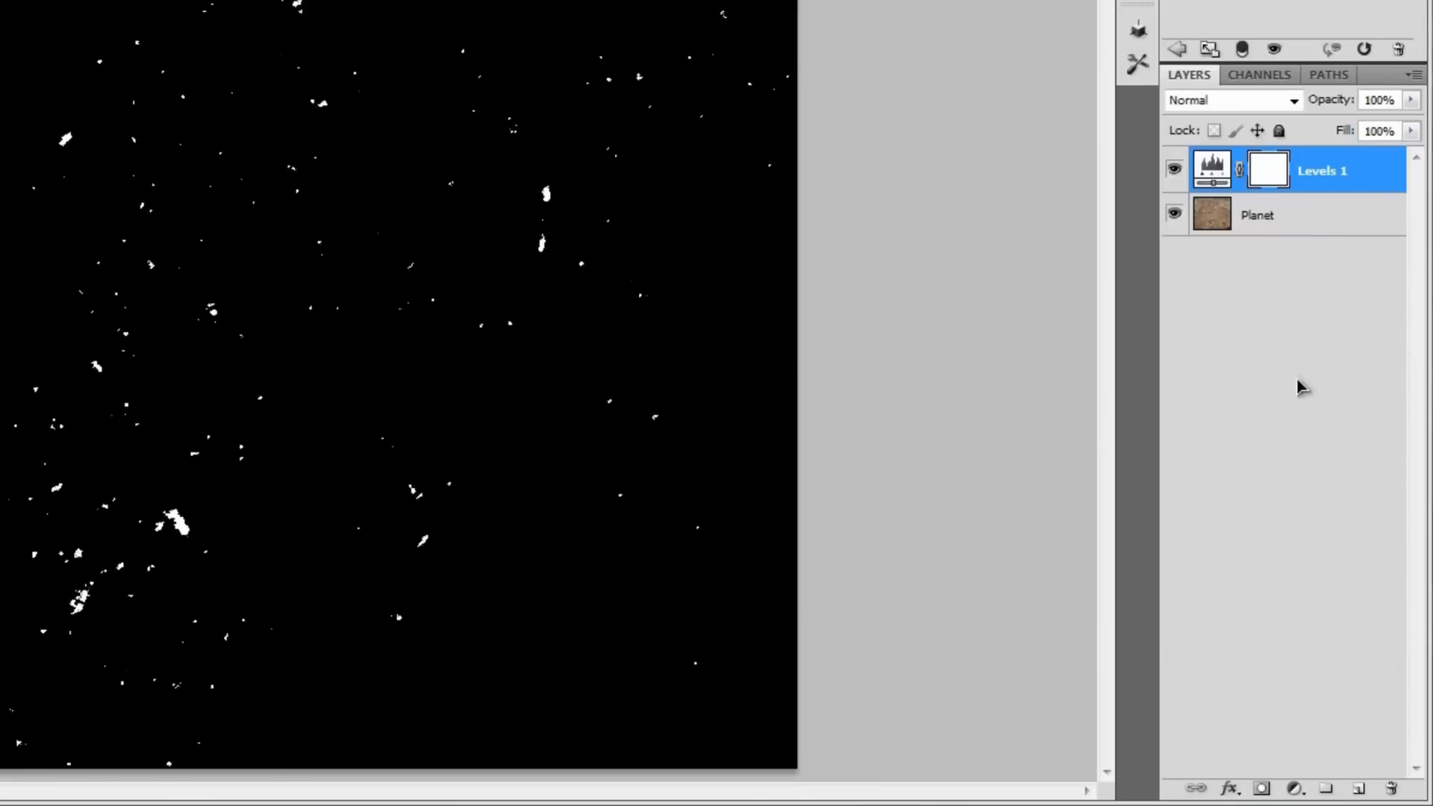
left_click(1358, 788)
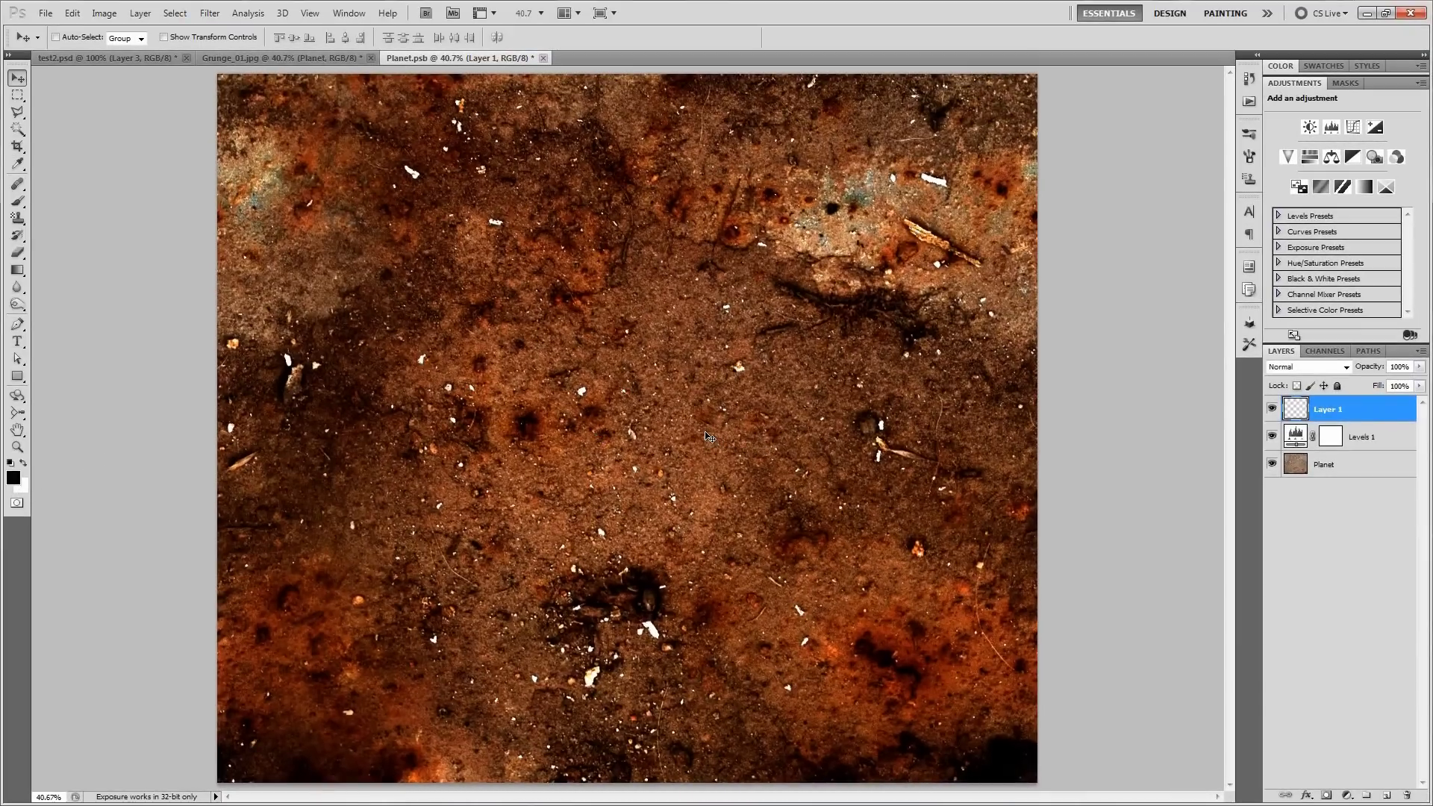
Step: Add an Outer Glow style to Layer 1 and set its blend mode to Color Dodge
left_click(1305, 797)
left_click(1331, 675)
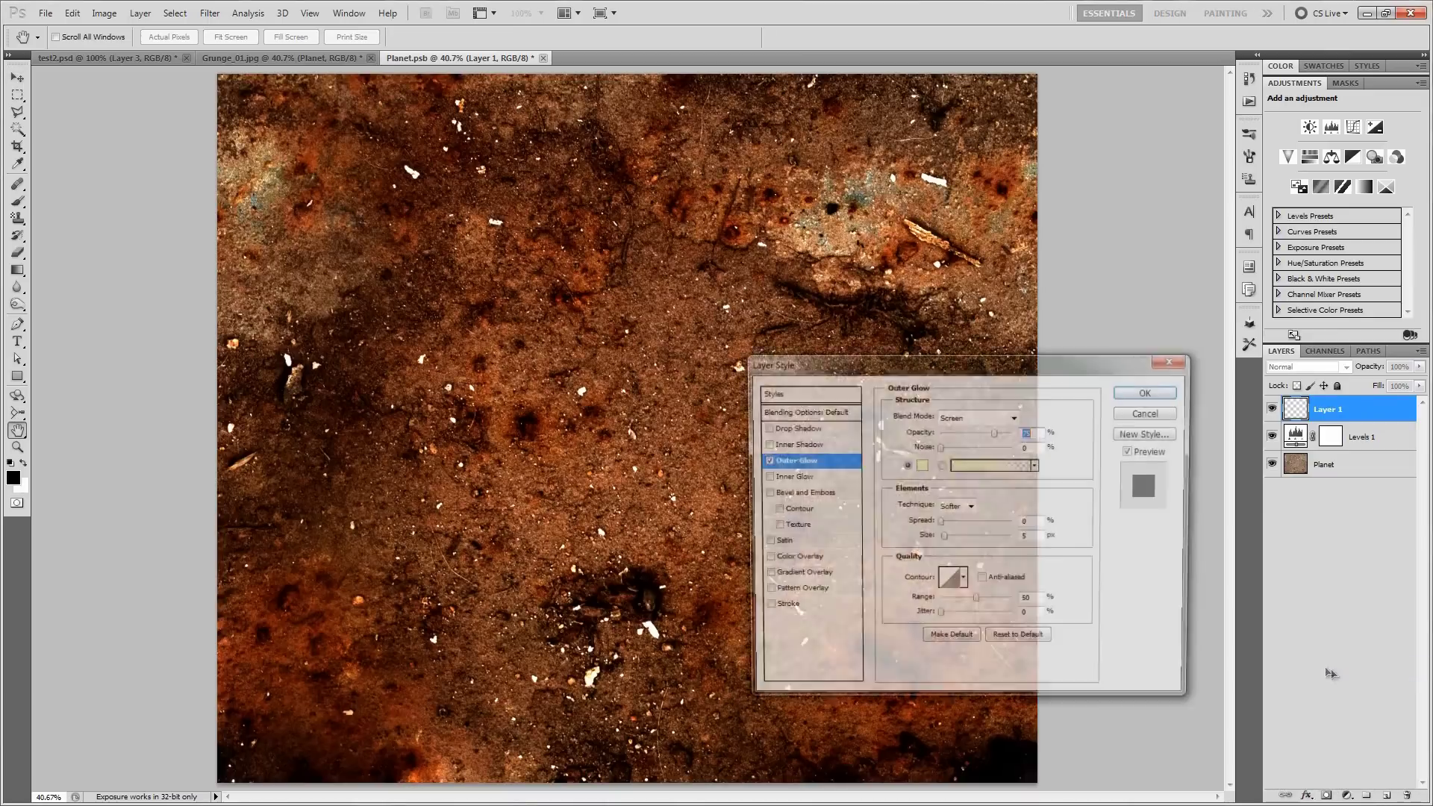
left_click(1013, 416)
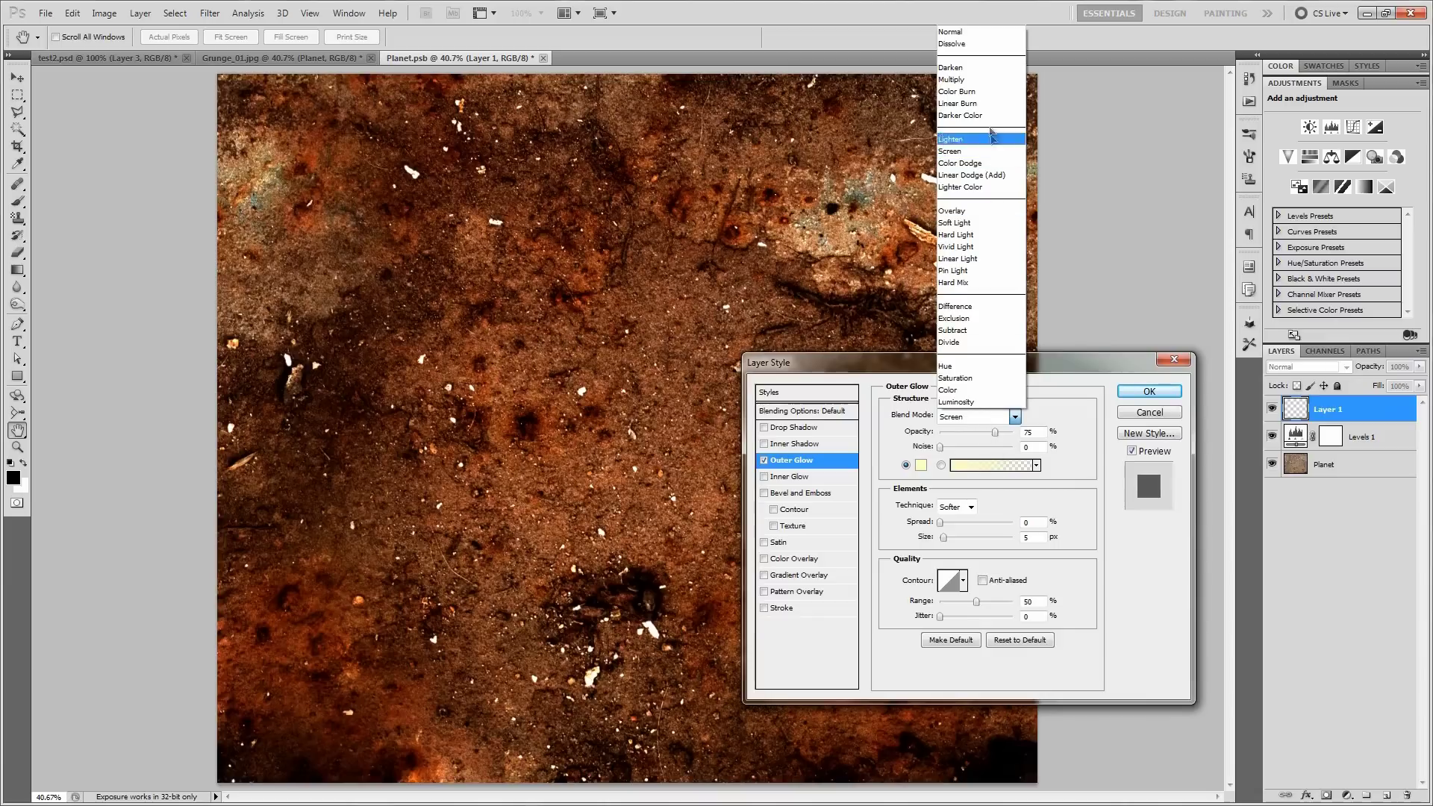
left_click(970, 174)
Step: Set the Outer Glow's colour to orange ffa200, its size to 81 px and its spread to 18%
left_click(921, 465)
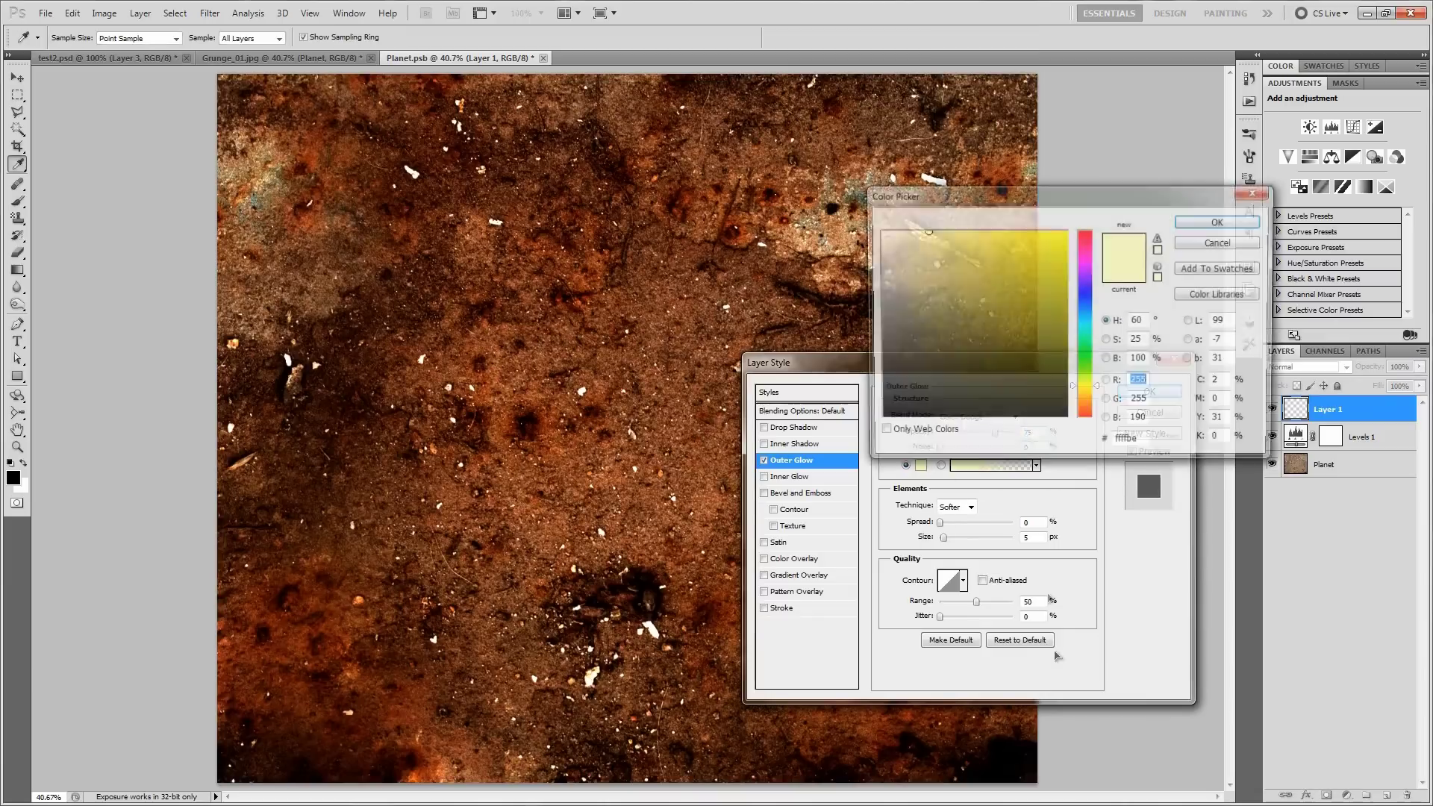
left_click_drag(1090, 388, 1107, 393)
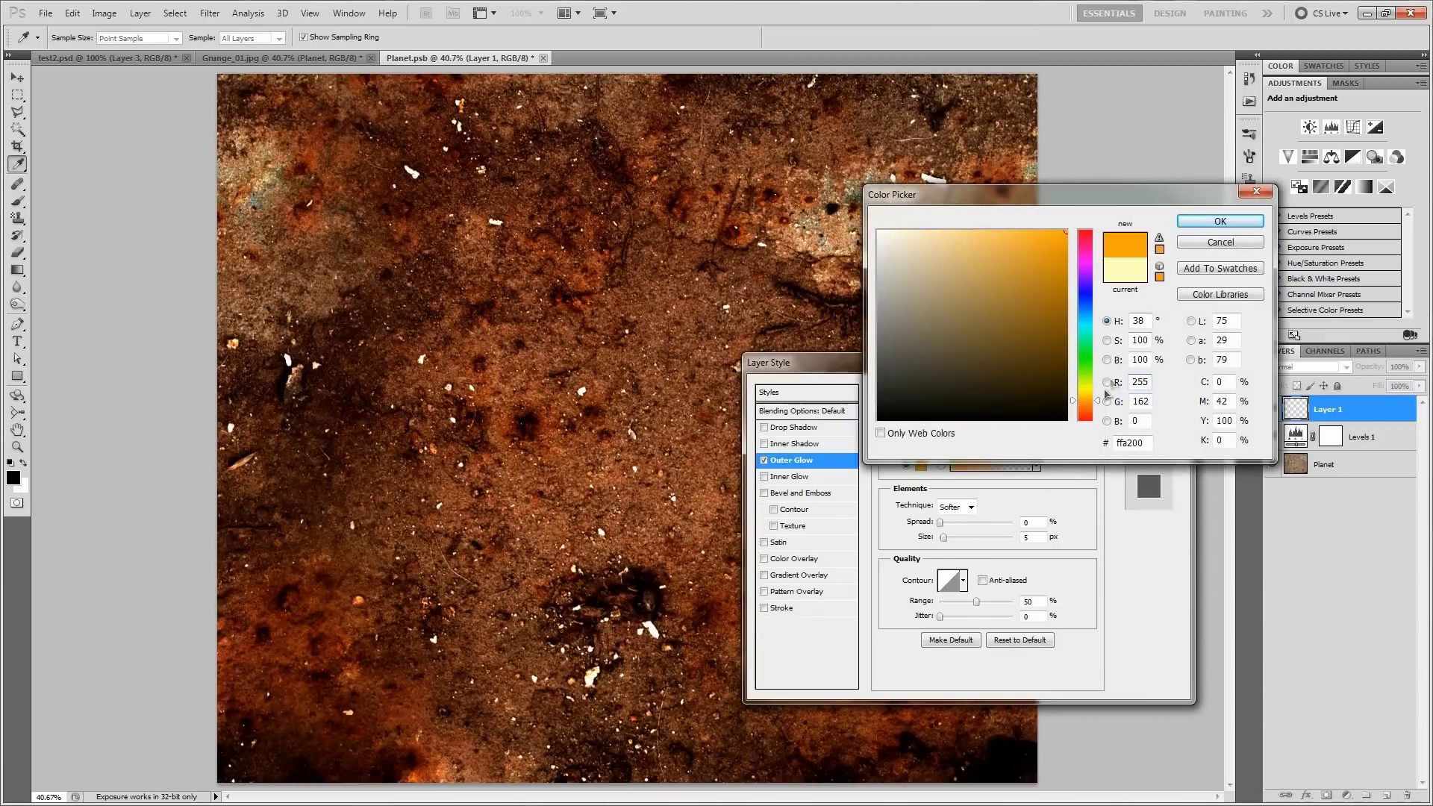
left_click(1220, 221)
mouse_move(956, 539)
left_mouse_down()
mouse_move(968, 538)
mouse_move(954, 527)
left_mouse_up()
left_click(949, 525)
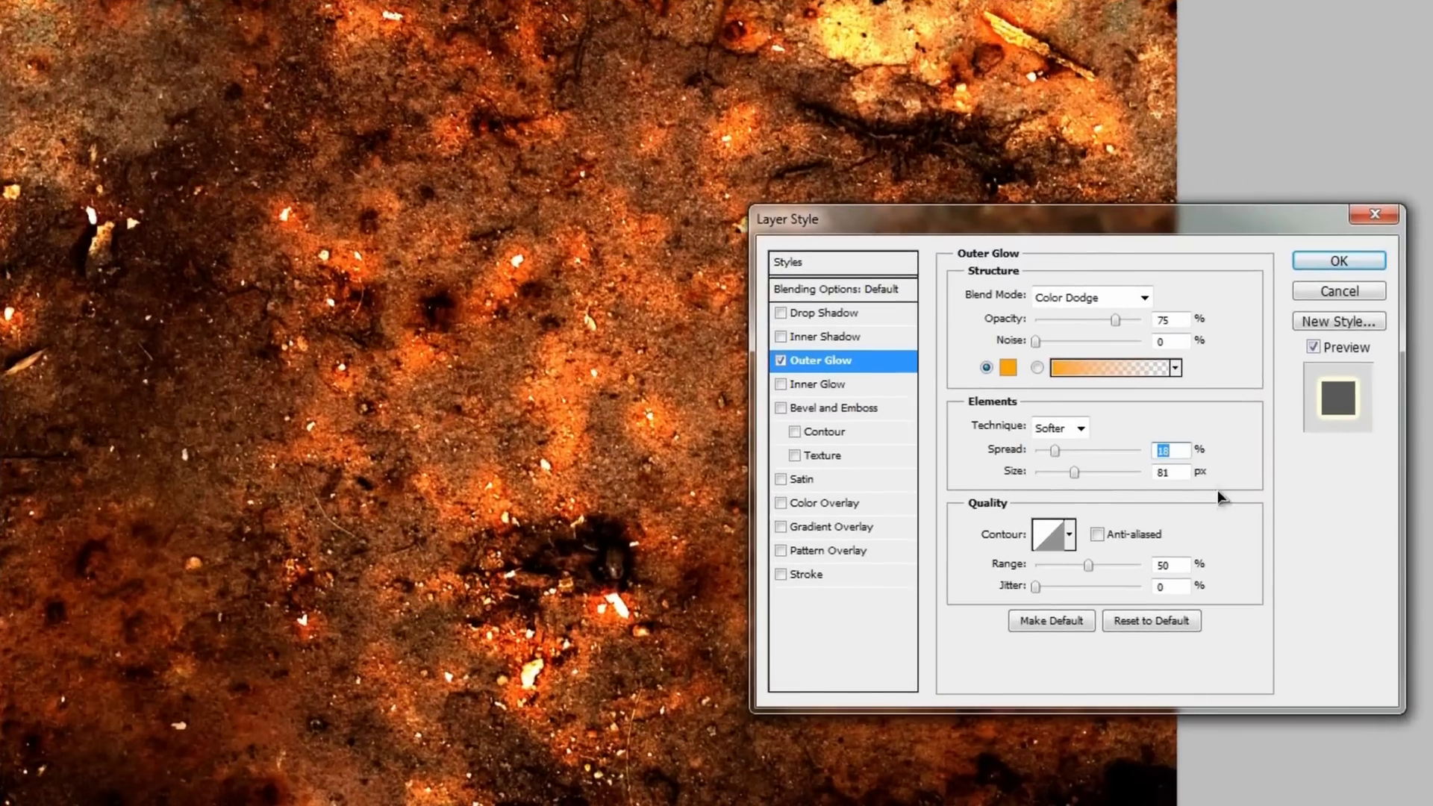
Step: Apply the Outer Glow style, then save the Planet.psb texture and return to the Grunge_01.jpg planet document
left_click(1183, 450)
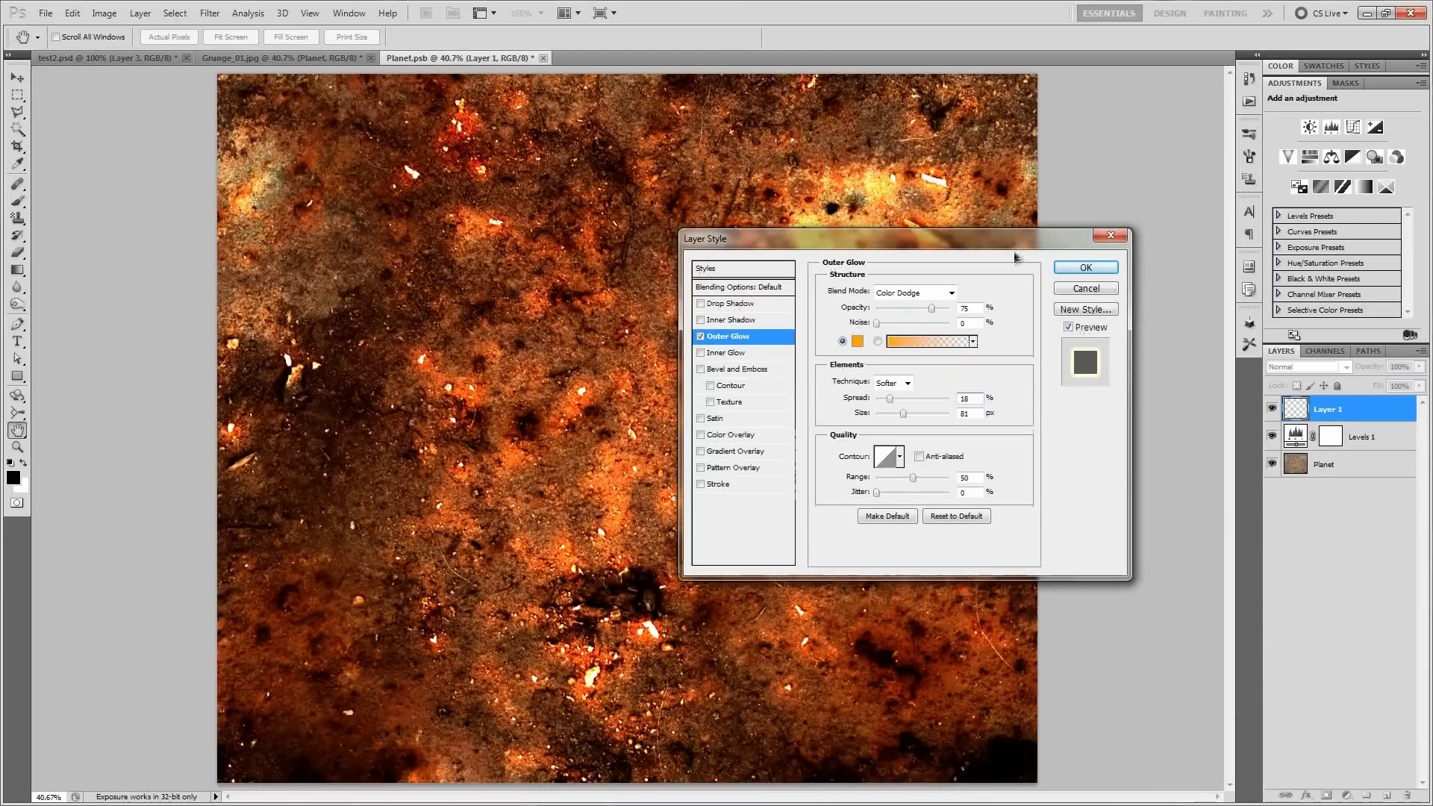
left_click(1091, 281)
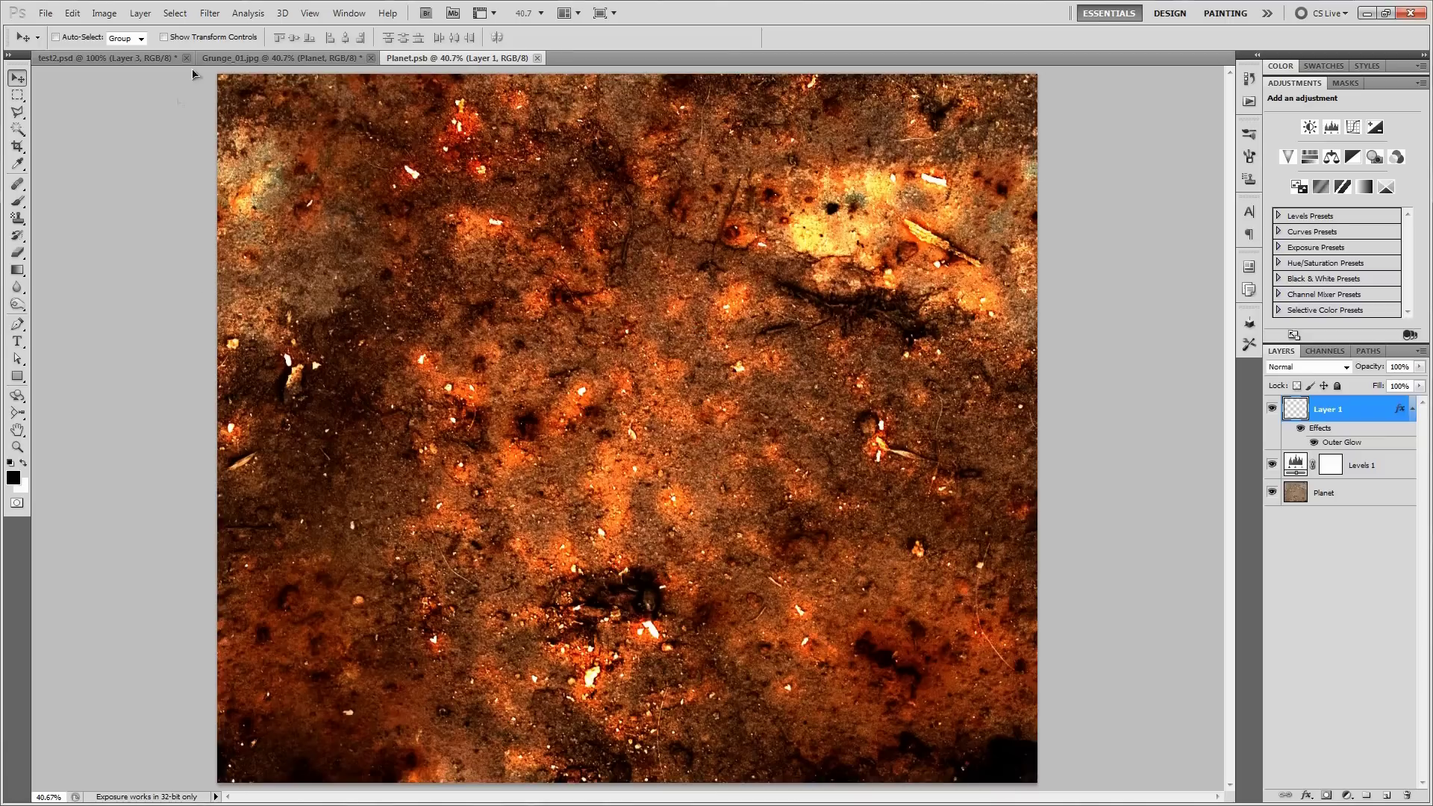
left_click(266, 58)
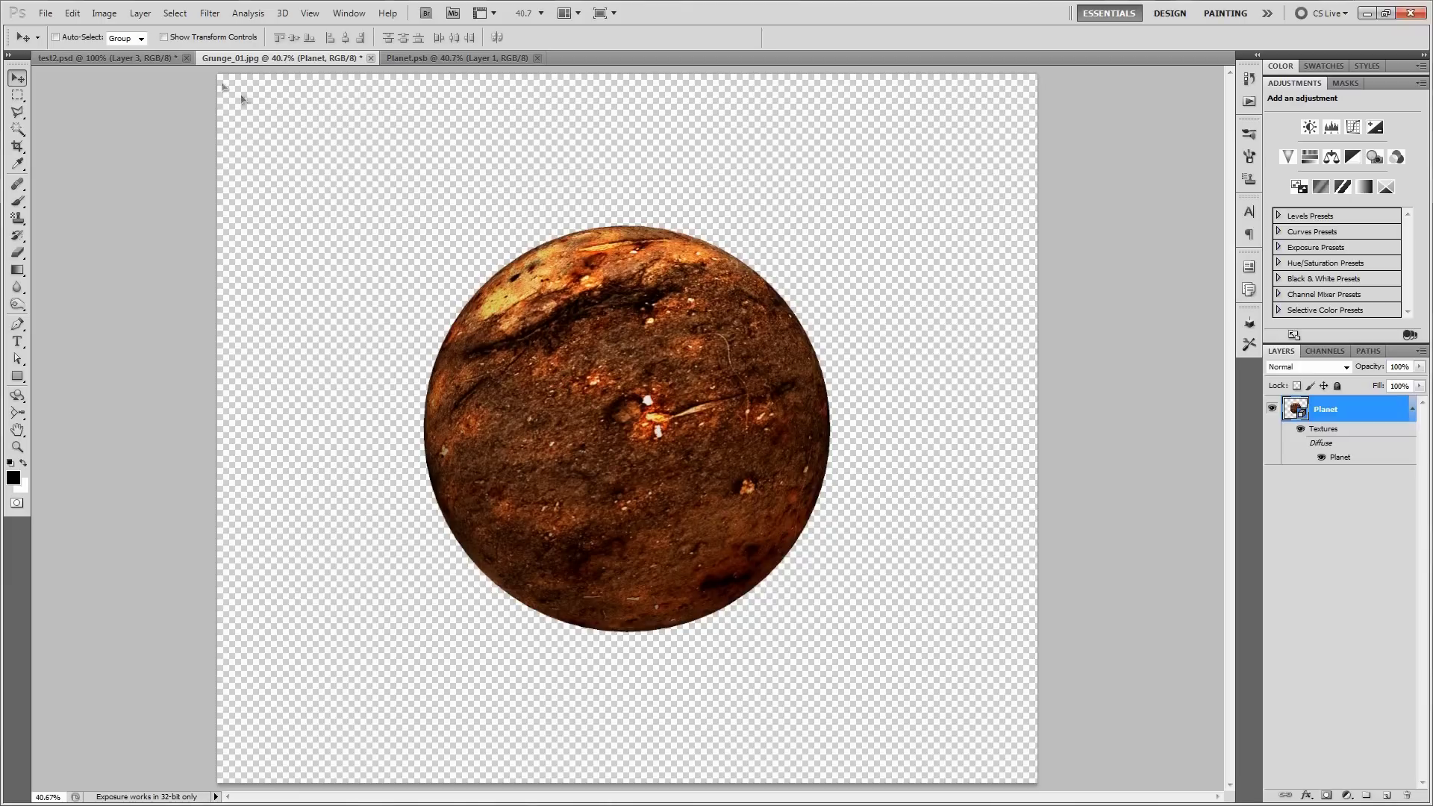
Step: Create a new 1920 x 1080 px document at 72 pixels/inch in RGB with transparent background contents
left_click(48, 13)
left_click(60, 29)
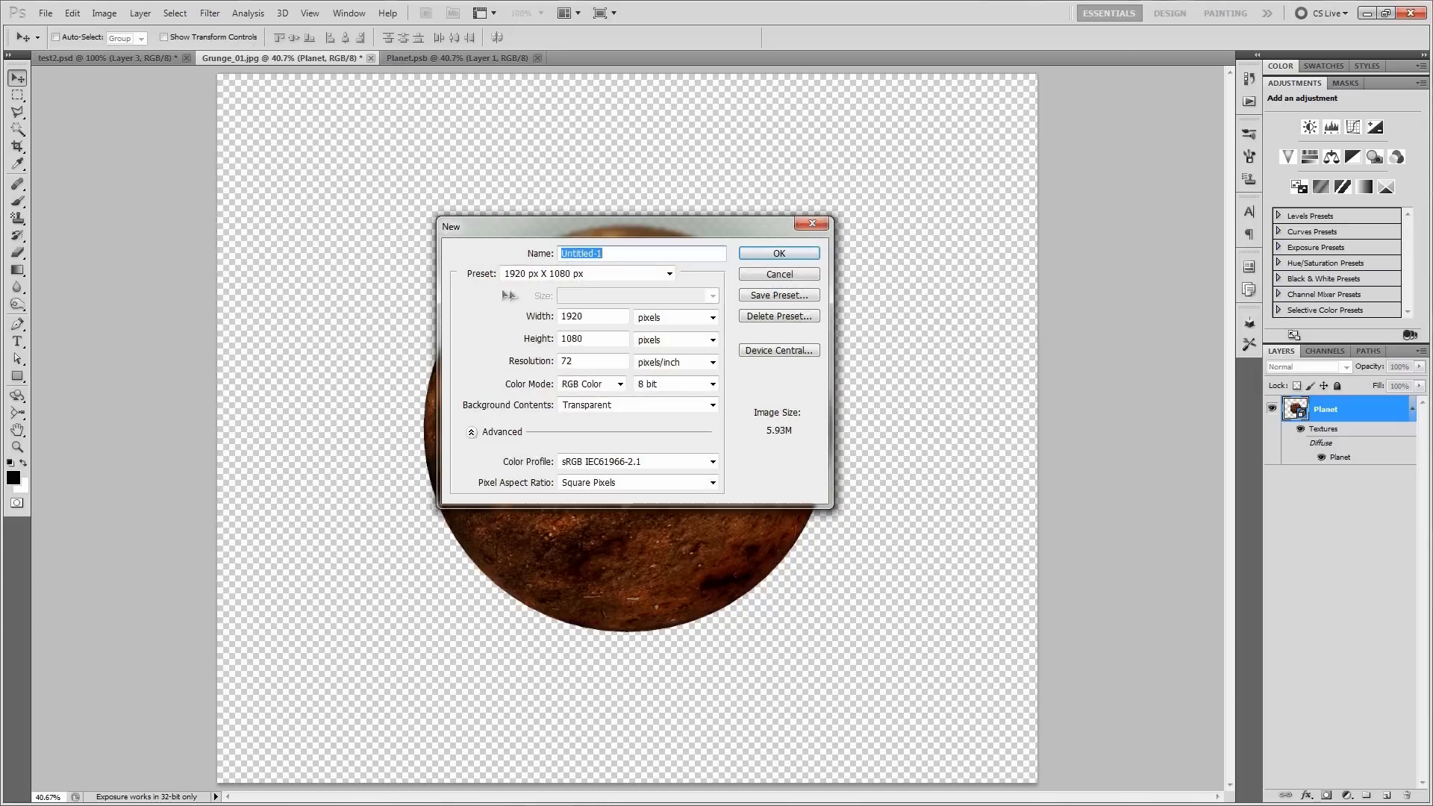
left_click(783, 254)
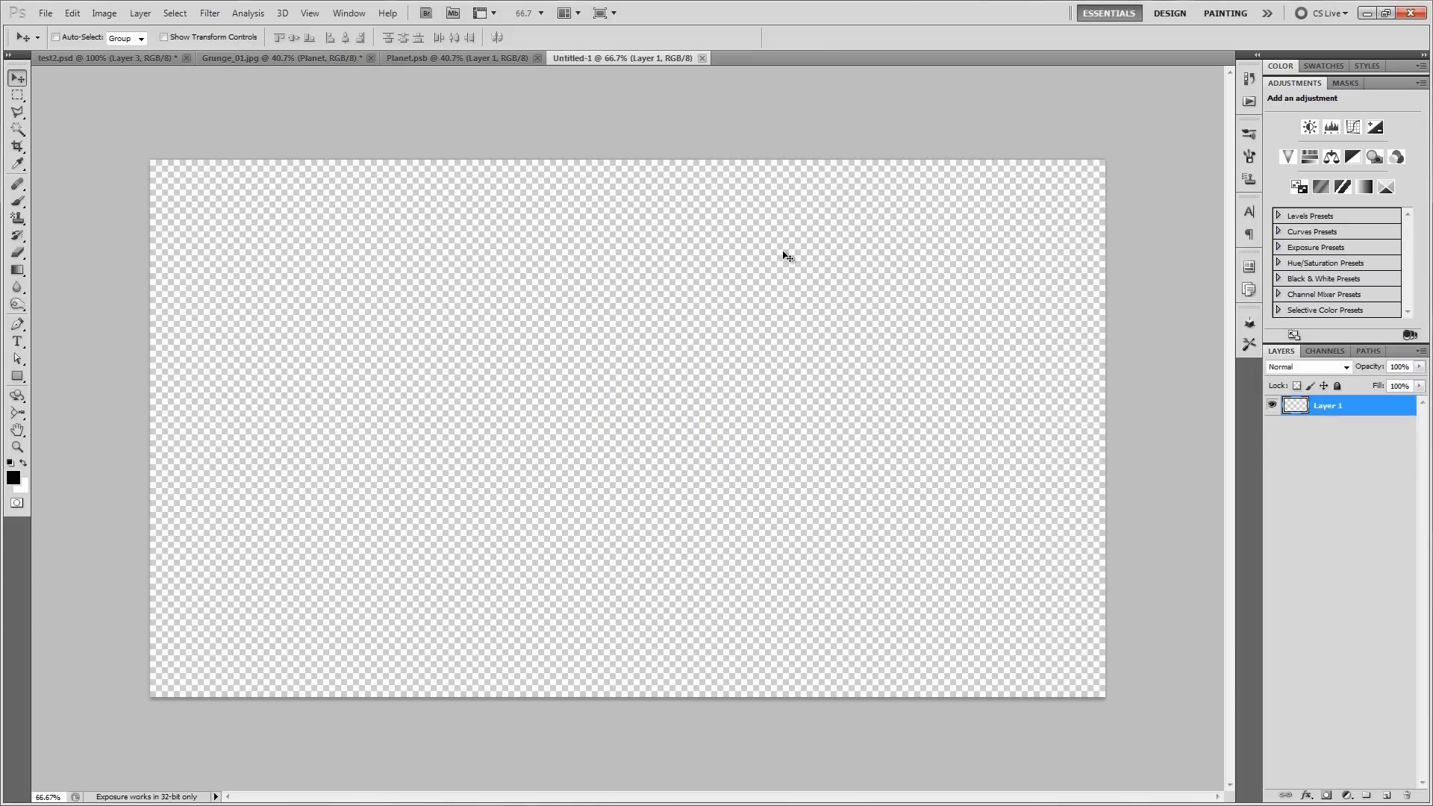
key("ctrl+0")
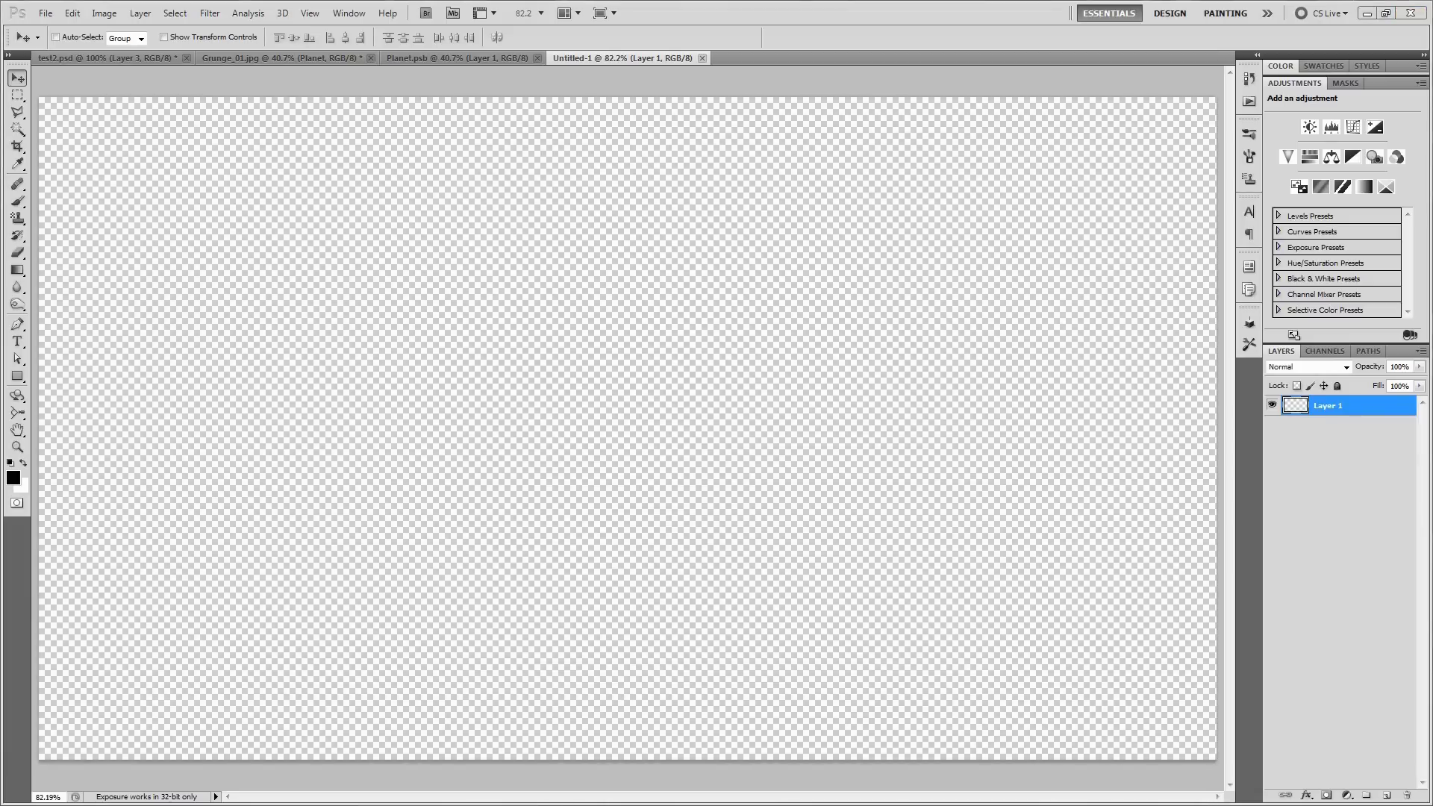
Step: Place the space nebula wallpaper in the new document and stretch it to 120% width and 90% height to fill the canvas
left_click_drag(566, 441, 589, 403)
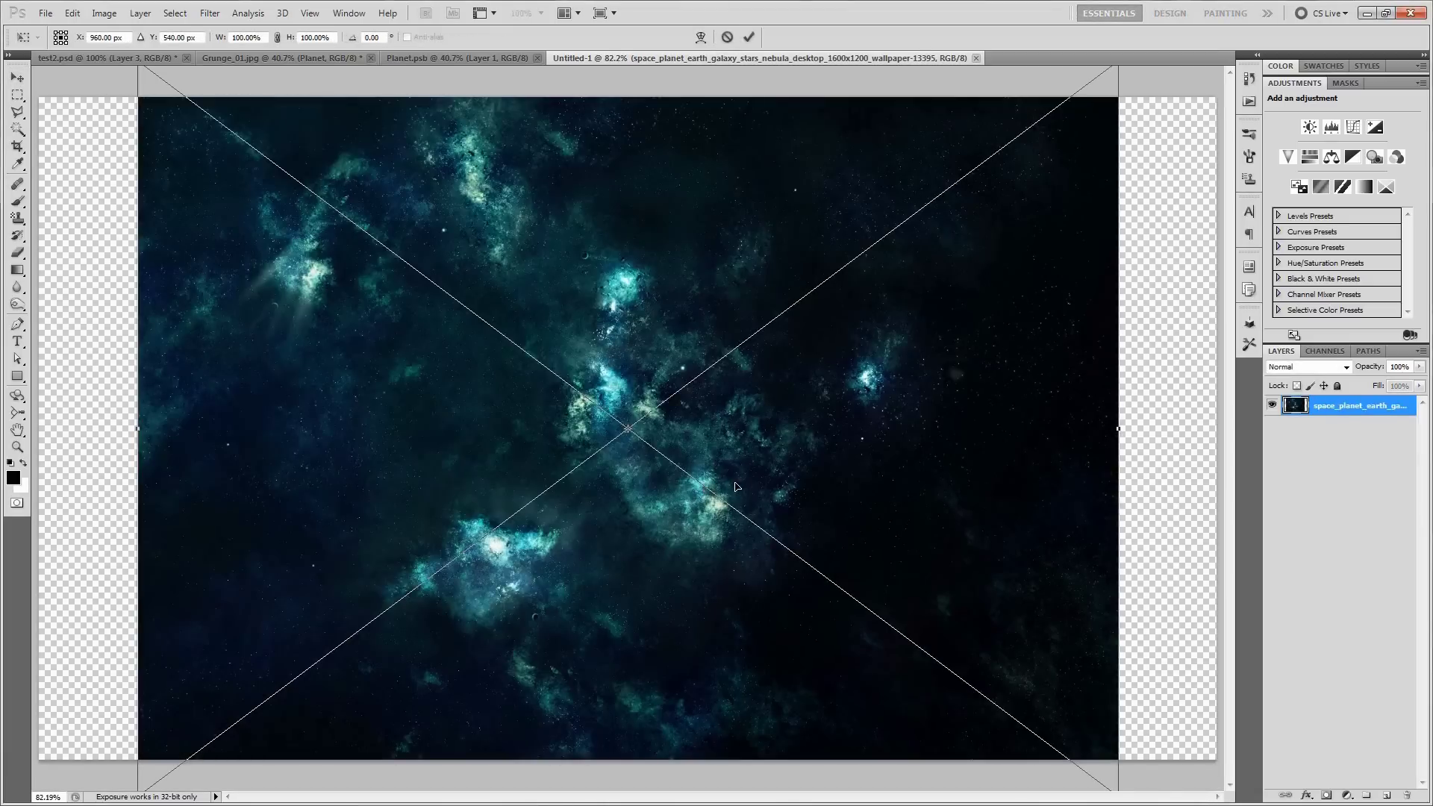
scroll(737, 466, "down", 3)
scroll(681, 416, "up", 1)
scroll(650, 359, "up", 2)
left_click_drag(625, 222, 634, 241)
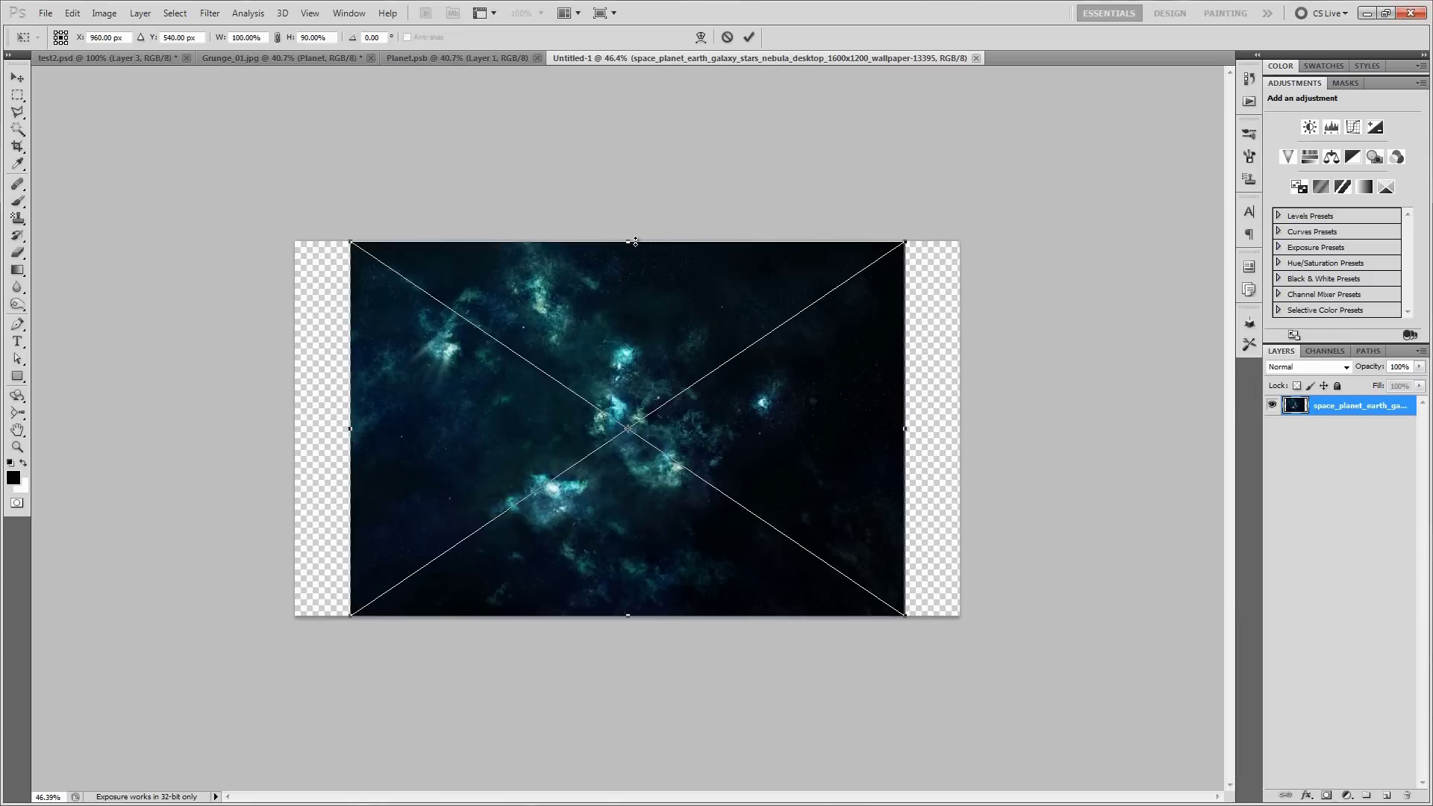
left_click_drag(905, 431, 962, 427)
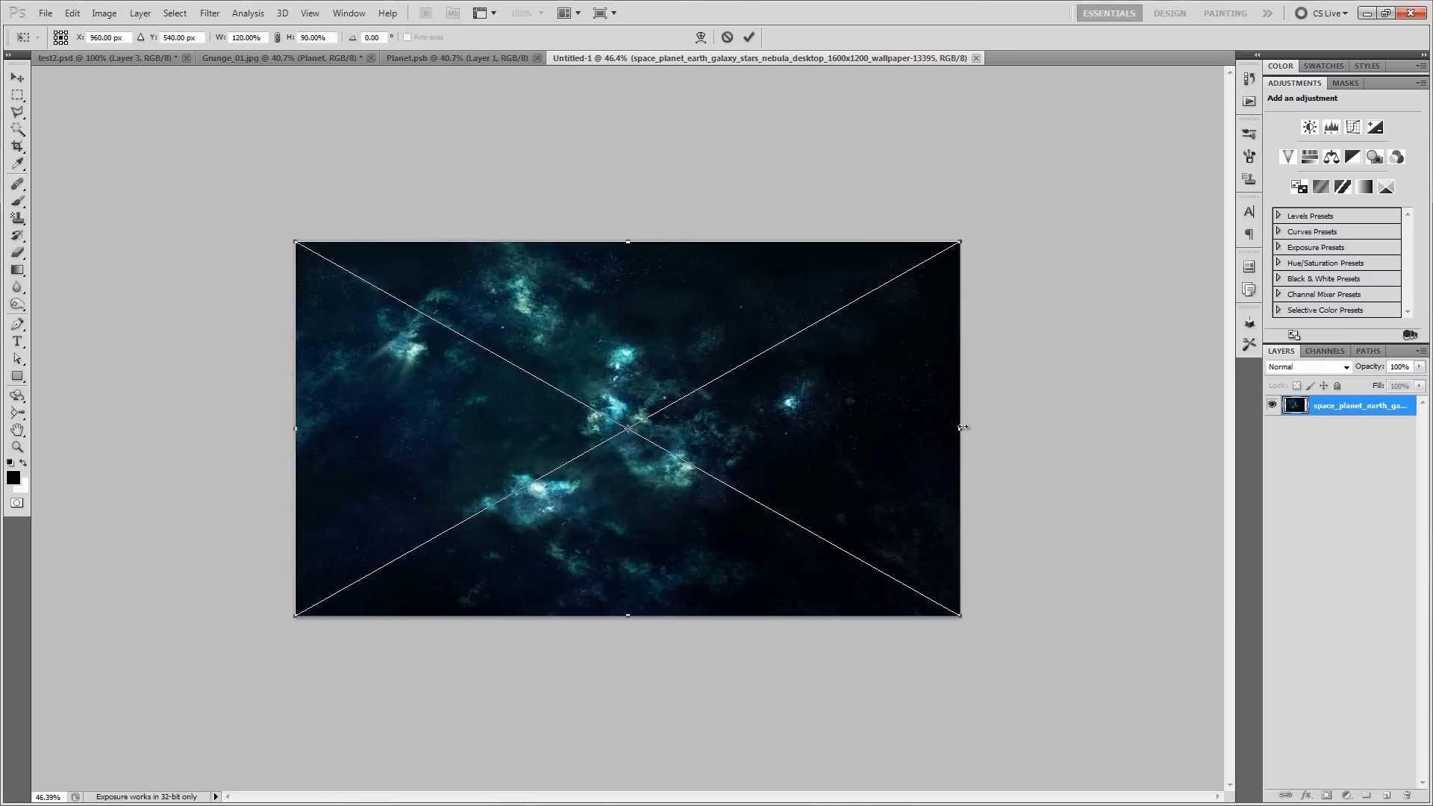
key("ctrl+0")
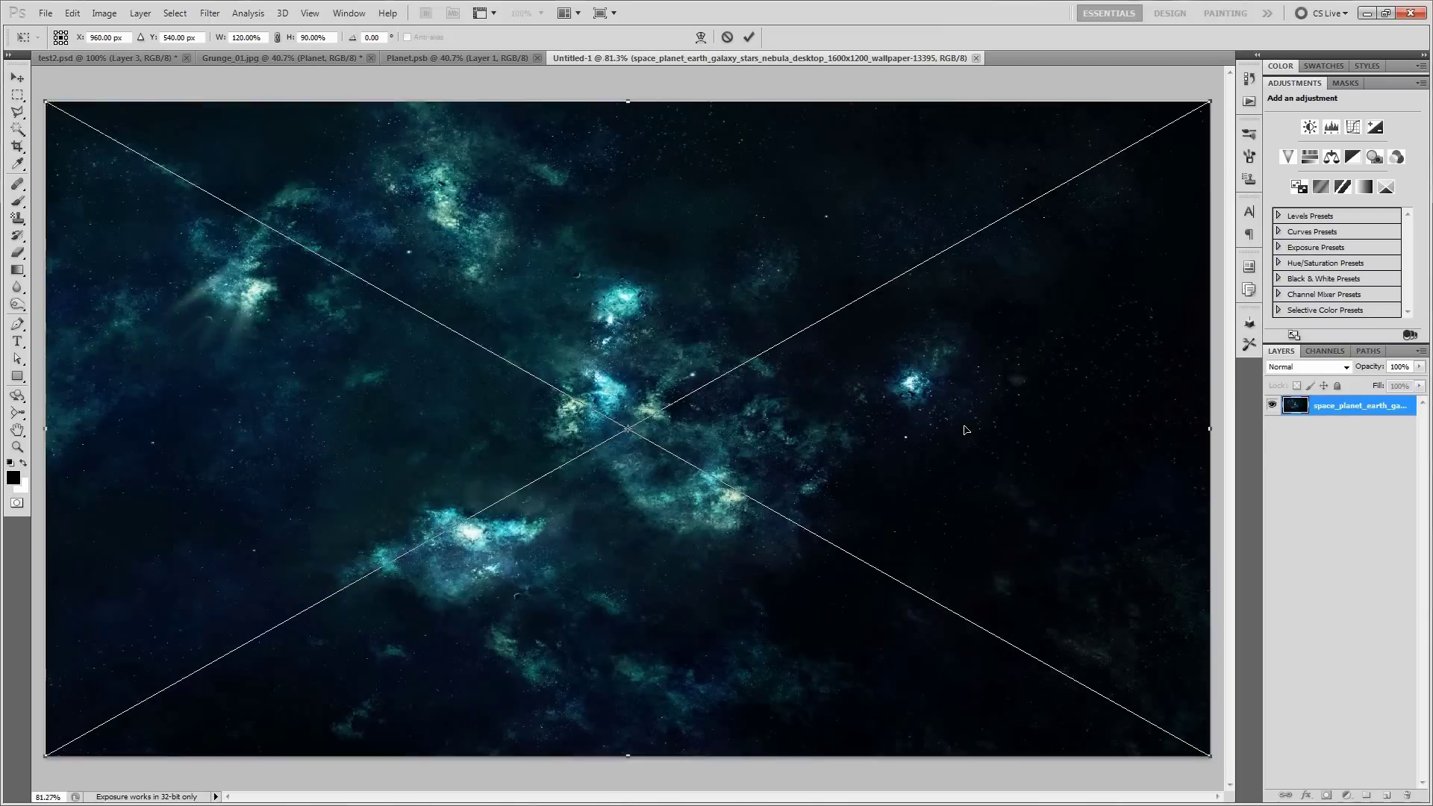
key("Return")
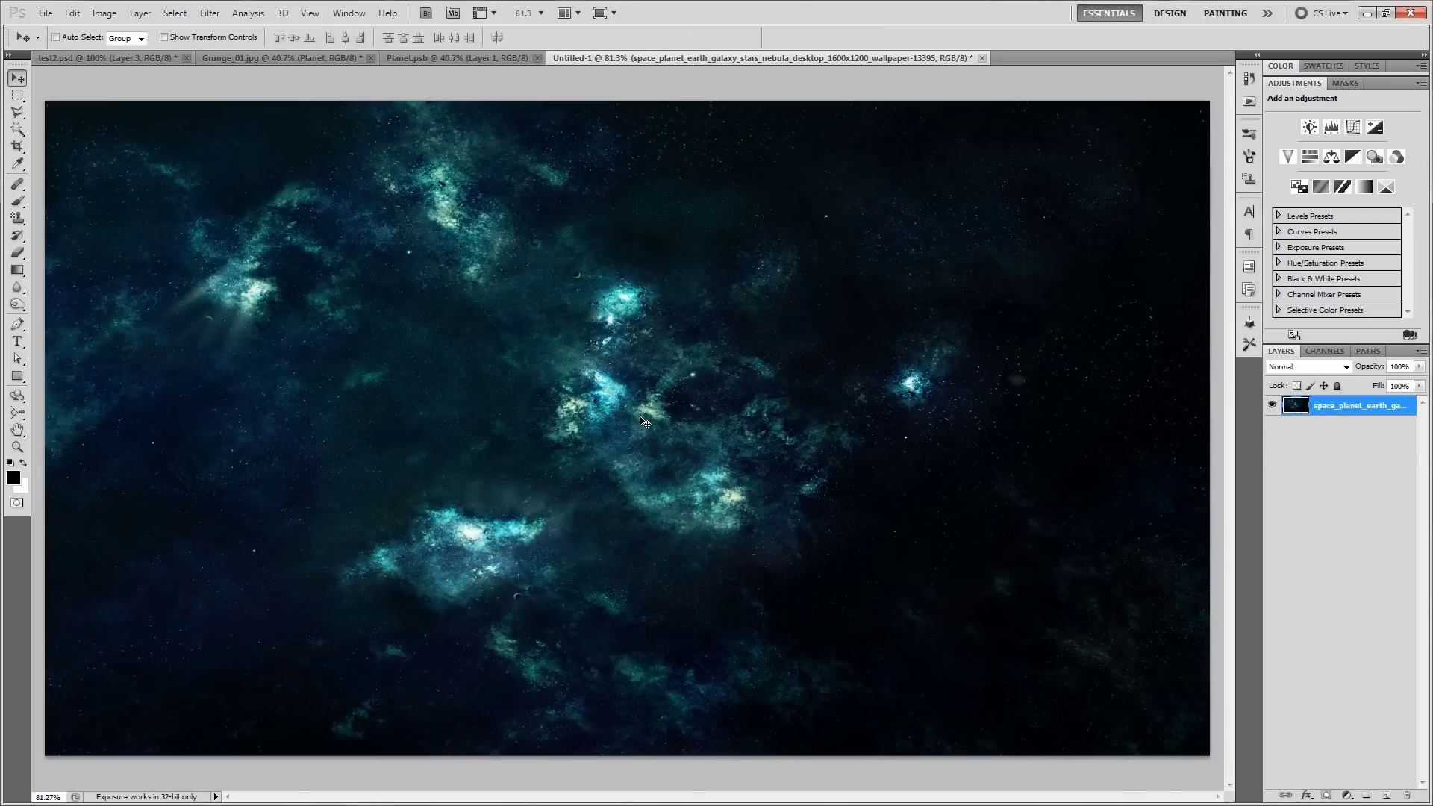
Step: Rename the nebula layer Stars and set its Levels to white input 203 and midtone 0.92, comparing with the preview
double_click(1341, 404)
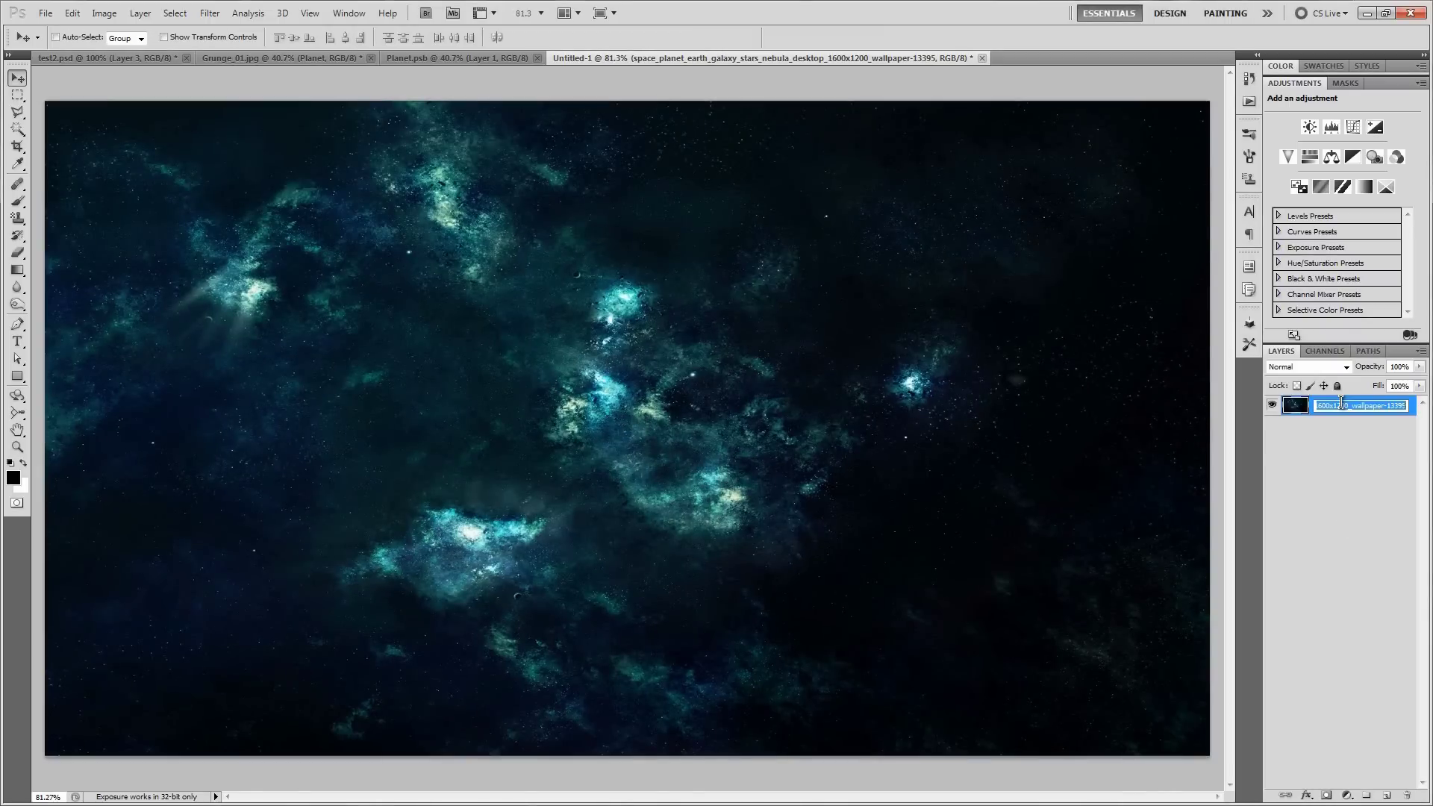
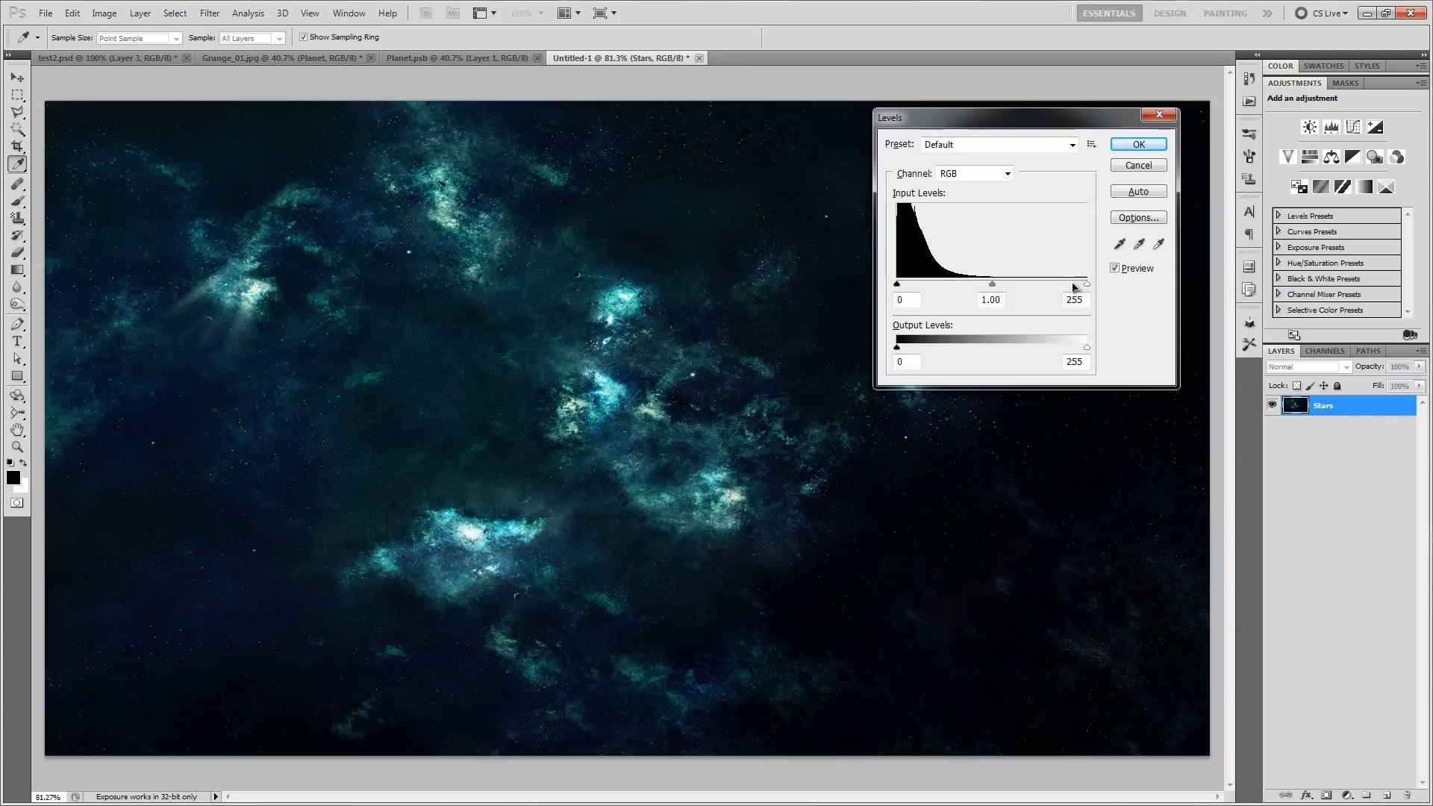
left_click_drag(1086, 284, 1047, 294)
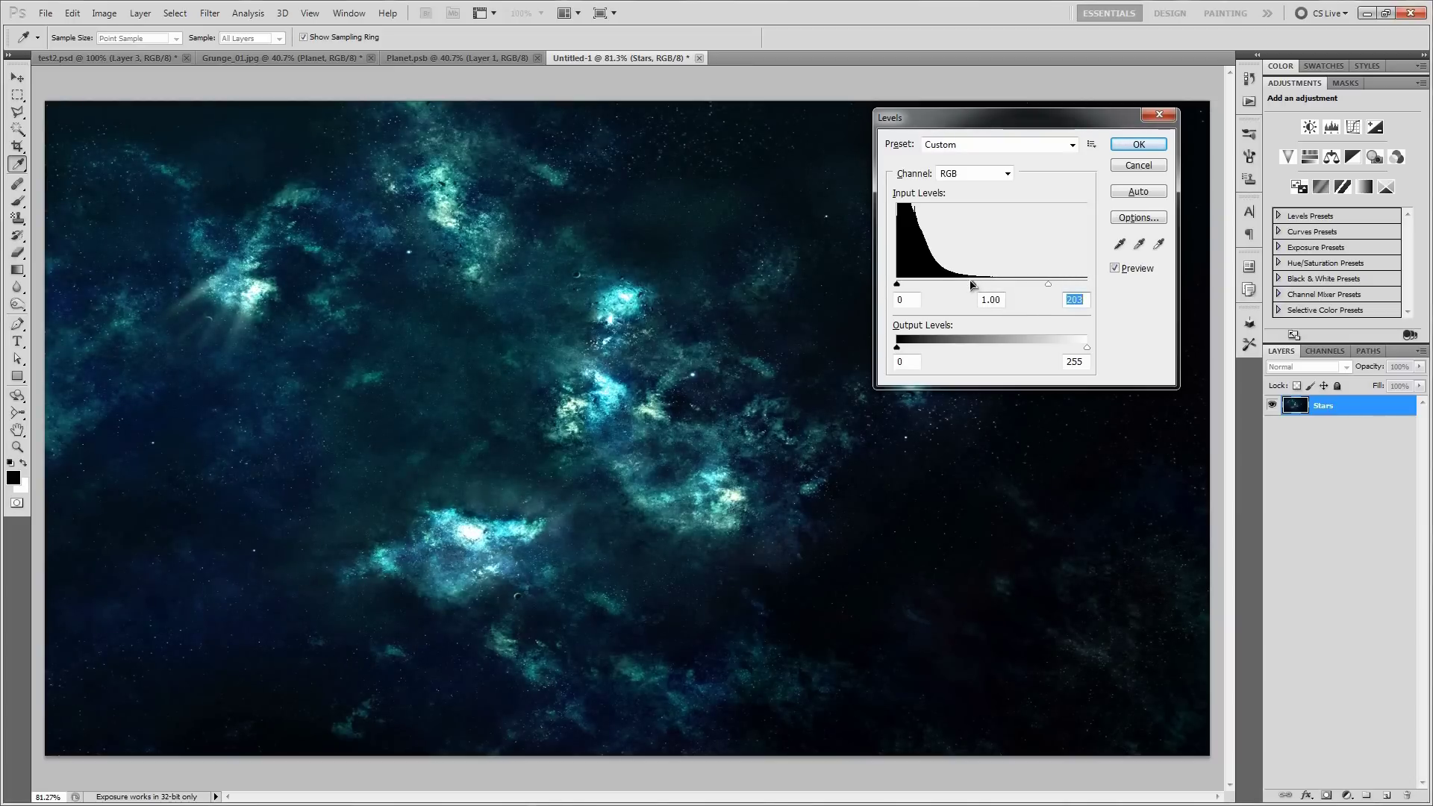
left_click_drag(974, 287, 979, 289)
left_click(1115, 269)
left_click(1115, 269)
left_click(1115, 269)
left_click(1115, 269)
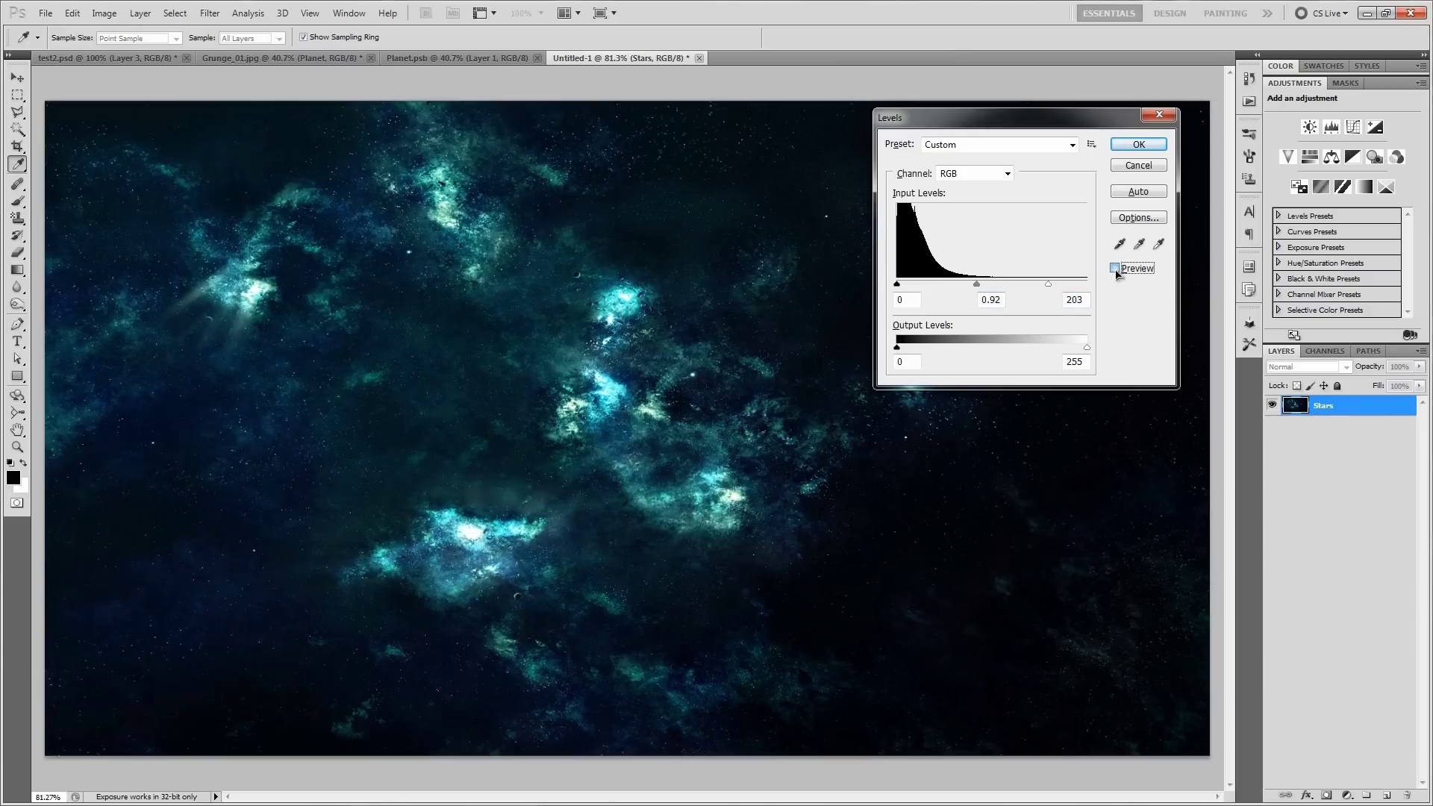
left_click(1114, 269)
left_click(1115, 269)
Step: Set the white input level of the Stars layer to 221, compare with the preview and apply Levels
left_click_drag(1048, 288, 1061, 288)
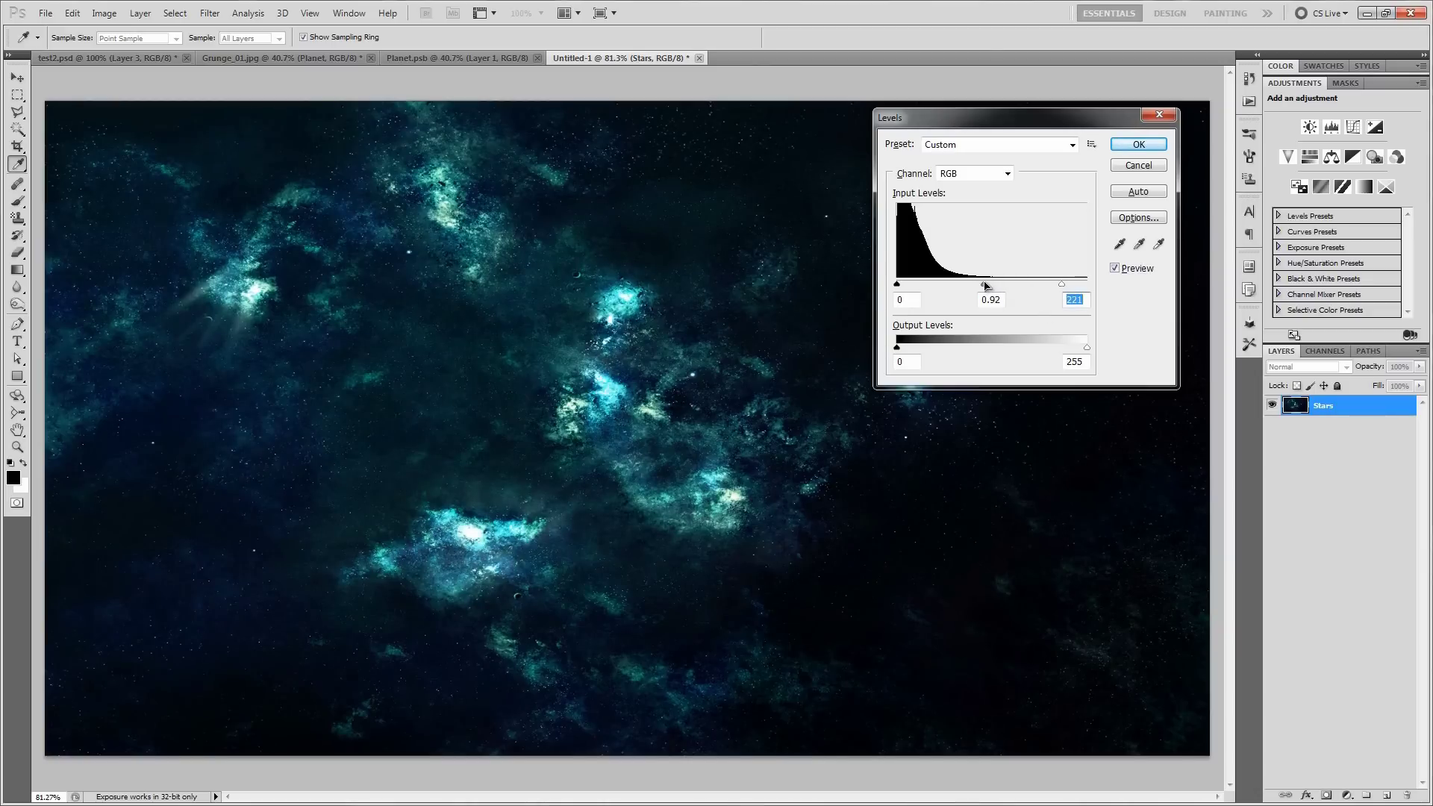
left_click(1116, 270)
left_click(1116, 270)
left_click(1116, 270)
left_click(1117, 270)
left_click(1138, 144)
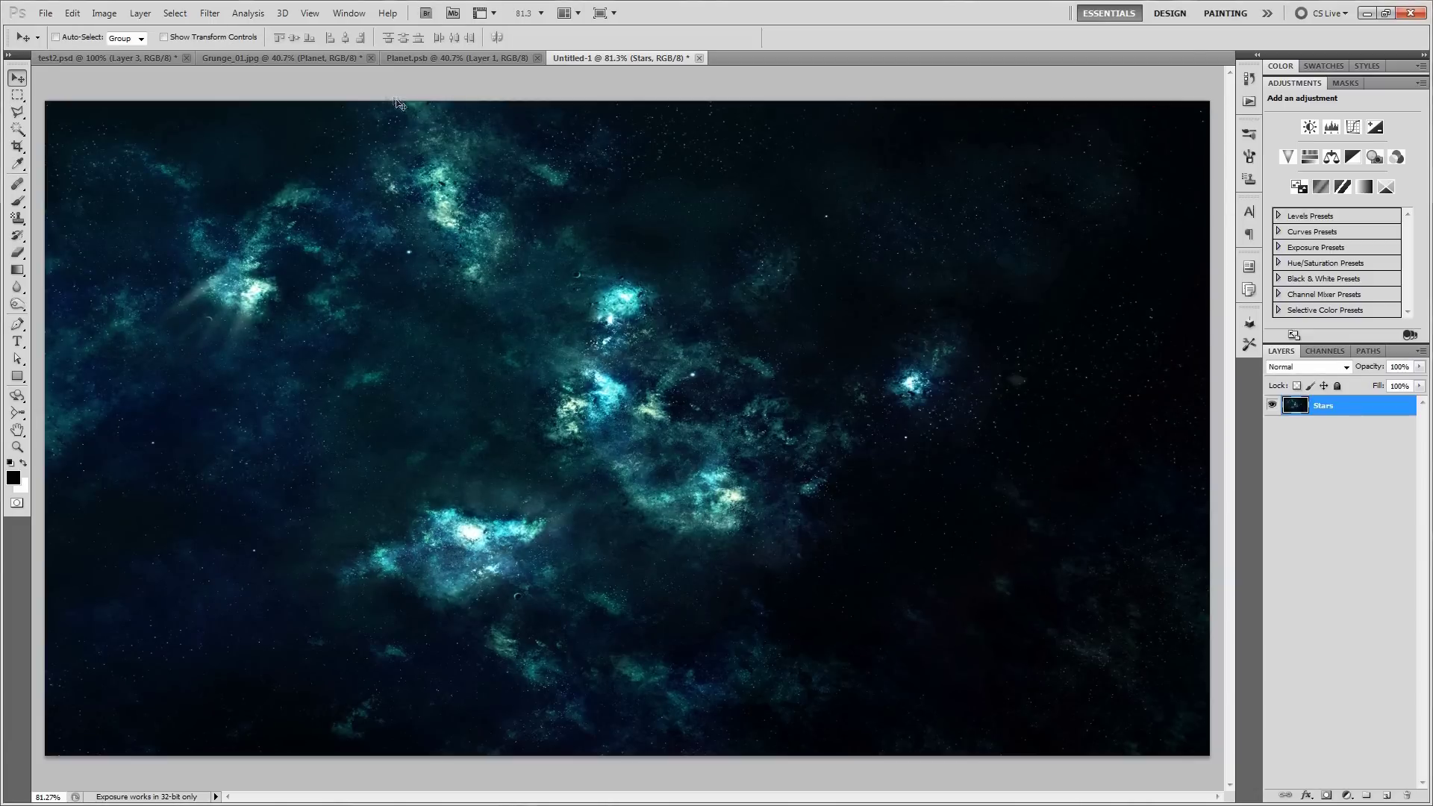
Step: Copy the Planet 3D layer from Grunge_01.jpg into the new space document above the Stars layer
left_click(303, 59)
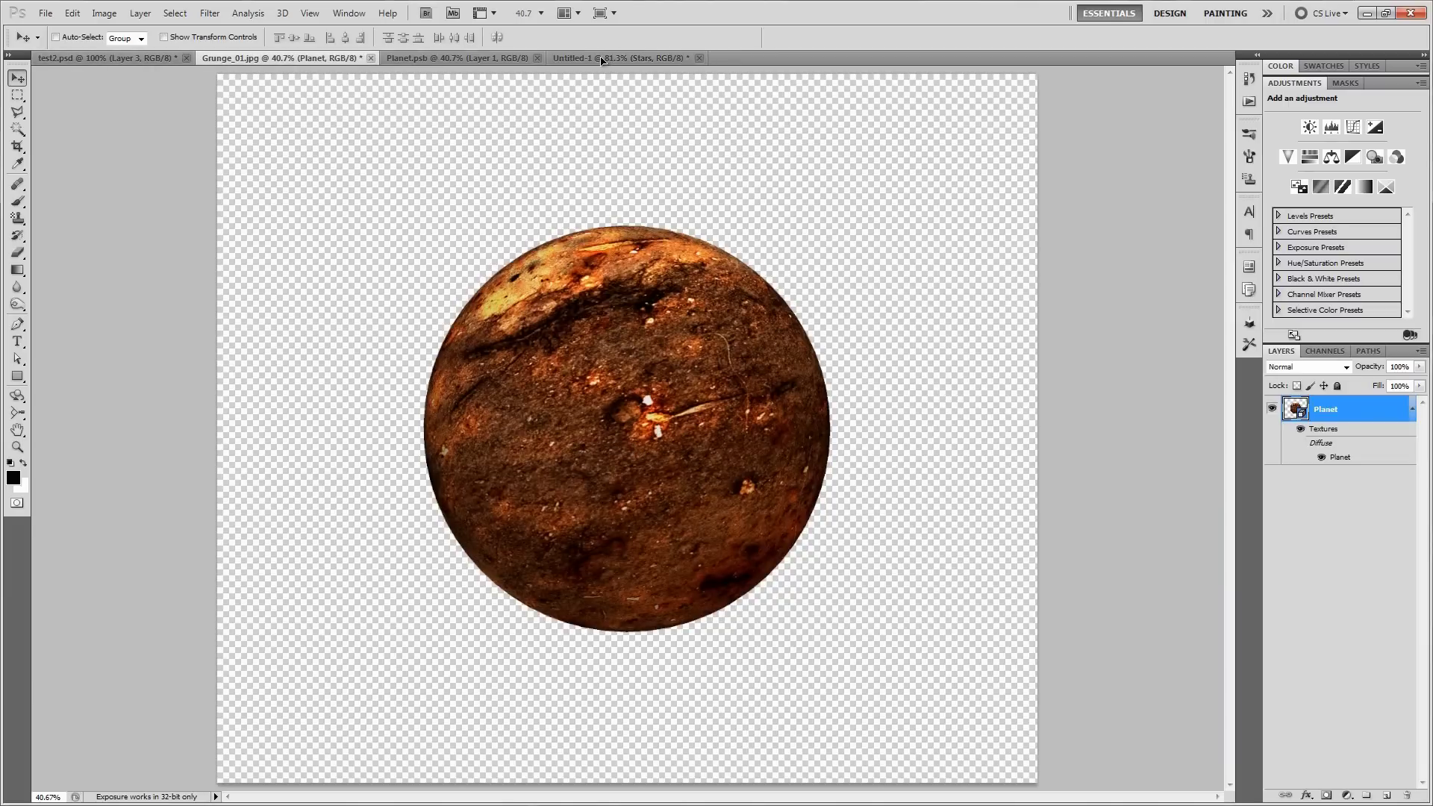
mouse_move(623, 61)
left_mouse_down()
mouse_move(637, 423)
mouse_move(639, 404)
left_mouse_up()
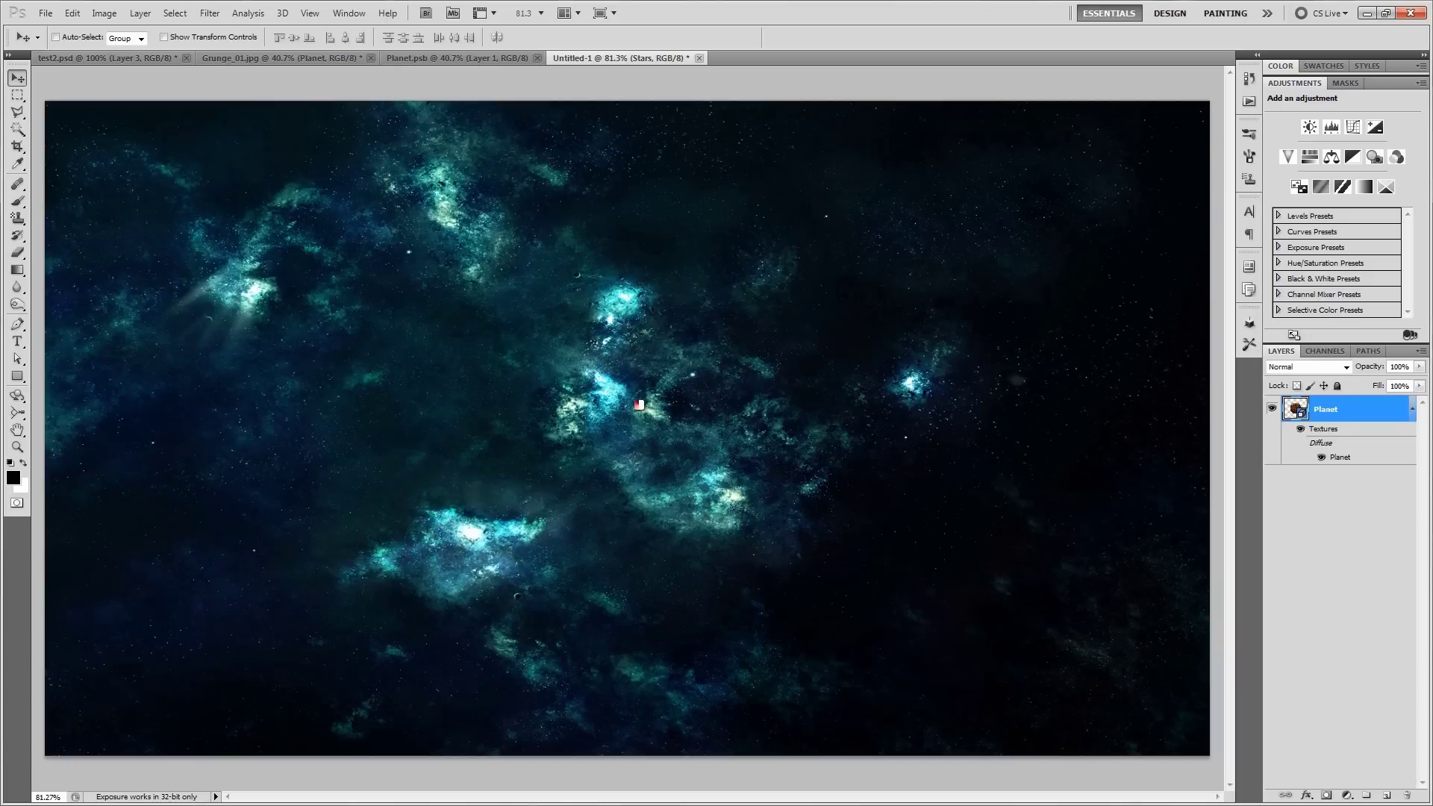
left_click_drag(639, 404, 638, 404)
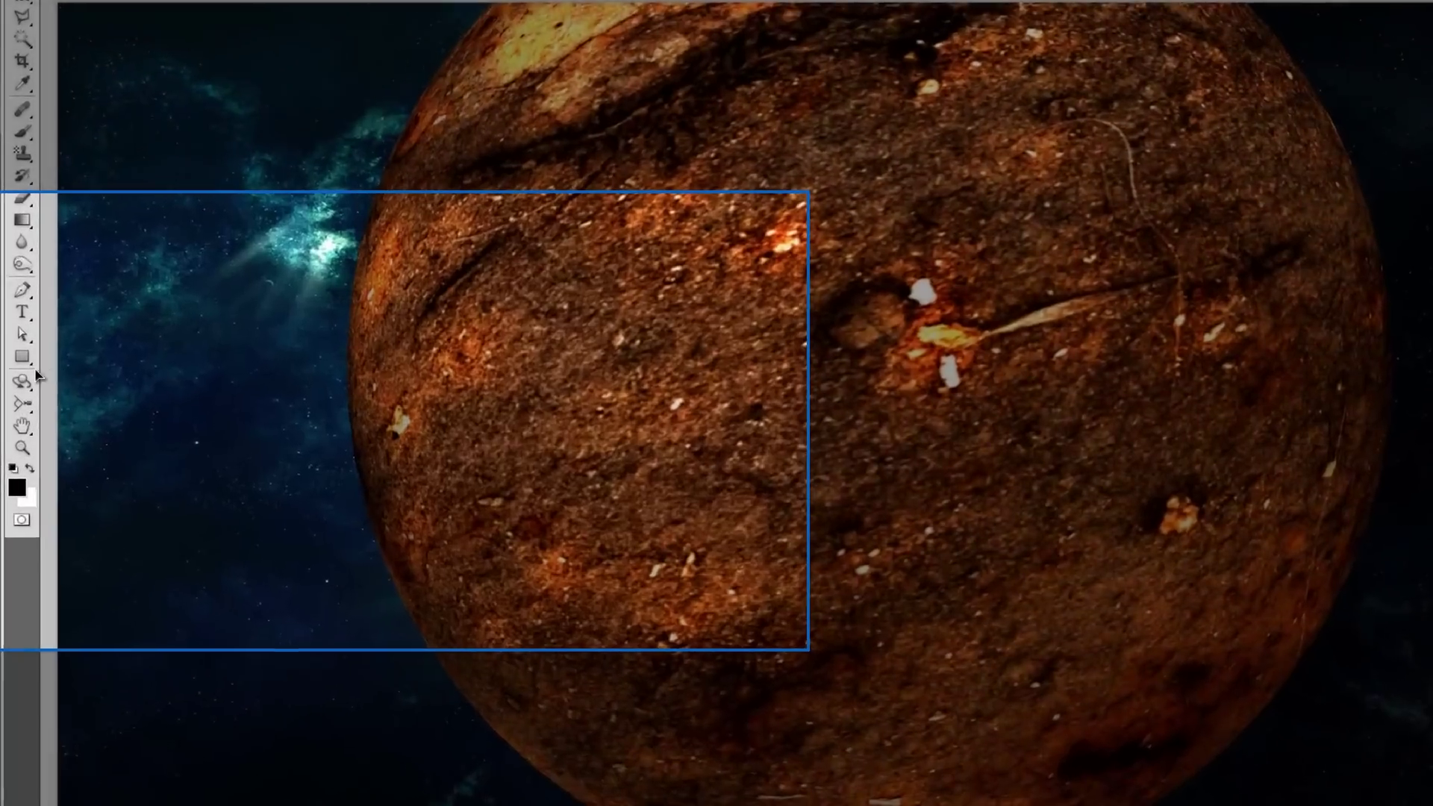
Step: Scale the 3D planet down to about 0.35 on all axes with the 3D Object Scale Tool
left_click(17, 397)
left_click(37, 342)
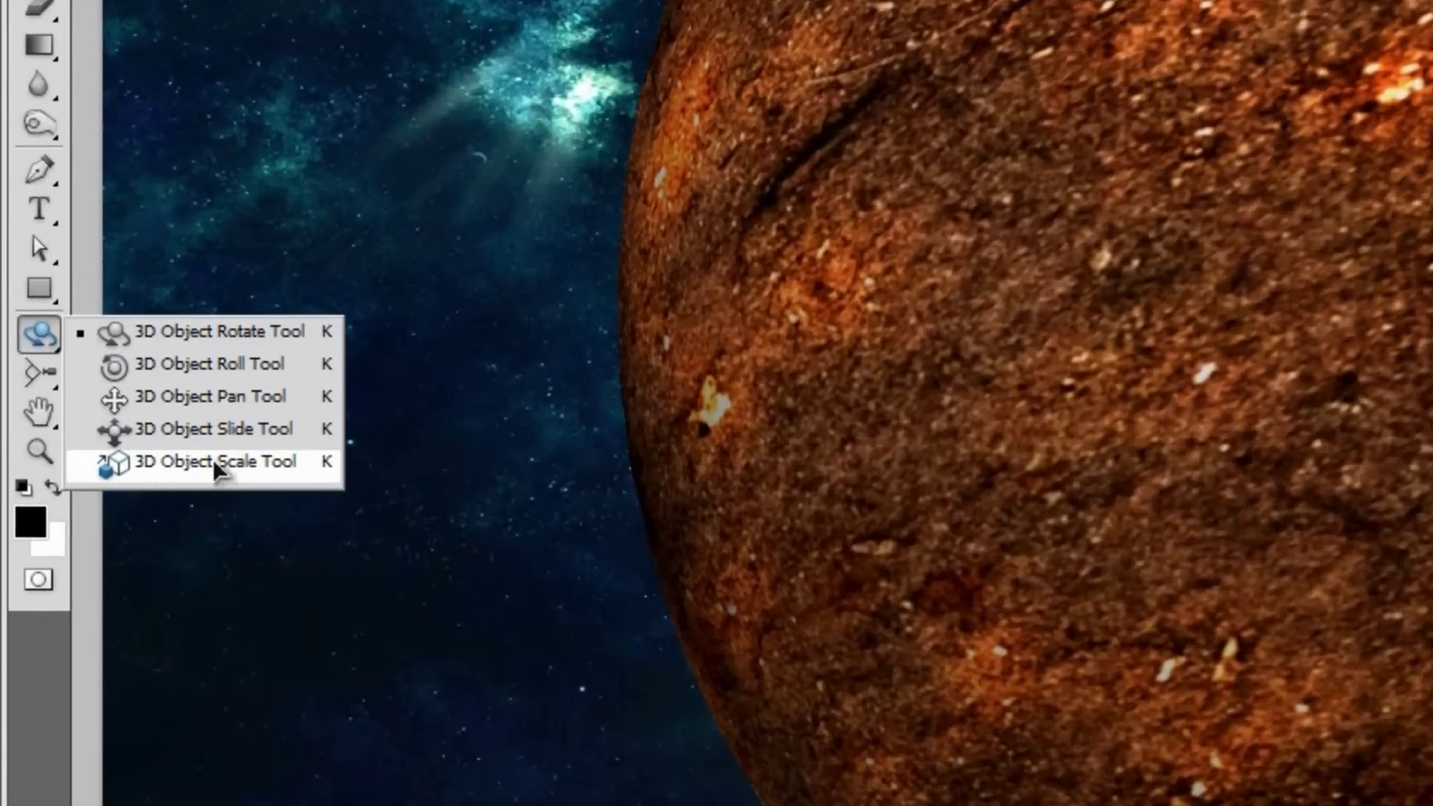
left_click(259, 474)
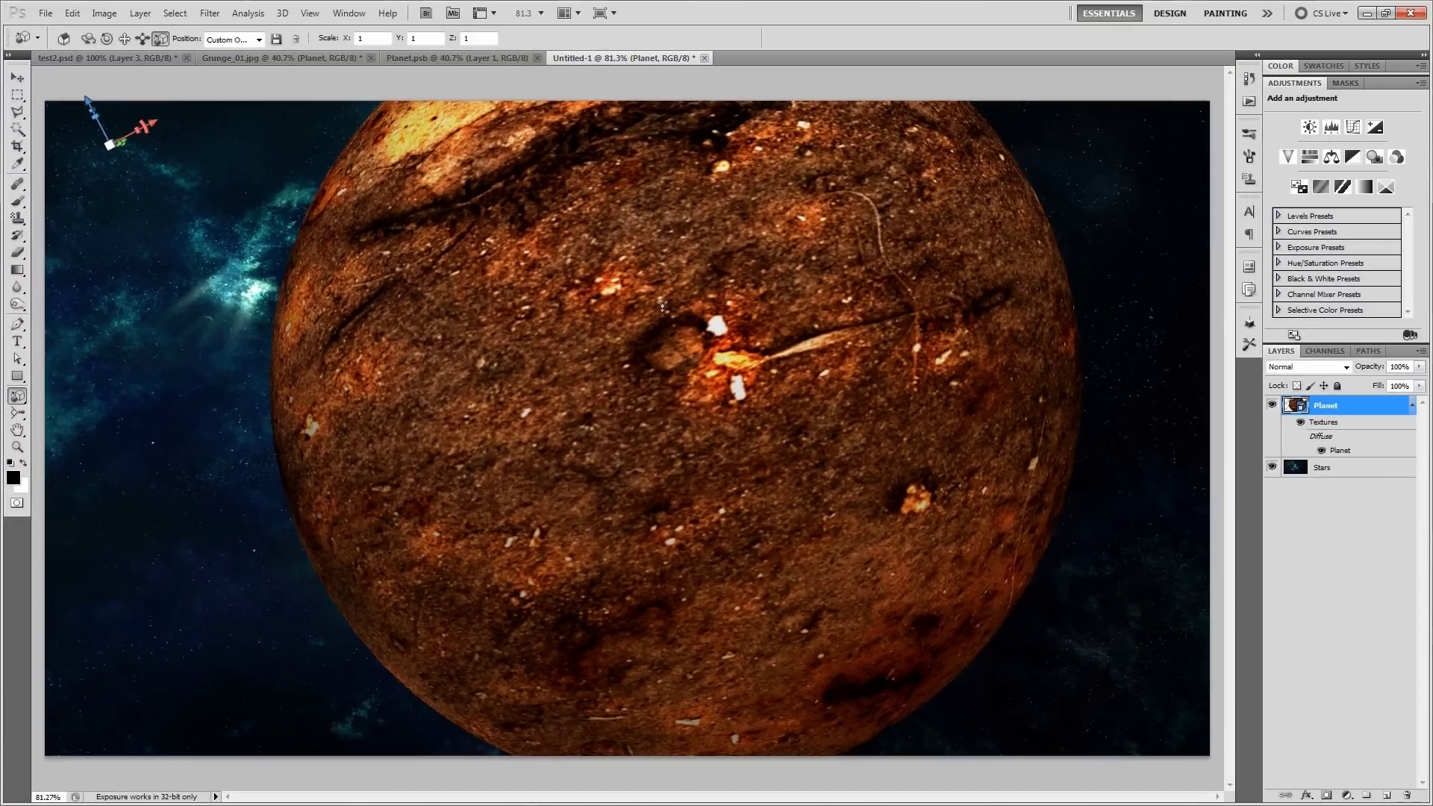
left_click_drag(662, 306, 677, 458)
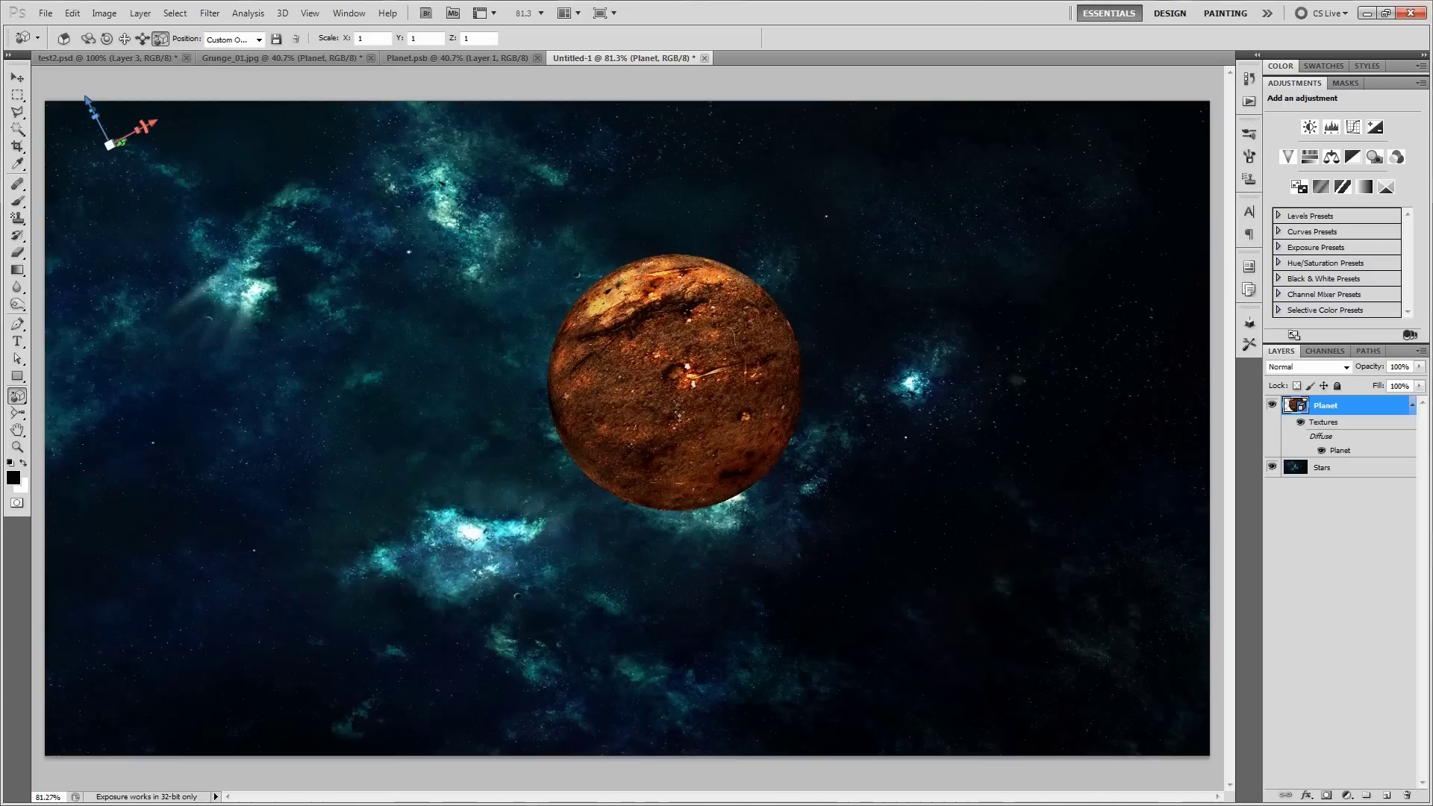
left_click_drag(672, 332, 679, 397)
Step: Move the planet with the 3D Object Pan Tool to the left part of the canvas, just above the bright lower nebula cloud
left_click(17, 396)
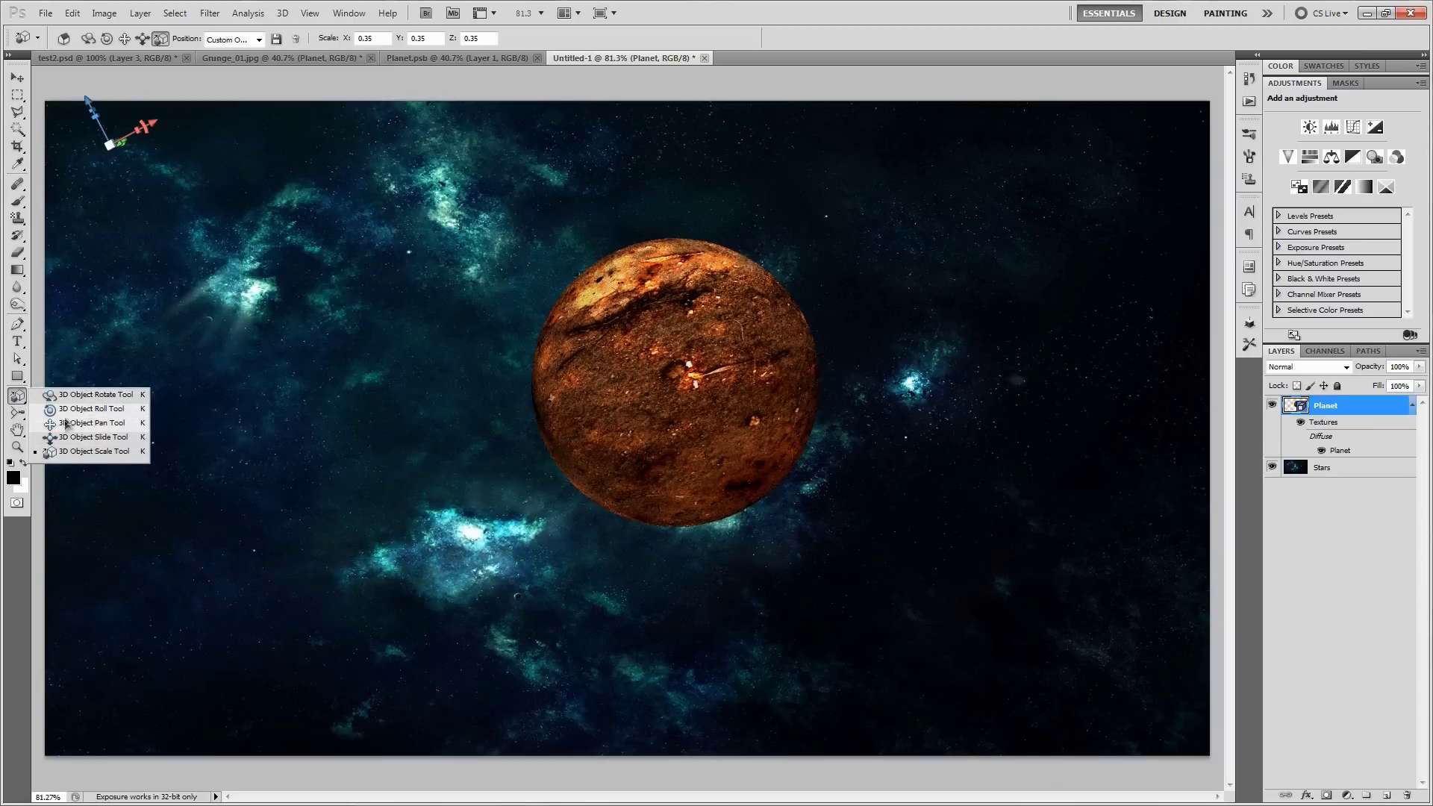
left_click(122, 424)
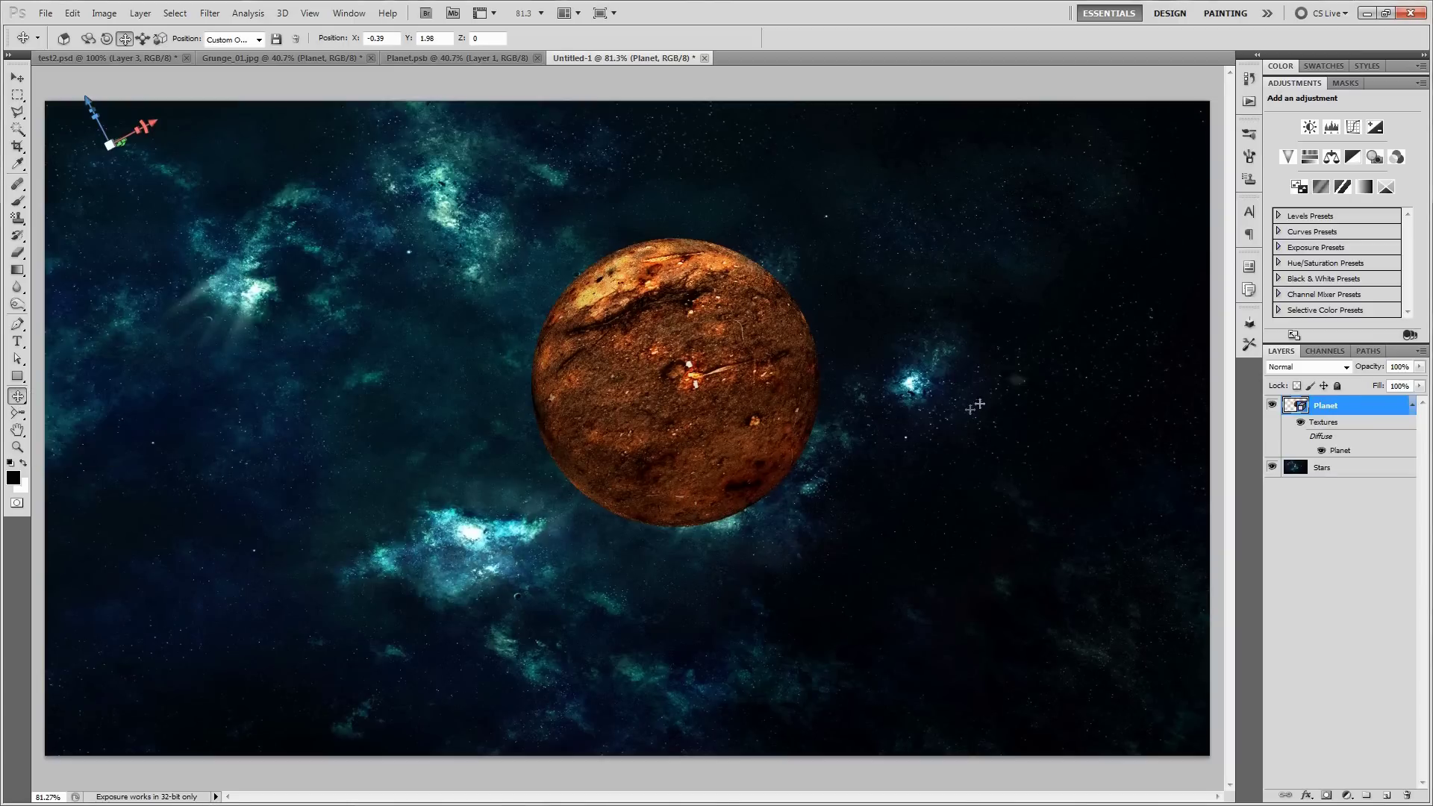
left_click_drag(999, 399, 1155, 344)
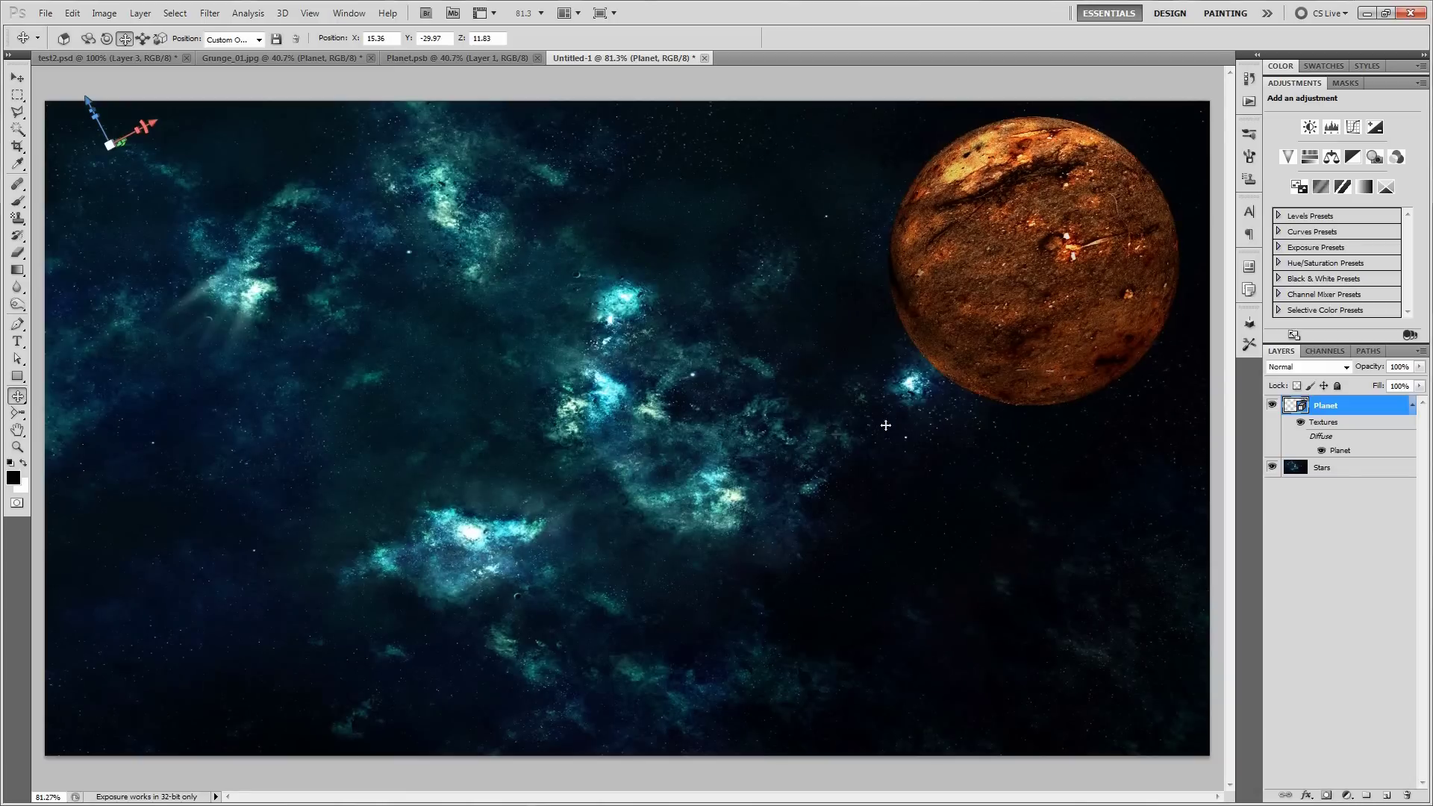
left_click_drag(990, 303, 767, 319)
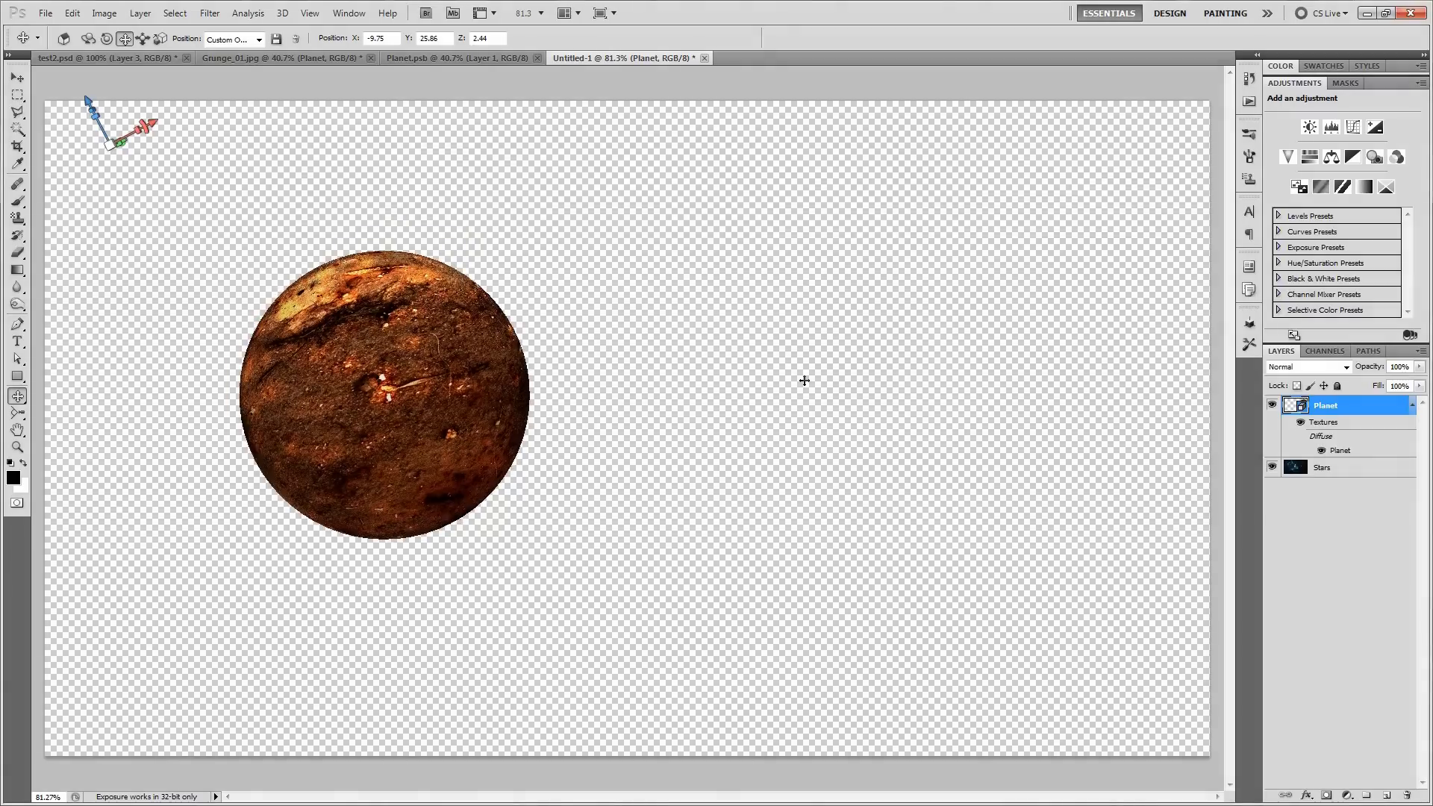
left_click_drag(799, 377, 813, 376)
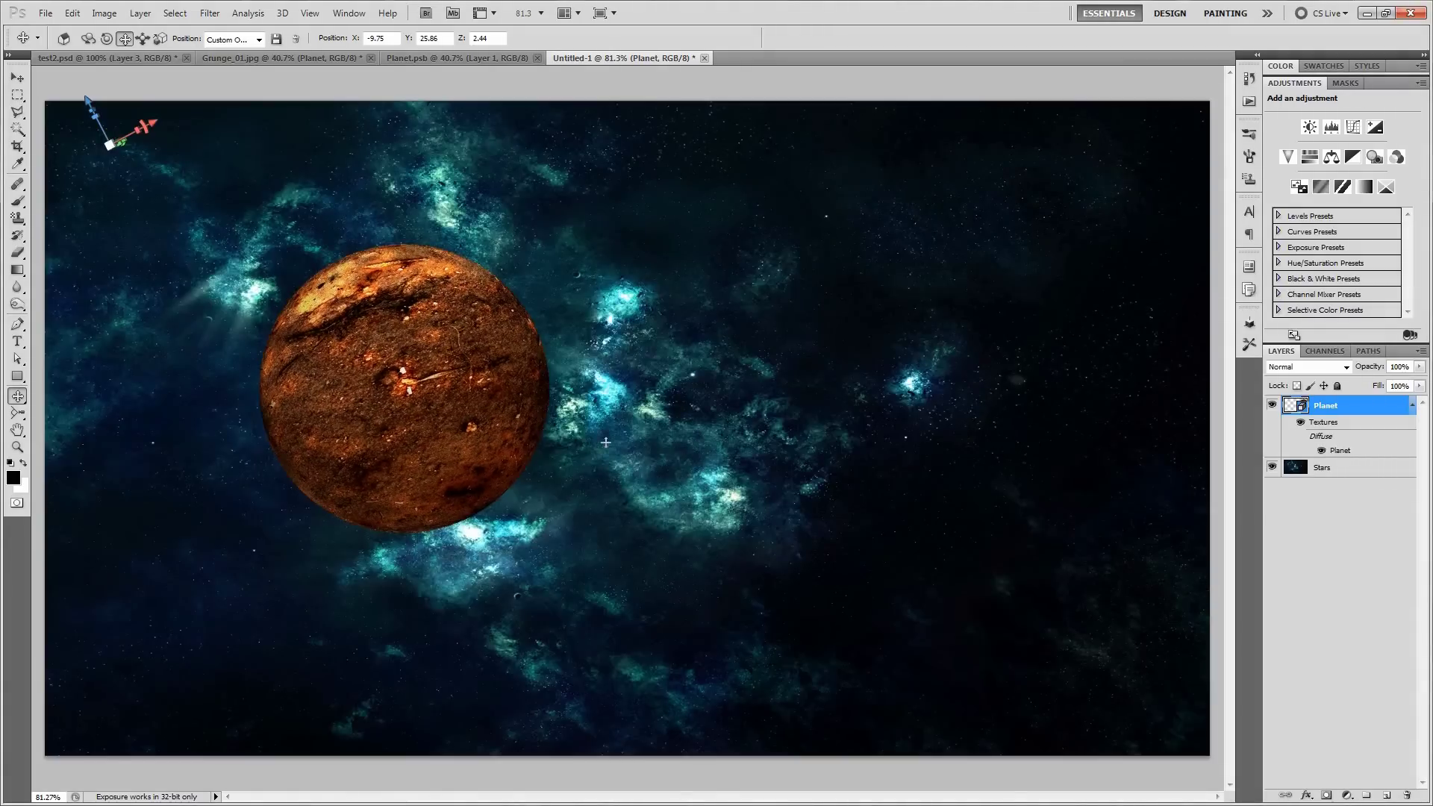
left_click_drag(414, 376, 415, 370)
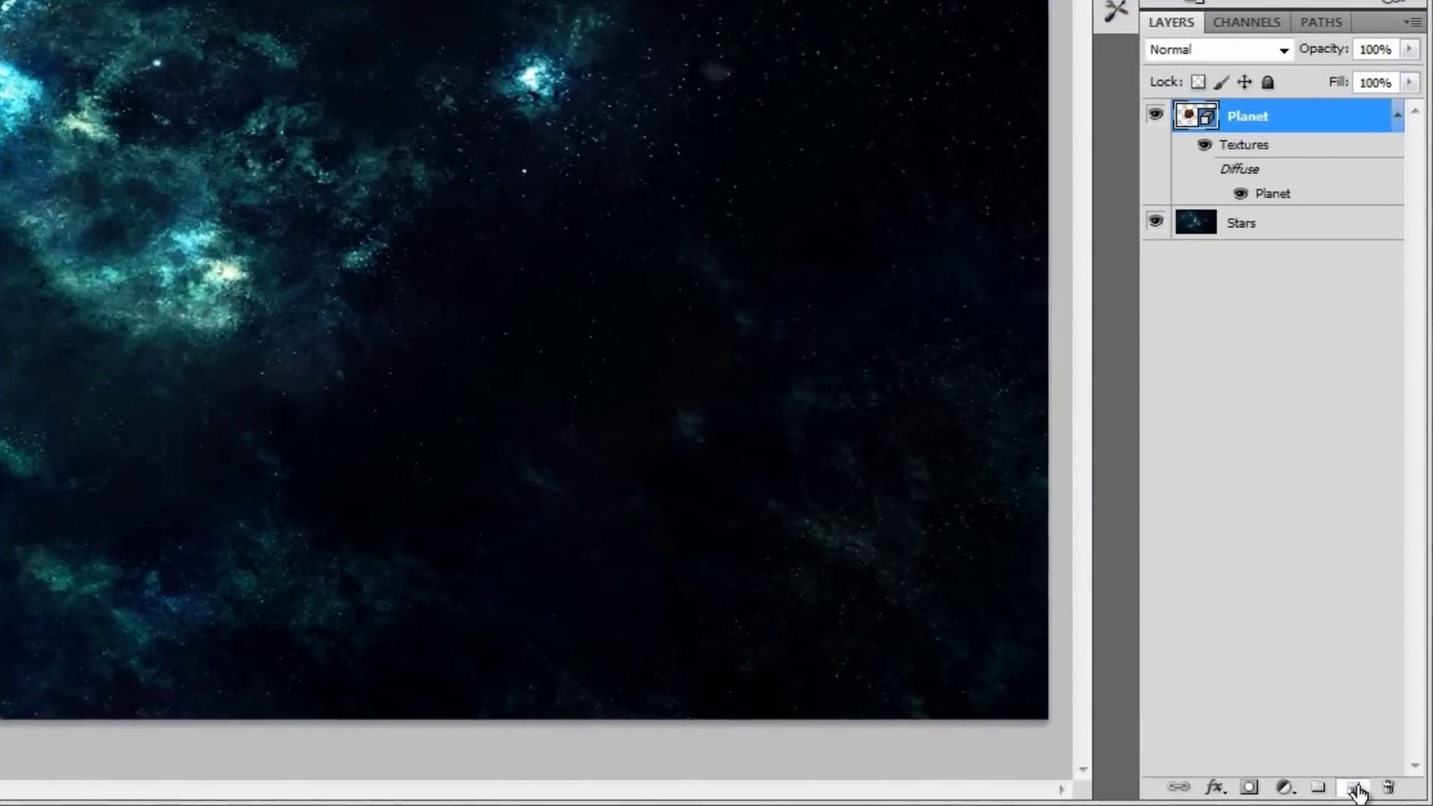
Step: Add a new layer above Planet, put it in a group named Aura and select the layer inside
left_click(1355, 788)
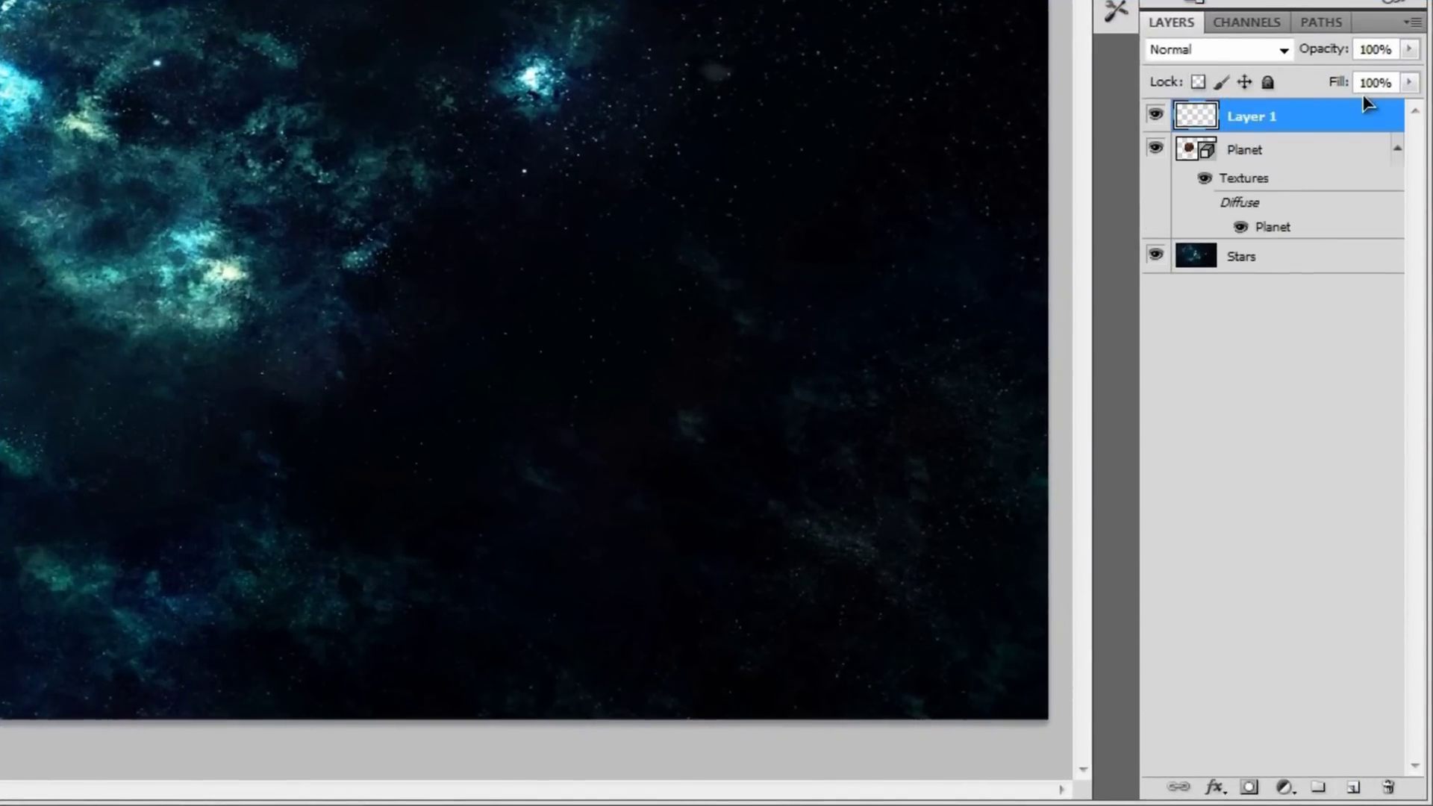
key("ctrl+g")
double_click(1263, 113)
type("Aura")
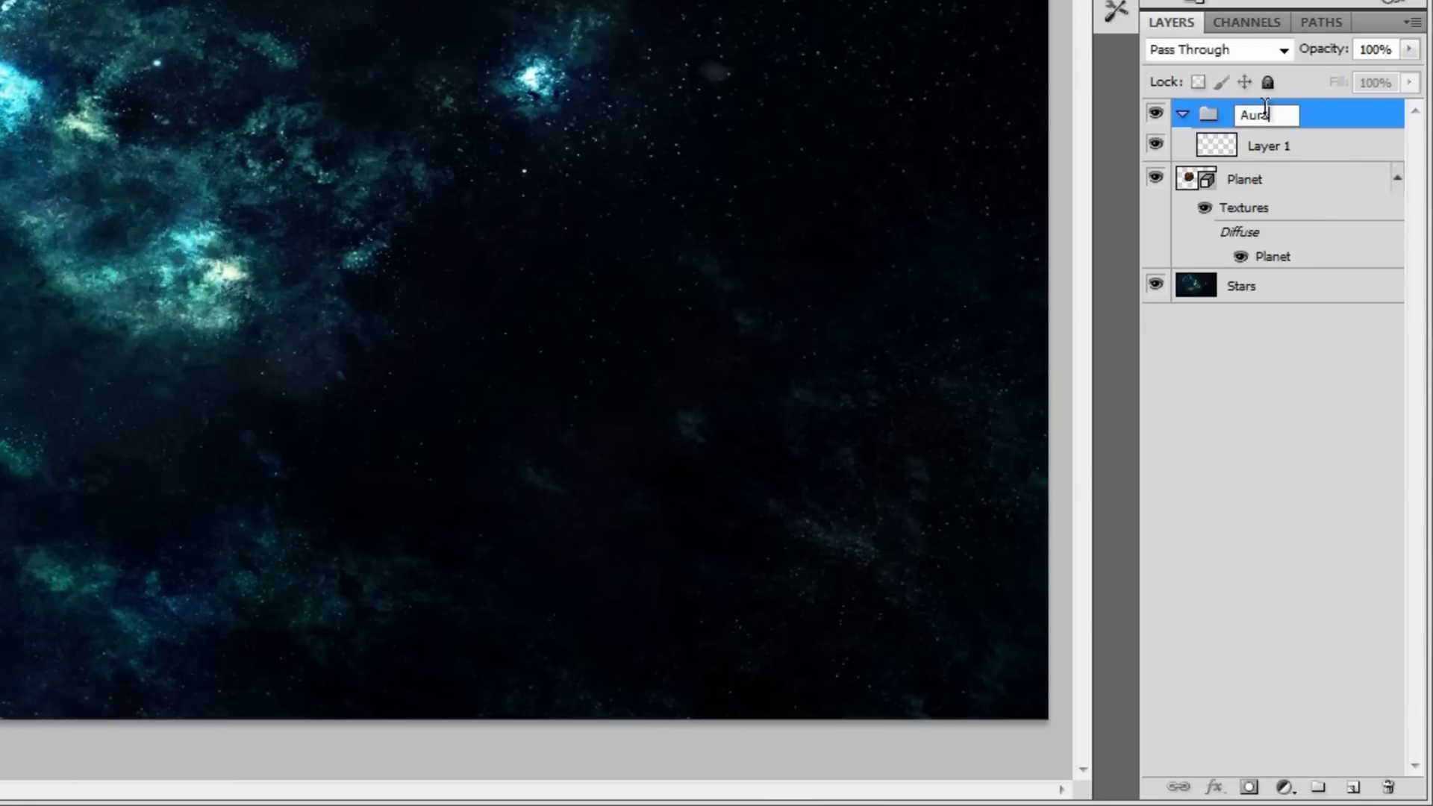
key("Return")
left_click(1294, 153)
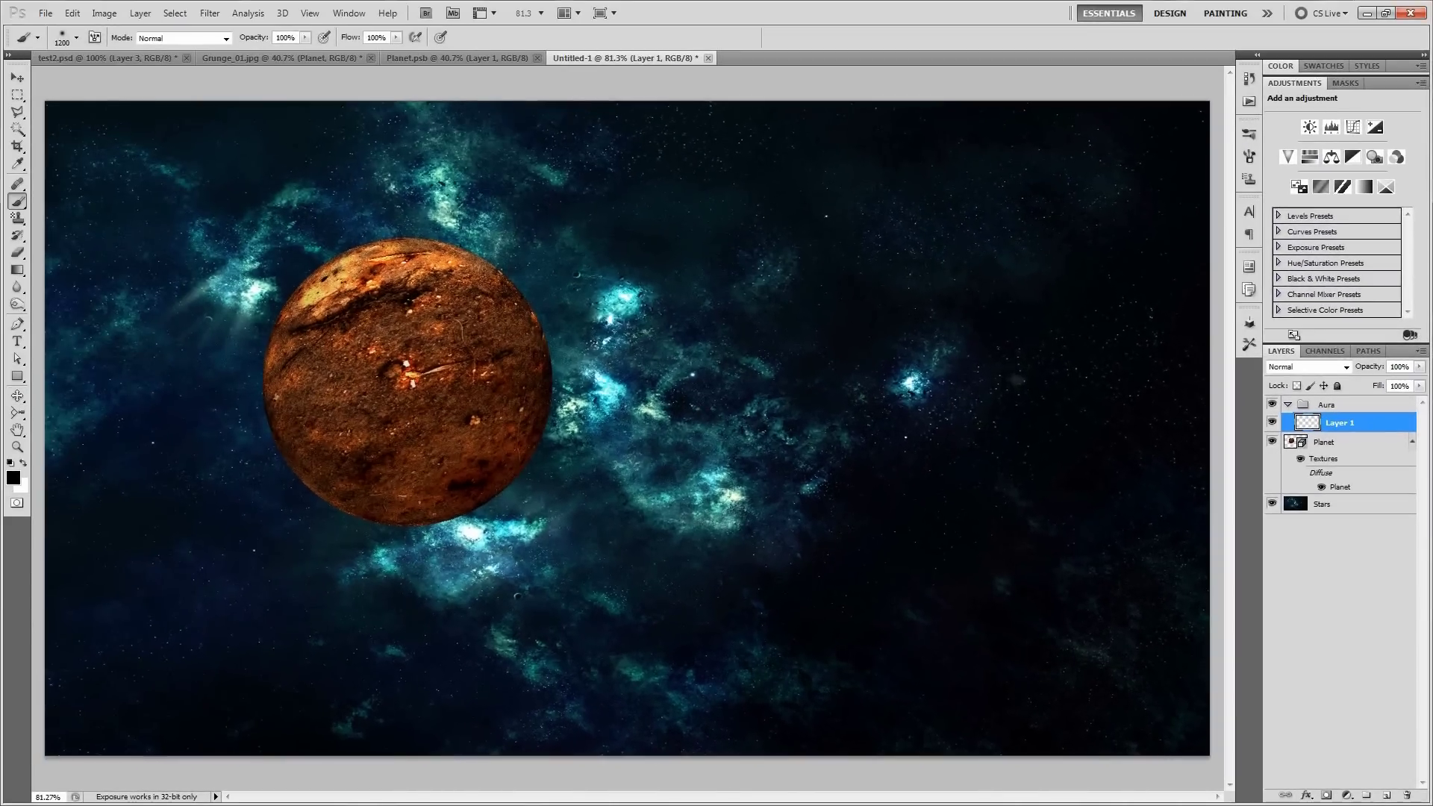
Step: Reset the Brush tool's presets to the default brush set
right_click(530, 347)
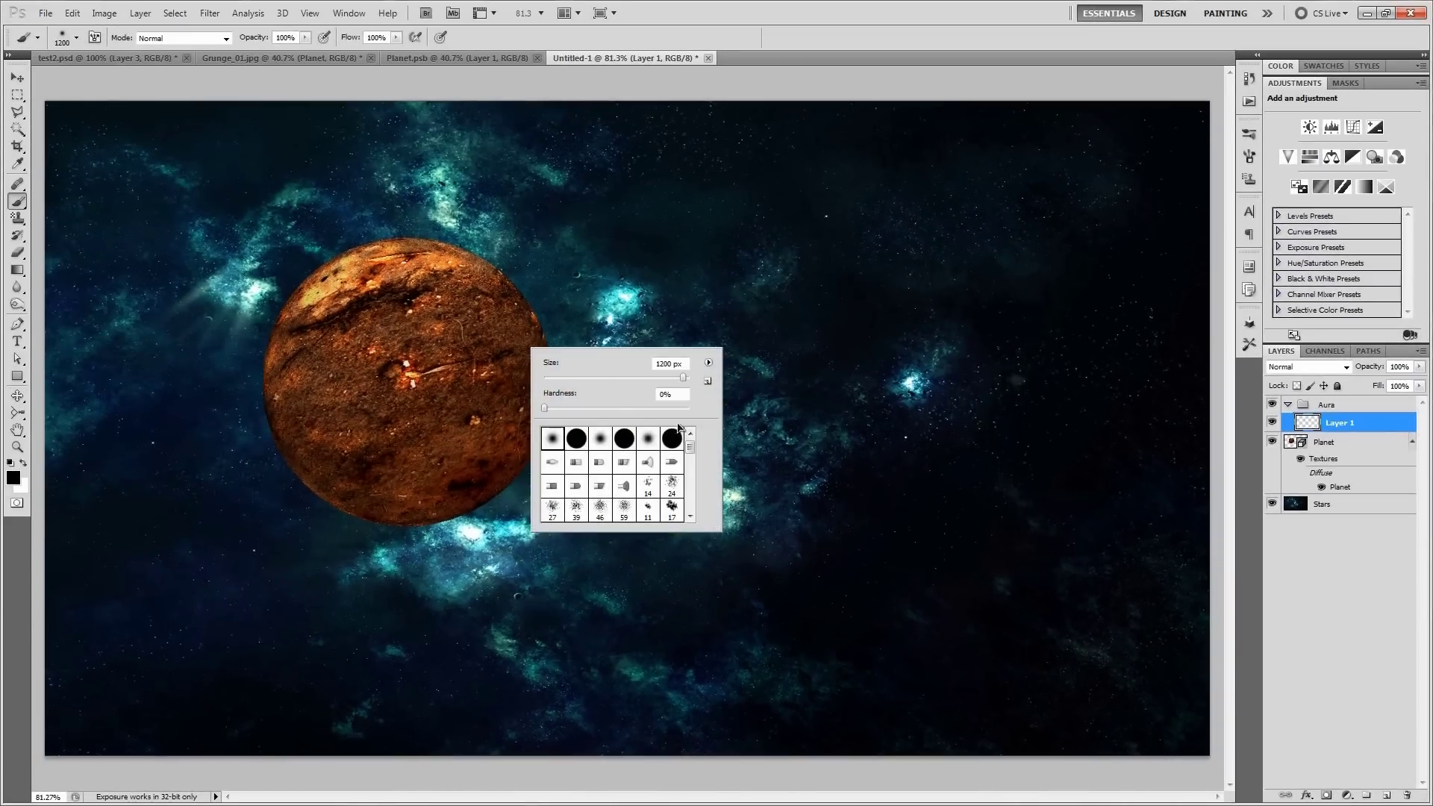
left_click(709, 363)
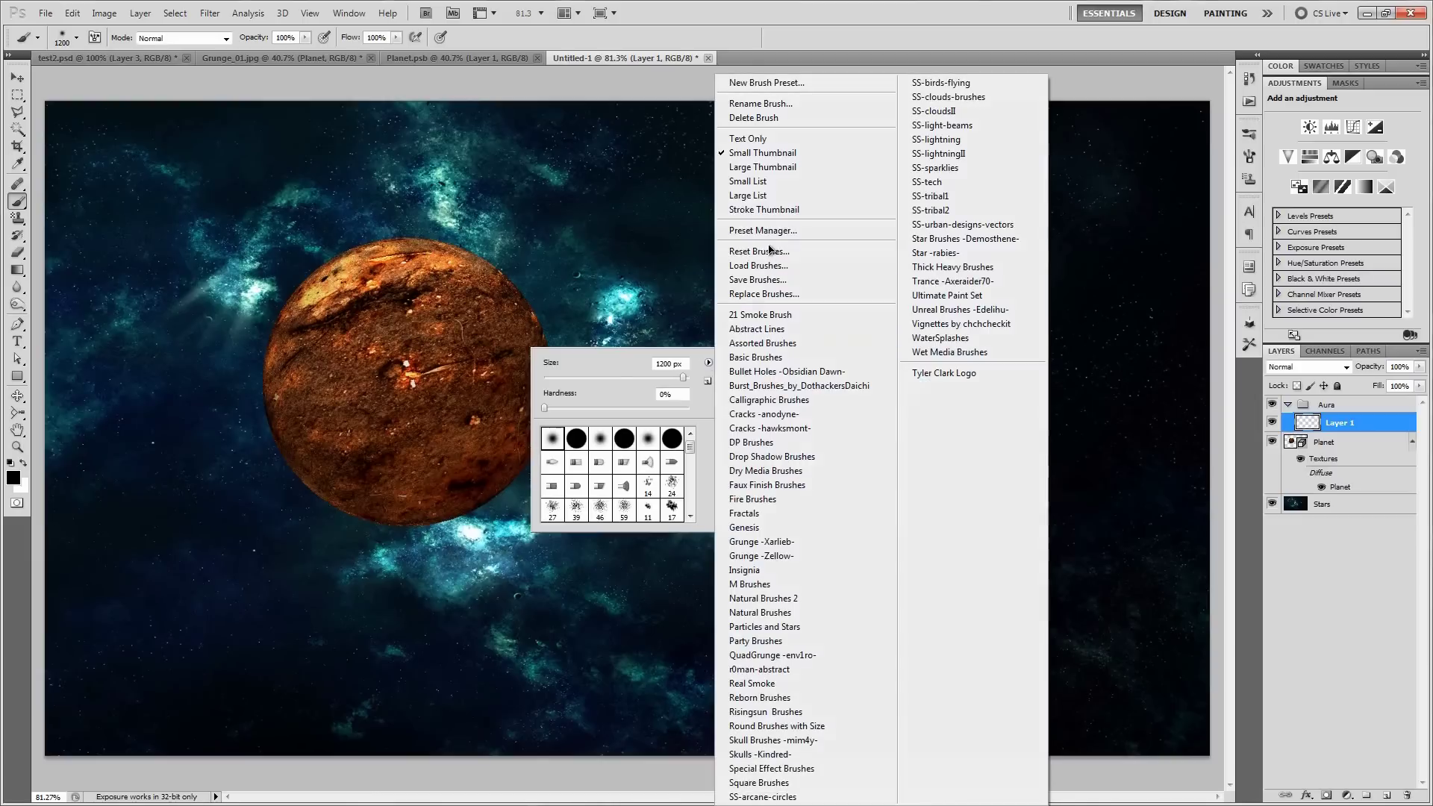
left_click(758, 252)
left_click(662, 307)
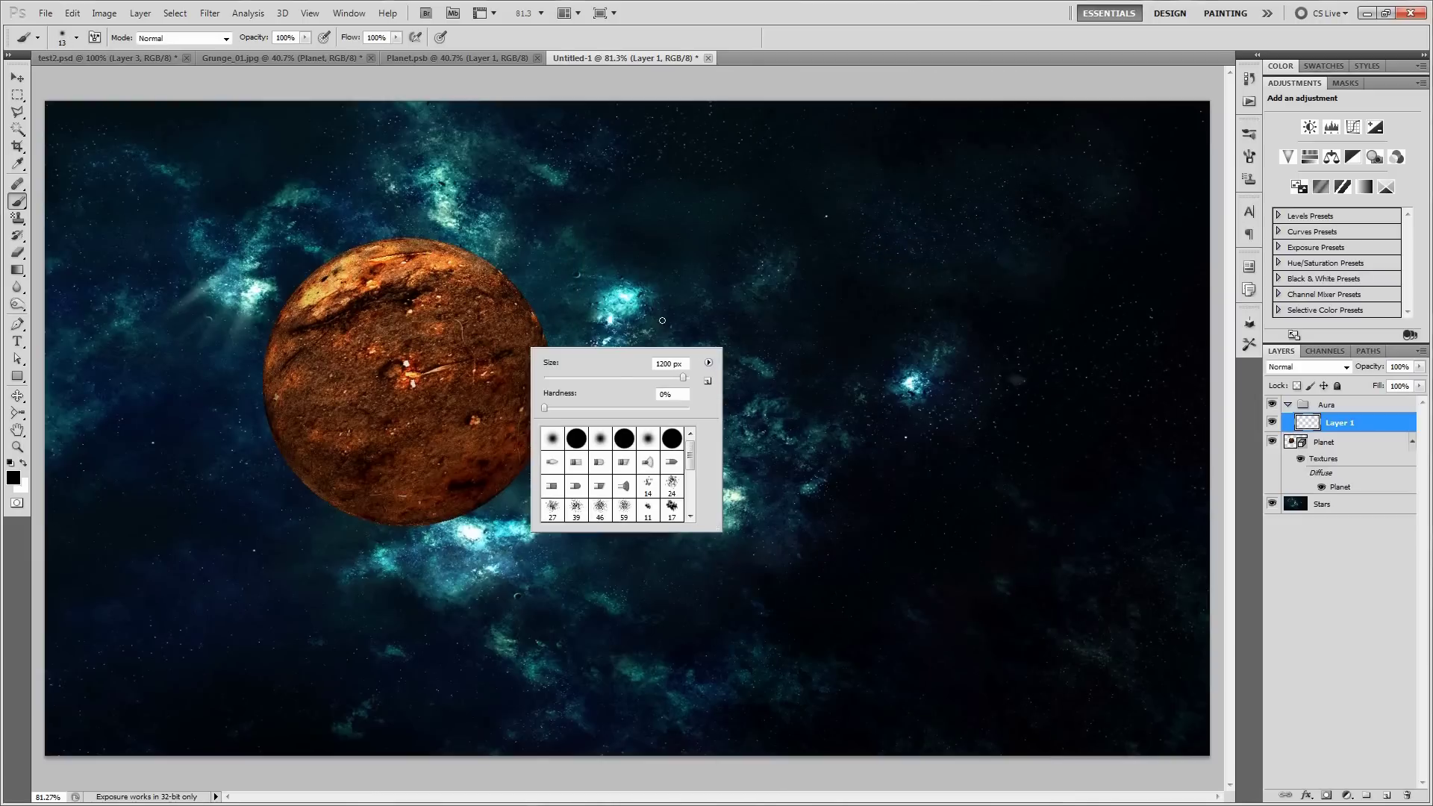
Step: Append the r0man-abstract brush set to the current brush presets
left_click(708, 362)
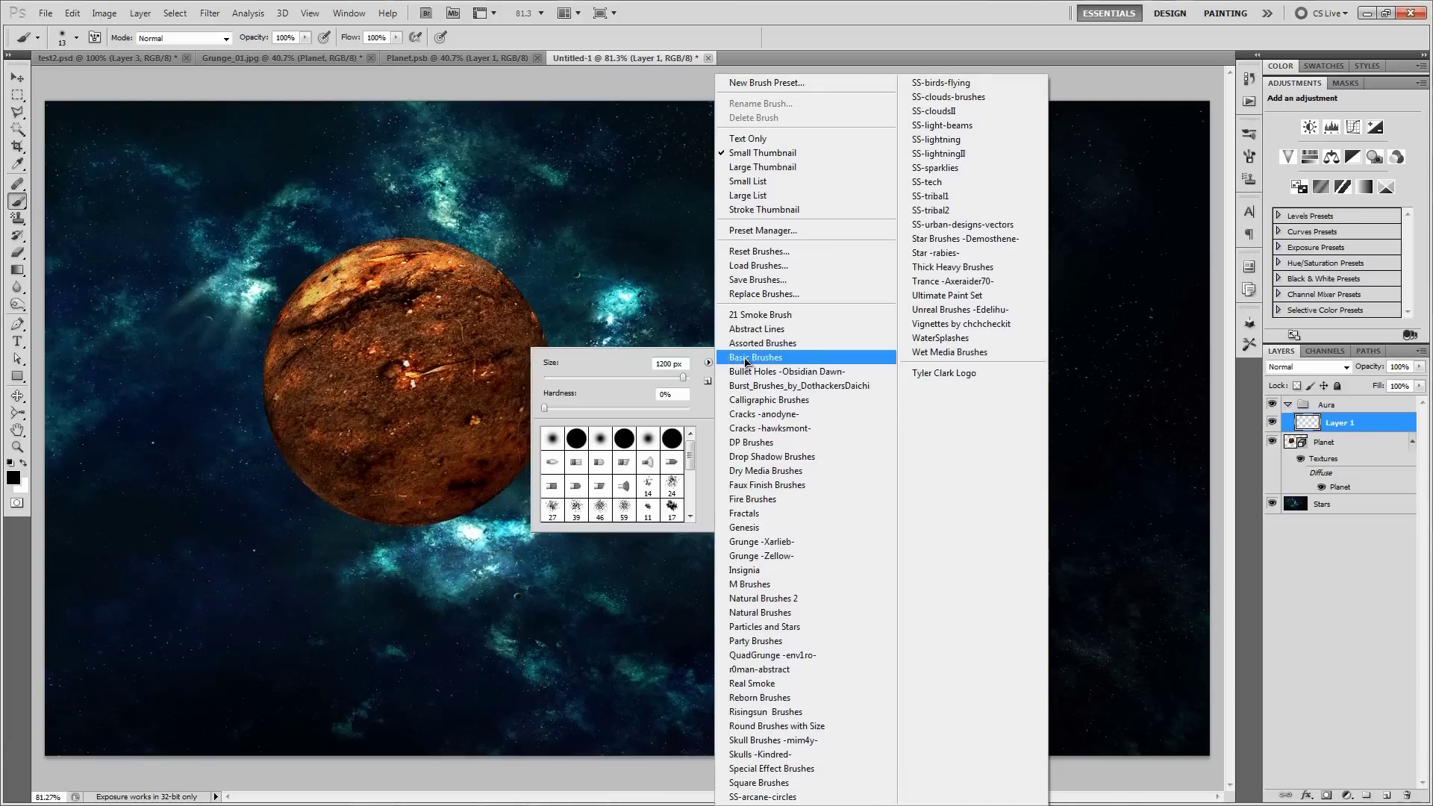
left_click(780, 670)
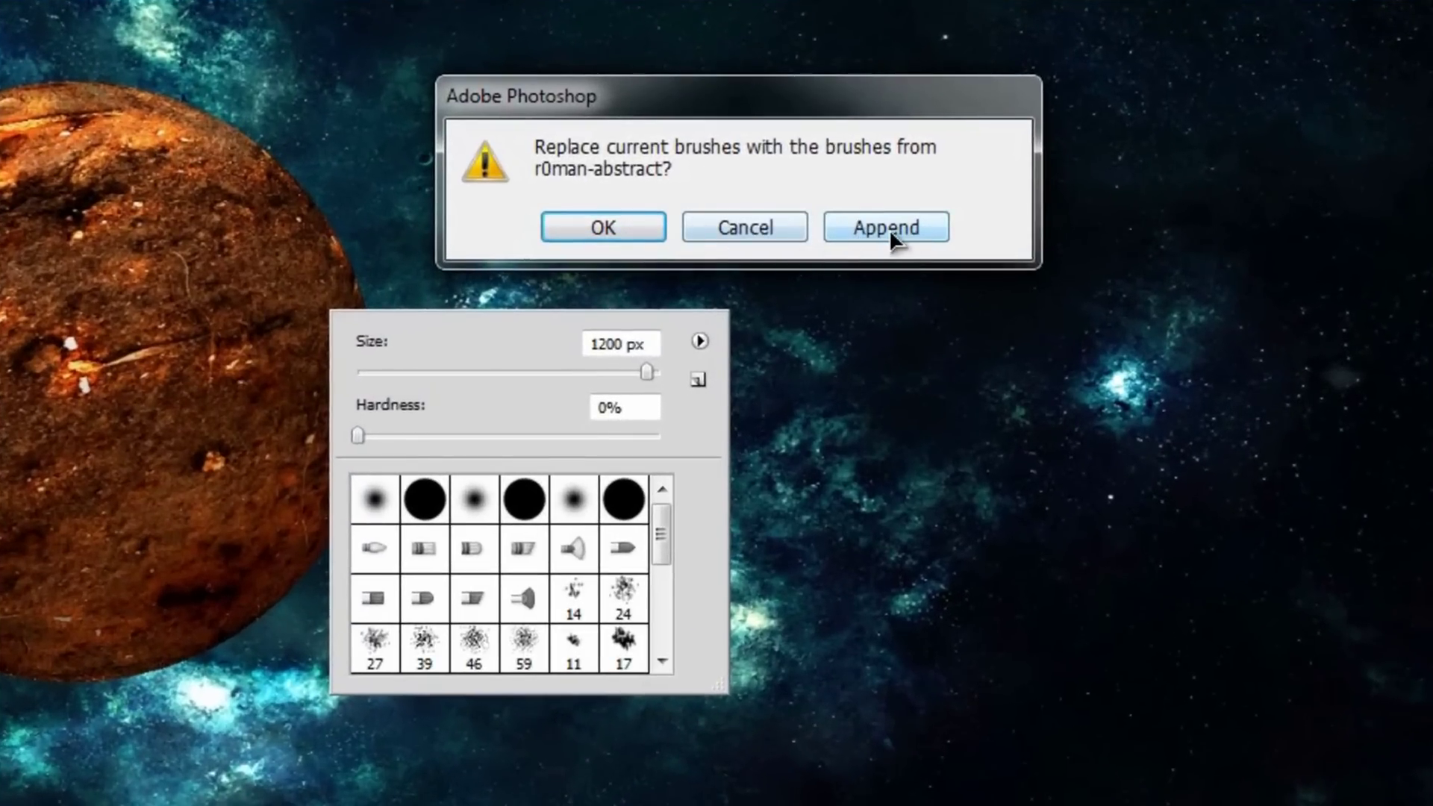
left_click(889, 230)
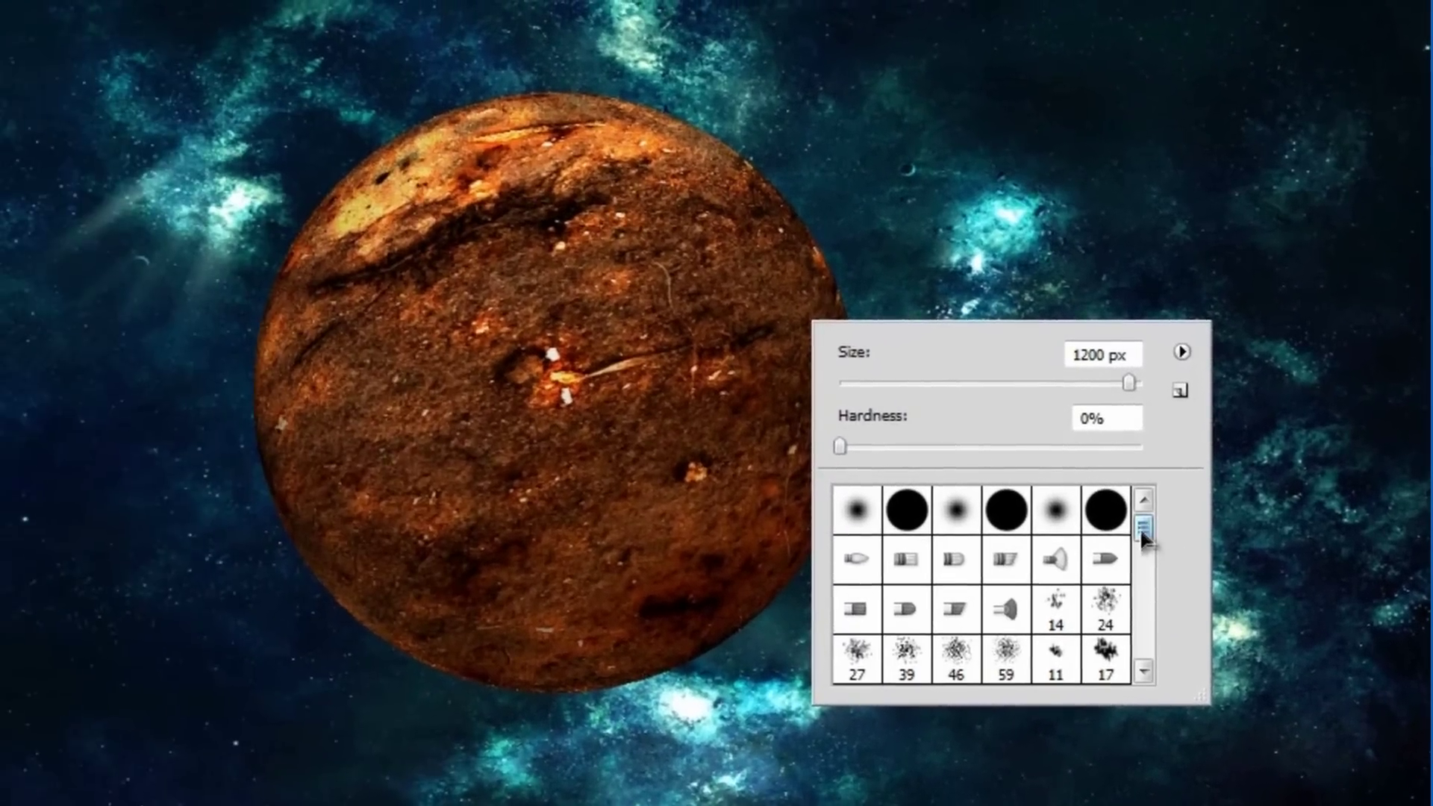
Step: Choose the 1600 px ring-shaped abstract brush and stamp it once in white around the planet on Layer 1
scroll(704, 553, "down", 5)
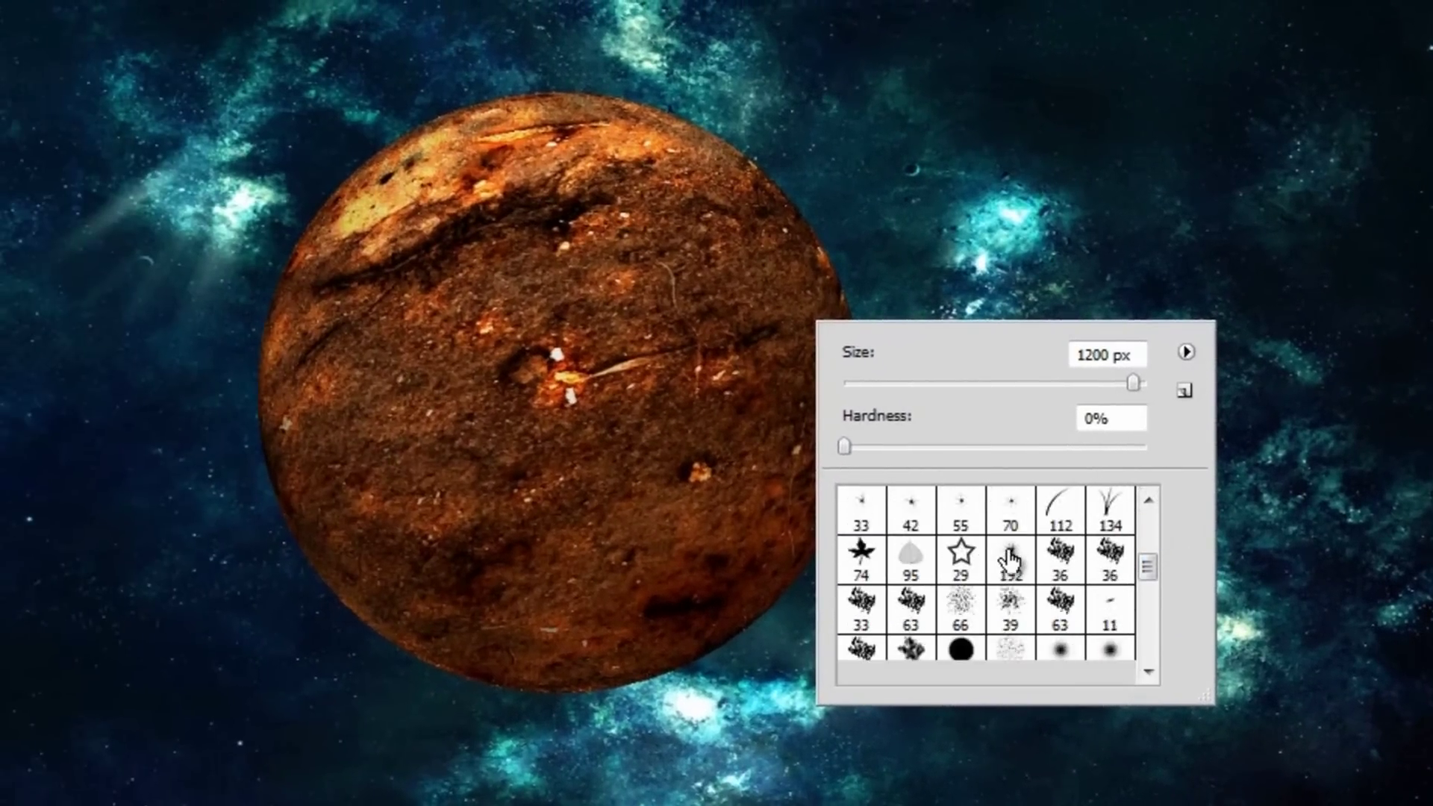
scroll(1052, 540, "down", 1)
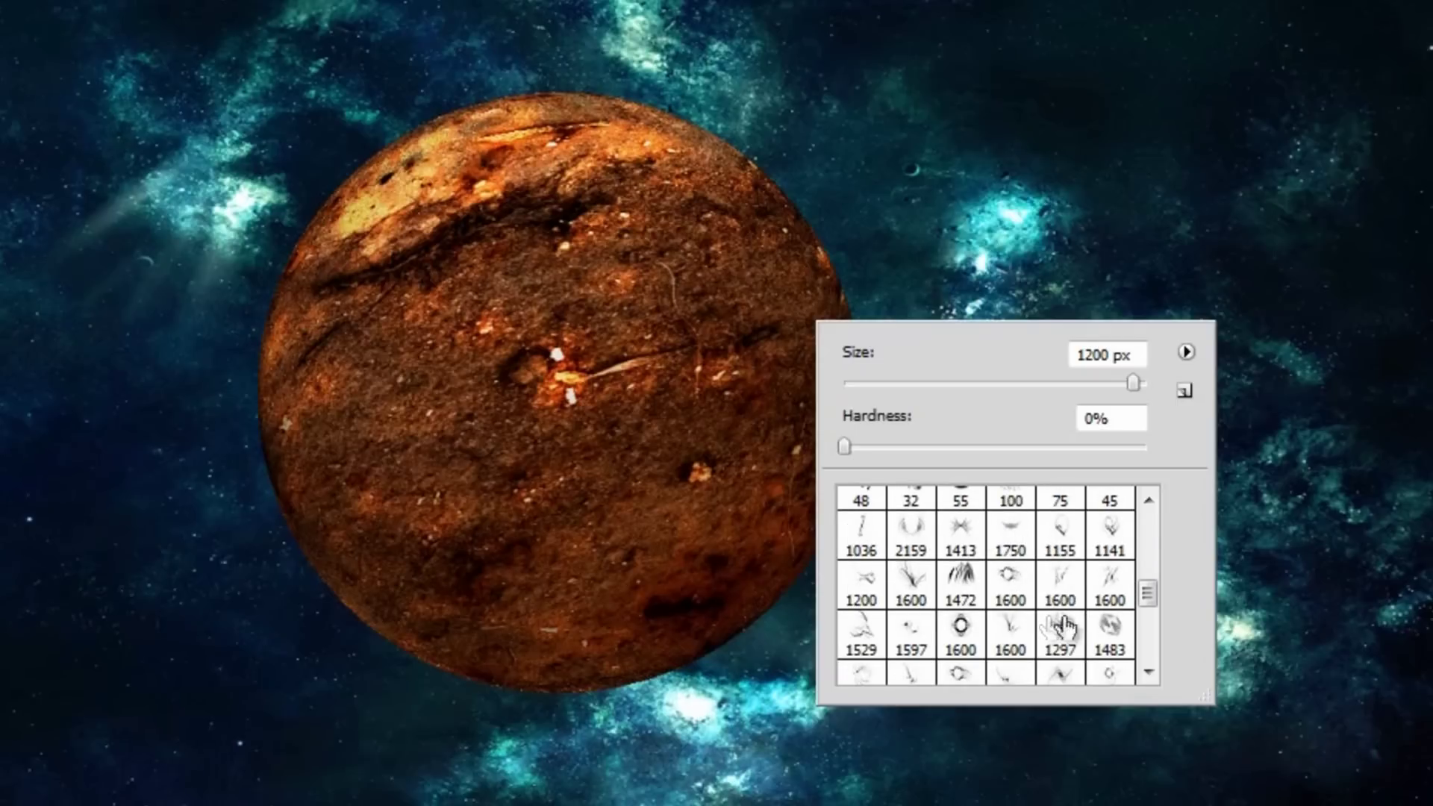
left_click(1075, 548)
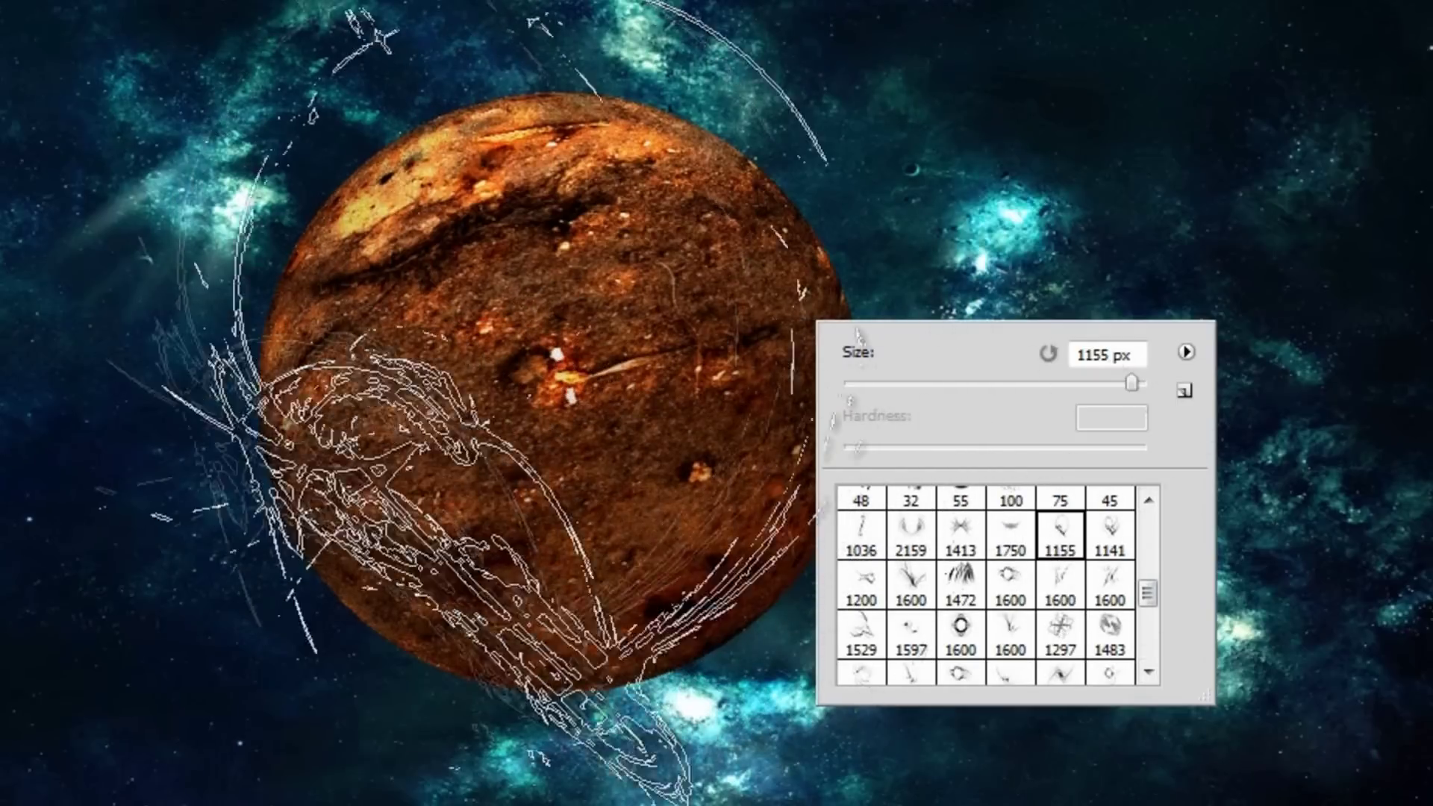
left_click(1109, 533)
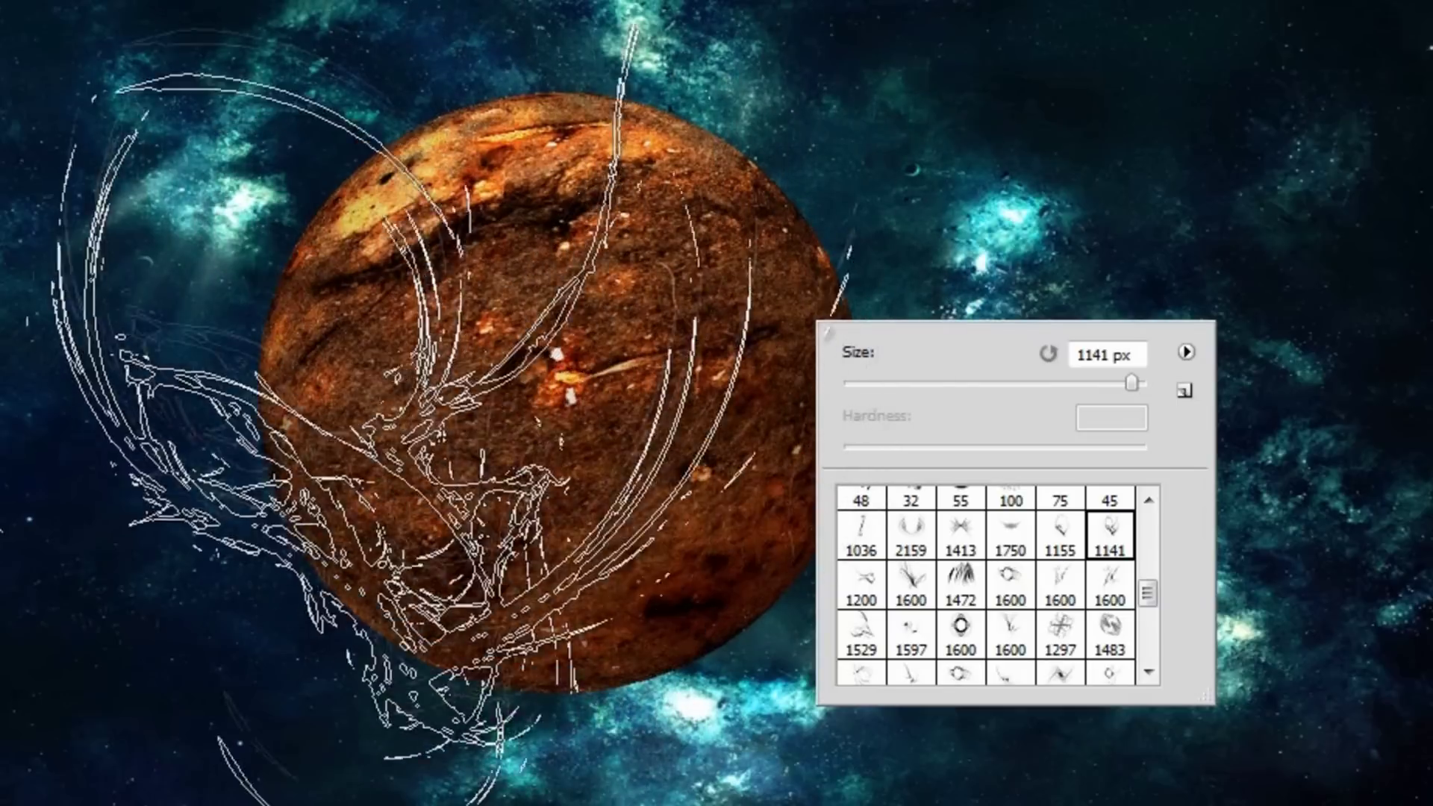
left_click(858, 591)
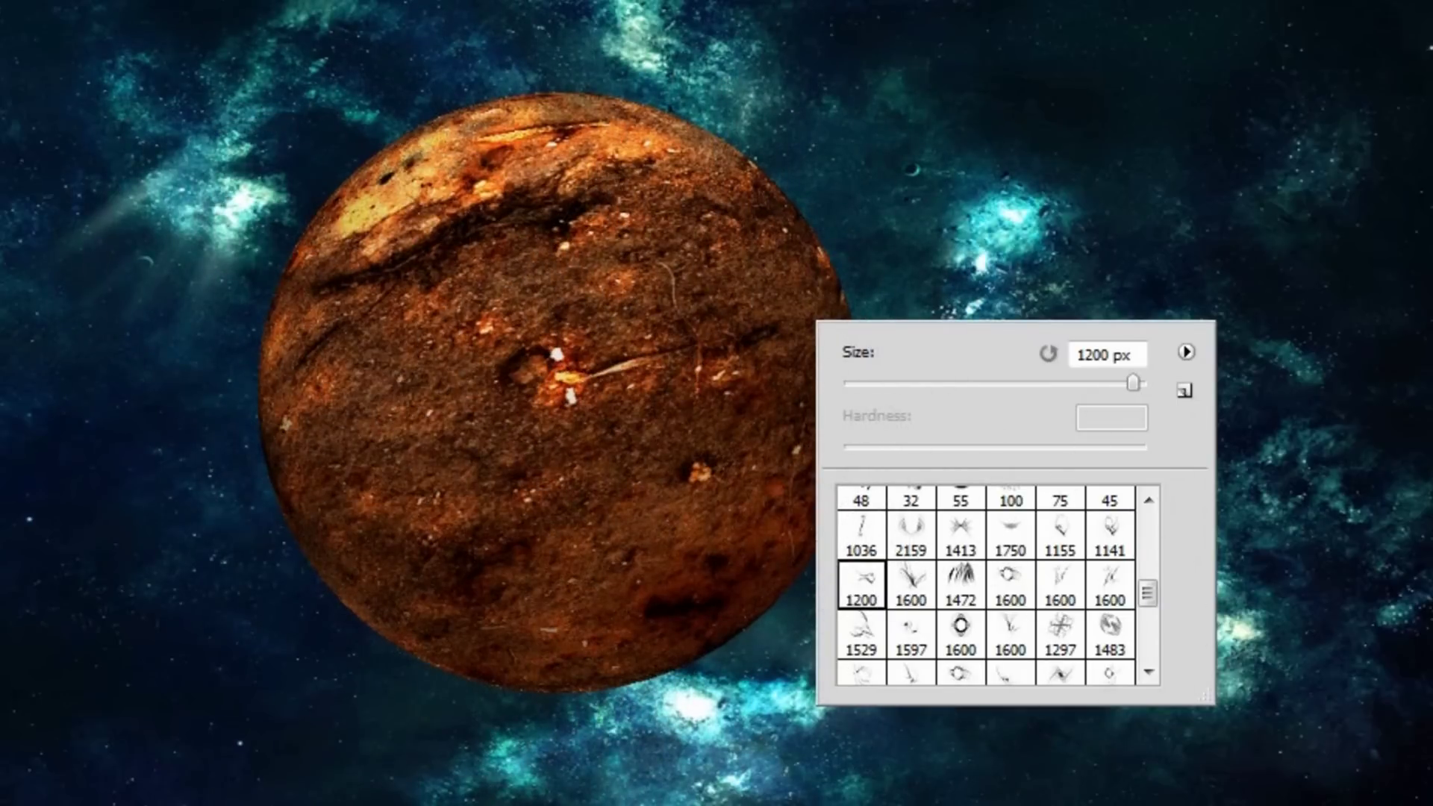
left_click(1009, 589)
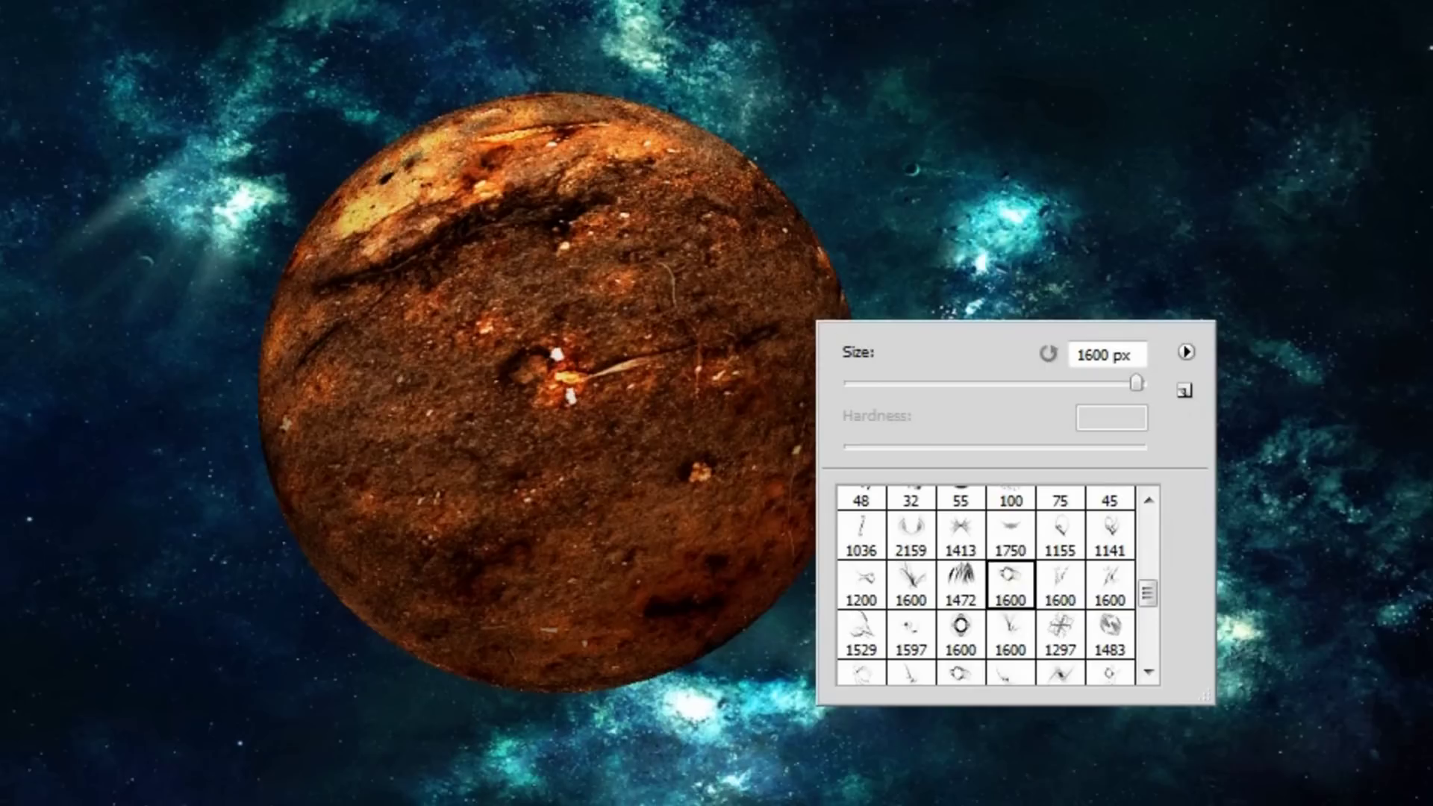
key("Return")
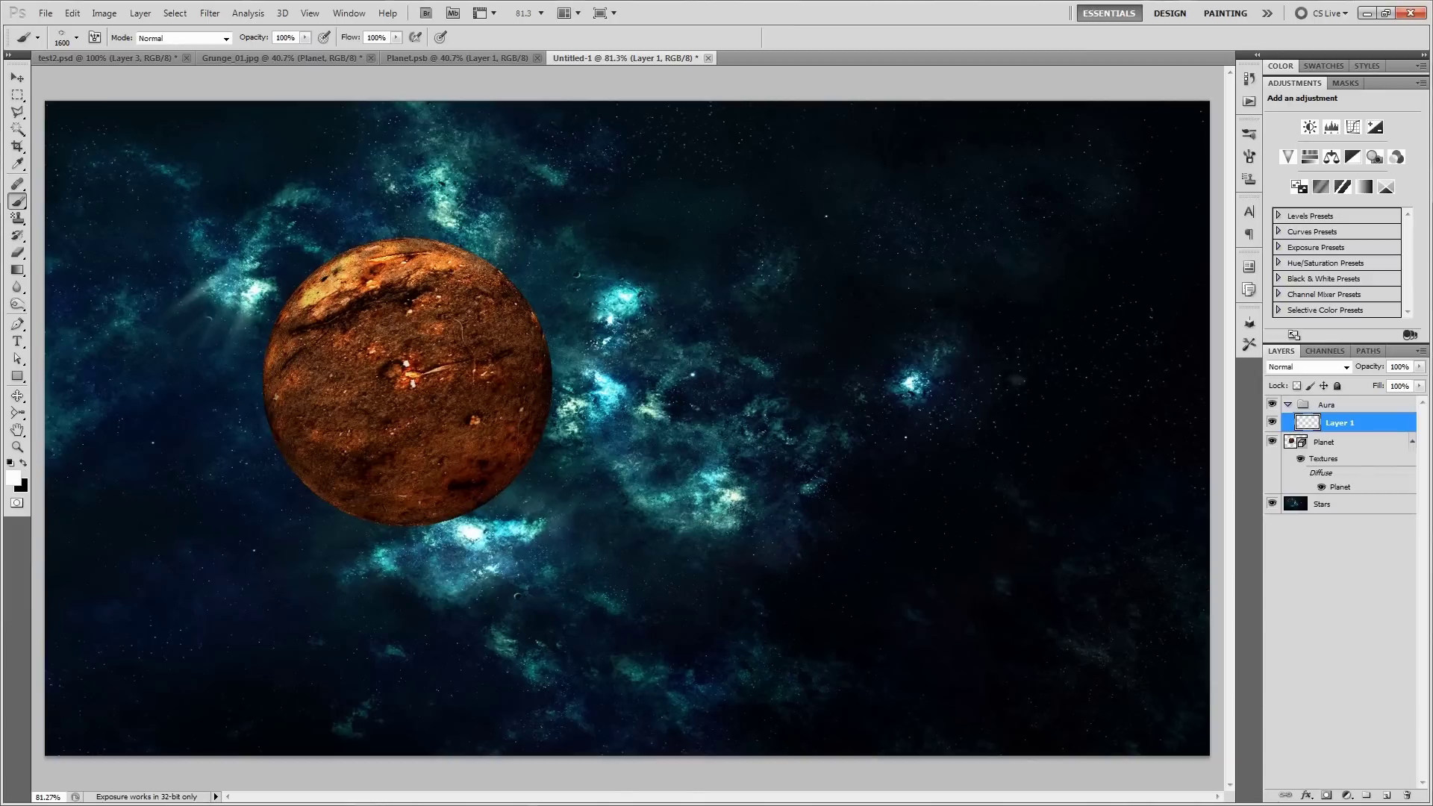
left_click(478, 411)
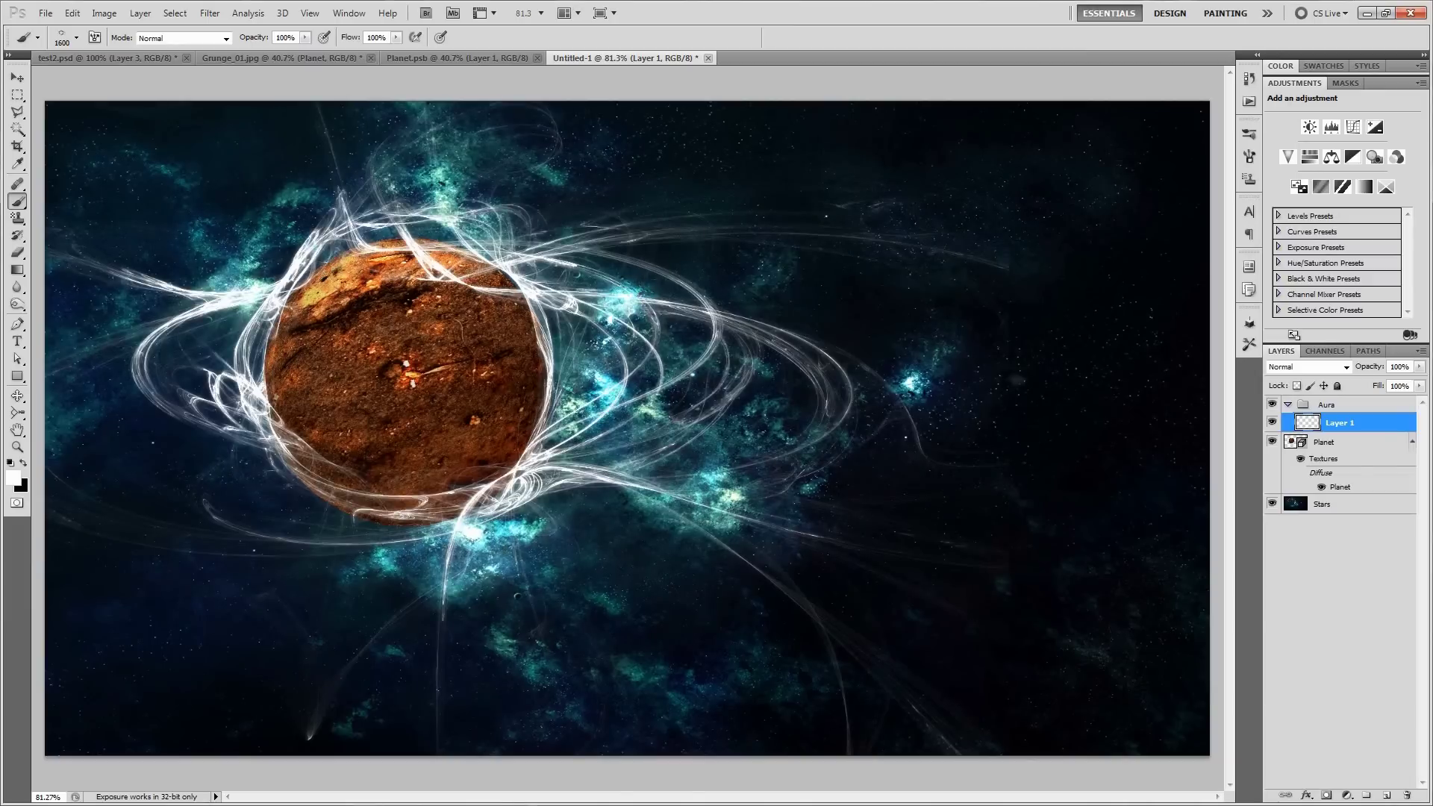
Step: Select the Planet layer, switch to a round brush and reduce its size to 800 px
key("ctrl+plus")
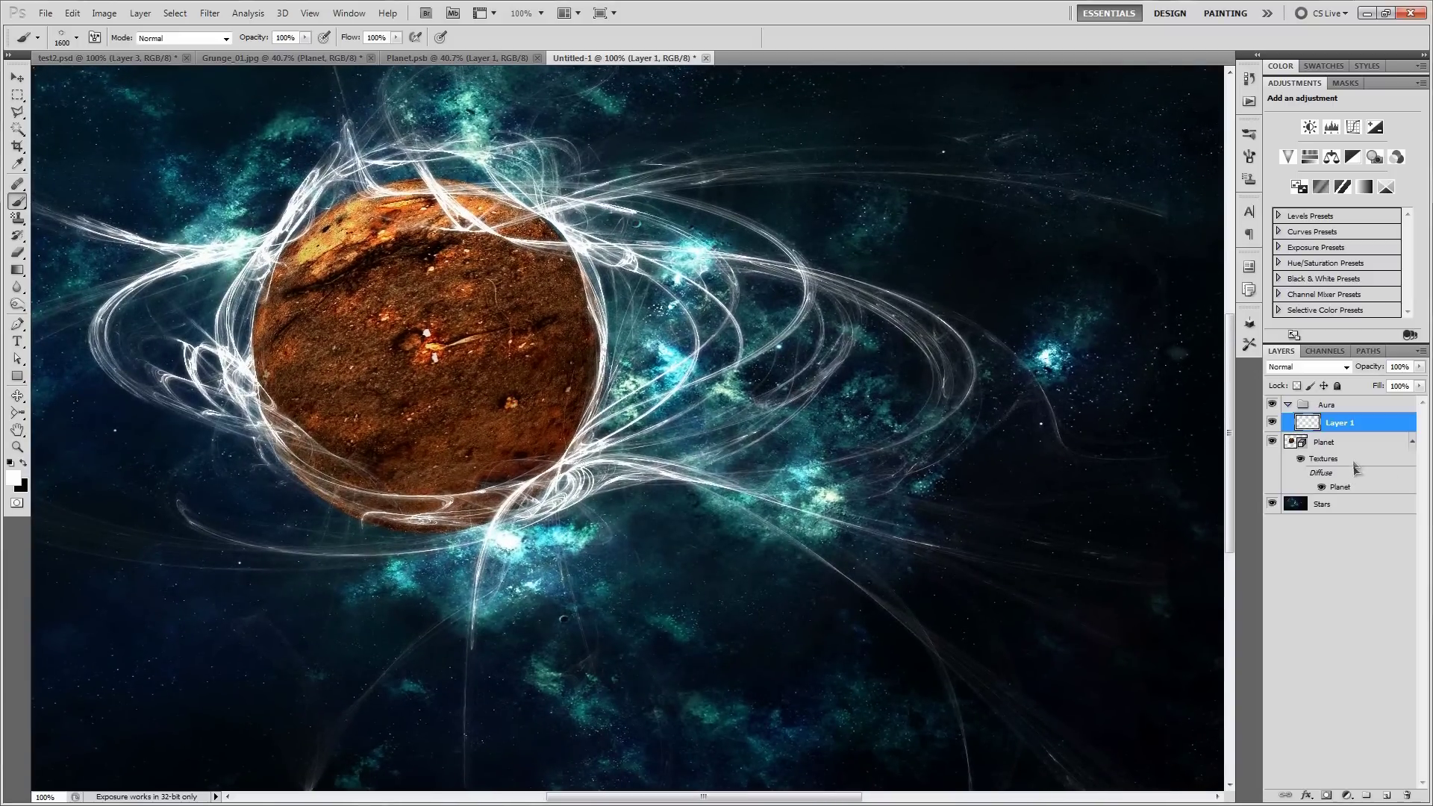
left_click(1348, 445)
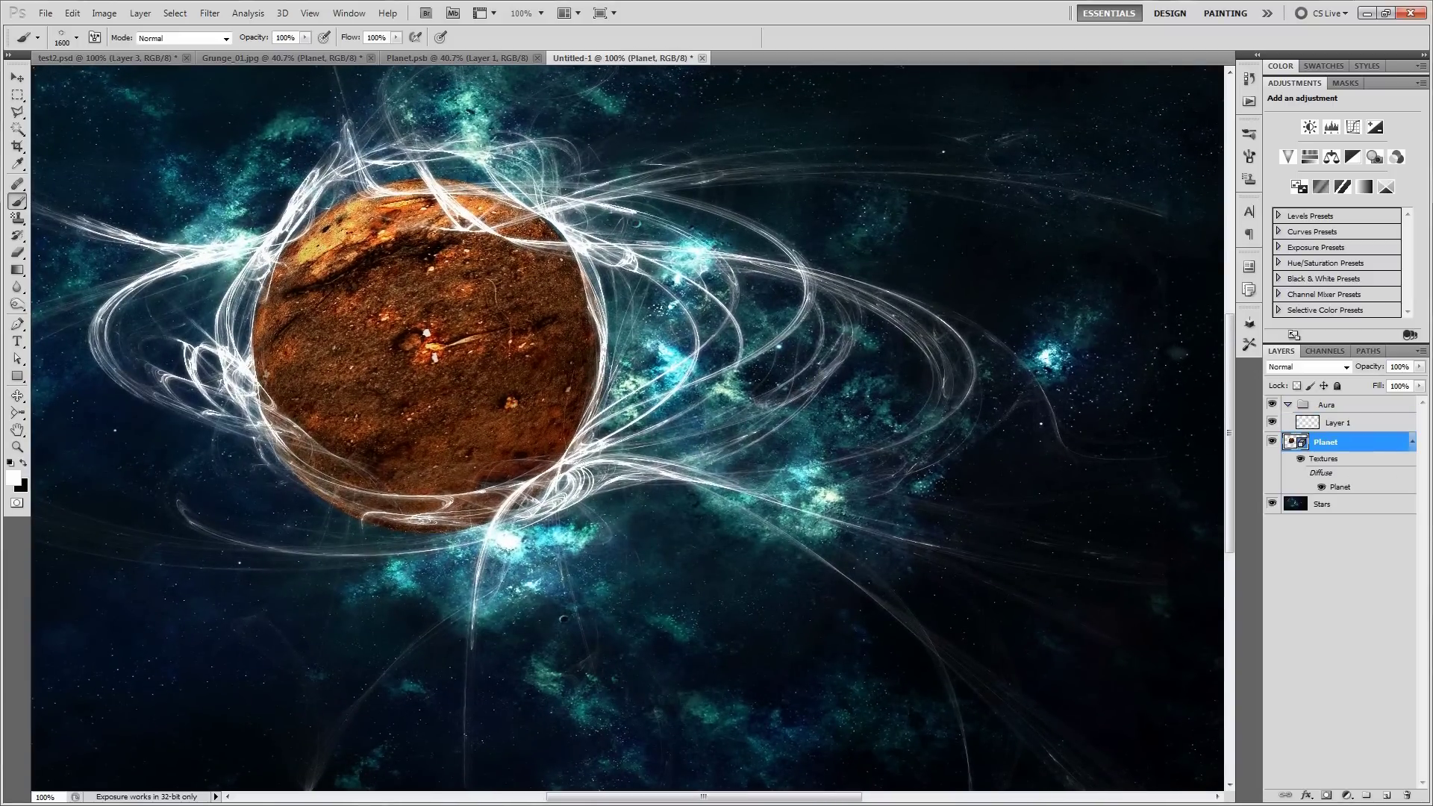
right_click(381, 348)
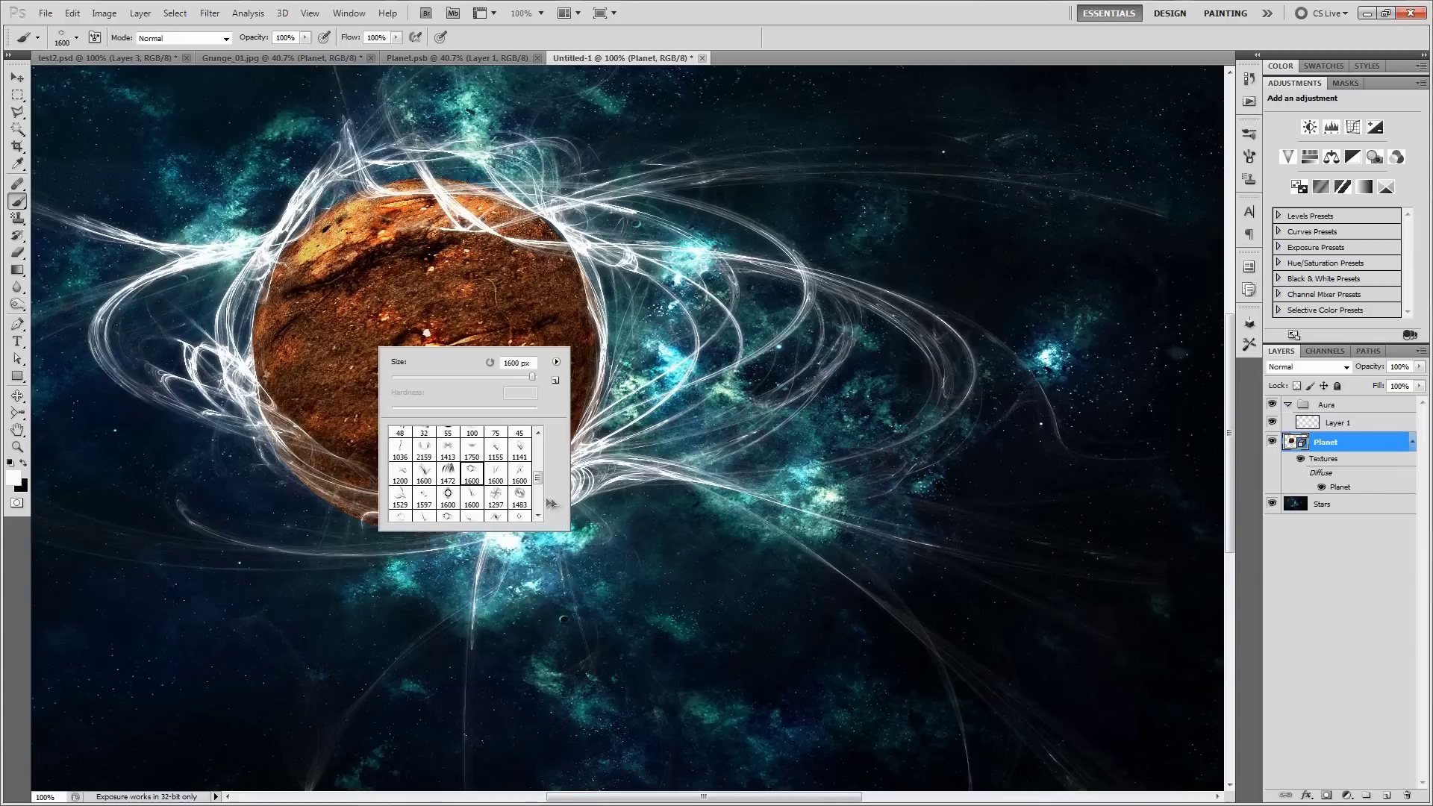
left_click(401, 437)
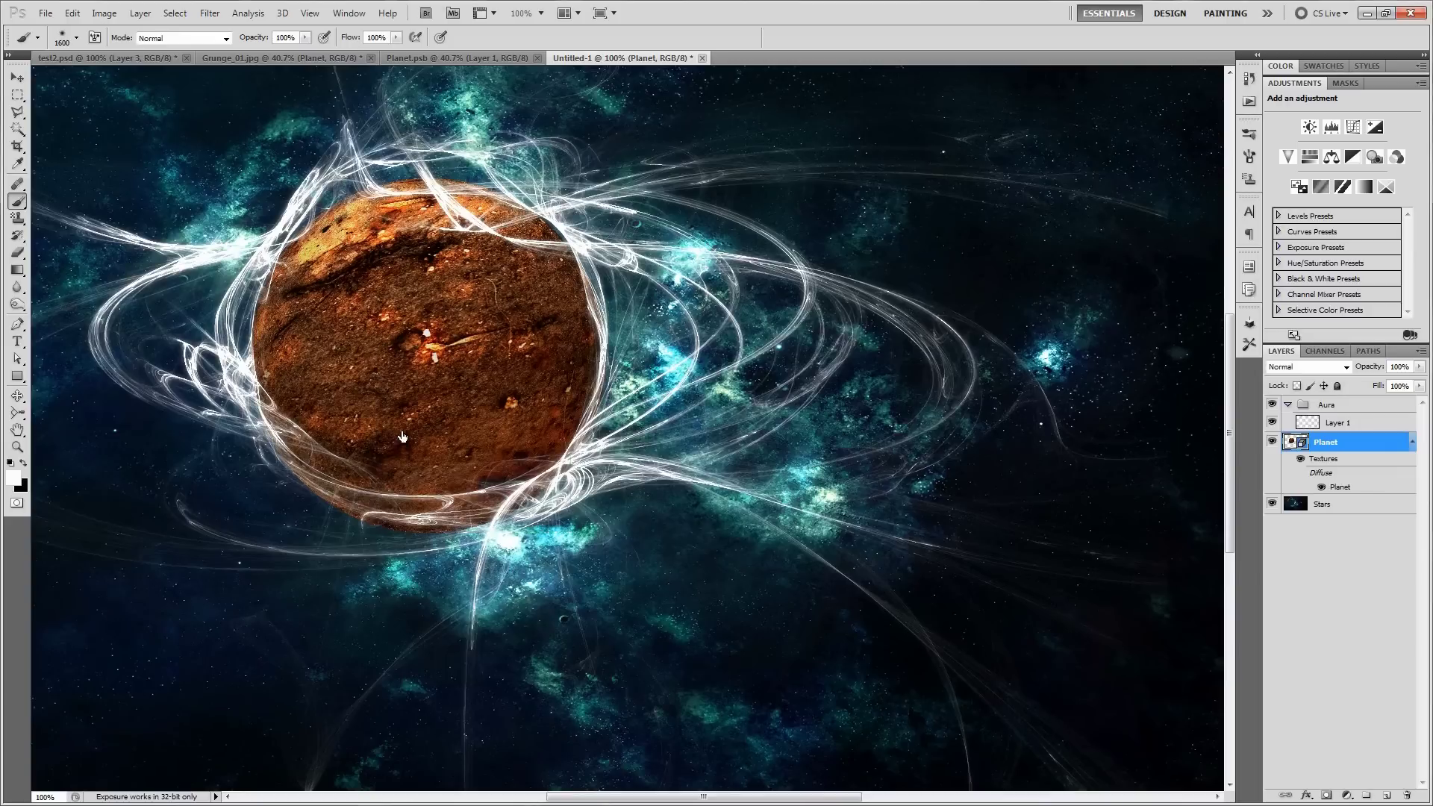
key("bracketleft")
key("bracketleft")
key("bracketleft")
key("bracketleft")
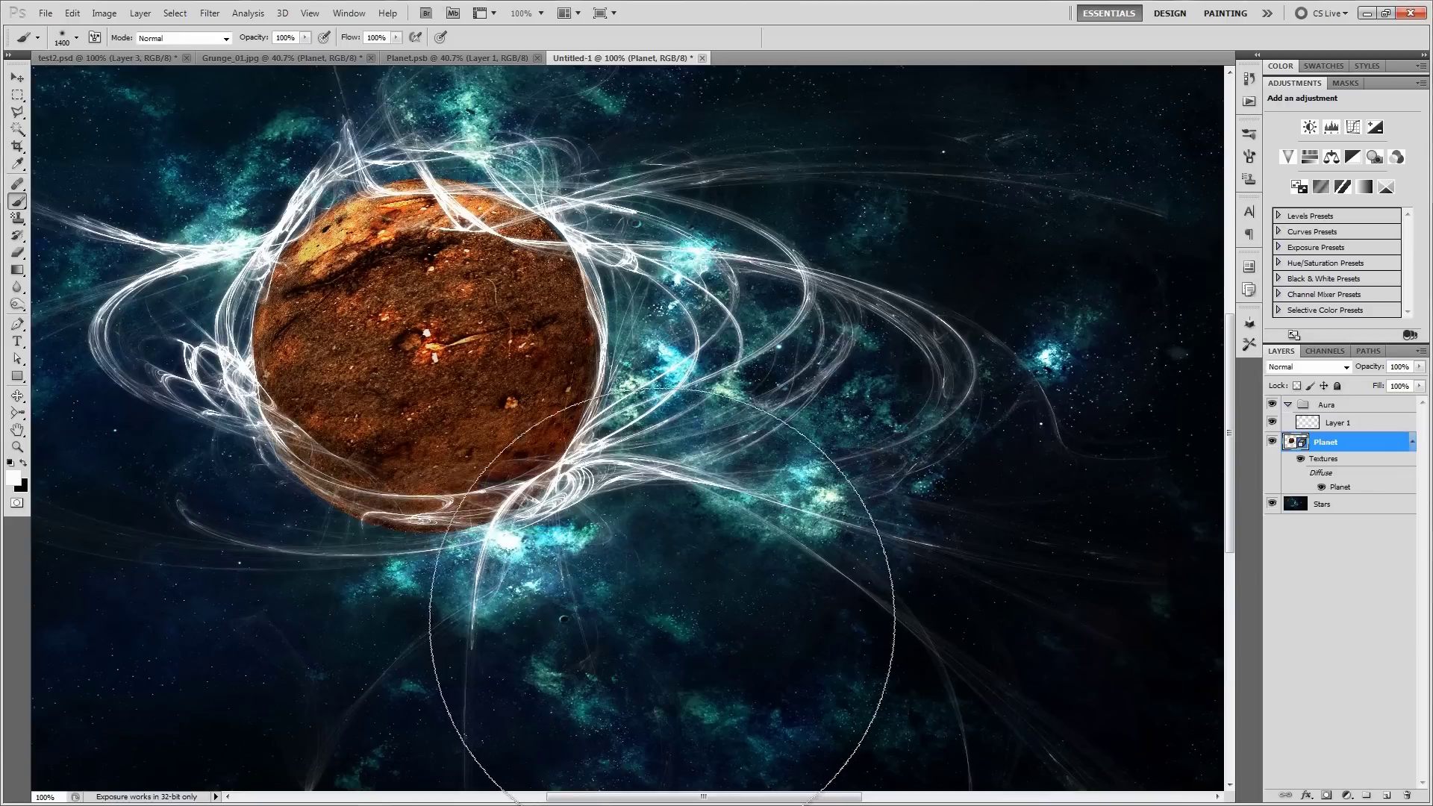
key("bracketleft")
key("bracketleft")
key("bracketleft")
key("bracketleft")
key("bracketleft")
key("bracketleft")
key("bracketleft")
key("bracketleft")
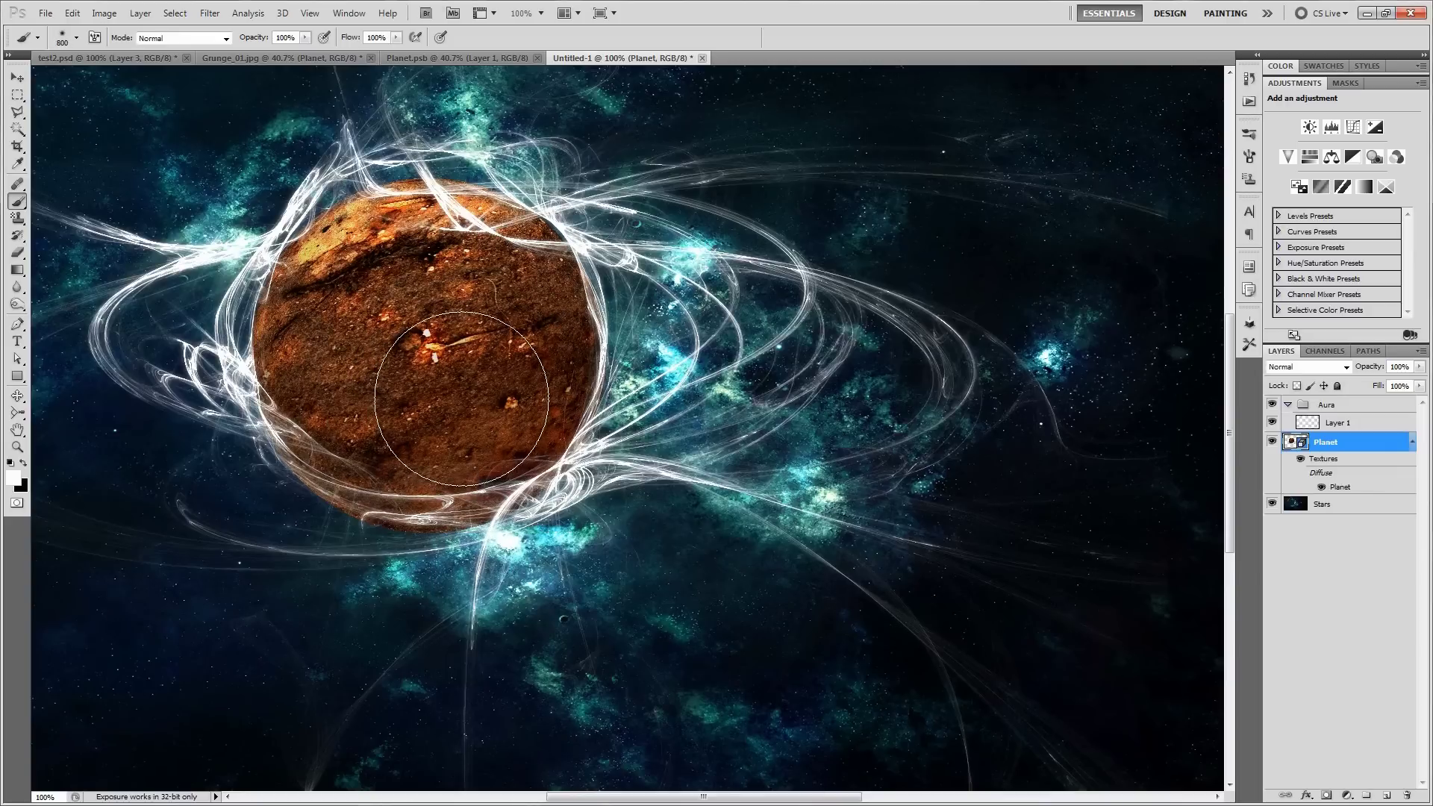
Step: Scale the 3D planet to about 0.34 on all axes and pan it slightly so it fits inside the white ring
left_click_drag(17, 396, 127, 454)
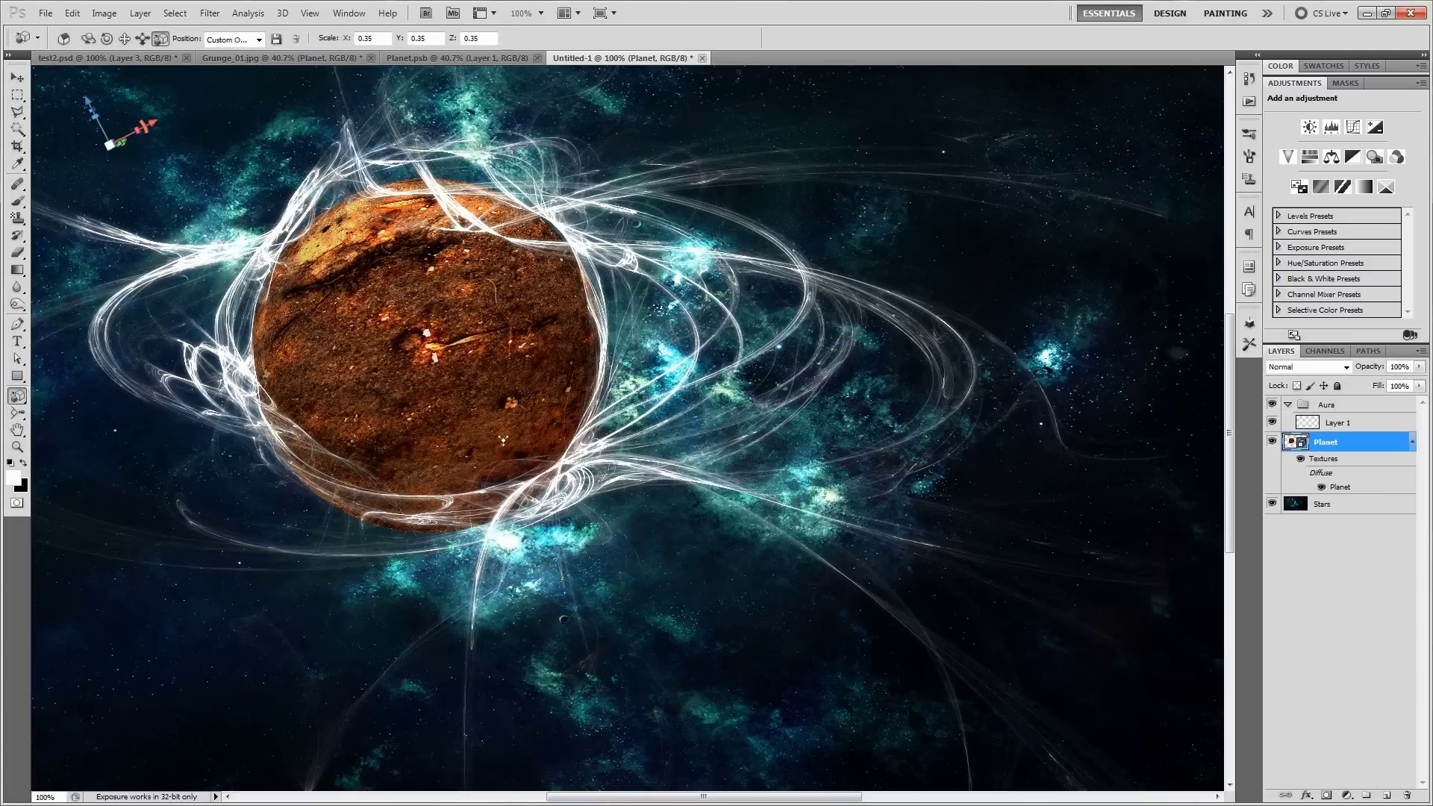
left_click_drag(441, 350, 444, 367)
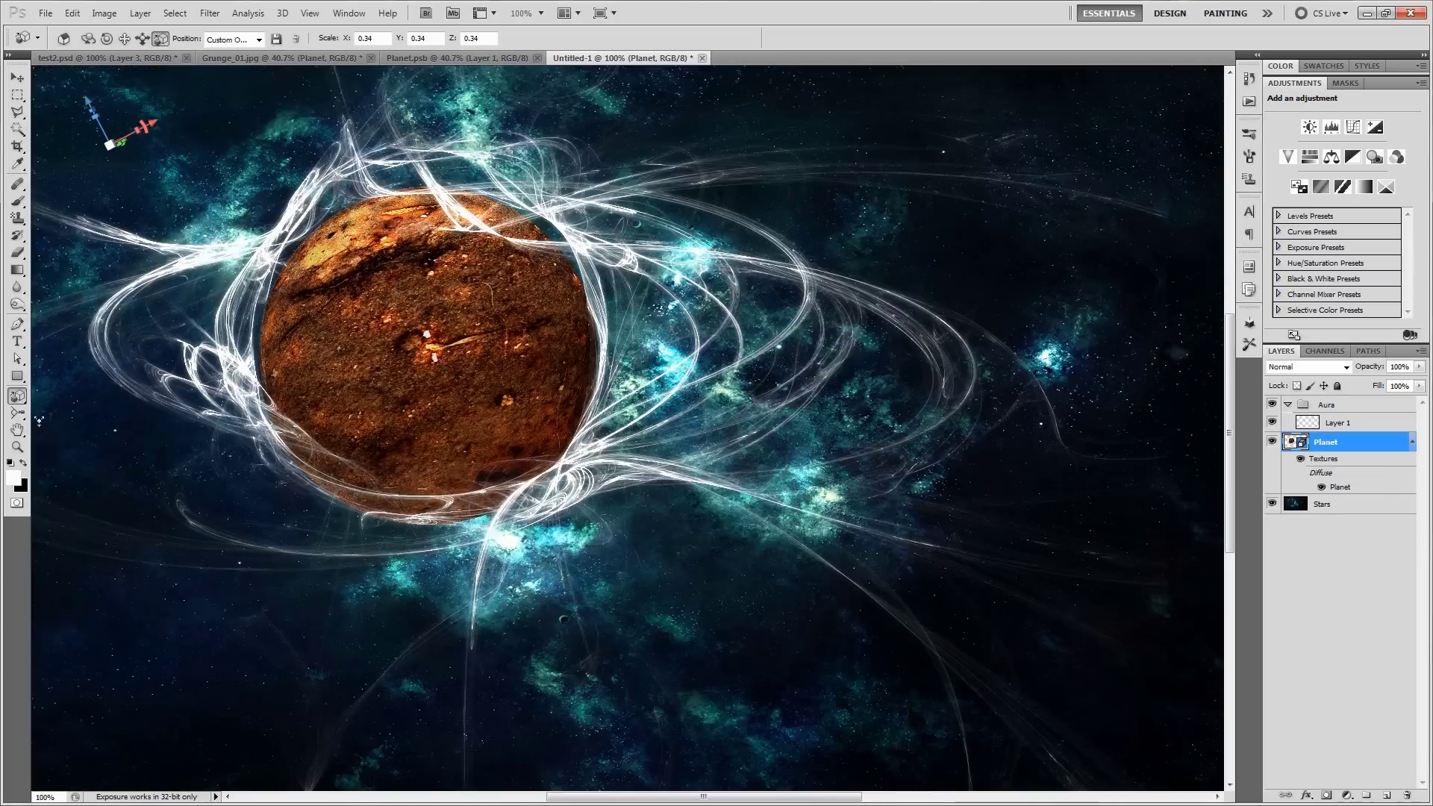
left_click(17, 396)
left_click(95, 423)
left_click_drag(564, 446, 564, 446)
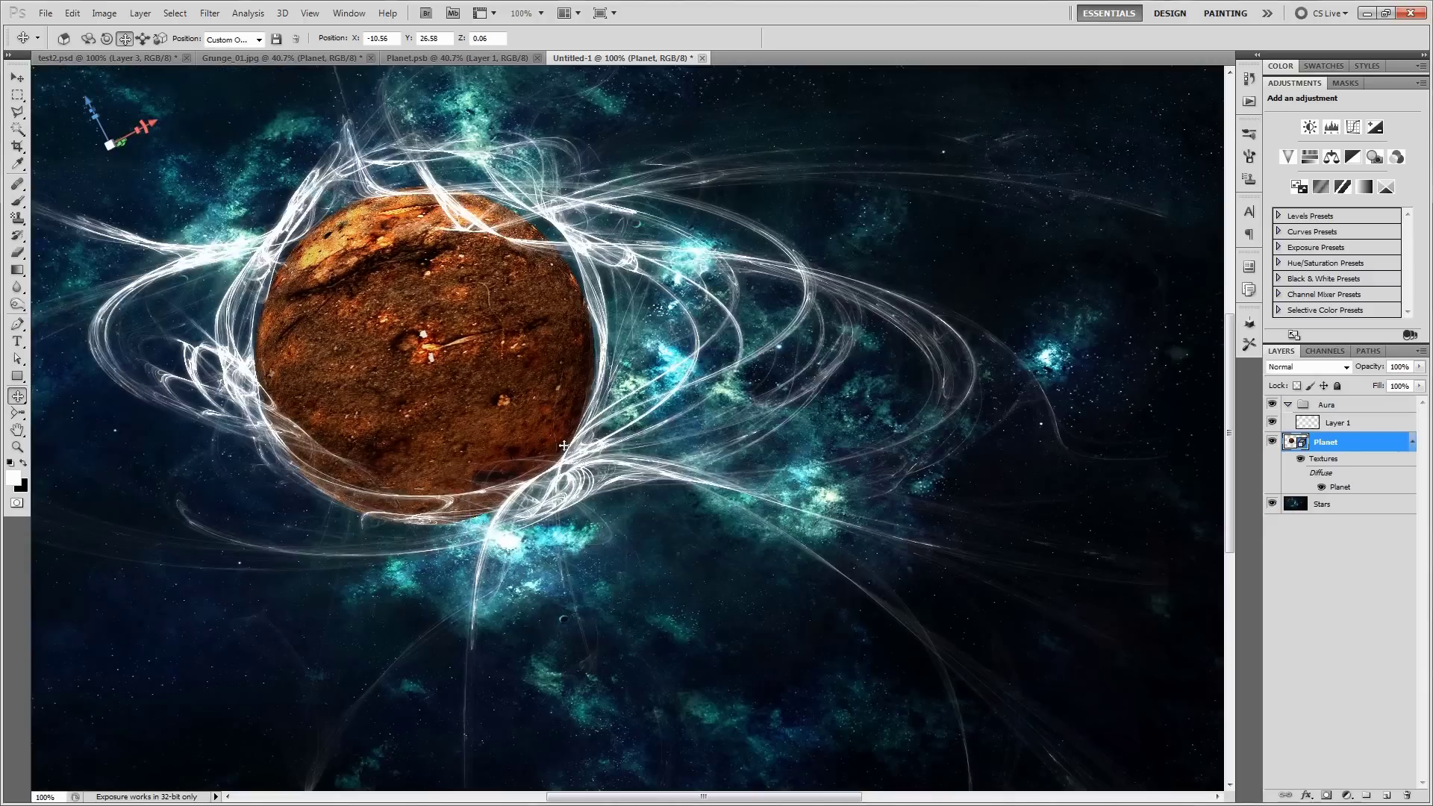
left_click(19, 396)
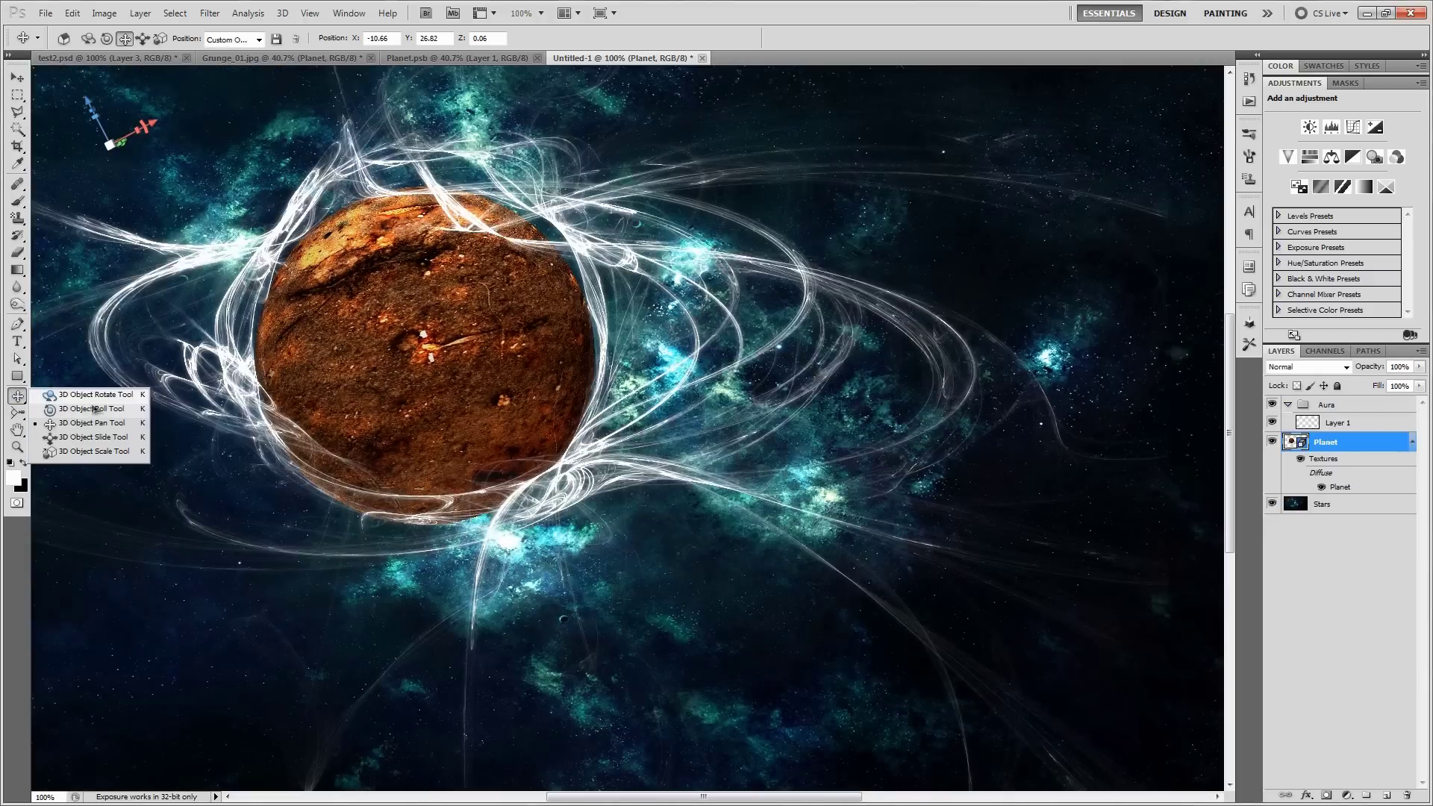
left_click(104, 459)
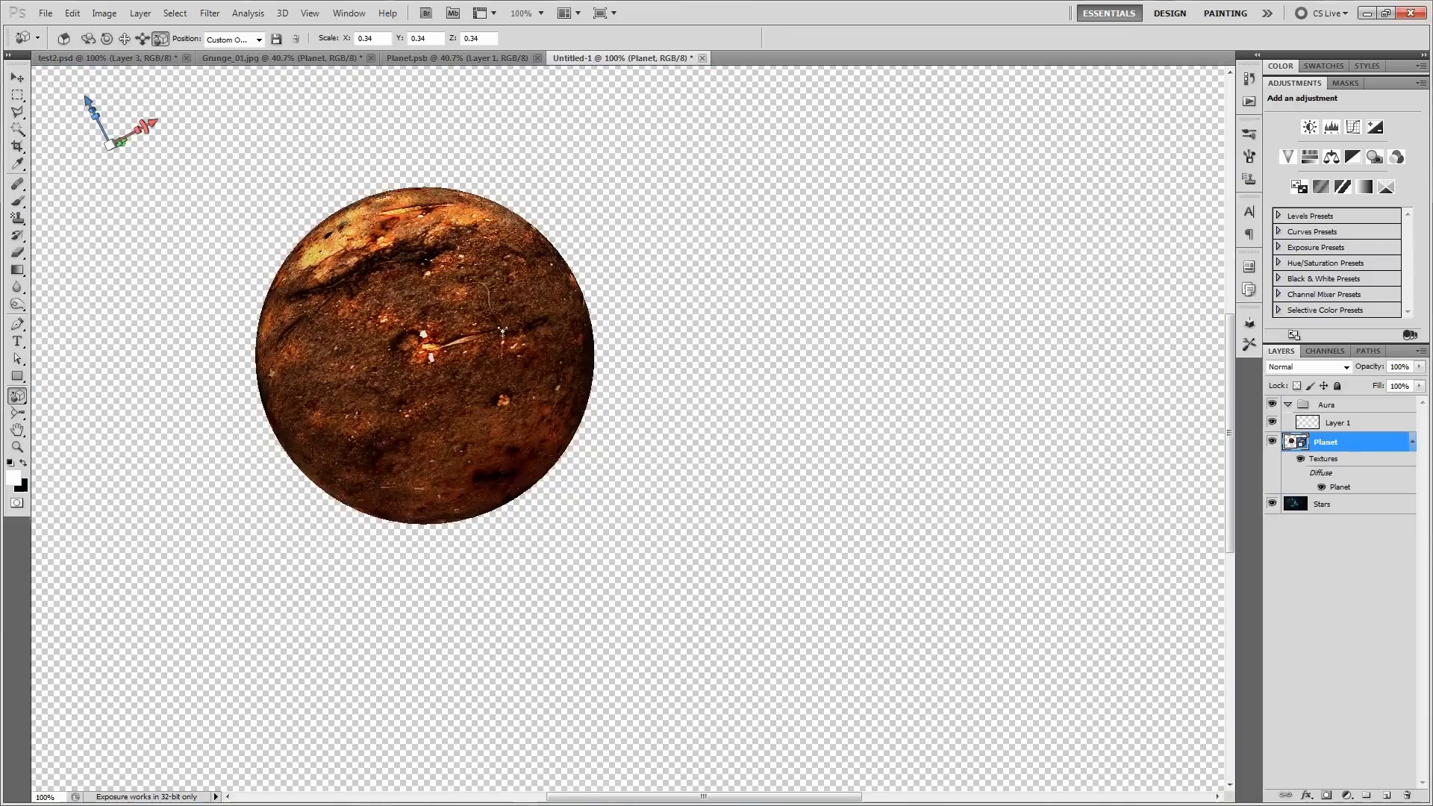
left_click_drag(500, 327, 500, 326)
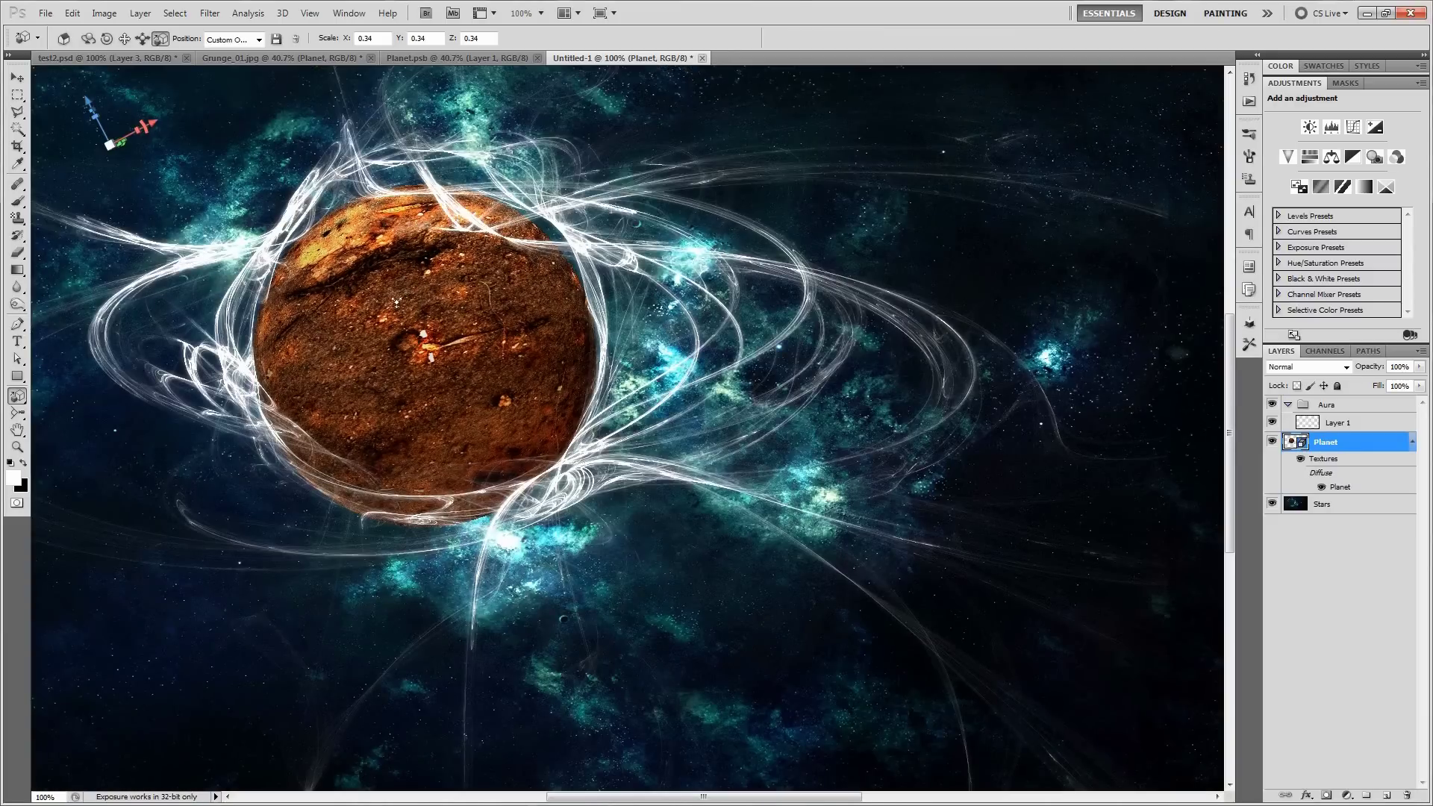
Step: Hide the Aura group and add a Color Overlay effect to the Planet layer with the Color blend mode
left_click(1271, 405)
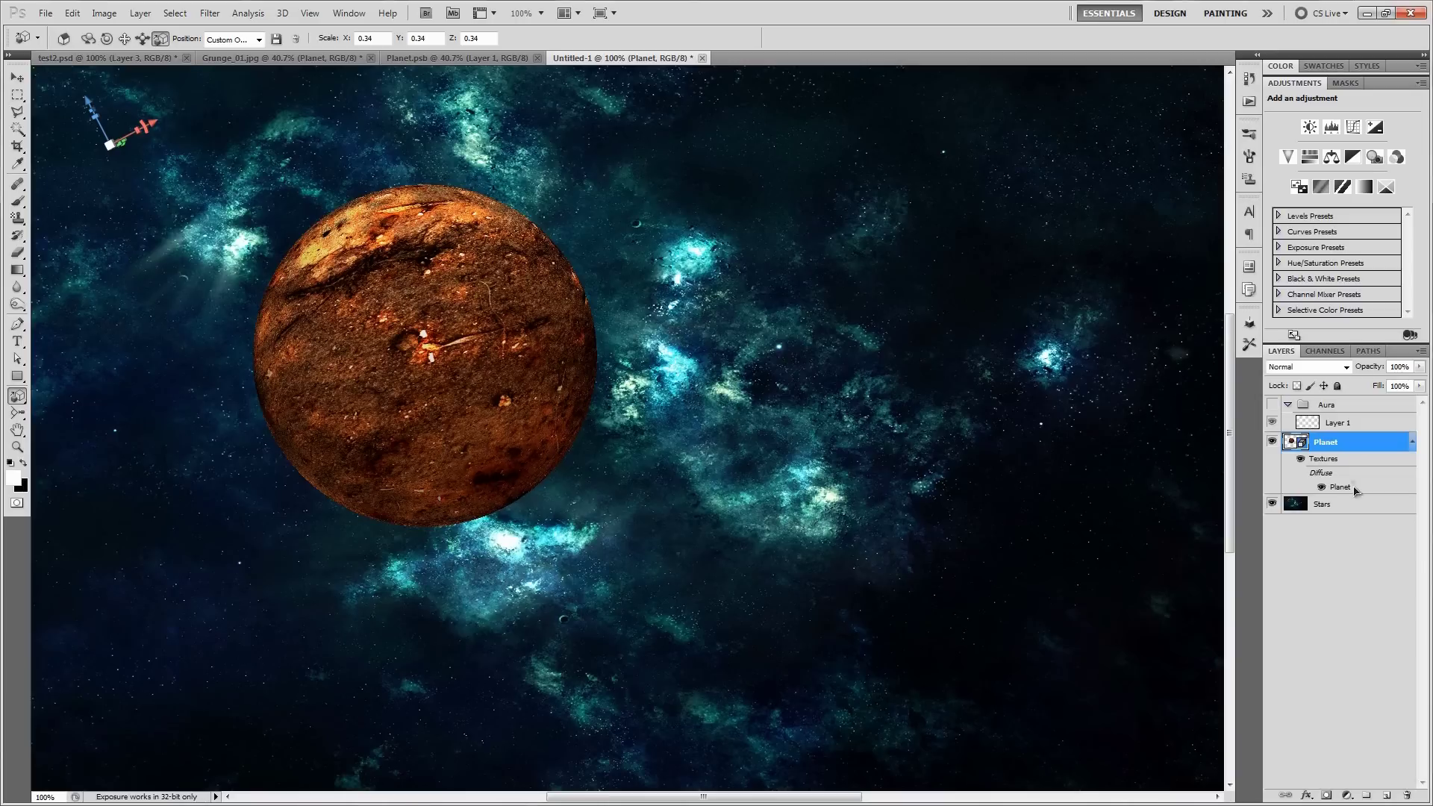
left_click(1304, 797)
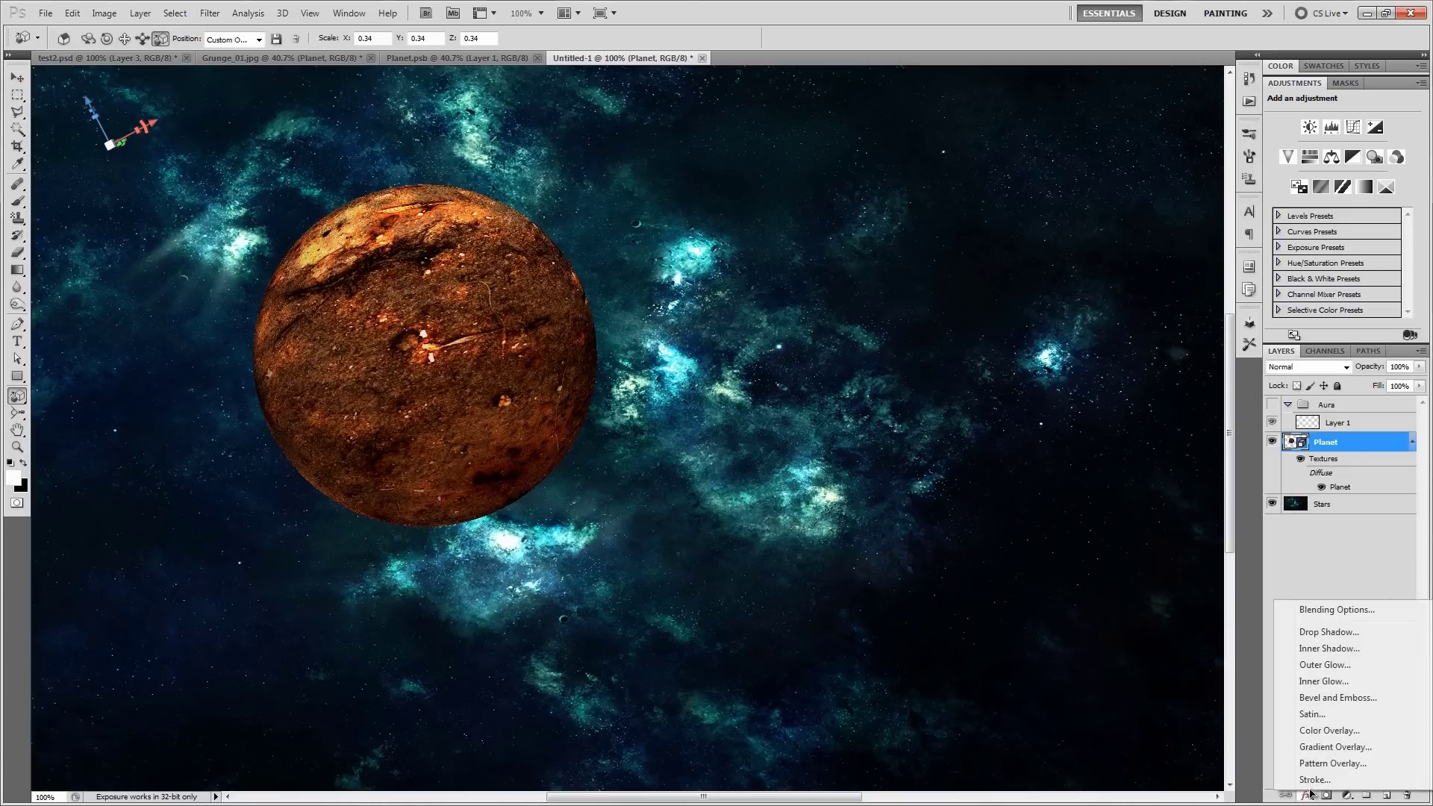
left_click(1334, 734)
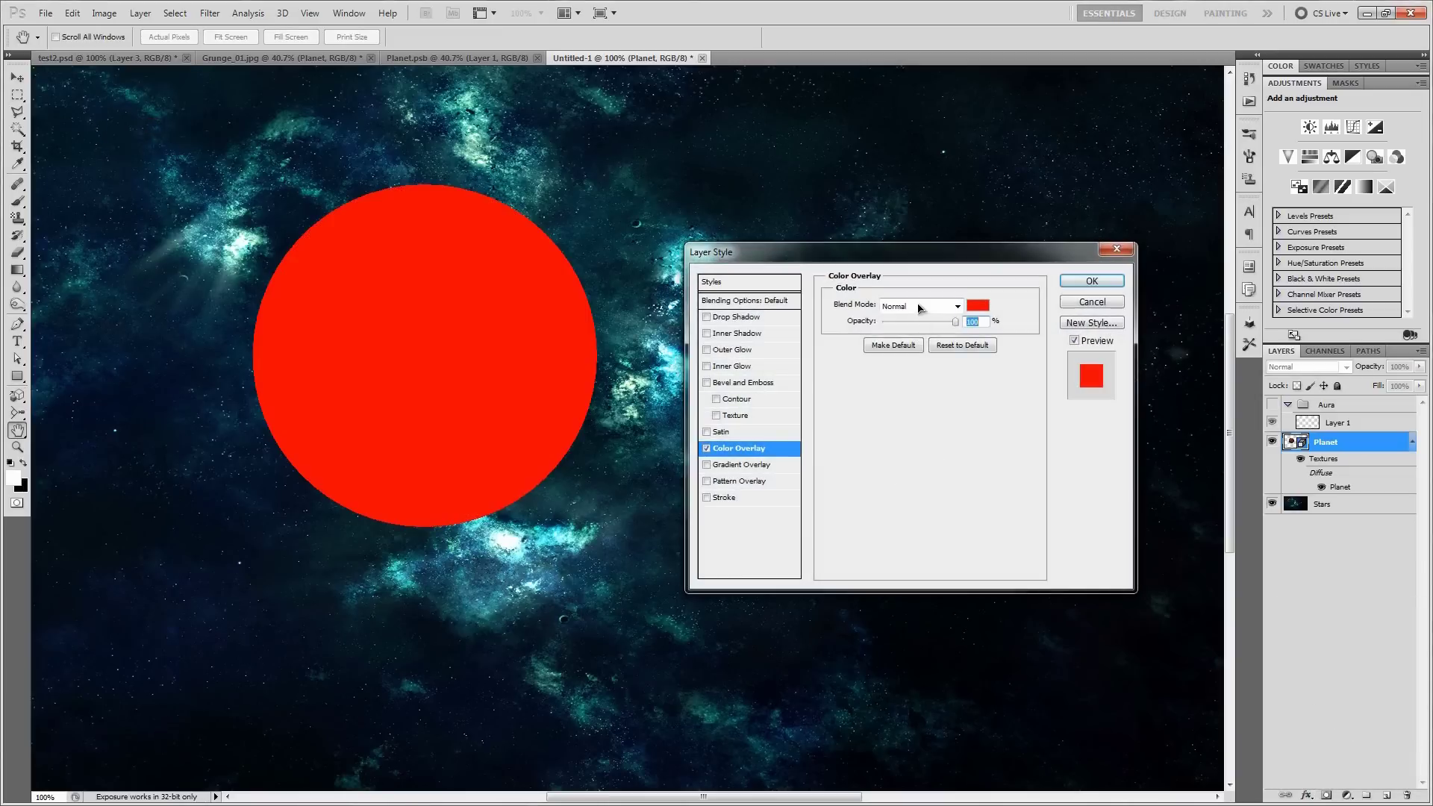
left_click(921, 309)
left_click(920, 676)
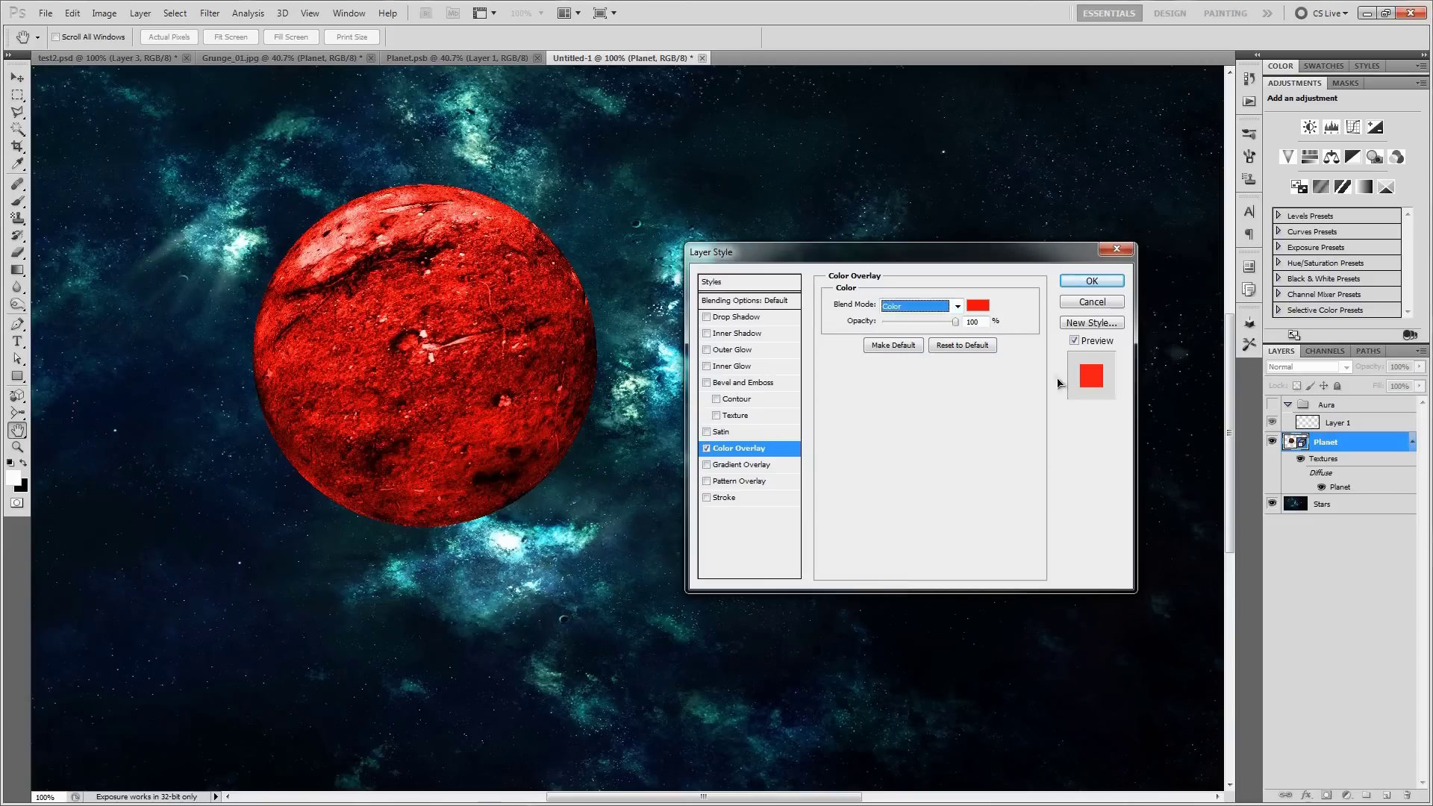
Step: Set the overlay colour to a dark teal-blue sampled from the nebula beside the planet and apply the layer style
left_click(978, 306)
left_click(662, 243)
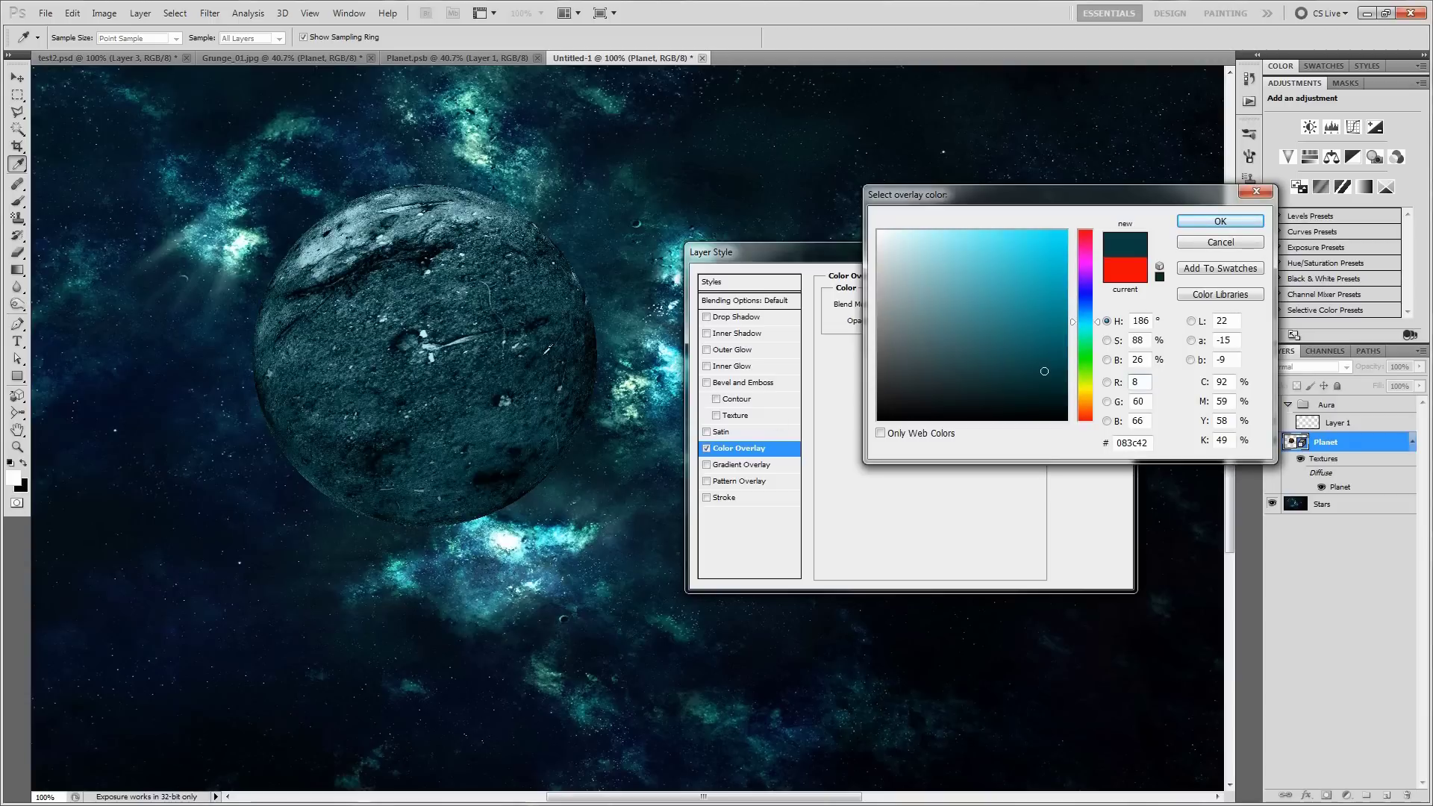
left_click(675, 234)
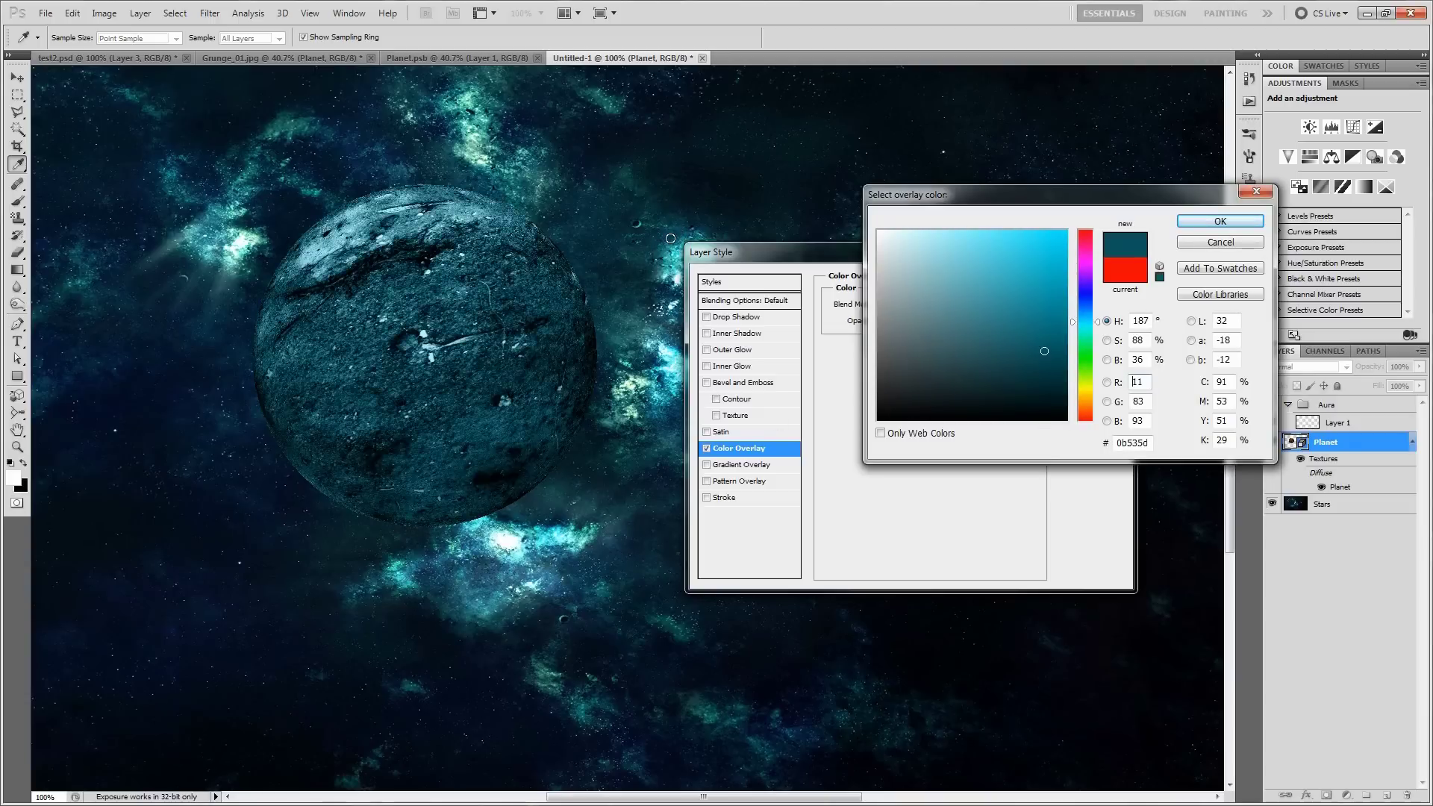
left_click(670, 237)
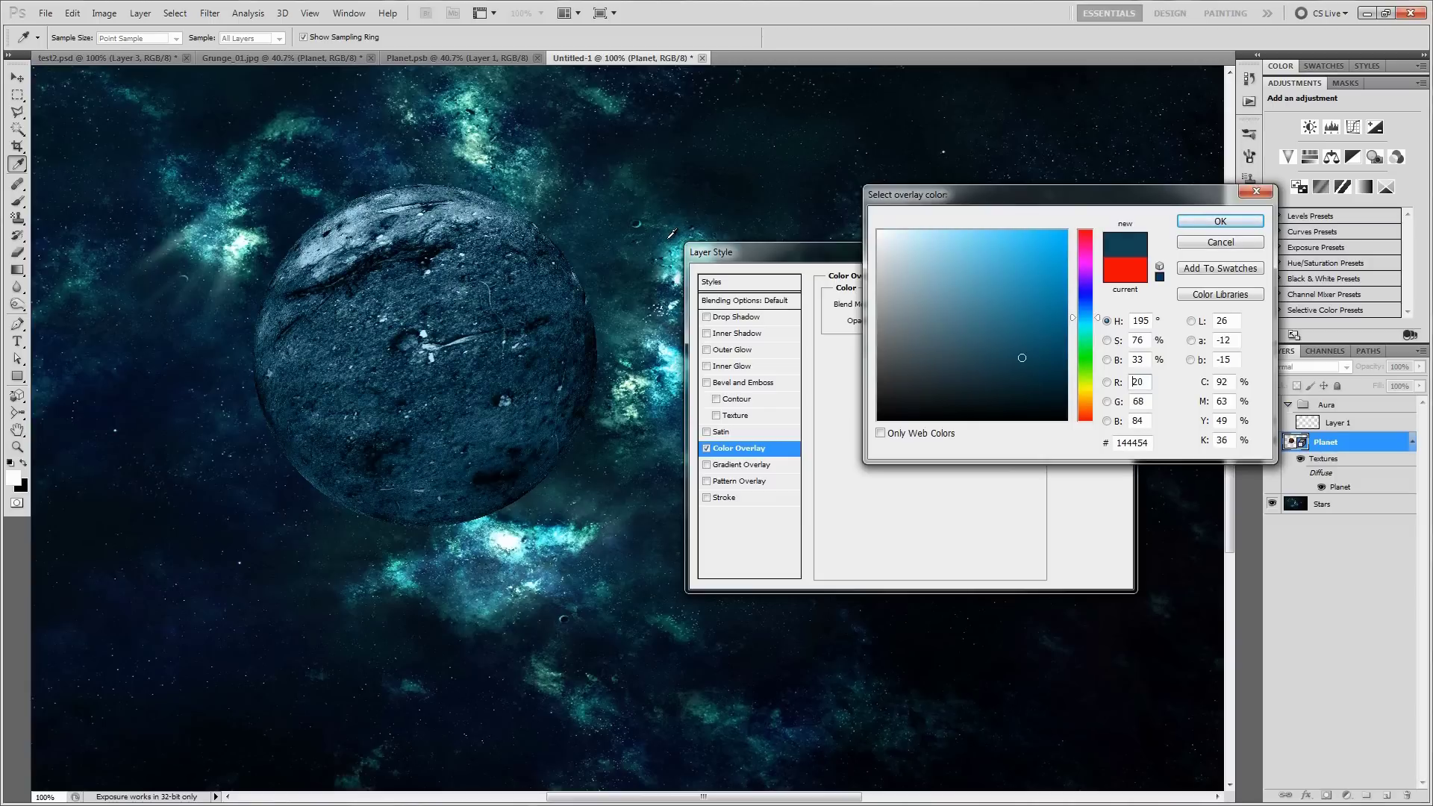
left_click(668, 238)
left_click(1198, 223)
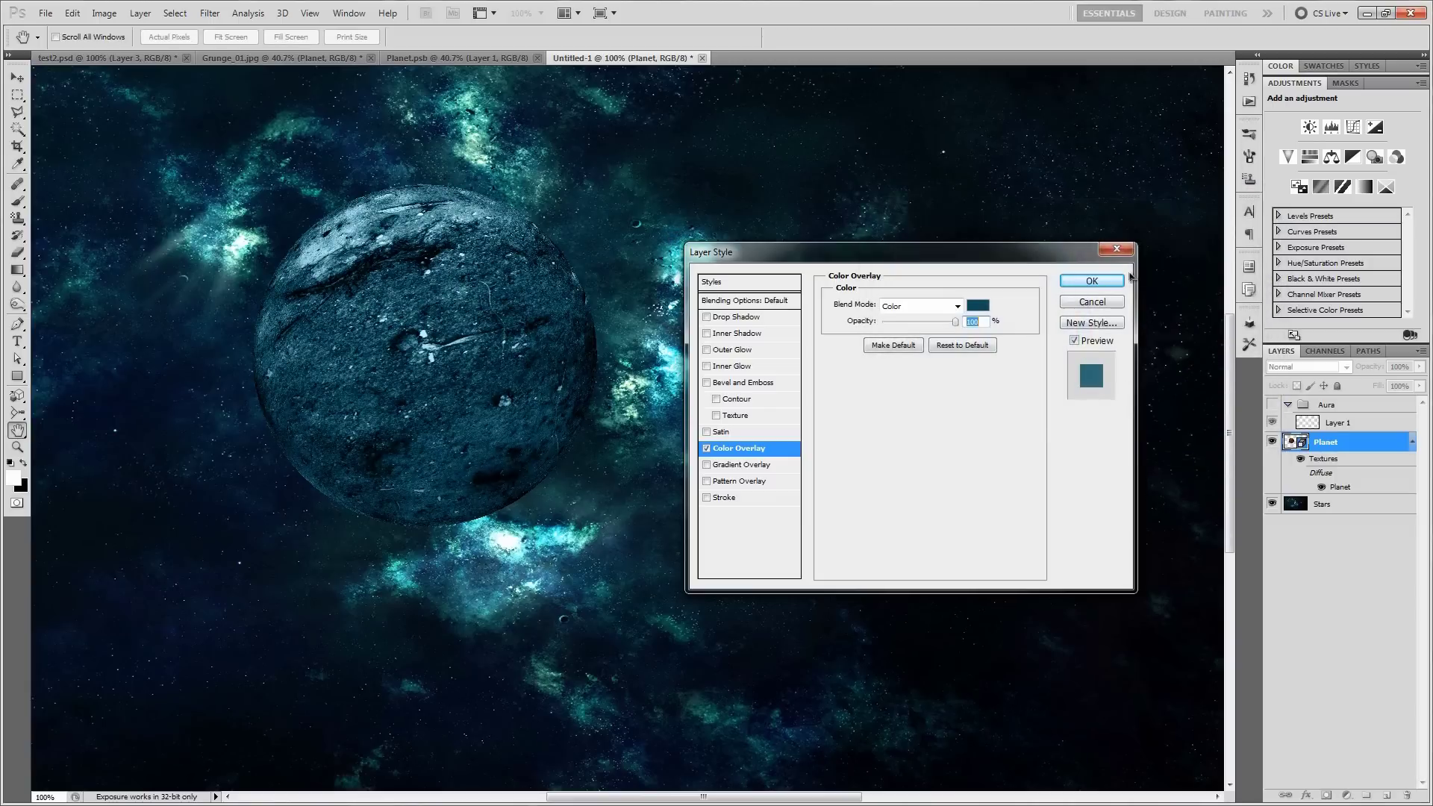
key("k")
left_click(1108, 281)
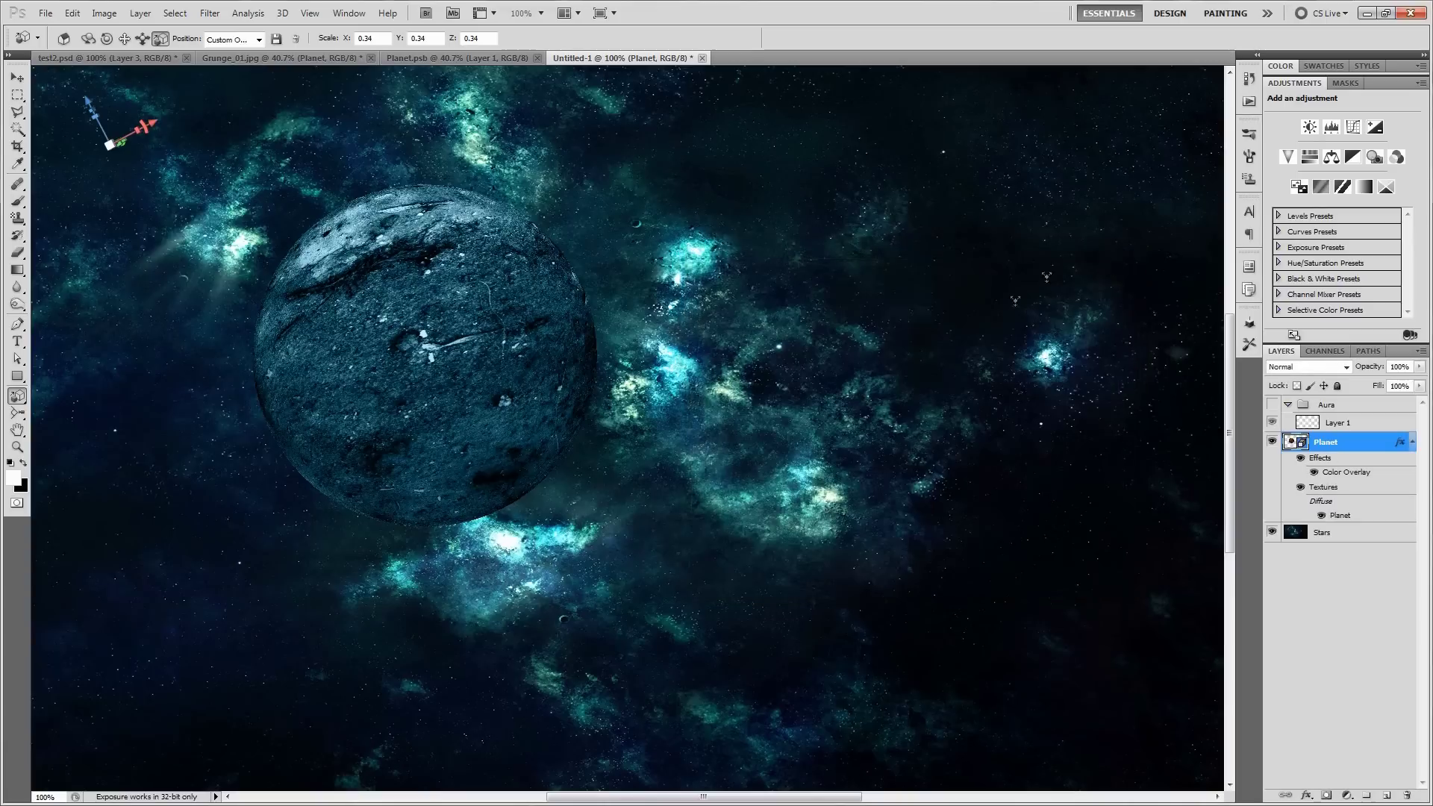
Step: Collapse the Planet layer's effects list, add a new layer named Shadow above Planet and clip it to Planet
left_click(1412, 443)
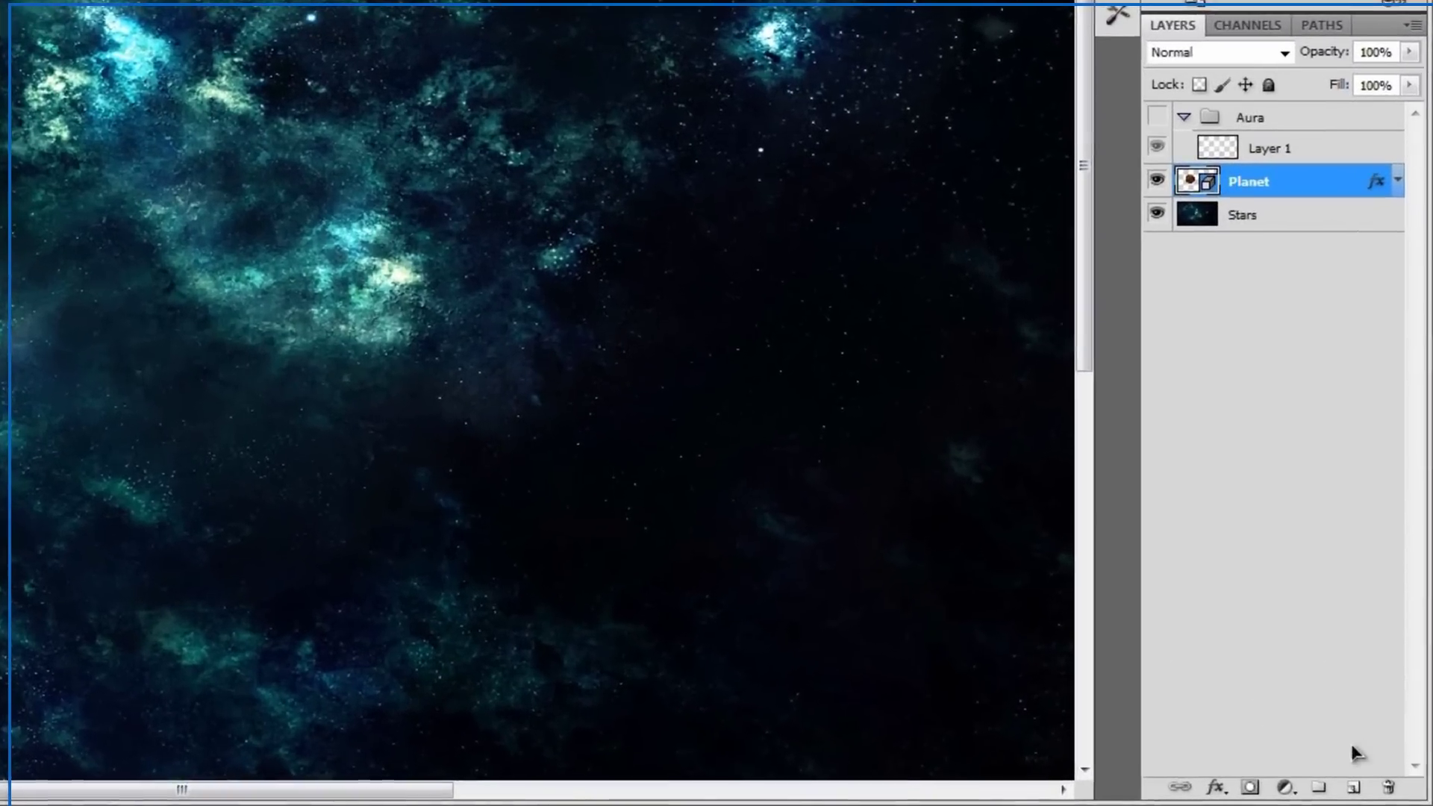
left_click(1385, 795)
double_click(1263, 176)
type("Shadow")
key("Return")
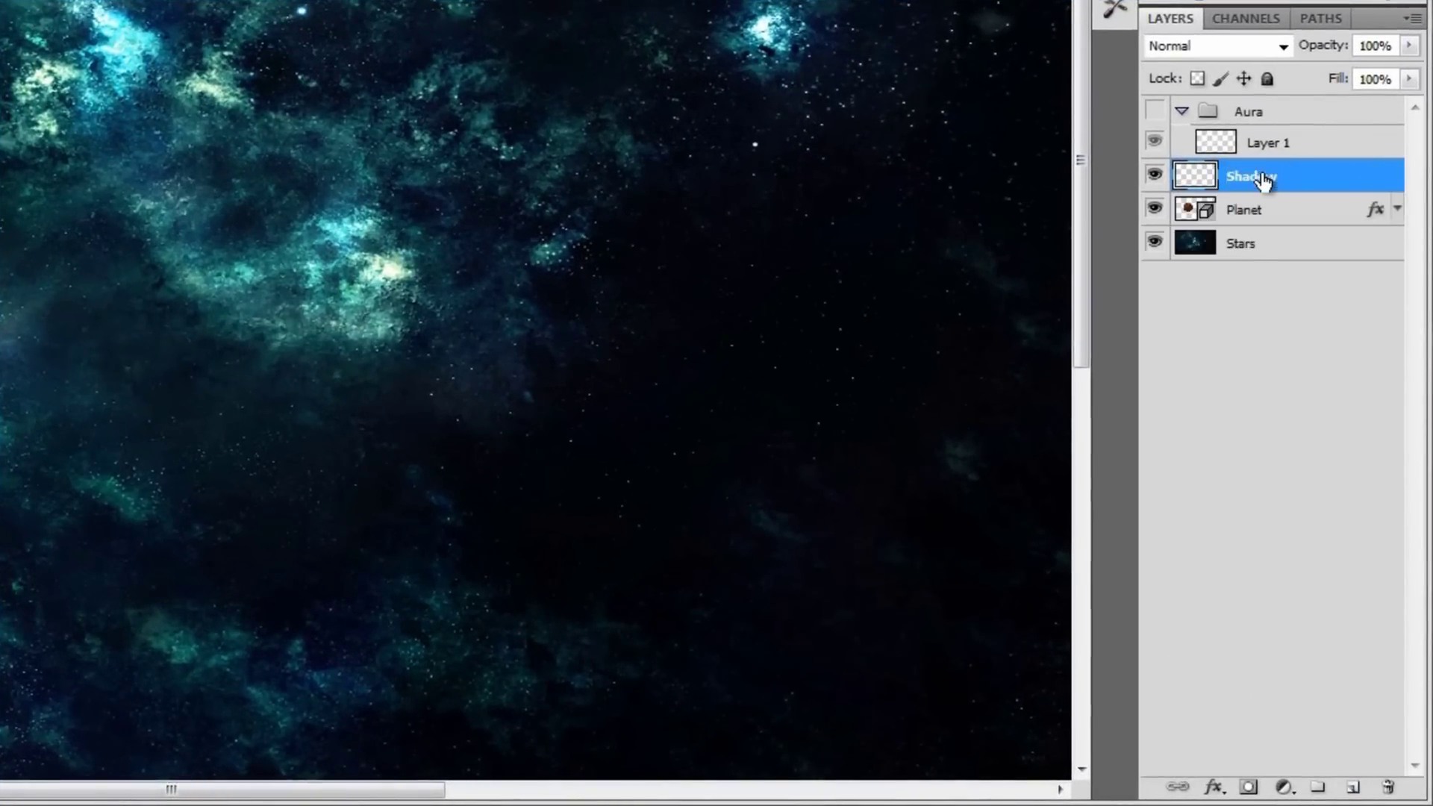
left_click(1320, 192, "alt")
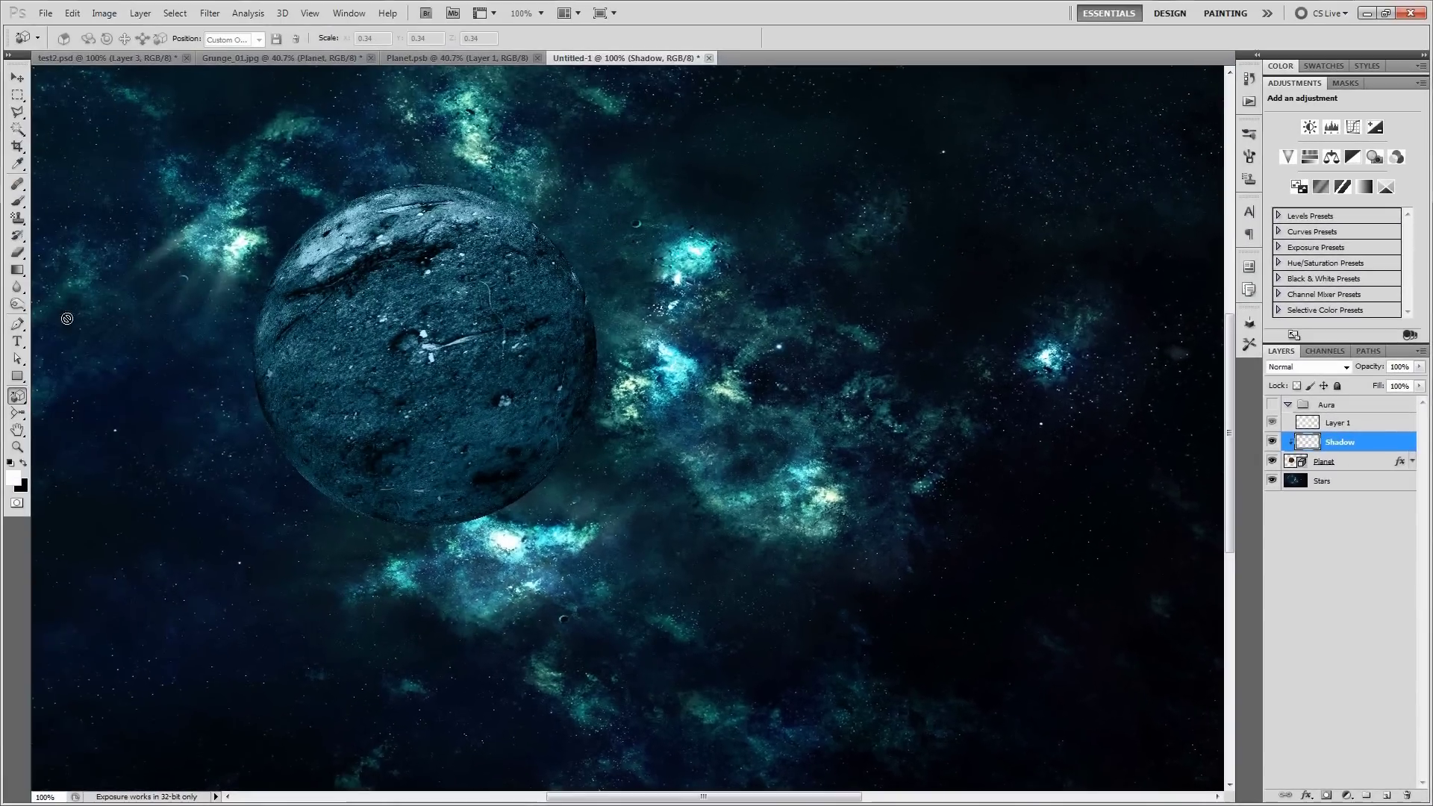
Step: Fill a planet-sized elliptical selection with black on the Shadow layer, deselect, and shift the black disc down and right across the planet
left_click_drag(17, 94, 89, 114)
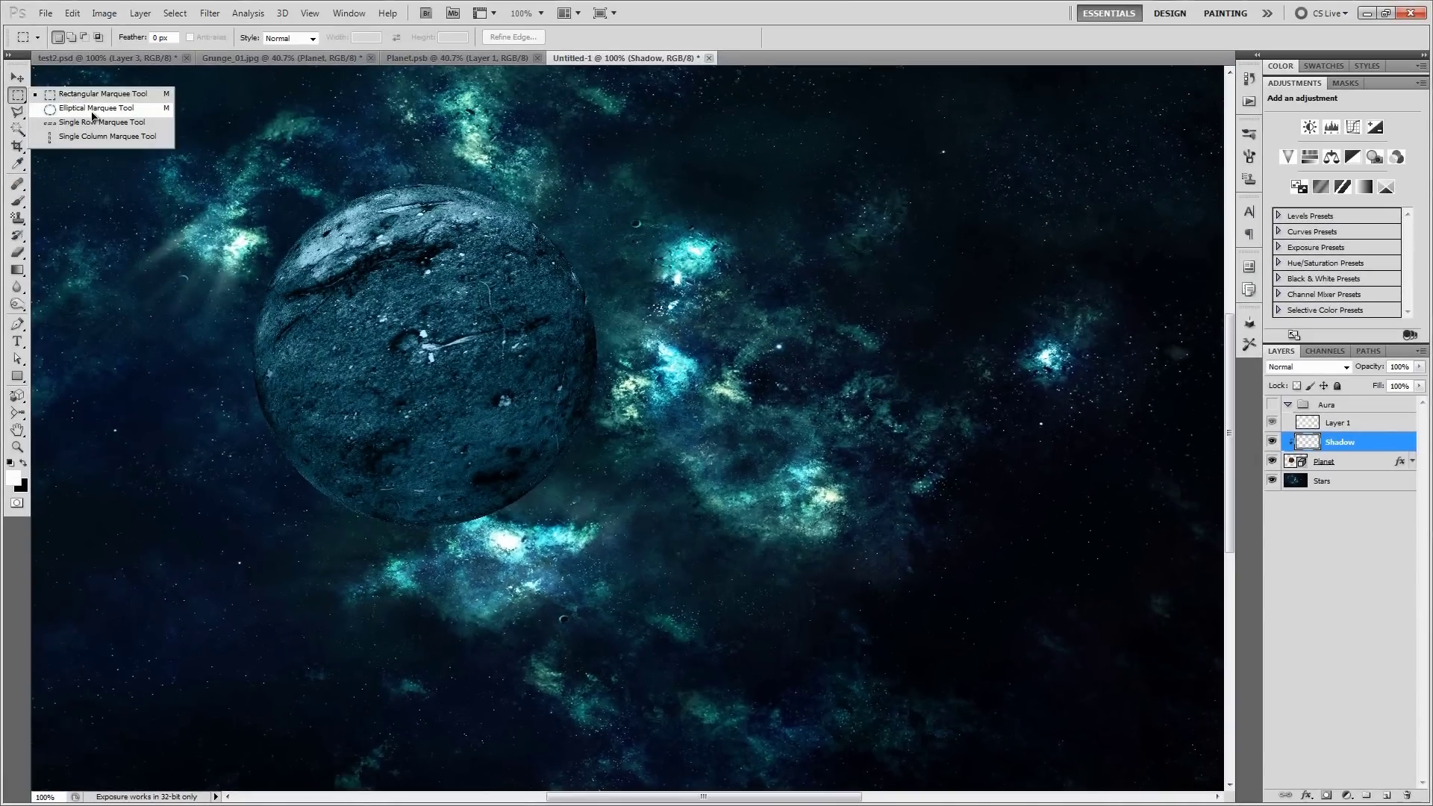
left_click(93, 109)
left_click_drag(421, 345, 617, 540)
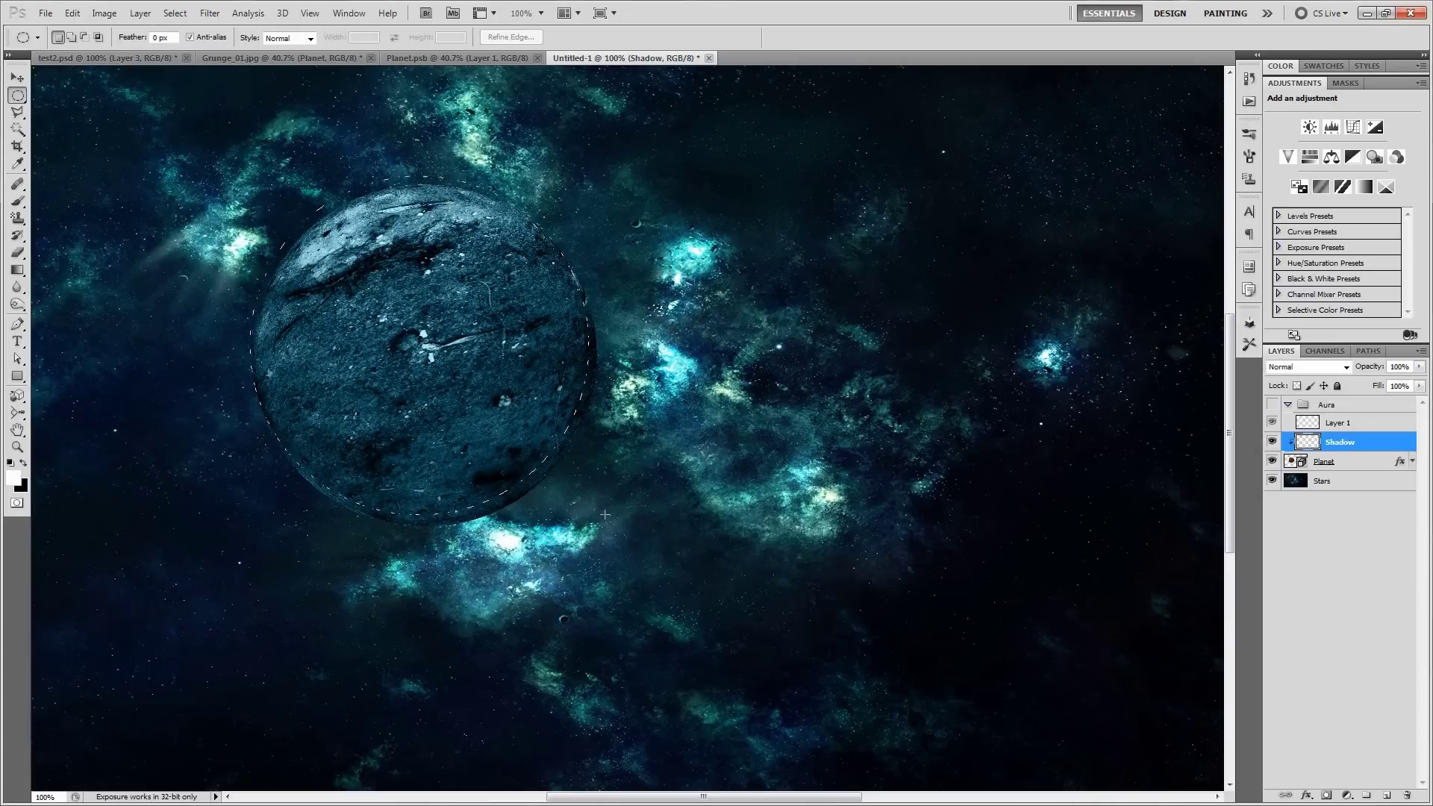
left_click_drag(606, 523, 613, 527)
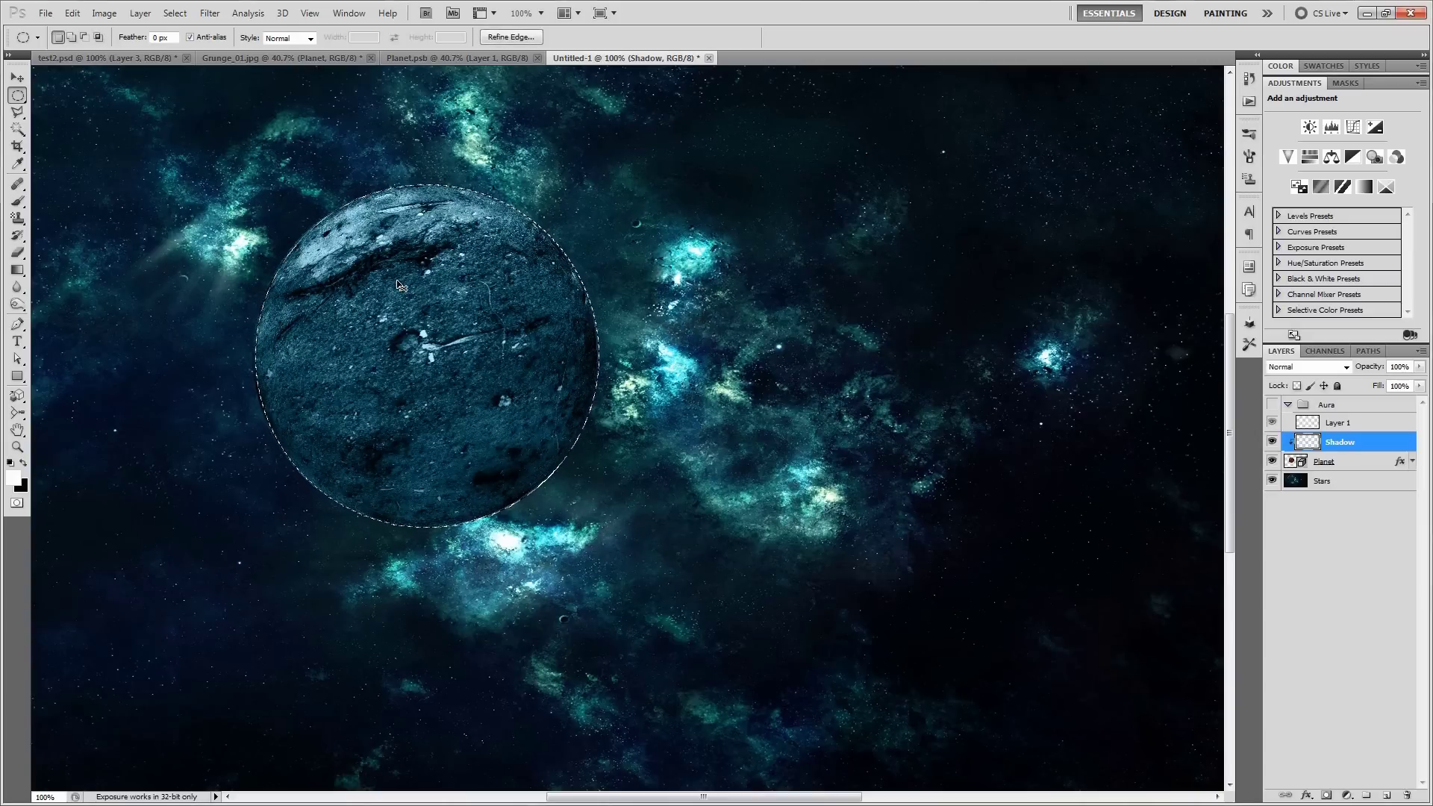
key("ctrl+BackSpace")
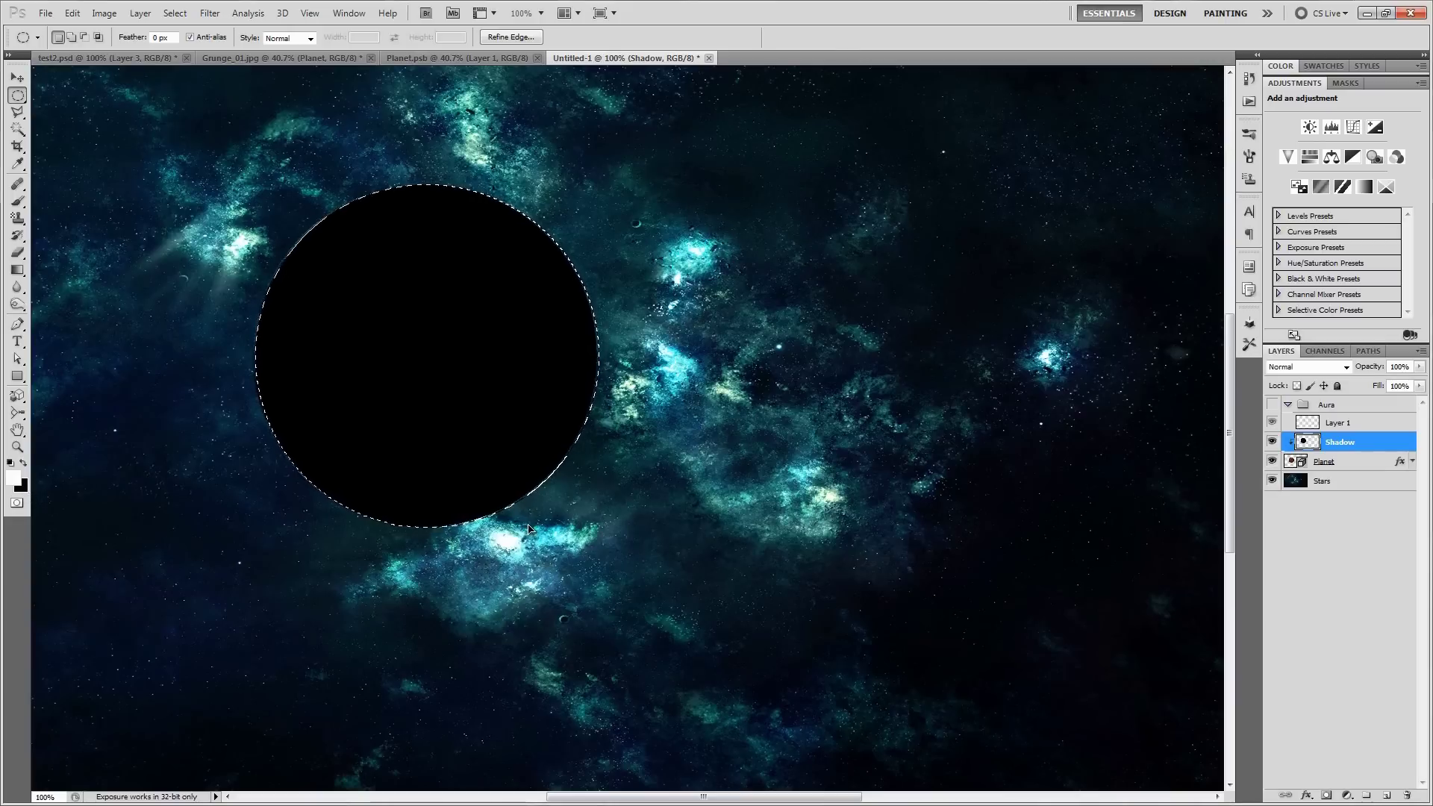
key("ctrl+d")
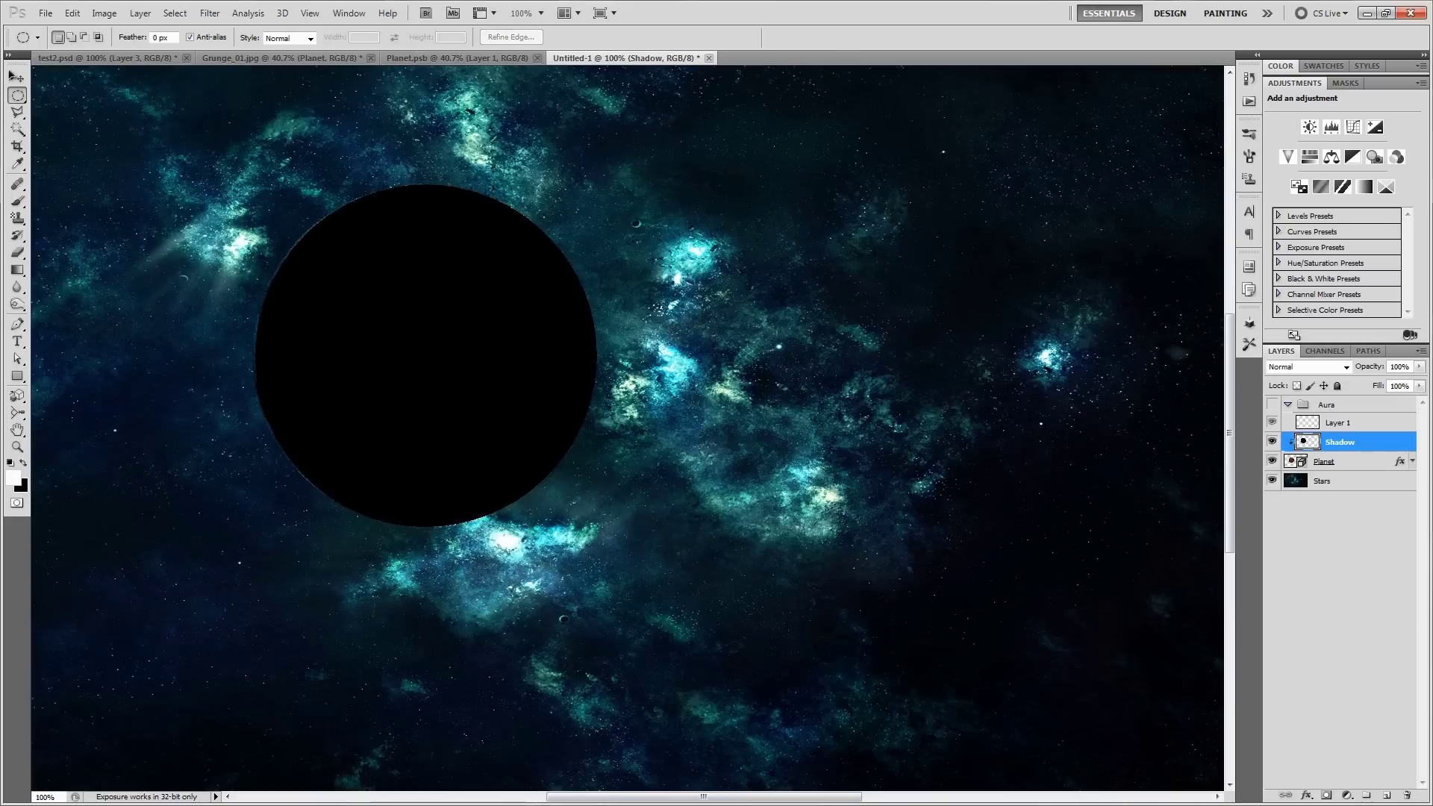
key("v")
left_click_drag(403, 325, 444, 374)
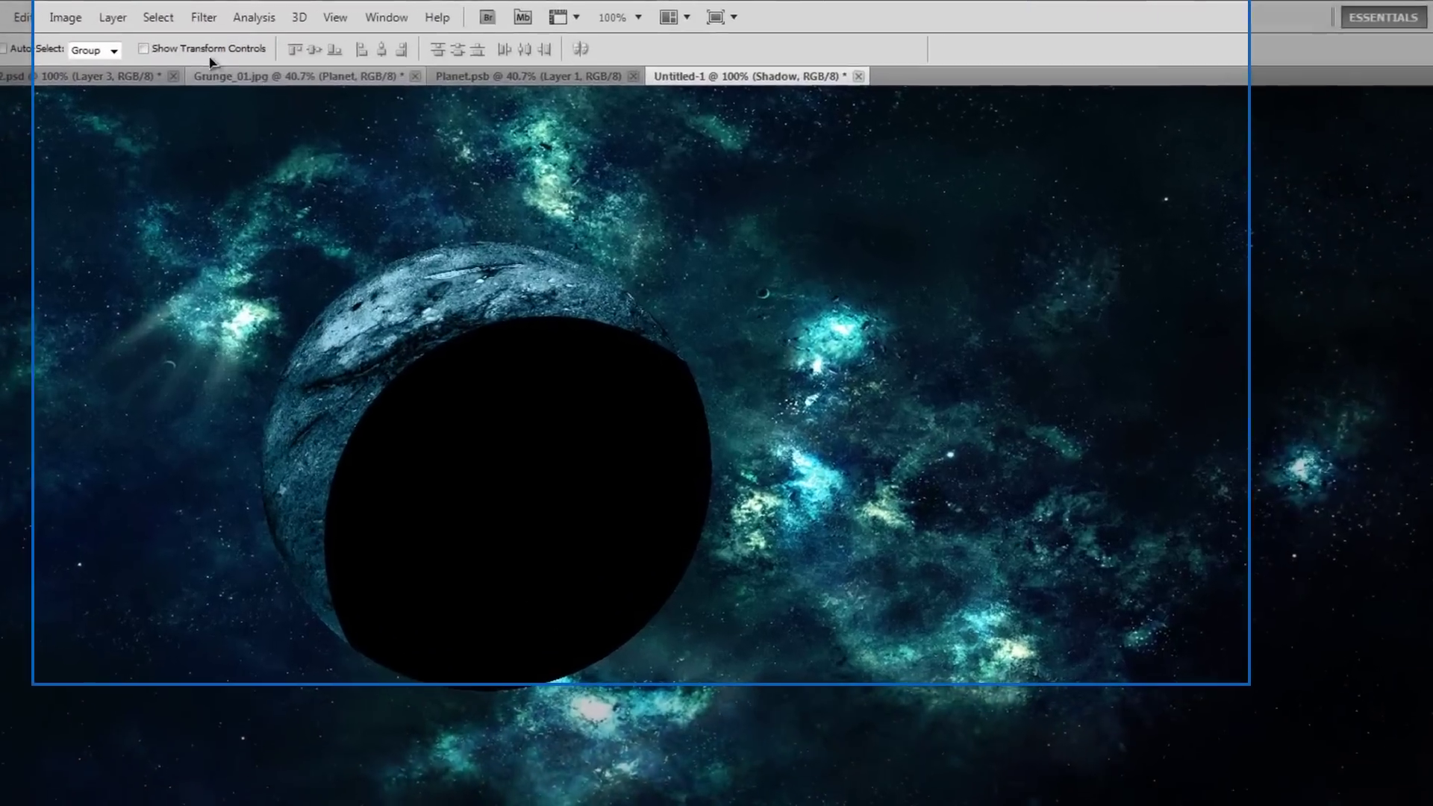
Step: Apply a Gaussian Blur with a radius of 76.8 pixels to the Shadow layer
left_click(210, 13)
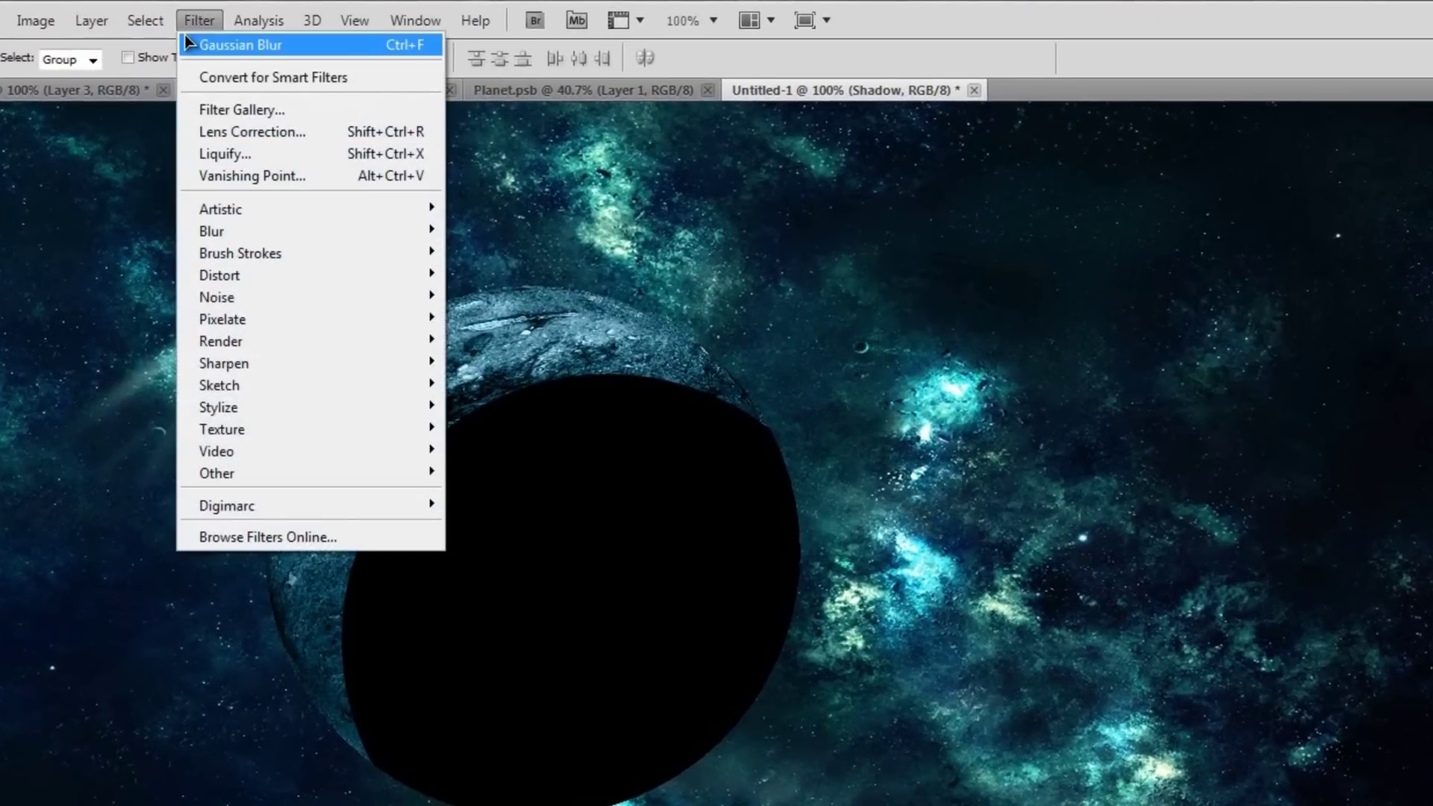
mouse_move(254, 231)
left_click(503, 314)
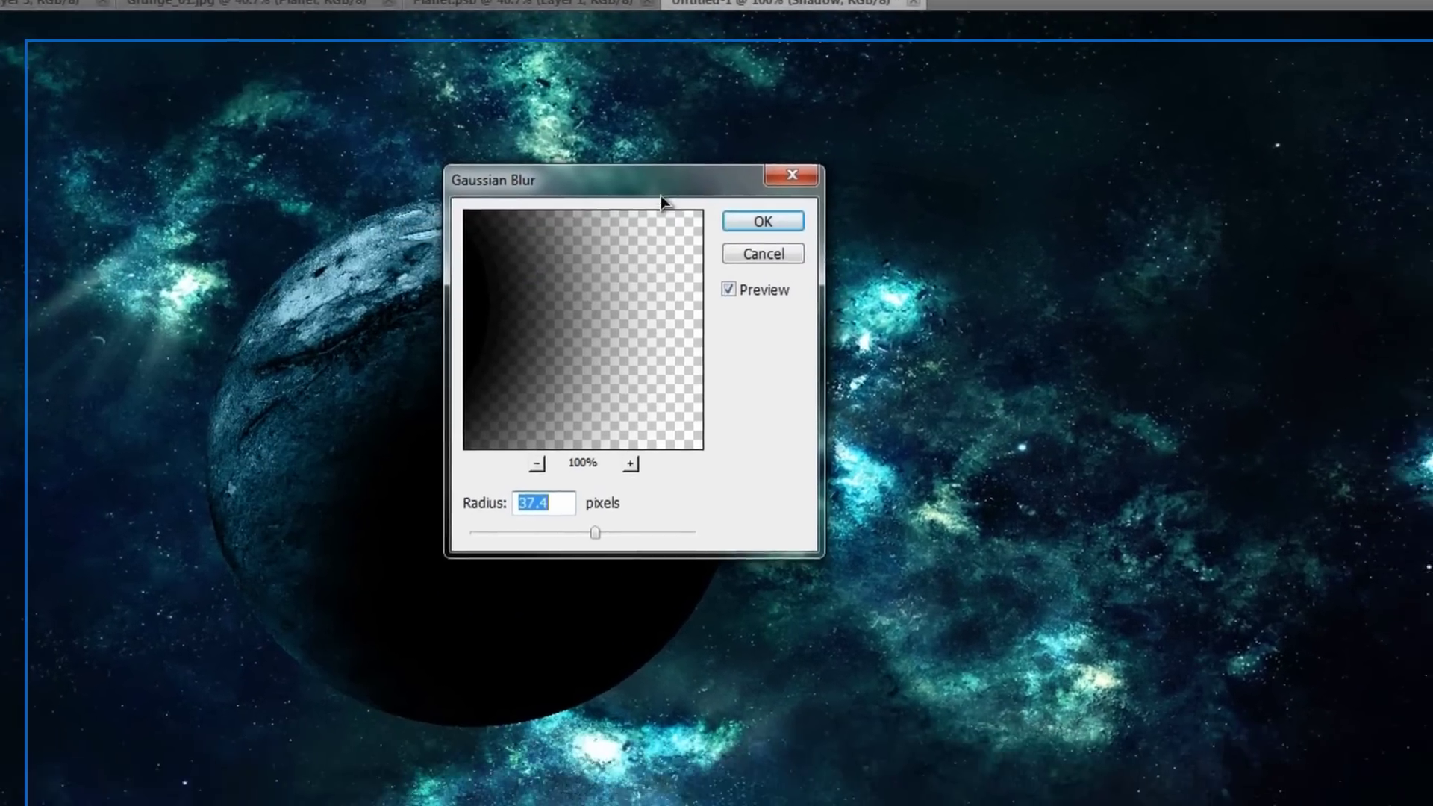
left_click_drag(726, 281, 1302, 458)
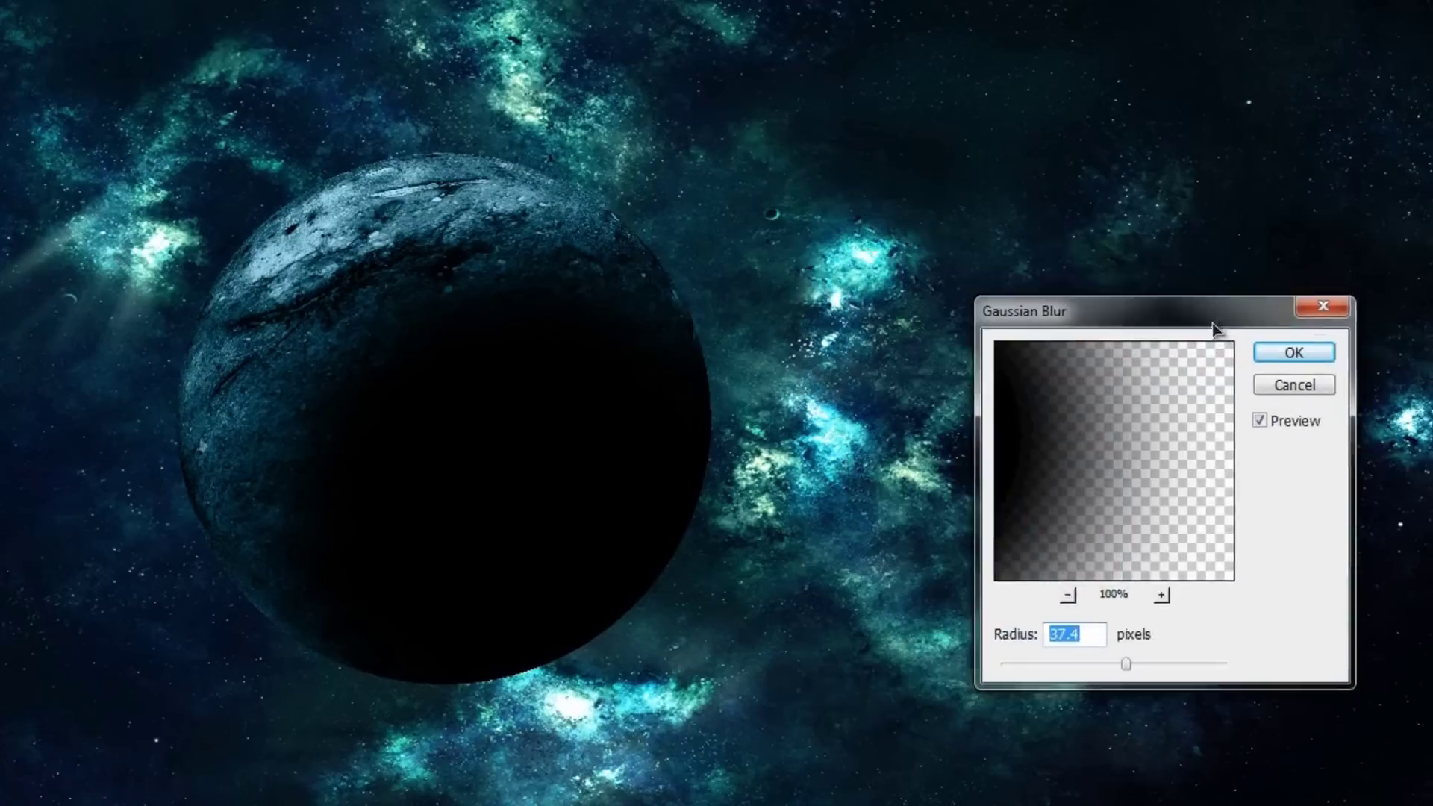
left_click_drag(1212, 328, 1119, 211)
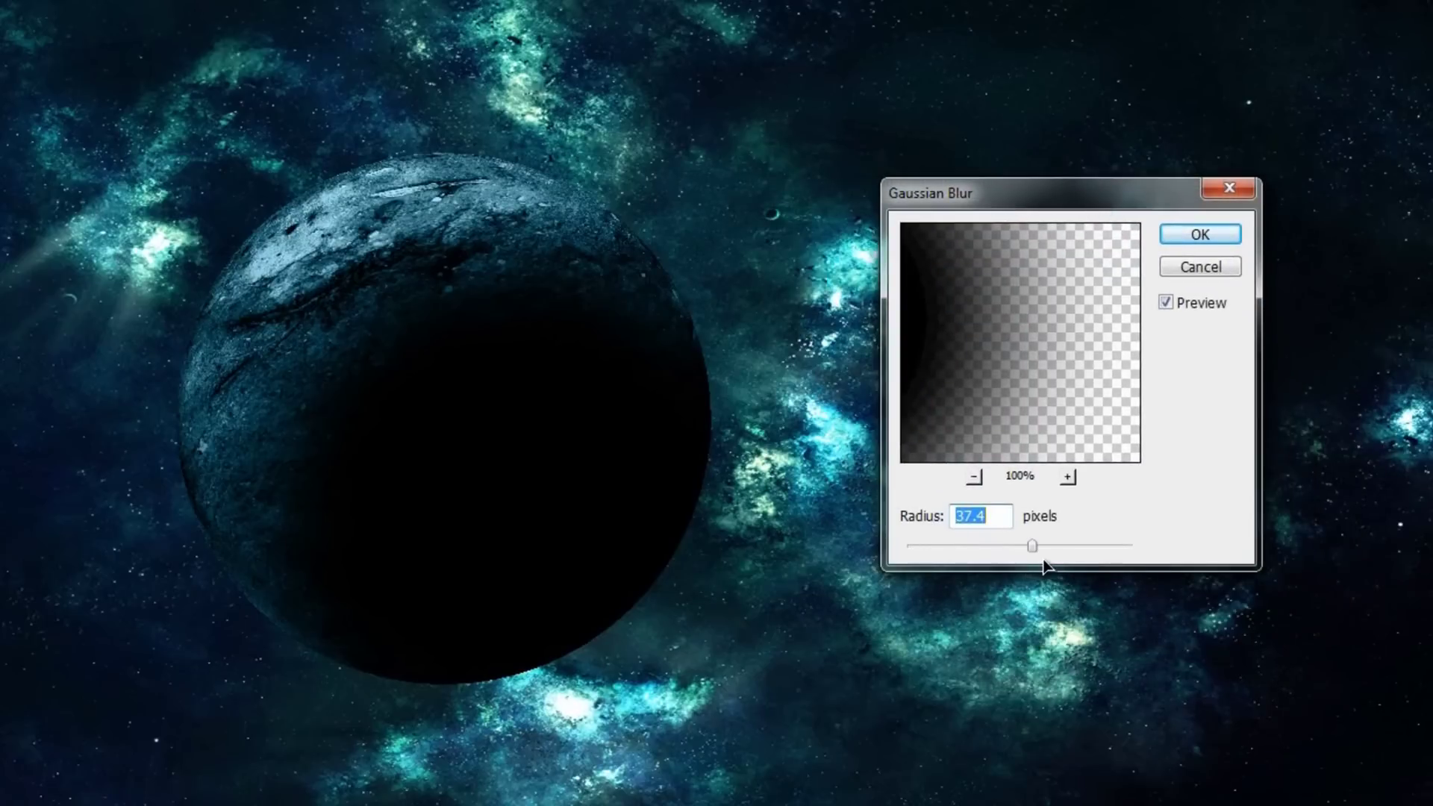
left_click_drag(1041, 548, 1081, 547)
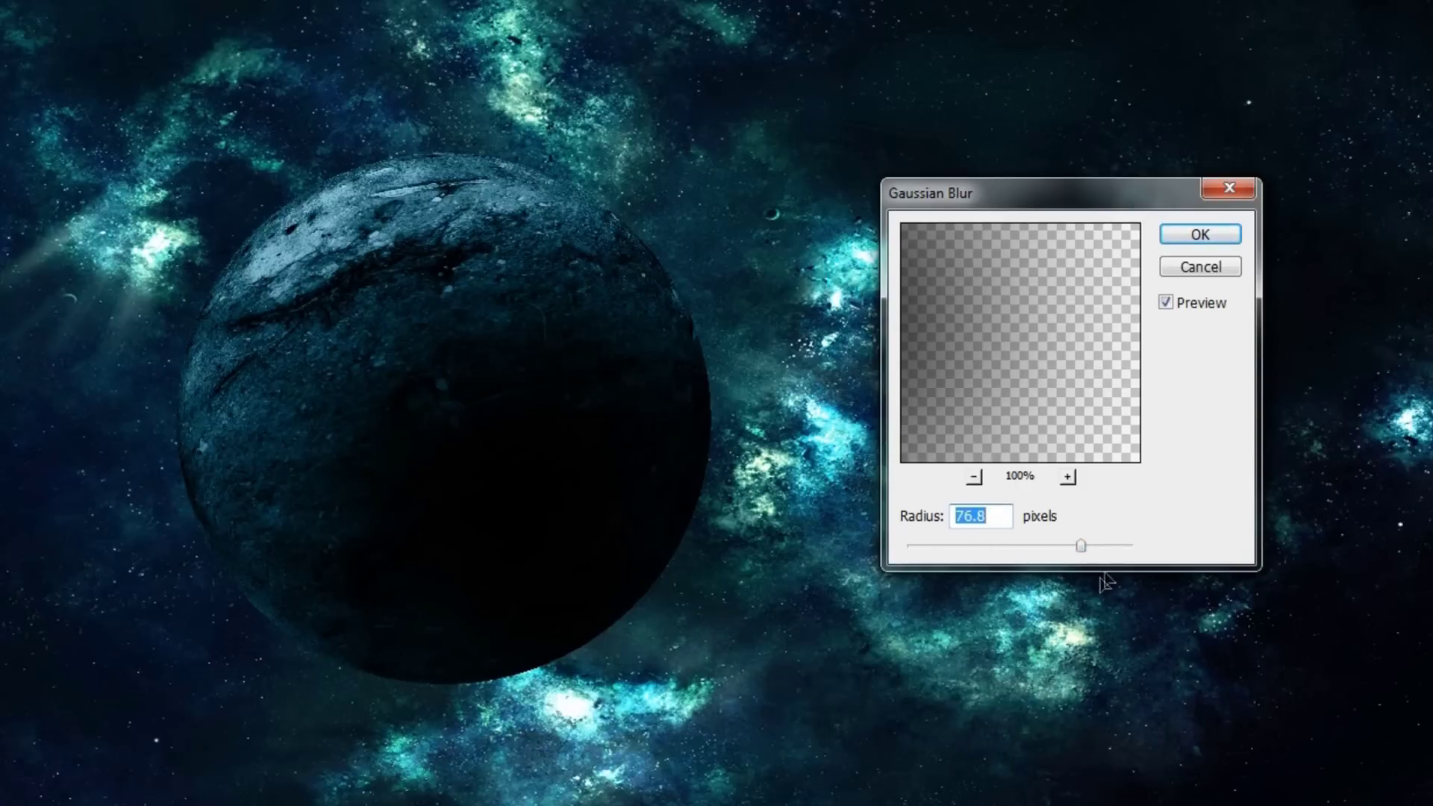
left_click(1000, 517)
mouse_move(1138, 197)
left_mouse_down()
mouse_move(1139, 185)
mouse_move(1138, 212)
left_mouse_up()
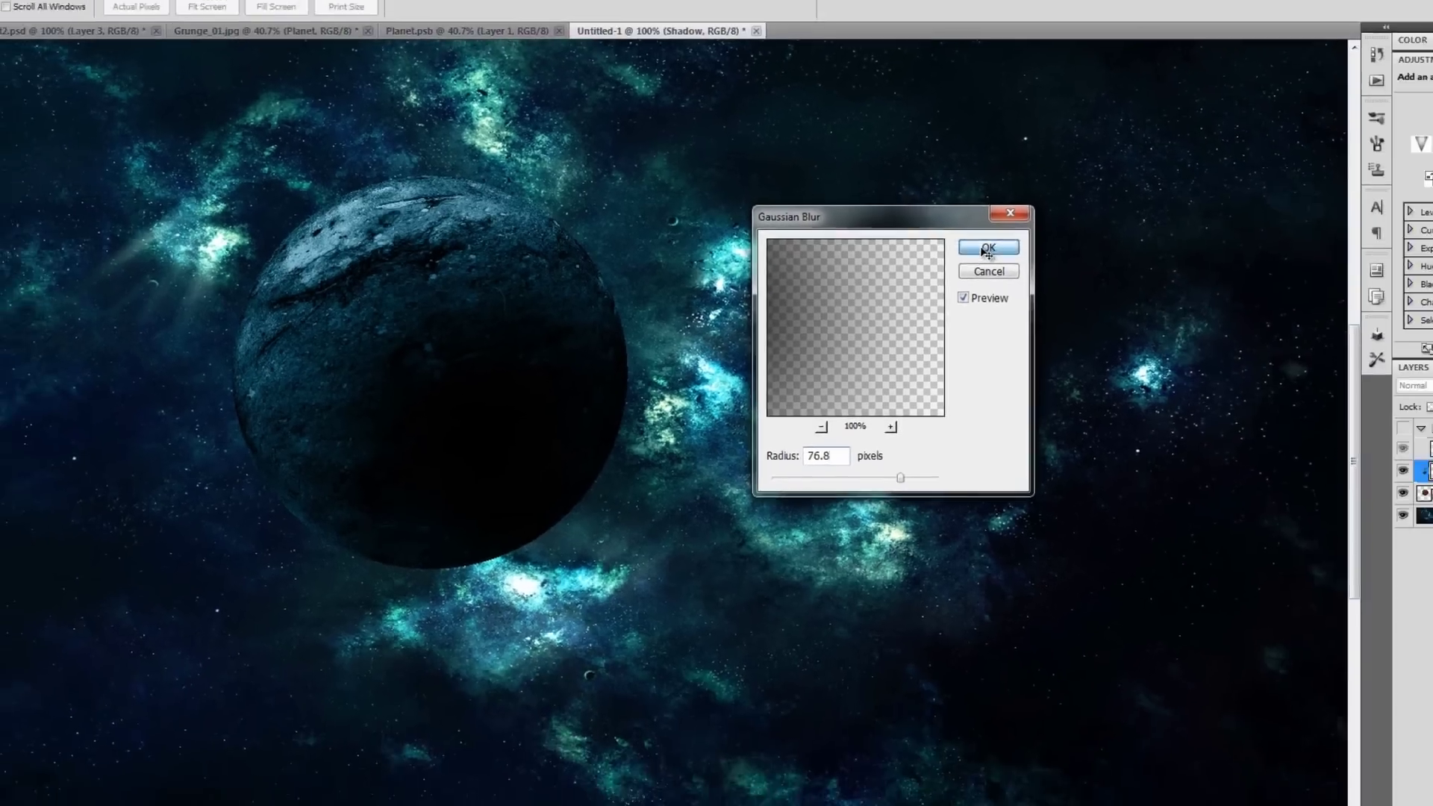
left_click(1199, 250)
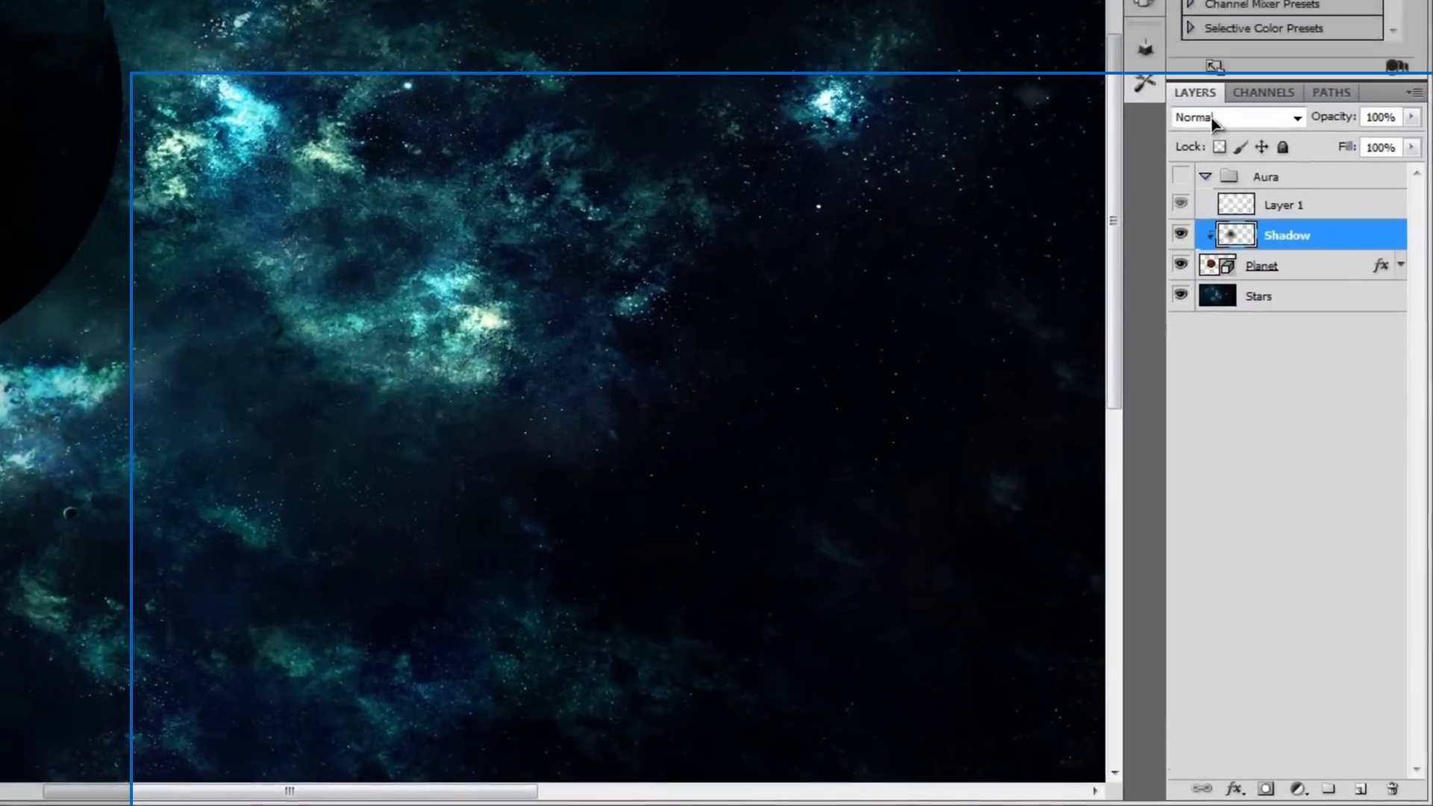
Step: Set the Shadow layer's blend mode to Overlay, then duplicate the layer and clip the copy to the planet
left_click(1291, 367)
left_click(1219, 387)
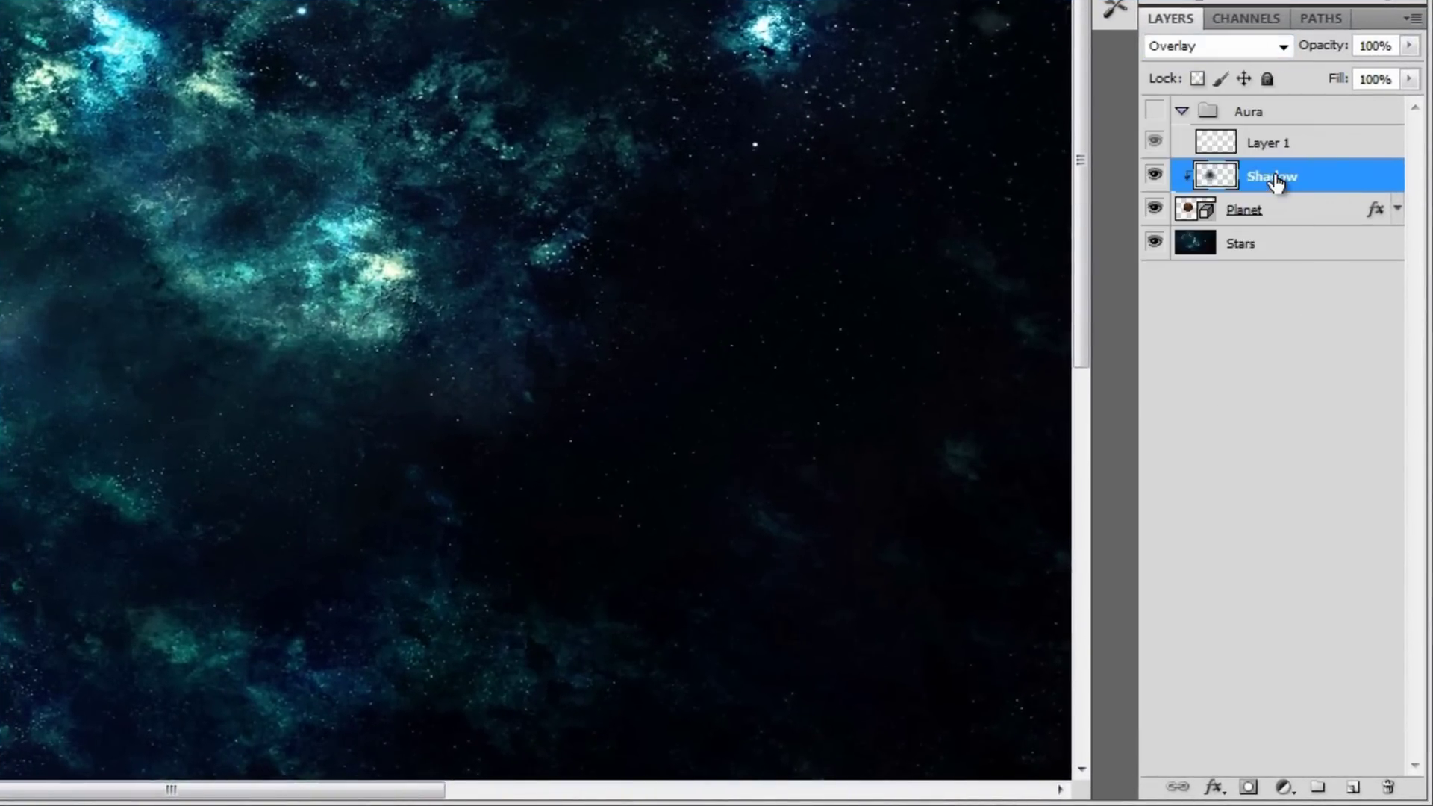
key("ctrl+j")
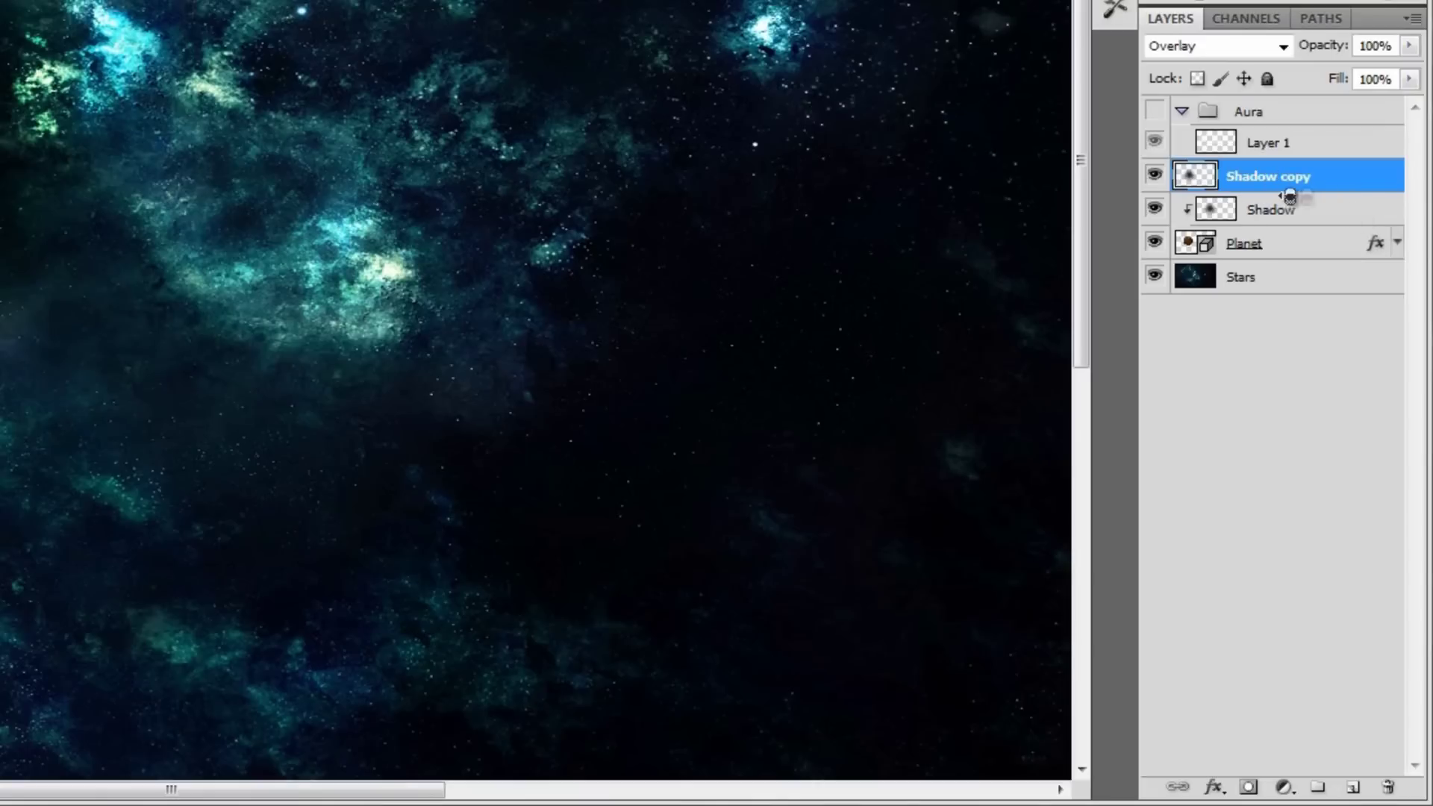
left_click(1349, 193, "alt")
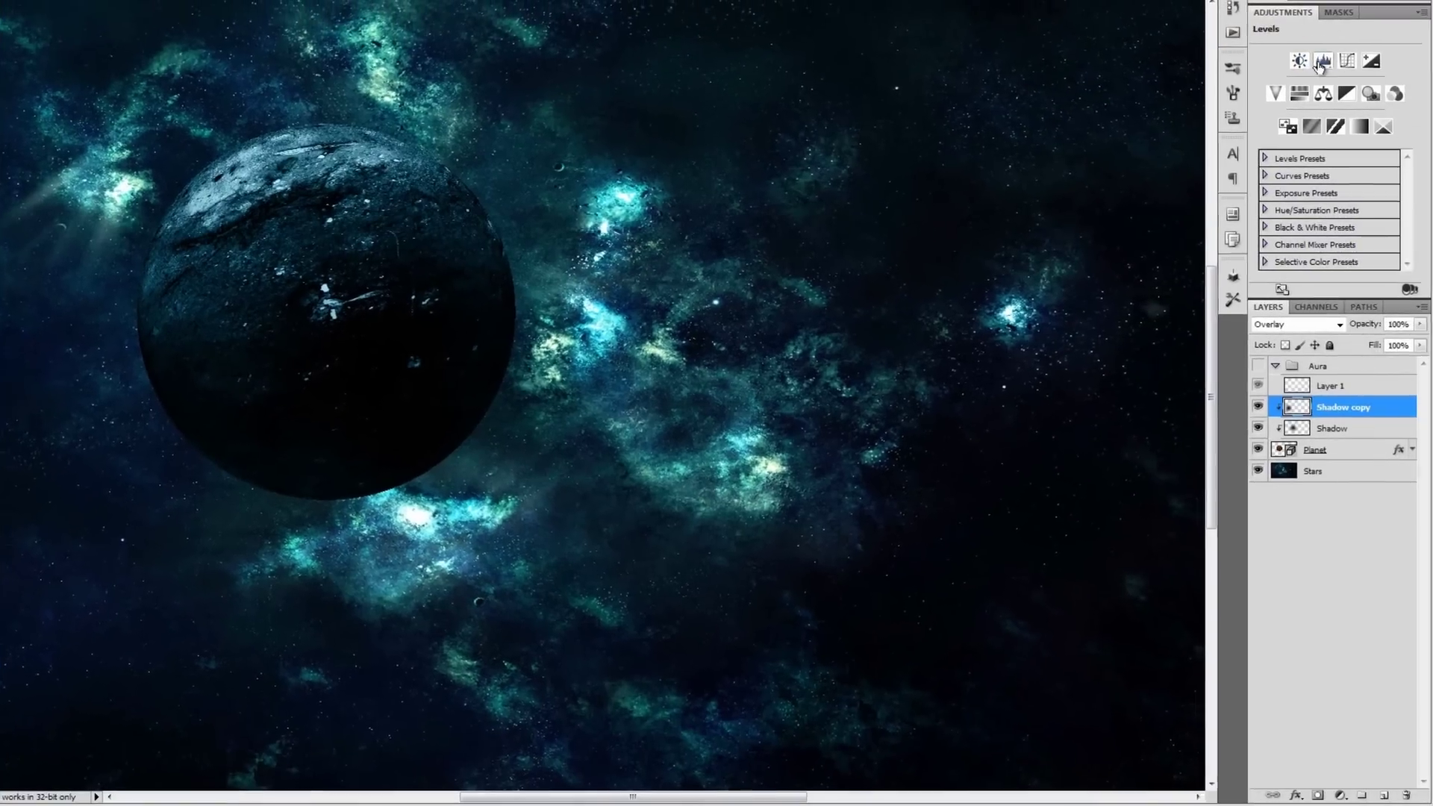
Step: Add a Levels adjustment clipped to the planet, with input levels of 0 for shadows, 0.66 for midtones and 130 for highlights
left_click(1321, 62)
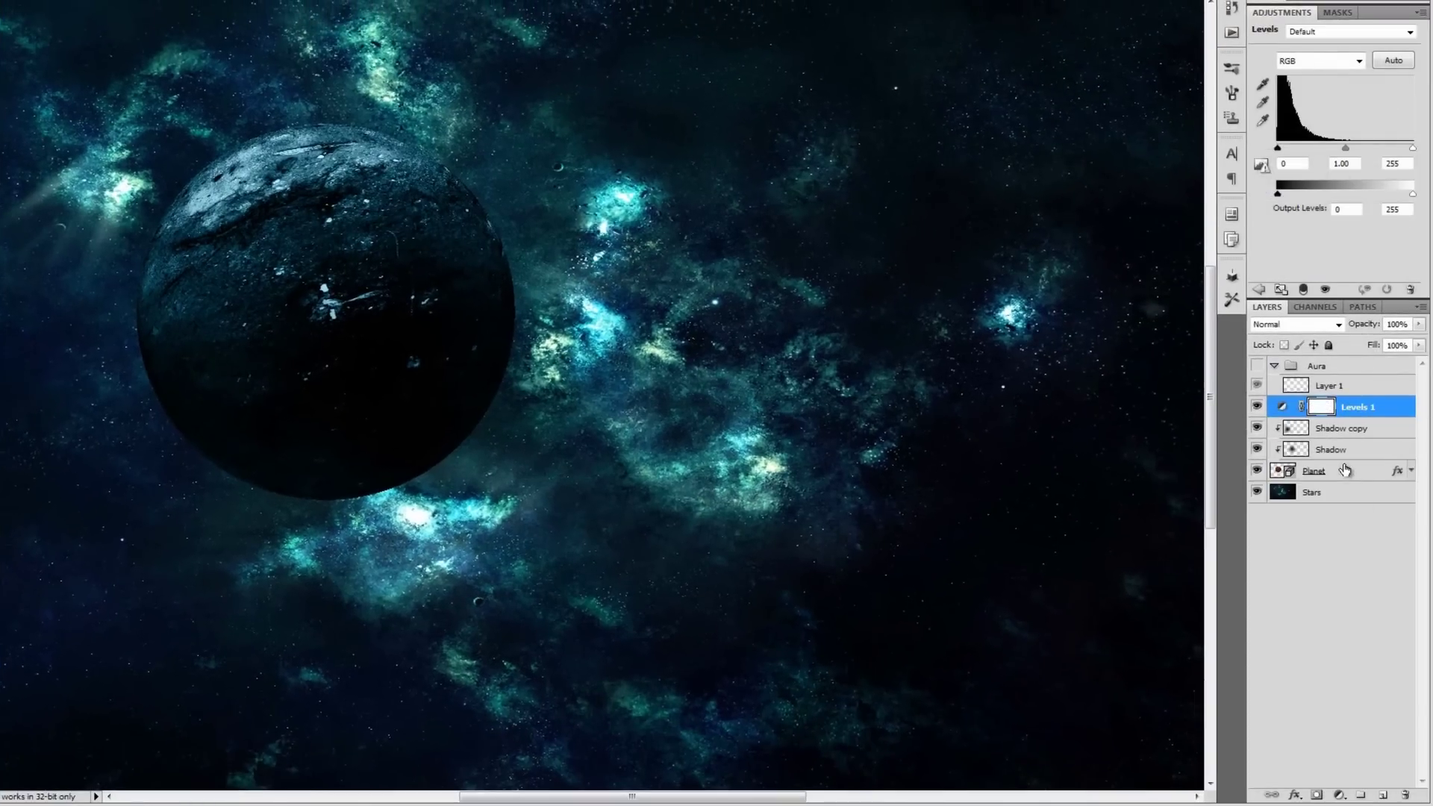
left_click(1376, 417, "alt")
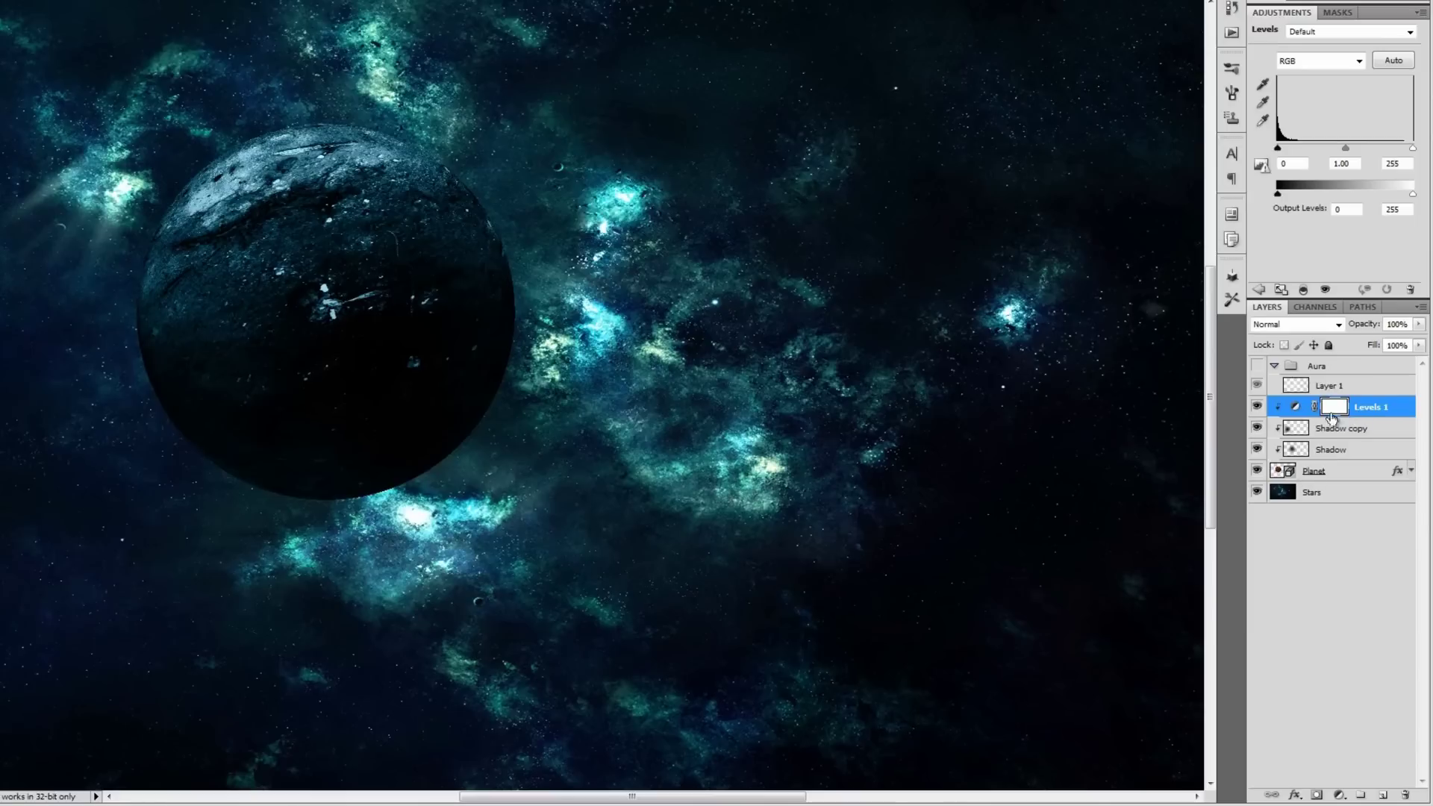
left_click_drag(1413, 151, 1348, 151)
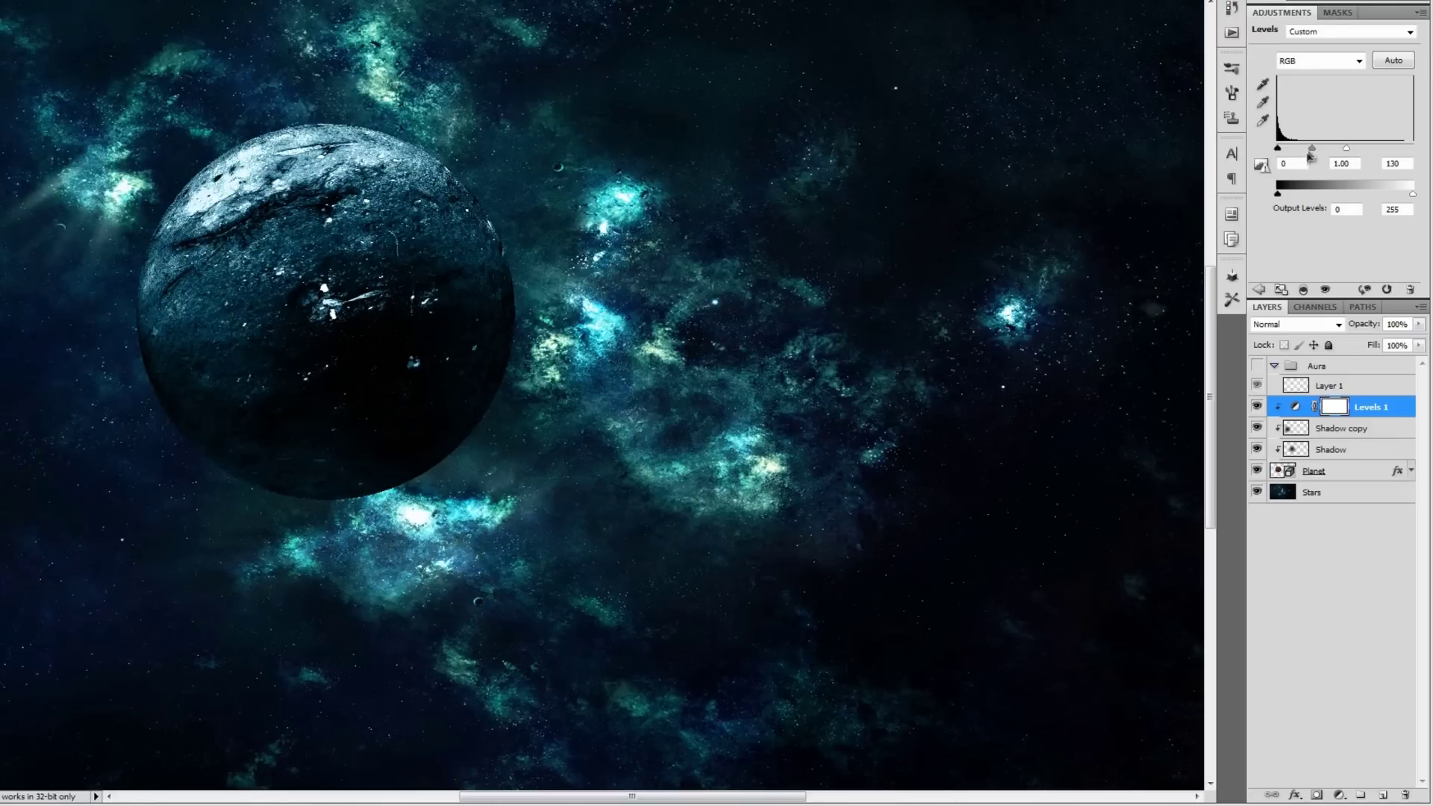
left_click_drag(1311, 148, 1321, 149)
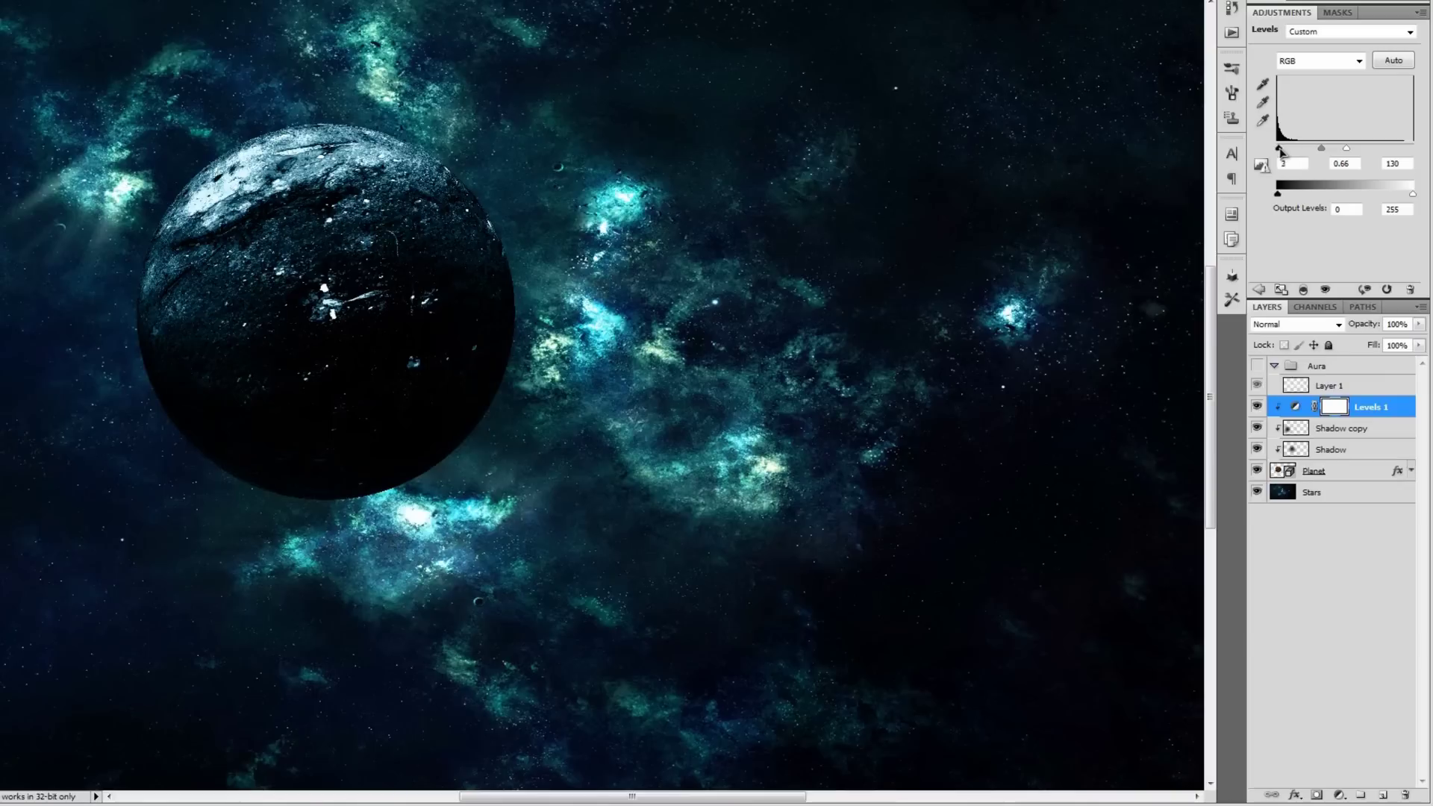
left_click_drag(1285, 153, 1257, 153)
Step: Add an Outer Glow effect to the Planet layer with the Overlay blend mode
left_click(1340, 451)
left_click(1337, 475)
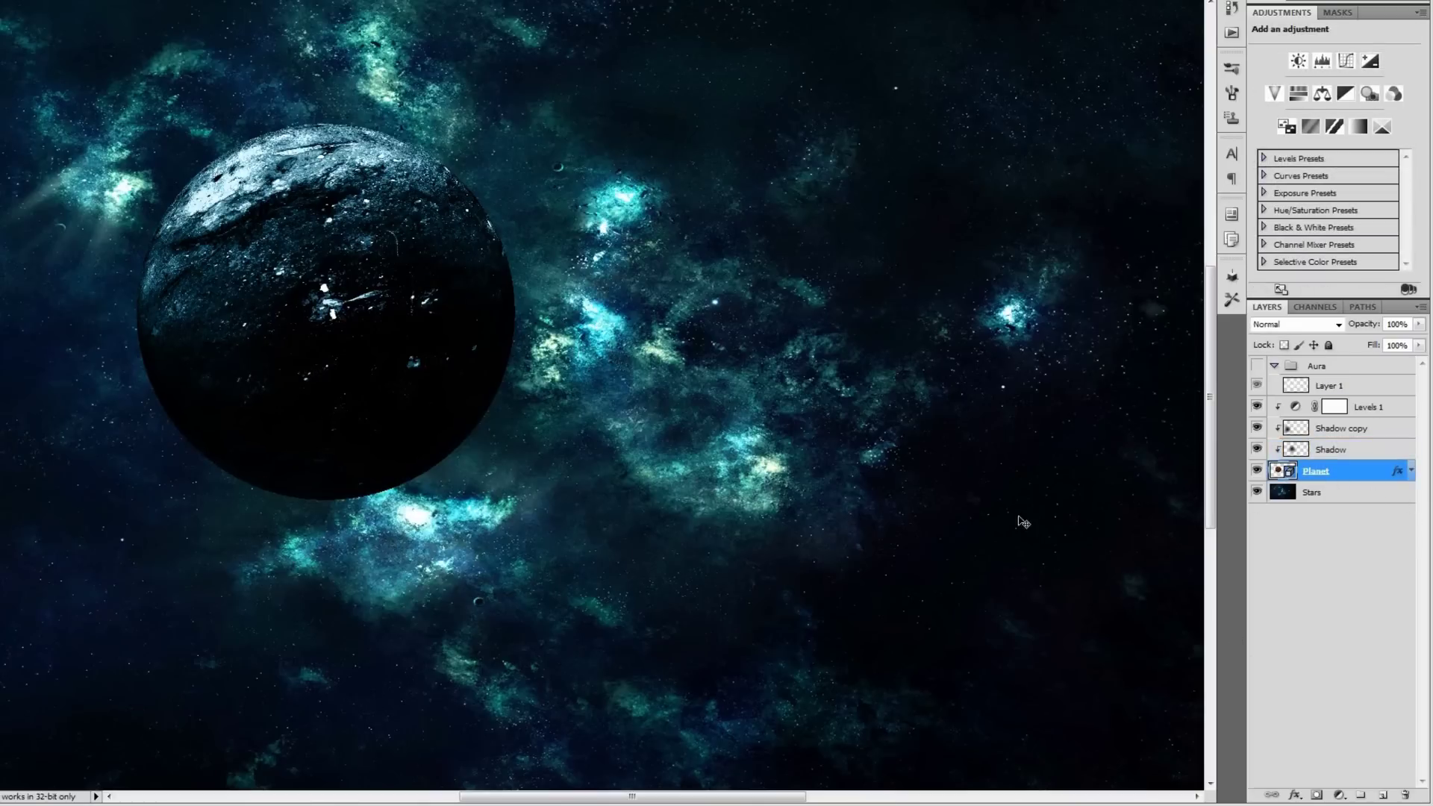
left_click(1295, 797)
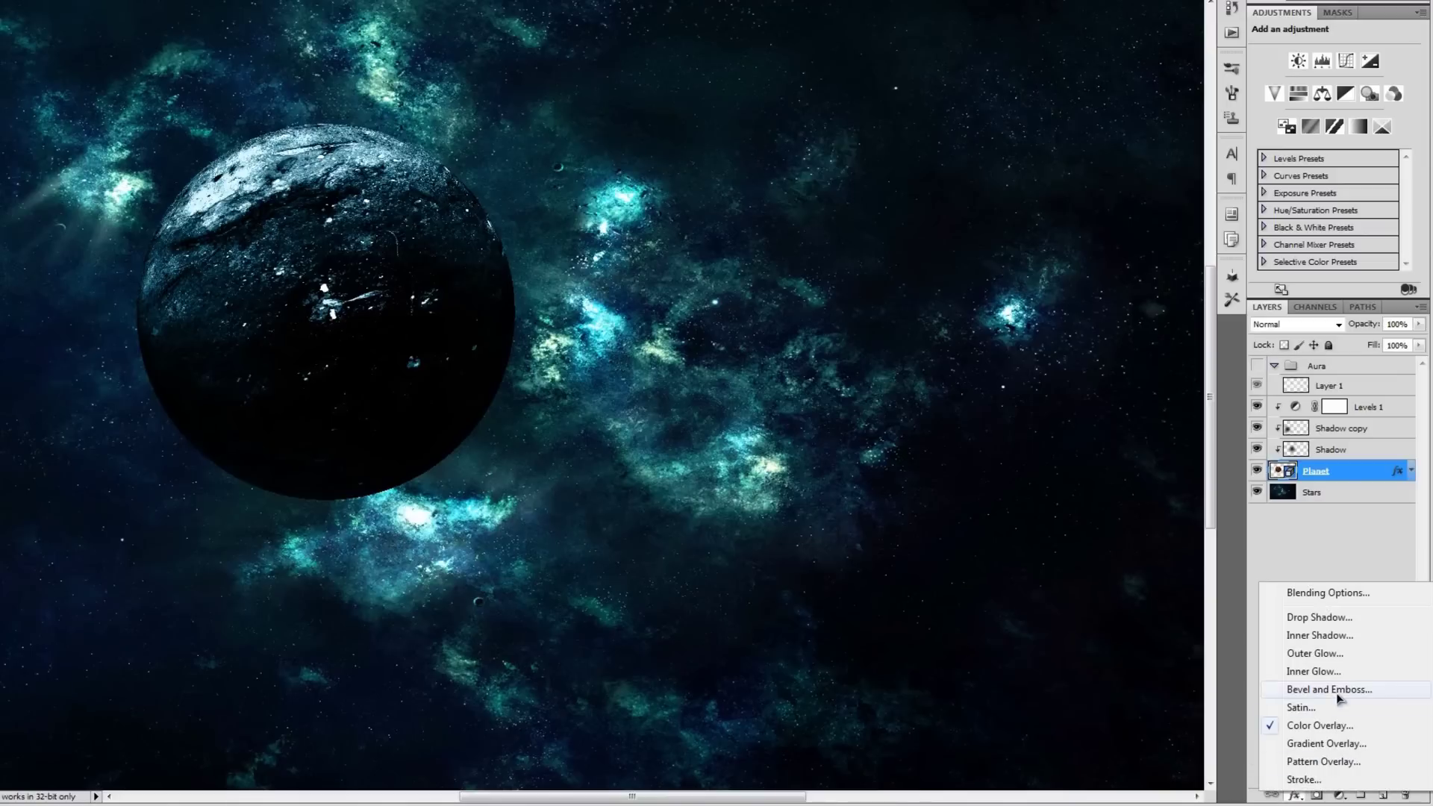
left_click(1340, 654)
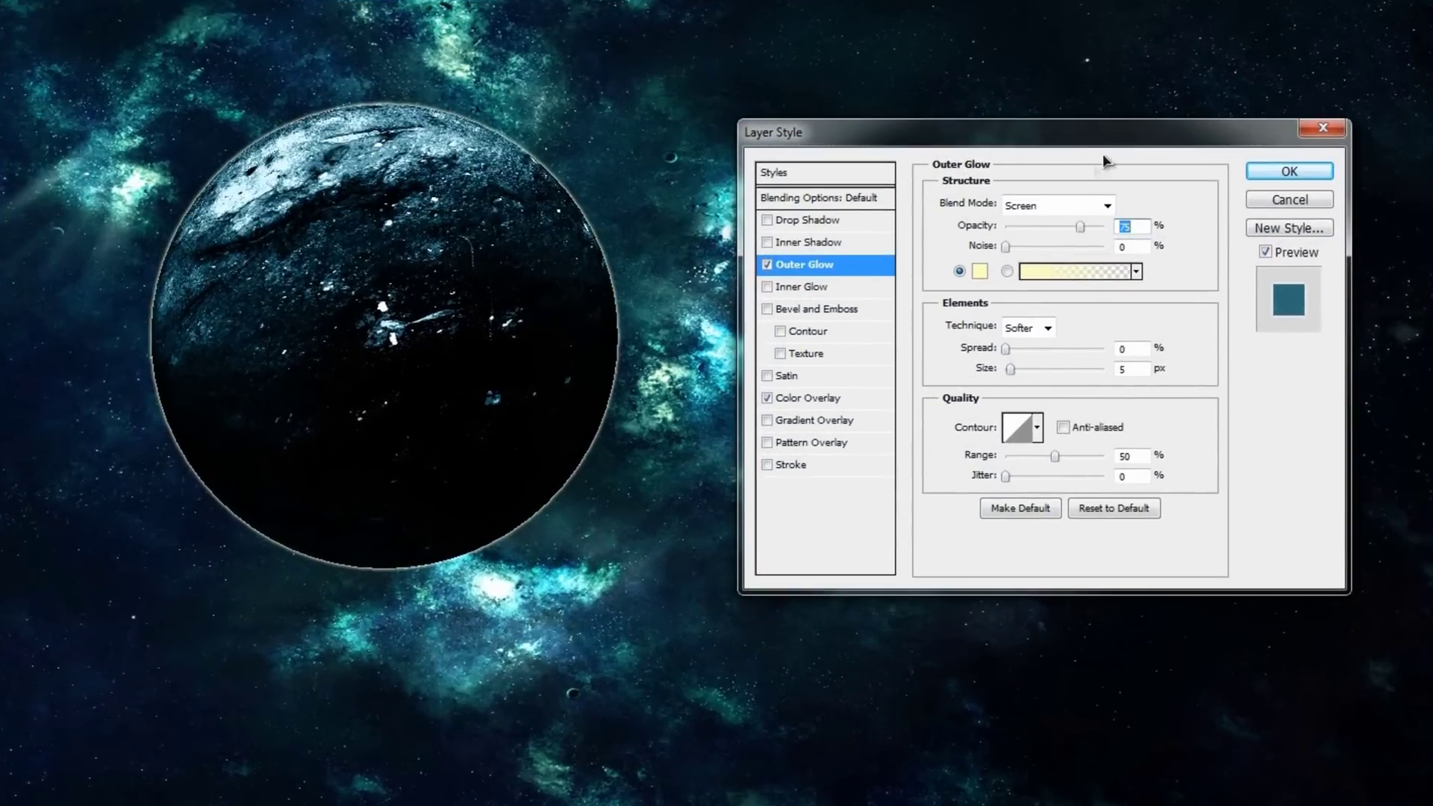
left_click(1097, 205)
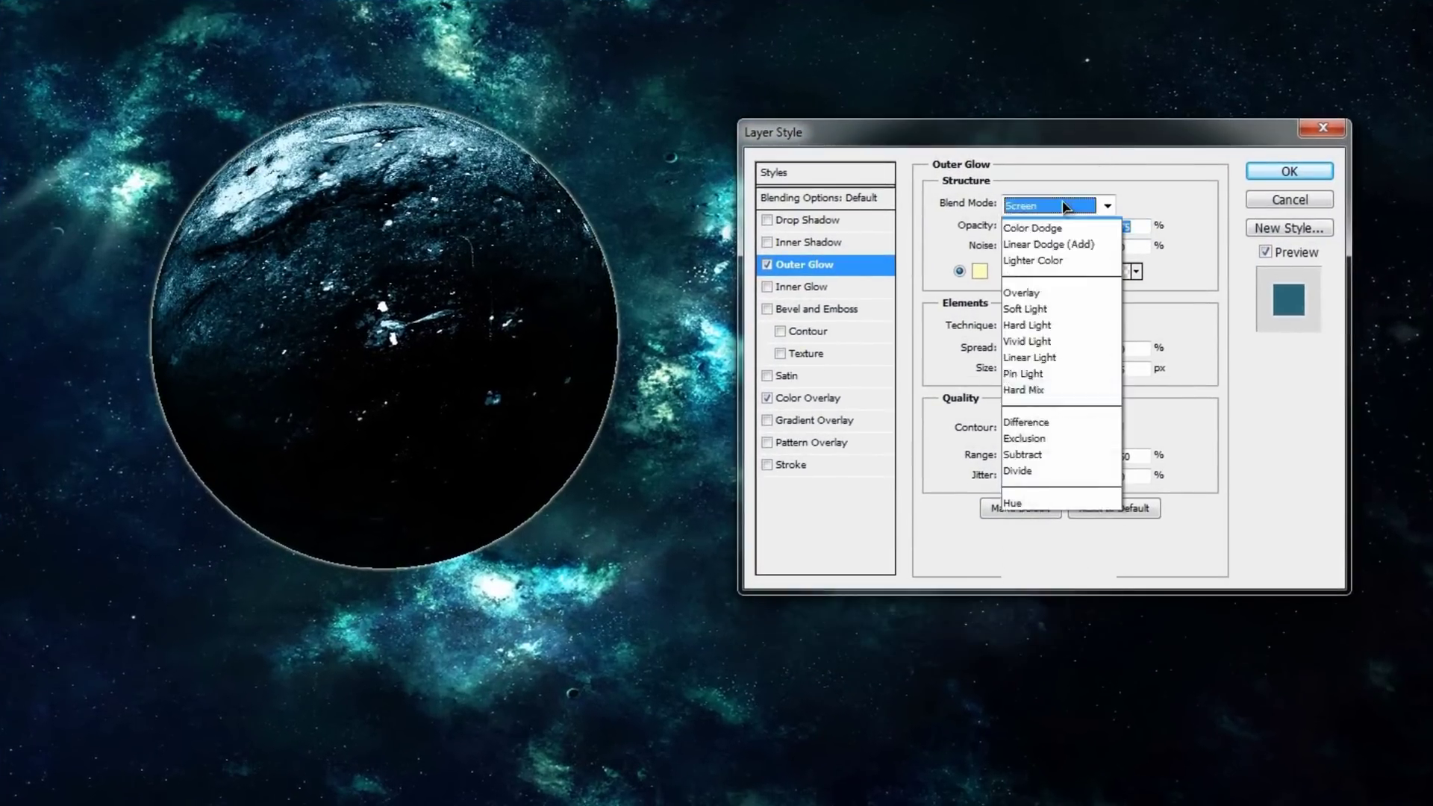
left_click(1048, 467)
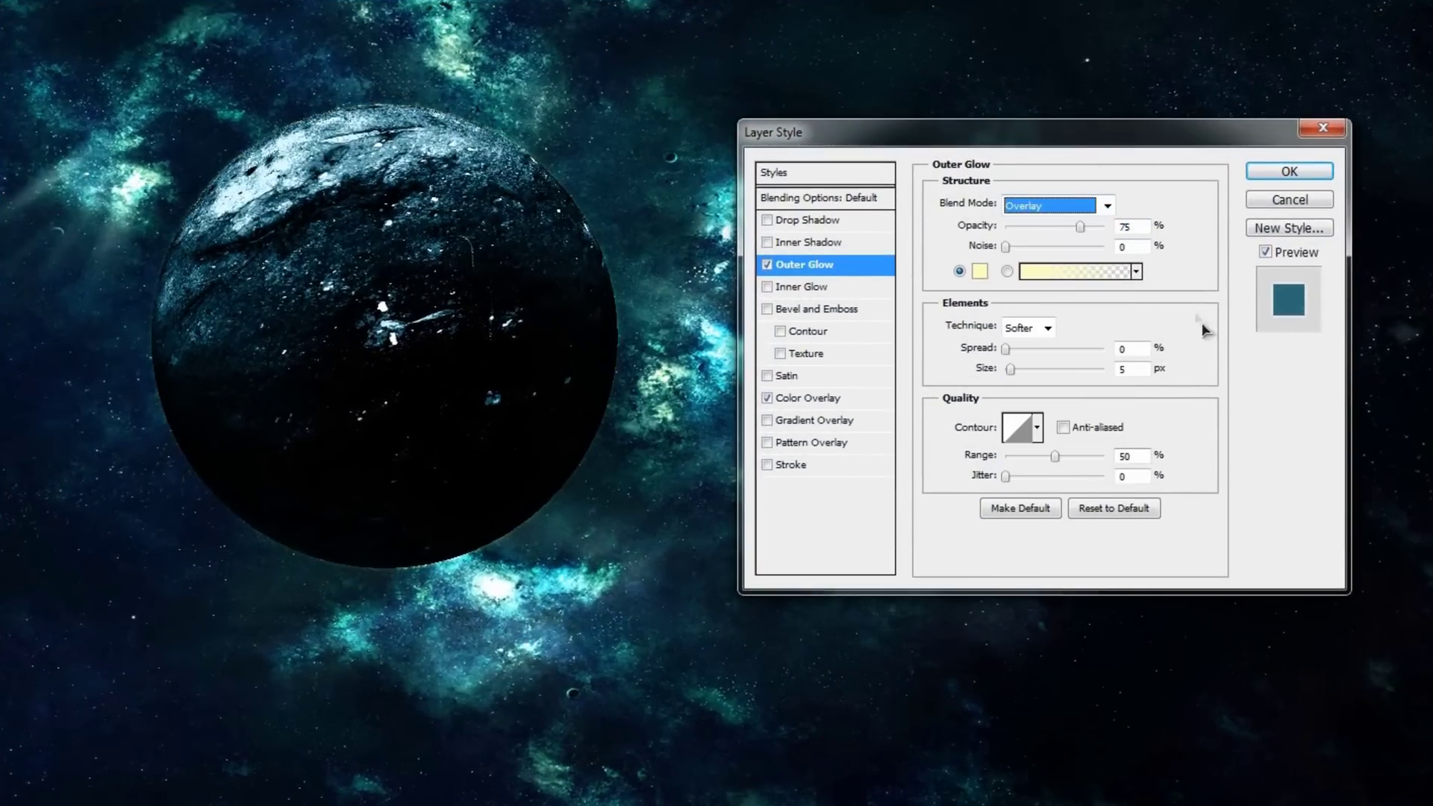
key("Tab")
Step: Set the outer glow colour to dark teal 23655e sampled from the nebula just above the planet
left_click(981, 268)
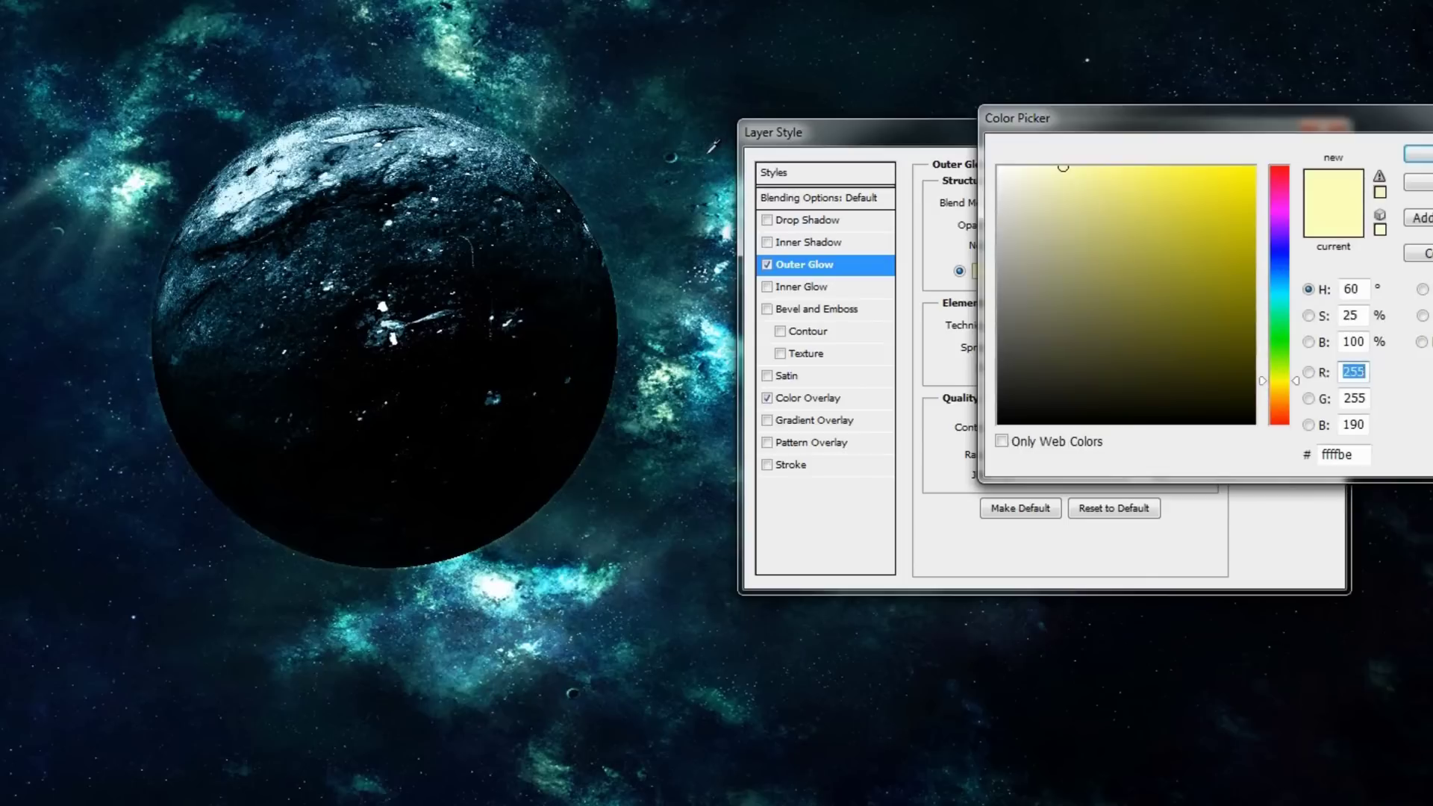
left_click(546, 91)
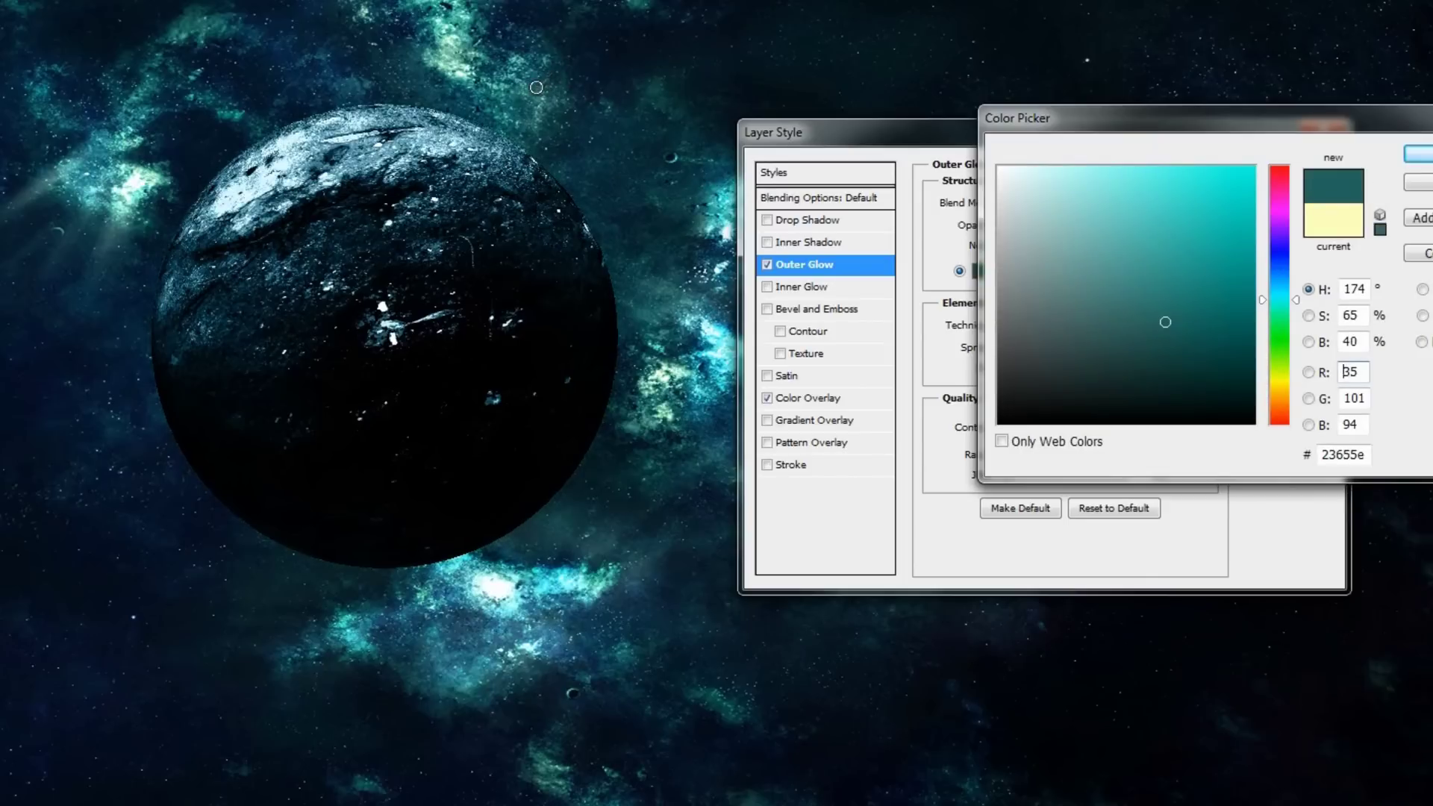
left_click(1418, 154)
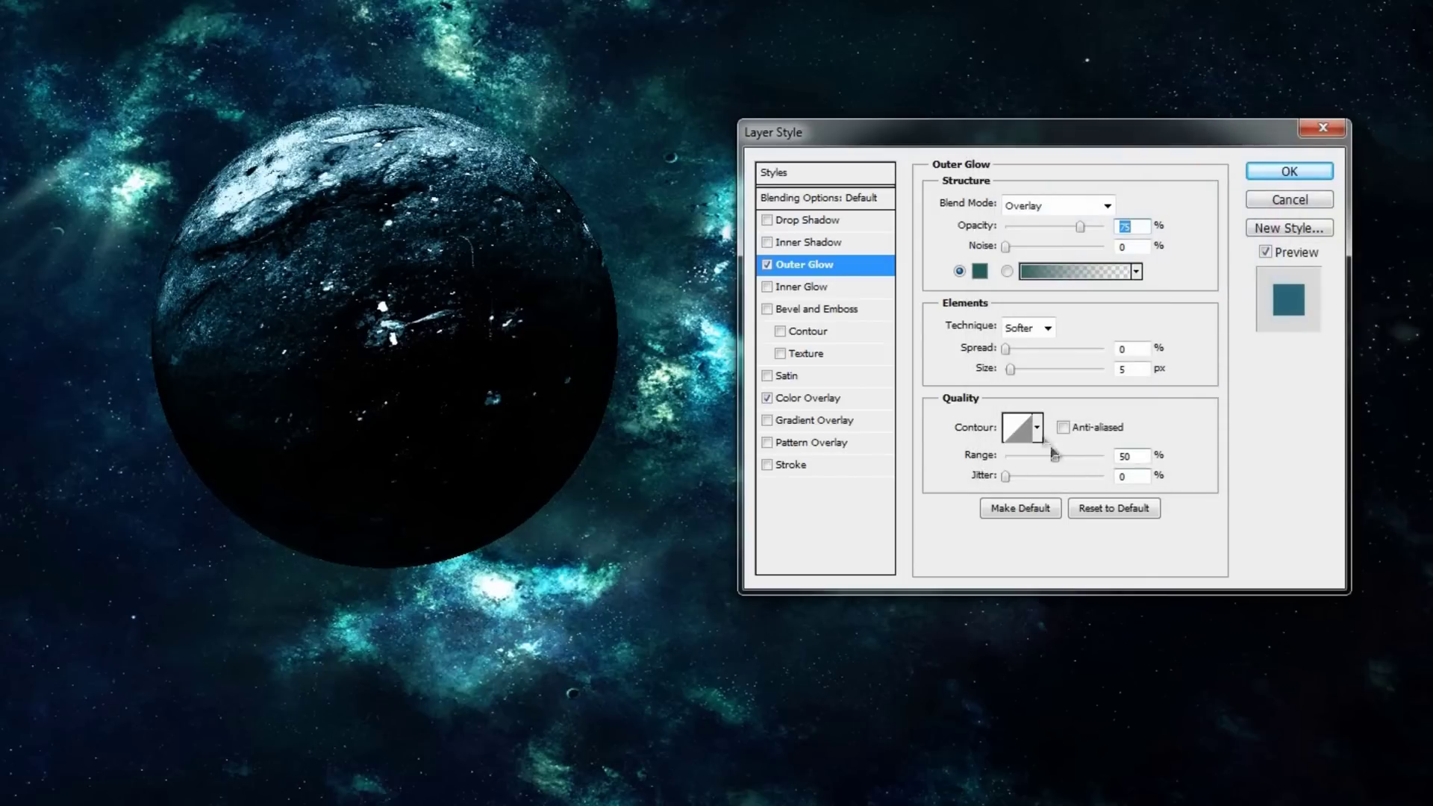
Step: Set the outer glow size to about 51 px and its colour to bright cyan 6ffffa sampled from the nebula
left_click_drag(1010, 369, 1030, 375)
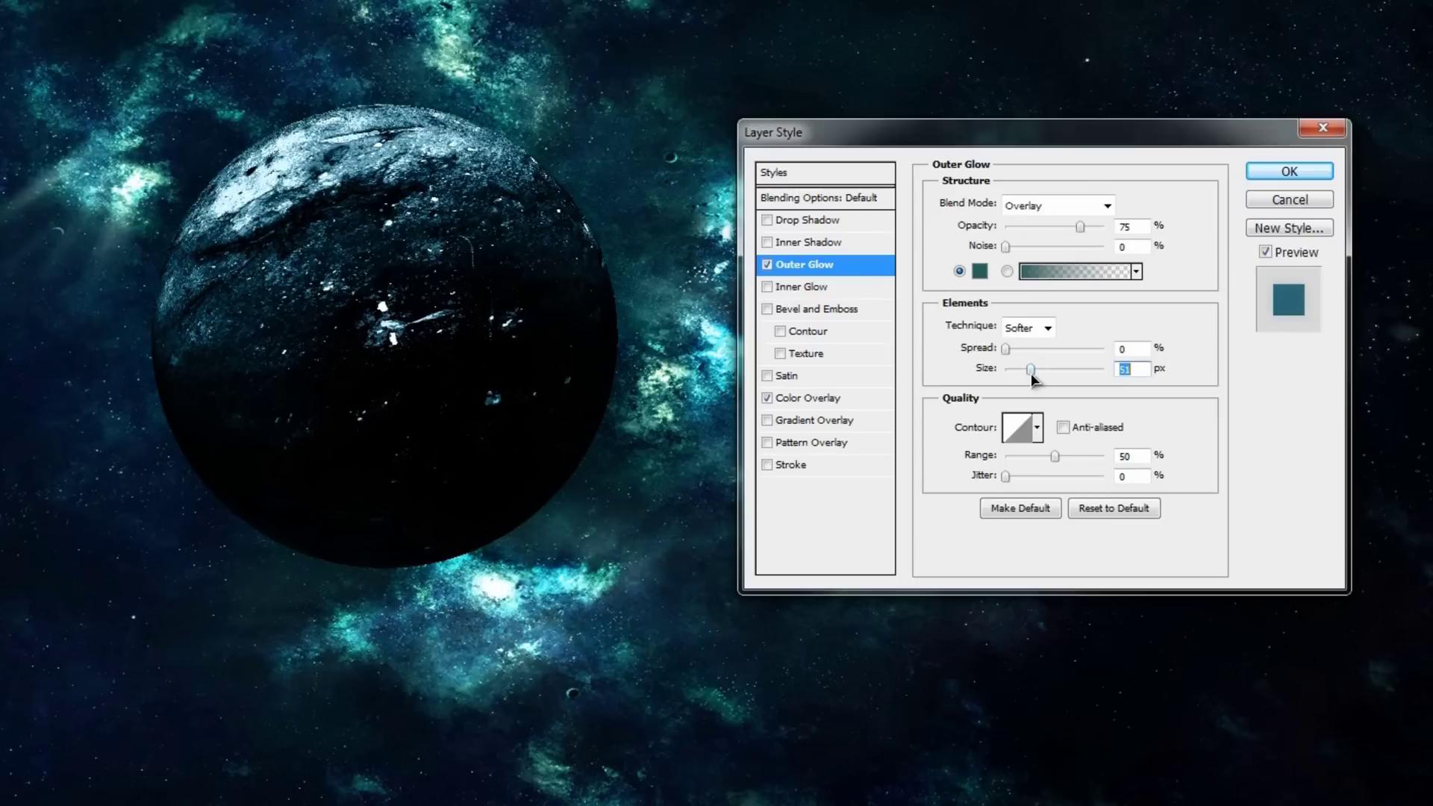
left_click(980, 271)
left_click(718, 342)
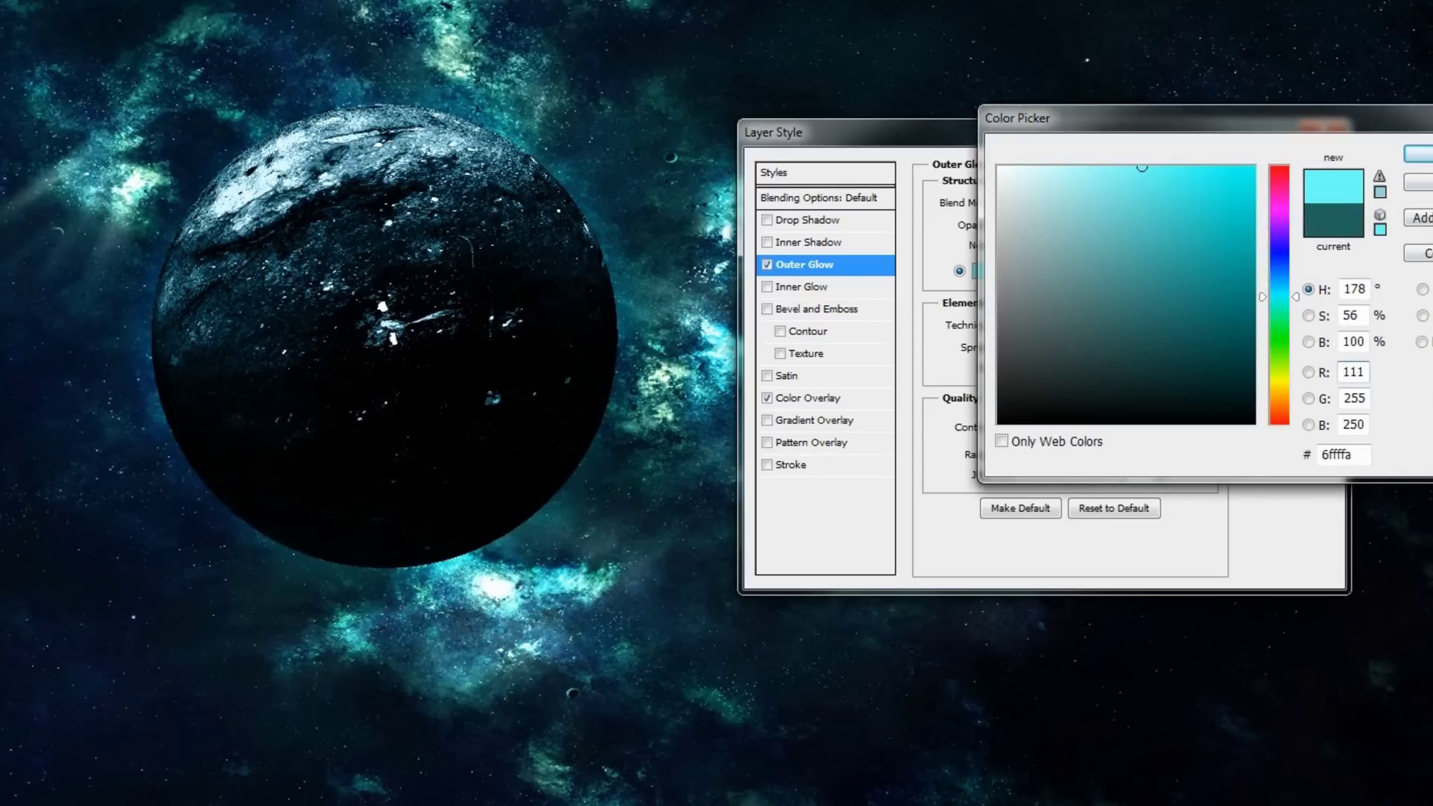
key("Return")
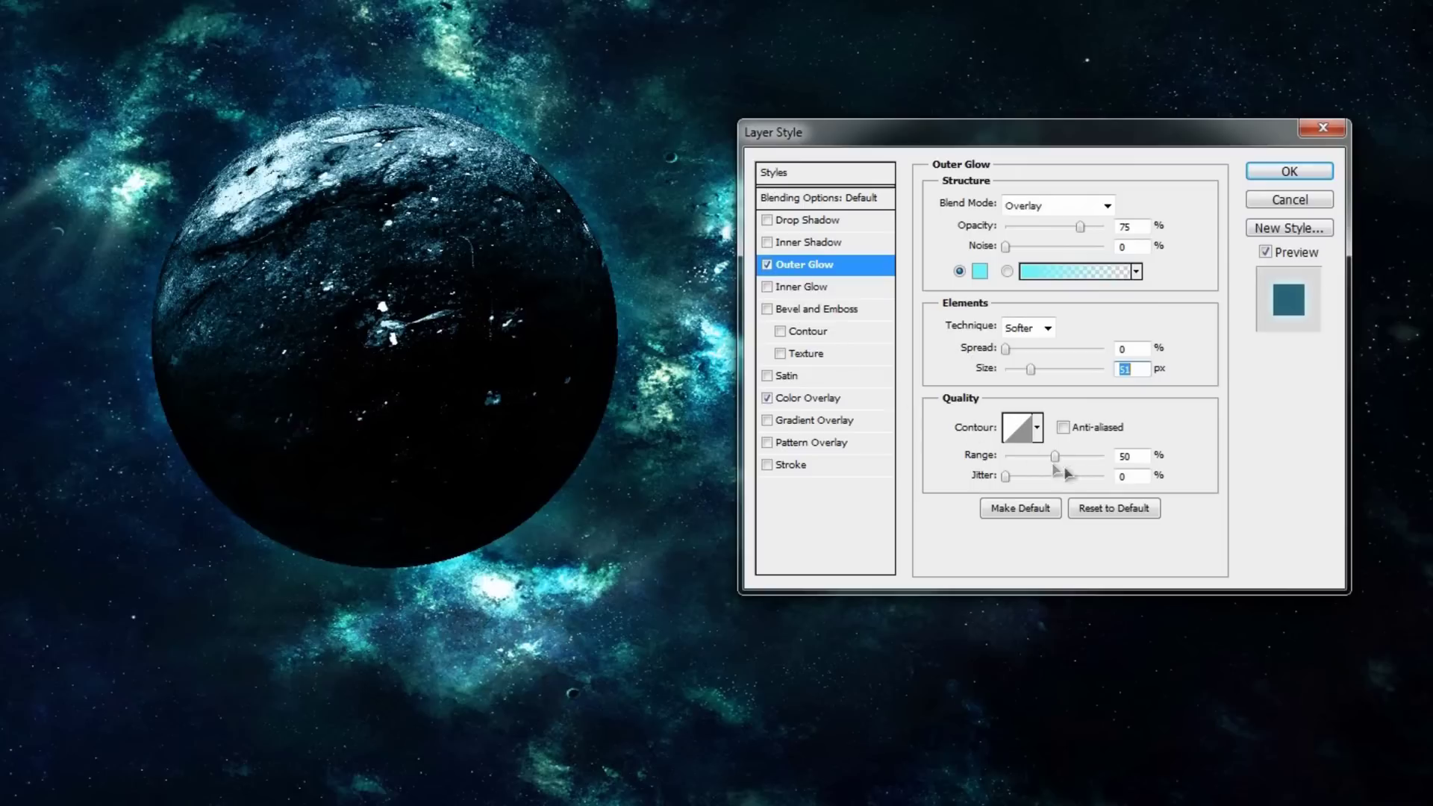
Step: Add an Inner Glow effect to the Planet layer with the Color Dodge blend mode and pale cyan c8ffff sampled from the nebula
left_click(813, 287)
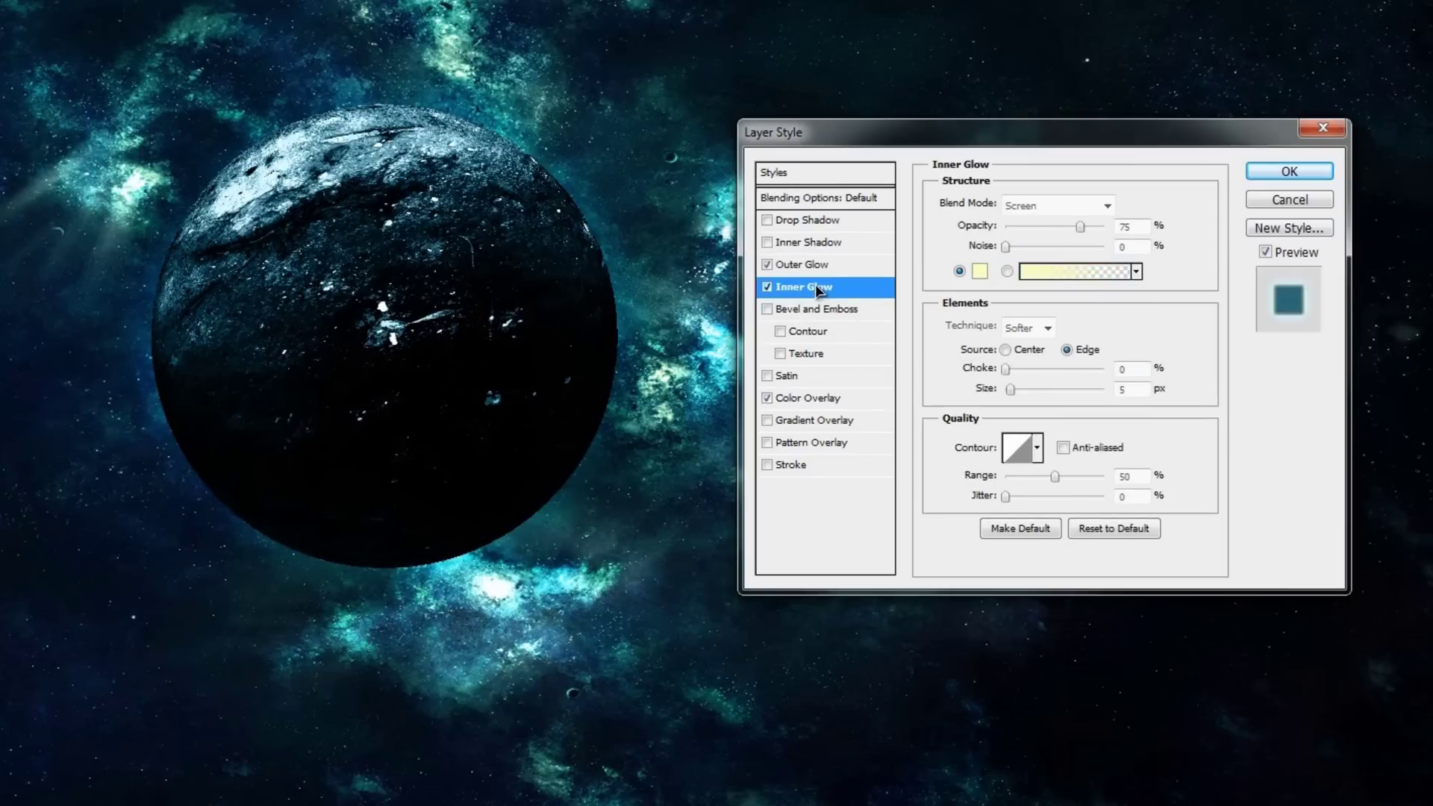
left_click(1061, 208)
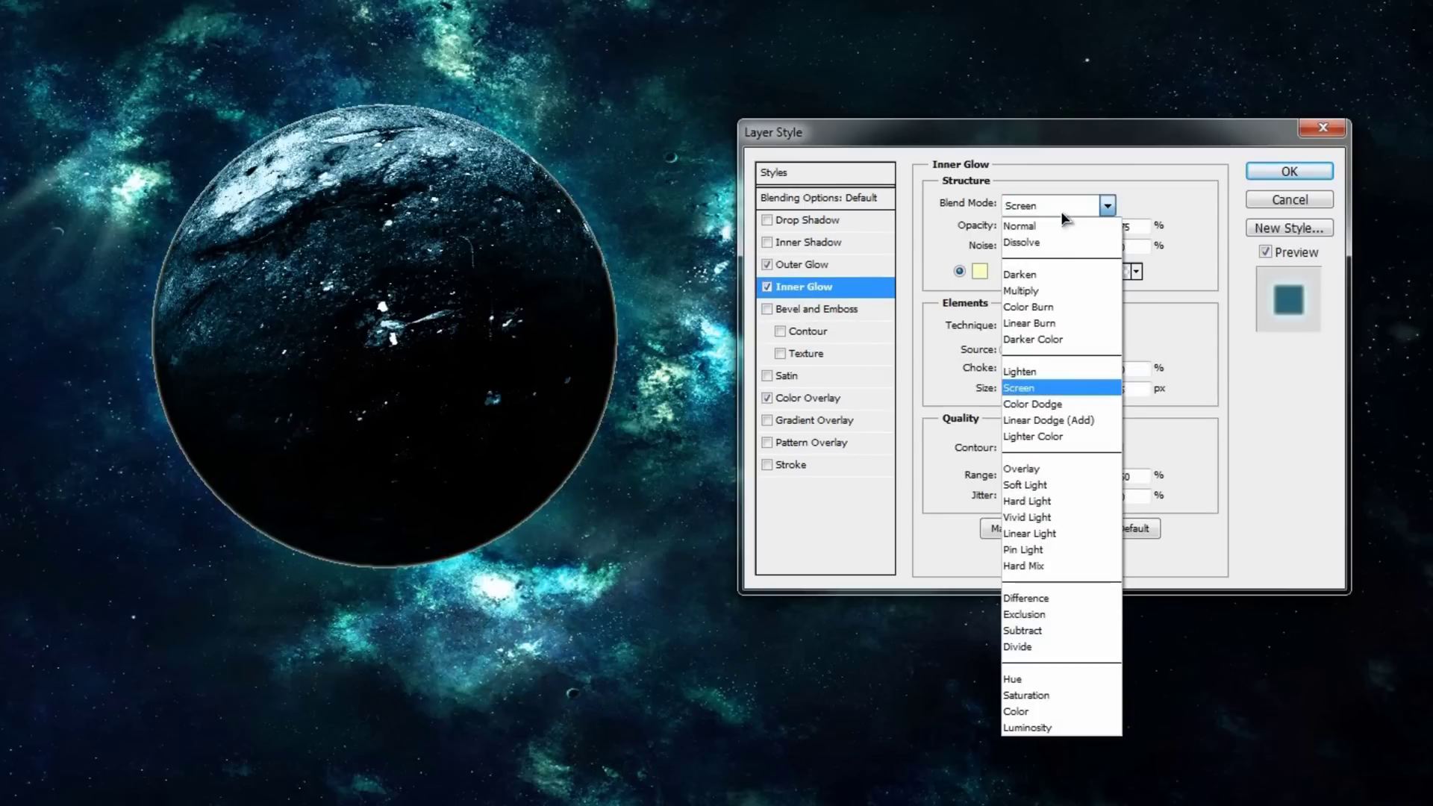
left_click(1072, 401)
left_click(980, 270)
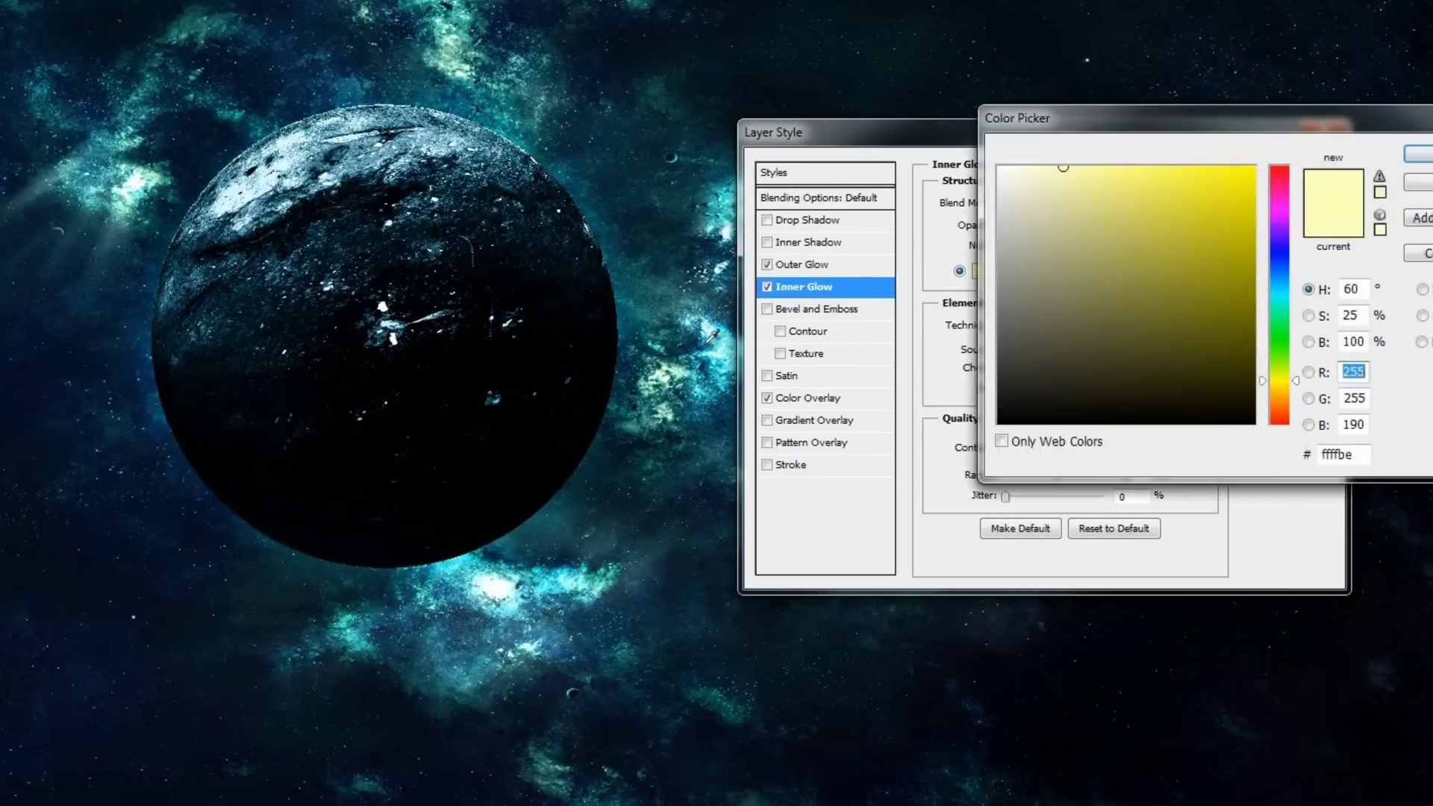
left_click(684, 314)
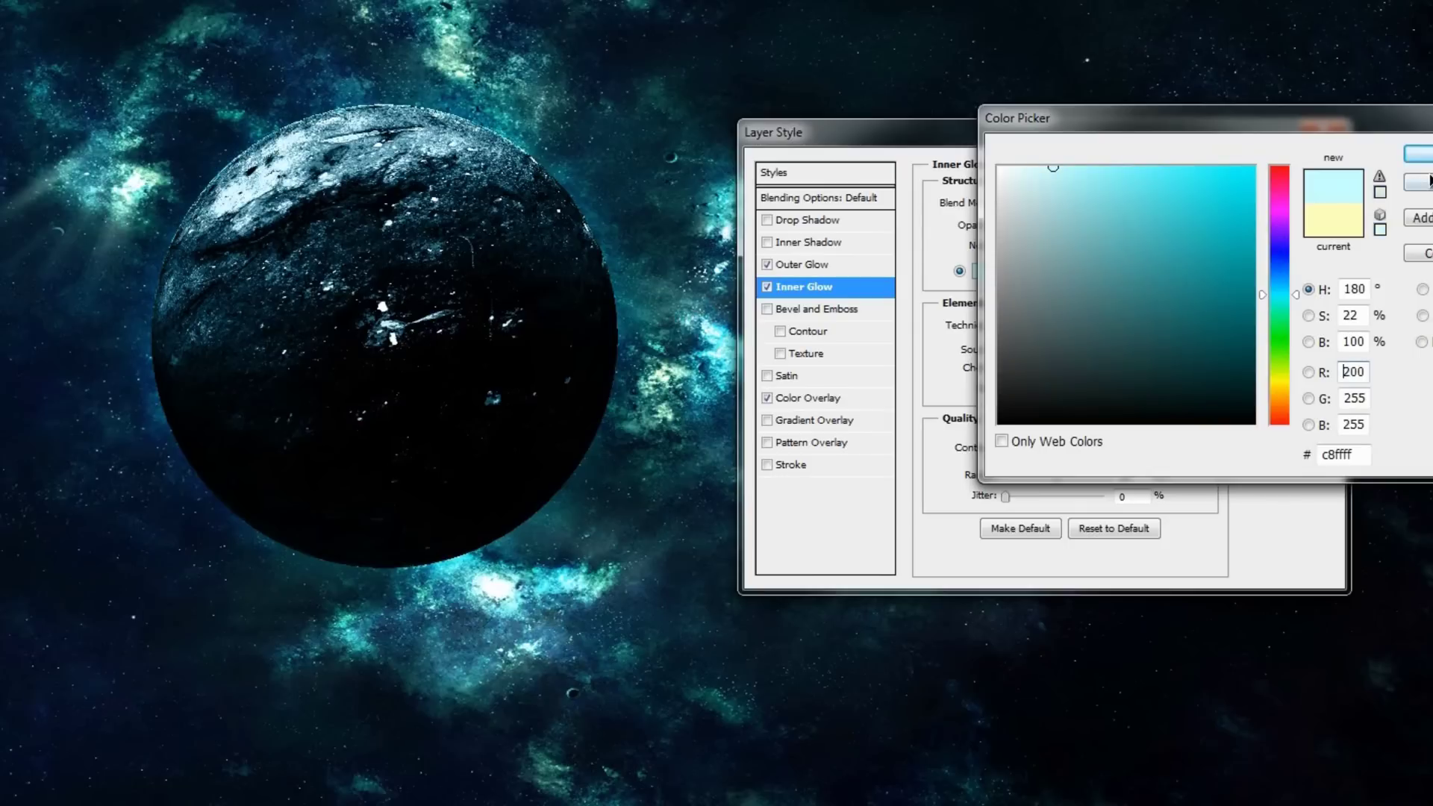
left_click(1420, 152)
Step: Set the inner glow size to about 51 px and its opacity to about 49%, compare with and without it, and apply the style
left_click_drag(1012, 388, 1031, 385)
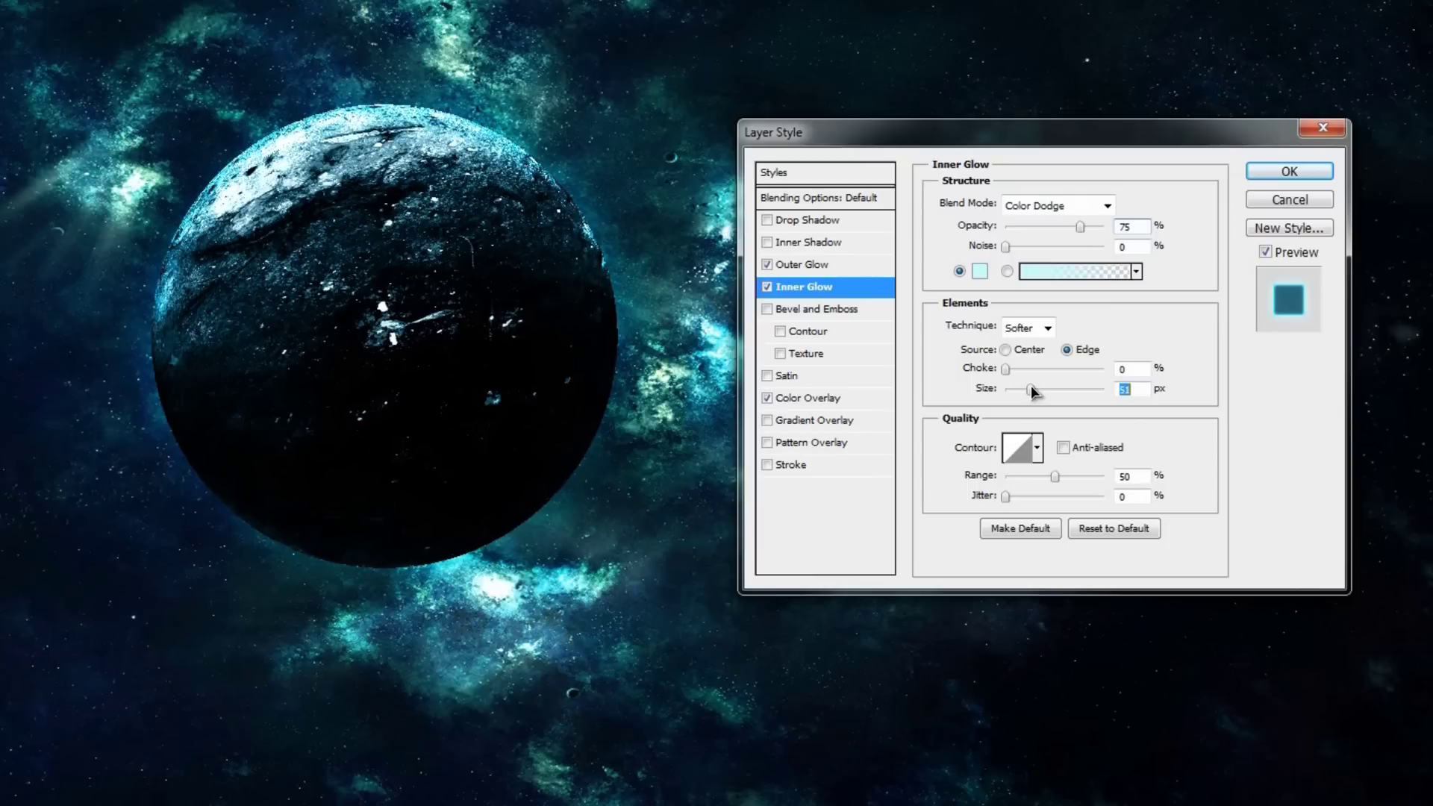
left_click_drag(1067, 224, 1054, 224)
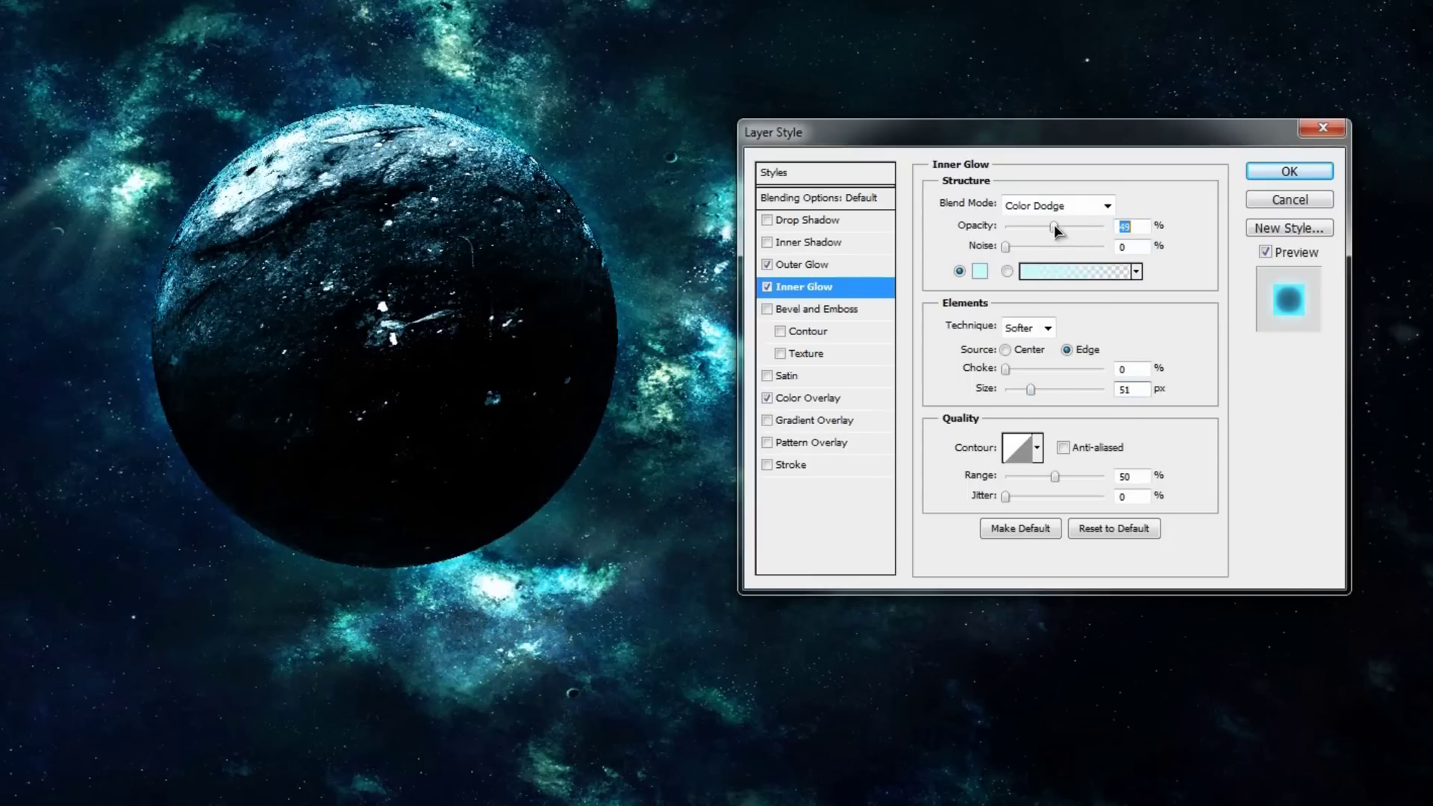
left_click(766, 286)
left_click(767, 286)
left_click(766, 287)
left_click(766, 286)
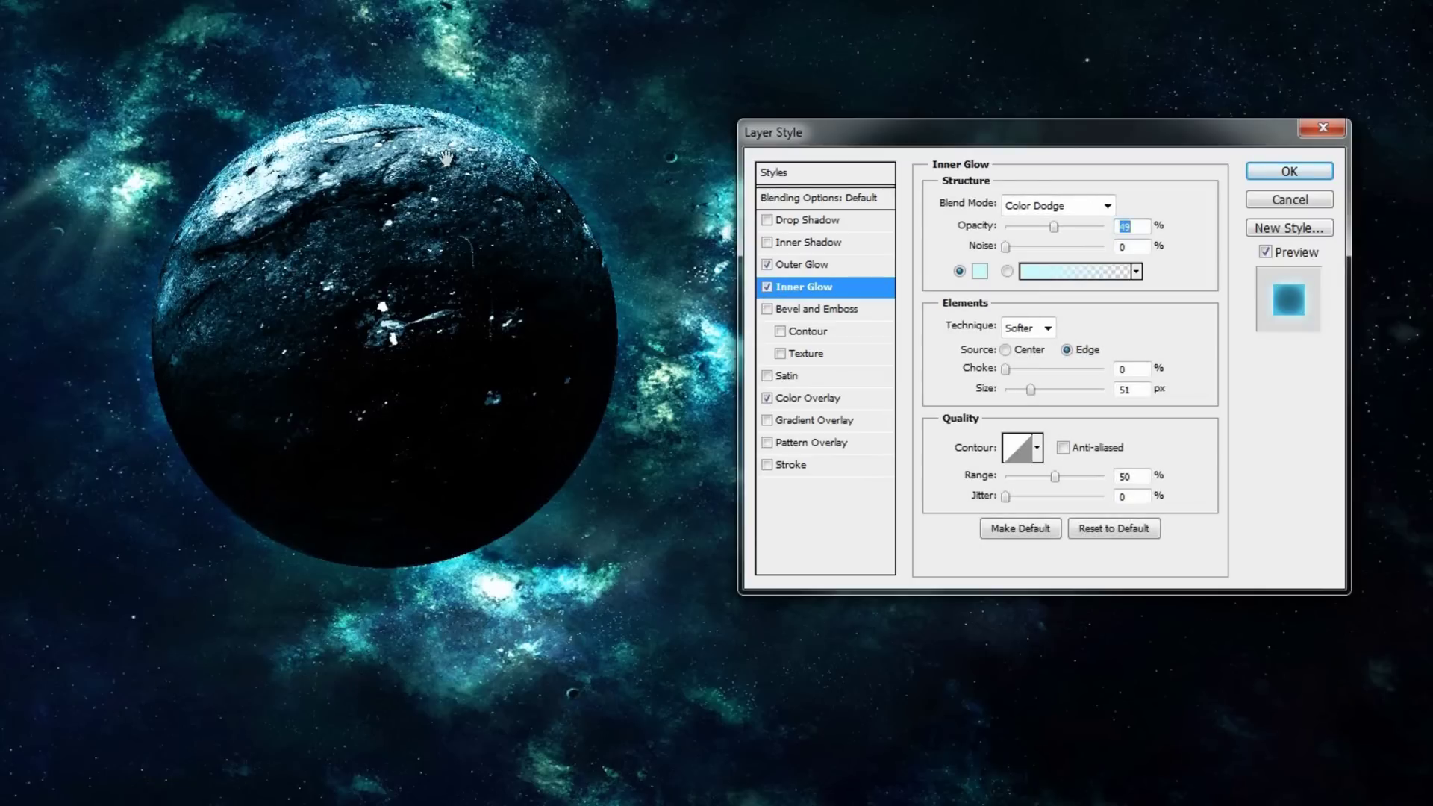
left_click(1289, 171)
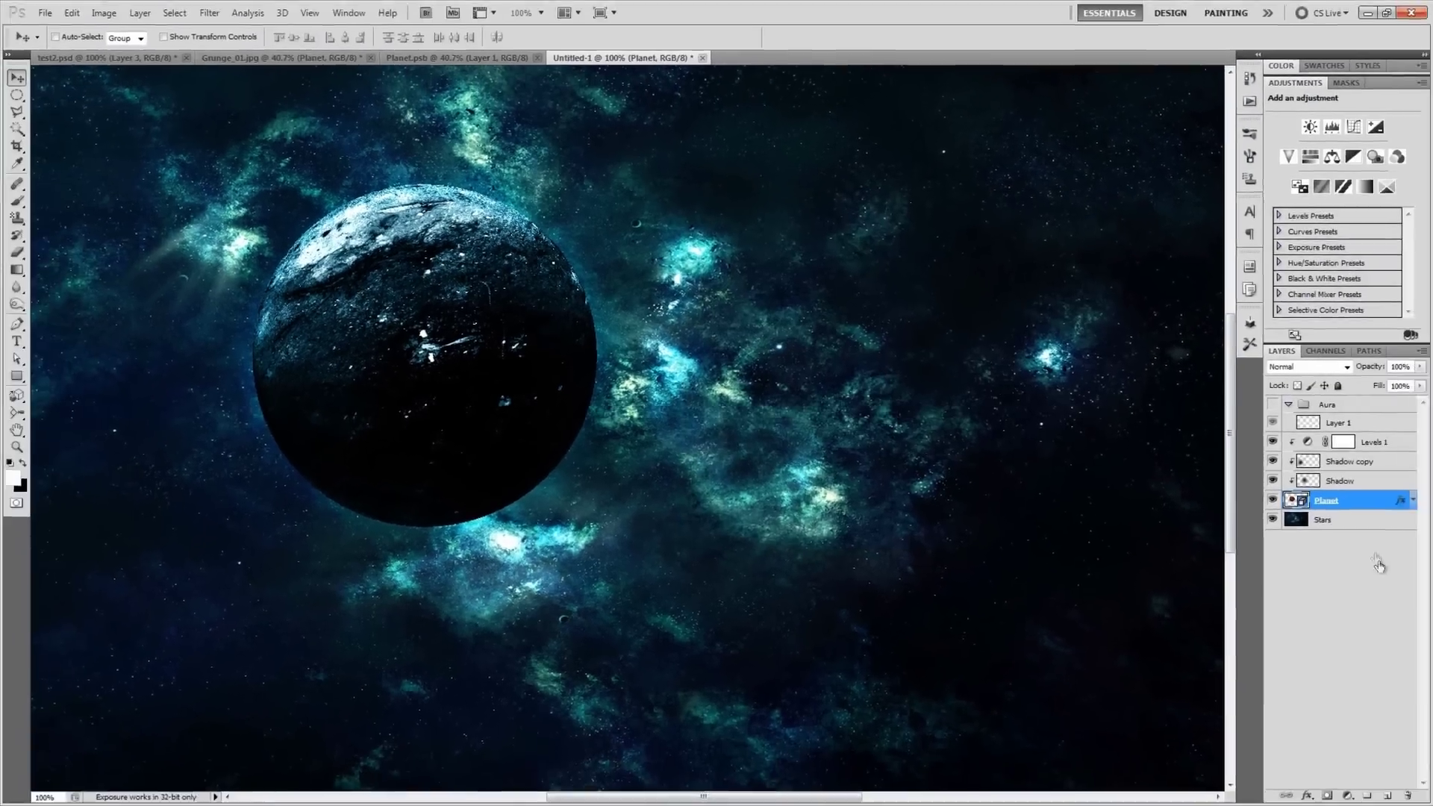
Step: Show the Aura group and set the blend mode of its Layer 1 to Overlay
left_click(1336, 407)
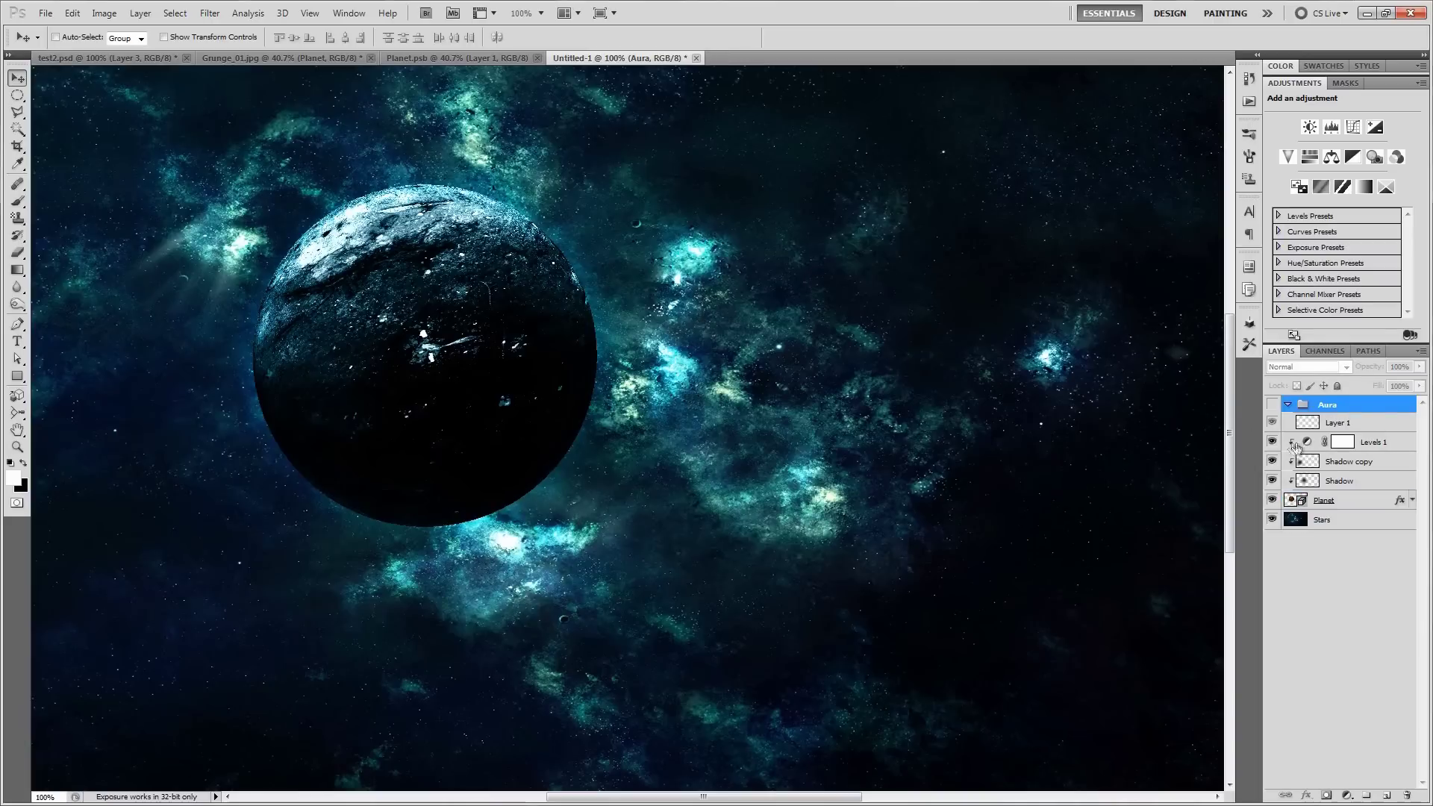
left_click(1269, 403)
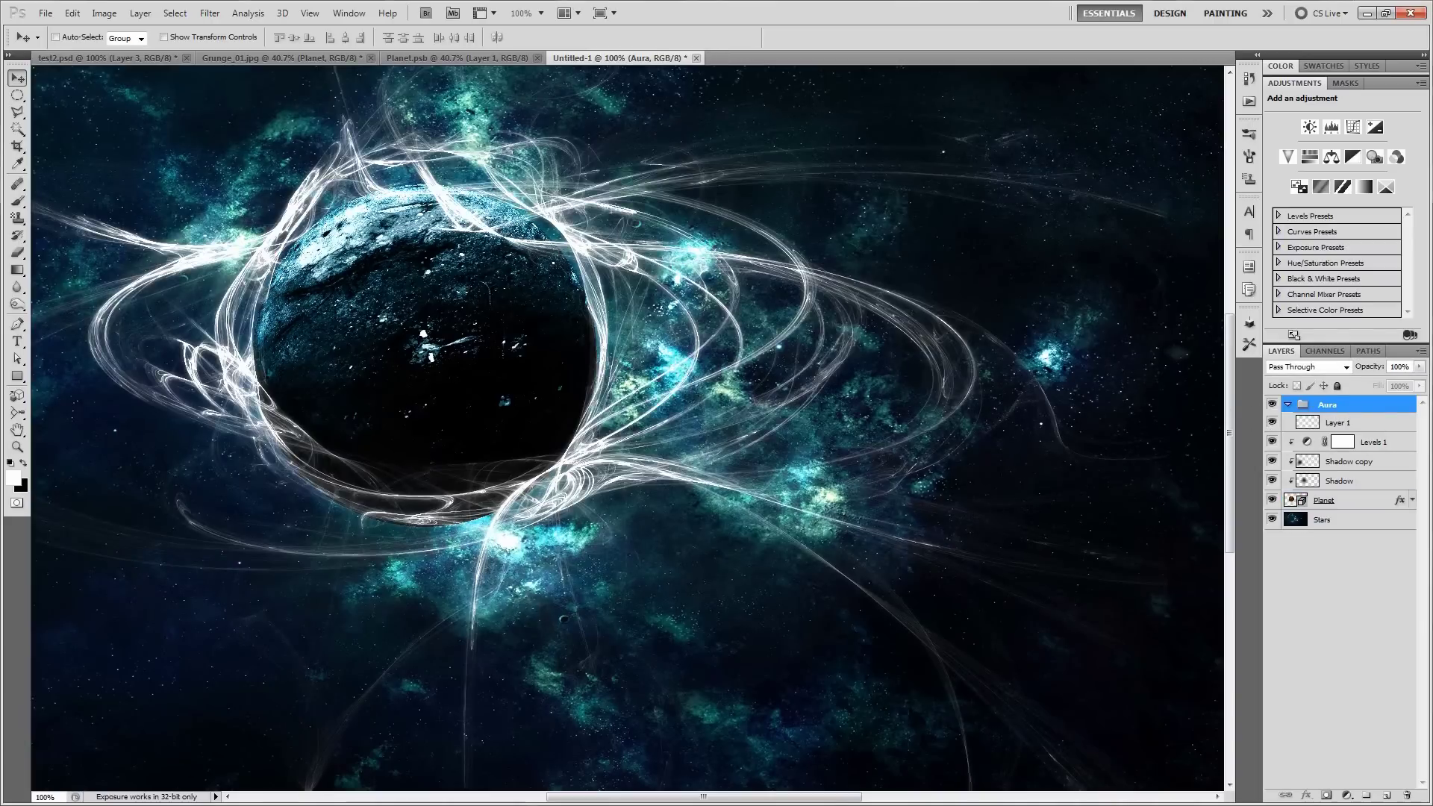
left_click(1343, 424)
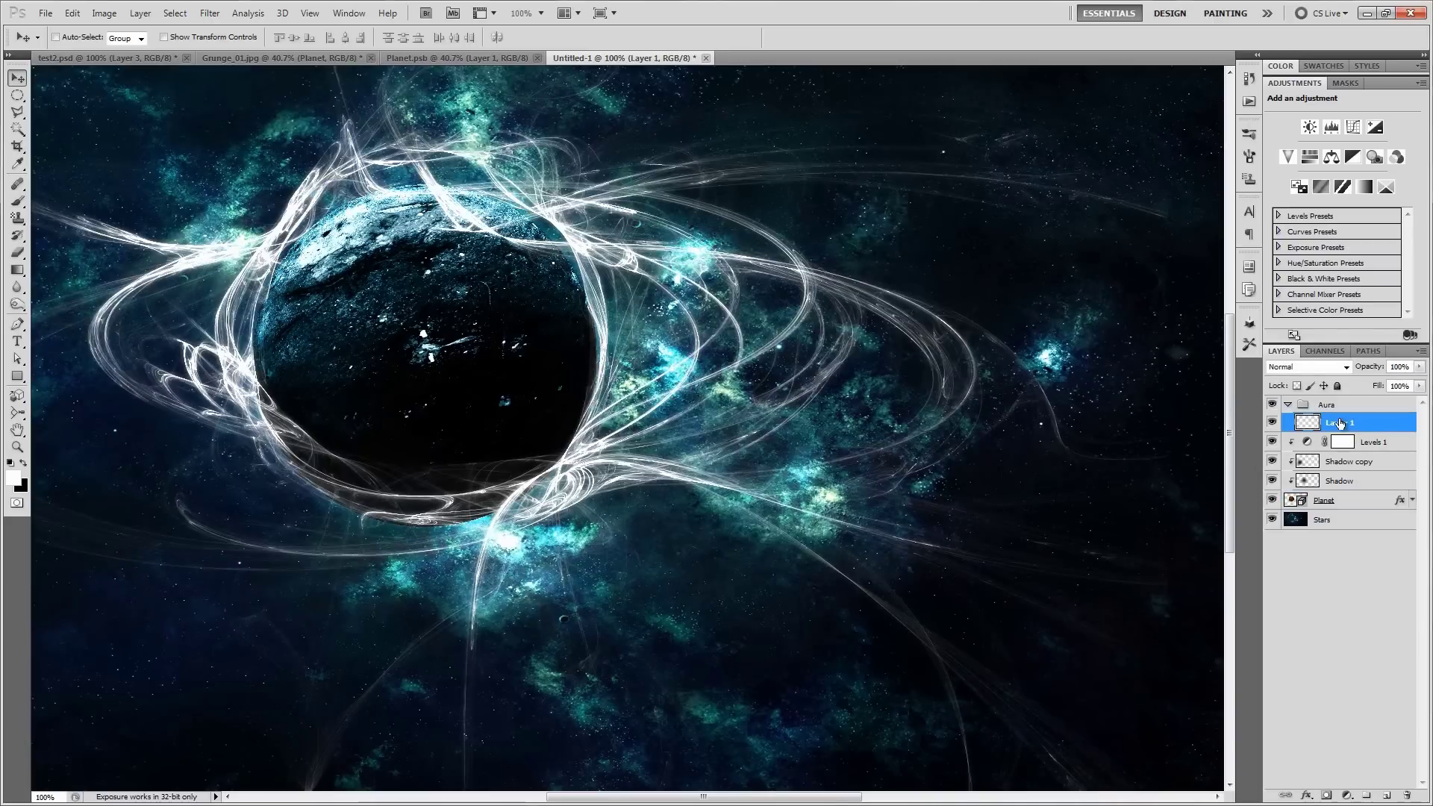
left_click(1299, 367)
left_click(1302, 550)
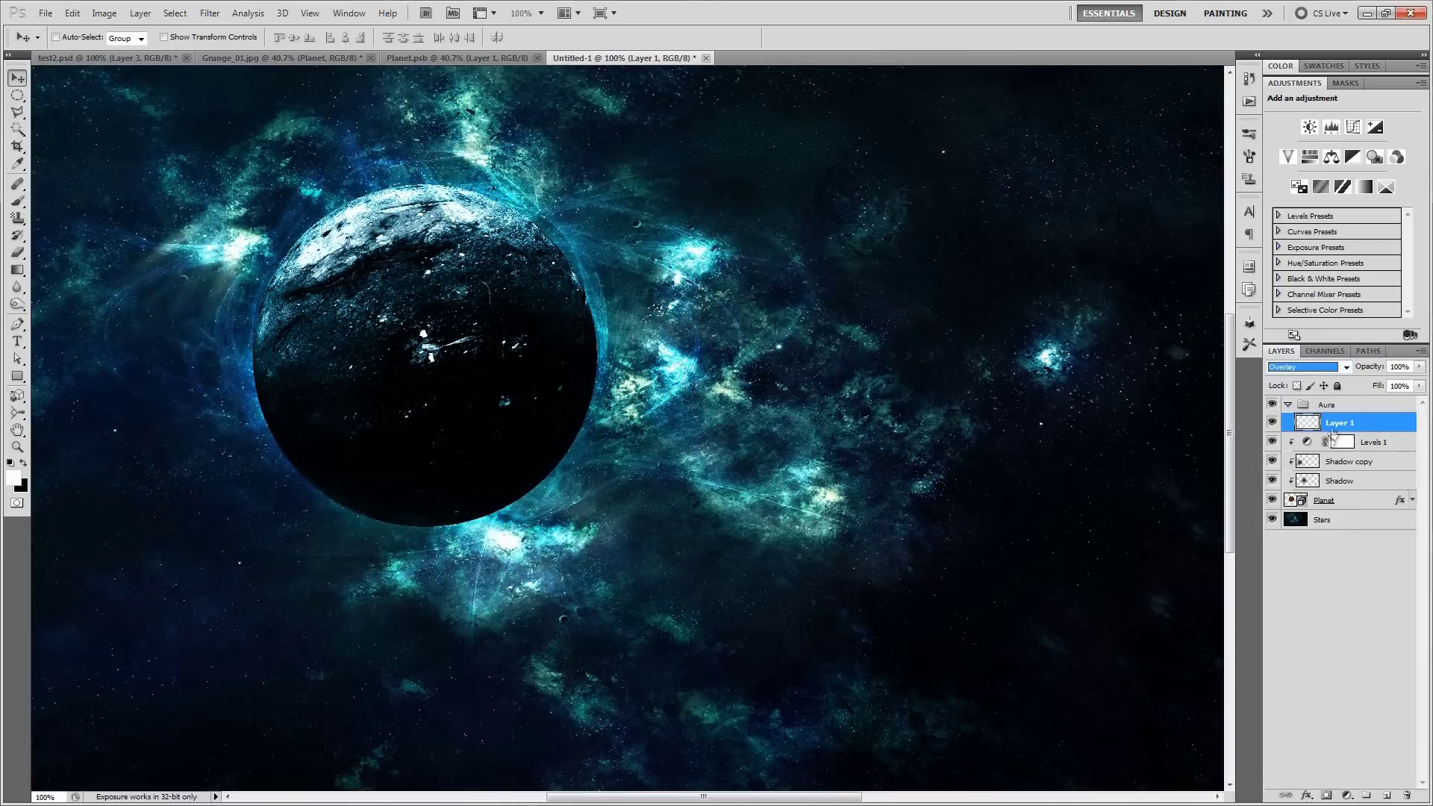
Step: Add a Color Overlay effect to Layer 1 in the Aura group with the Color Dodge blend mode
left_click(1313, 795)
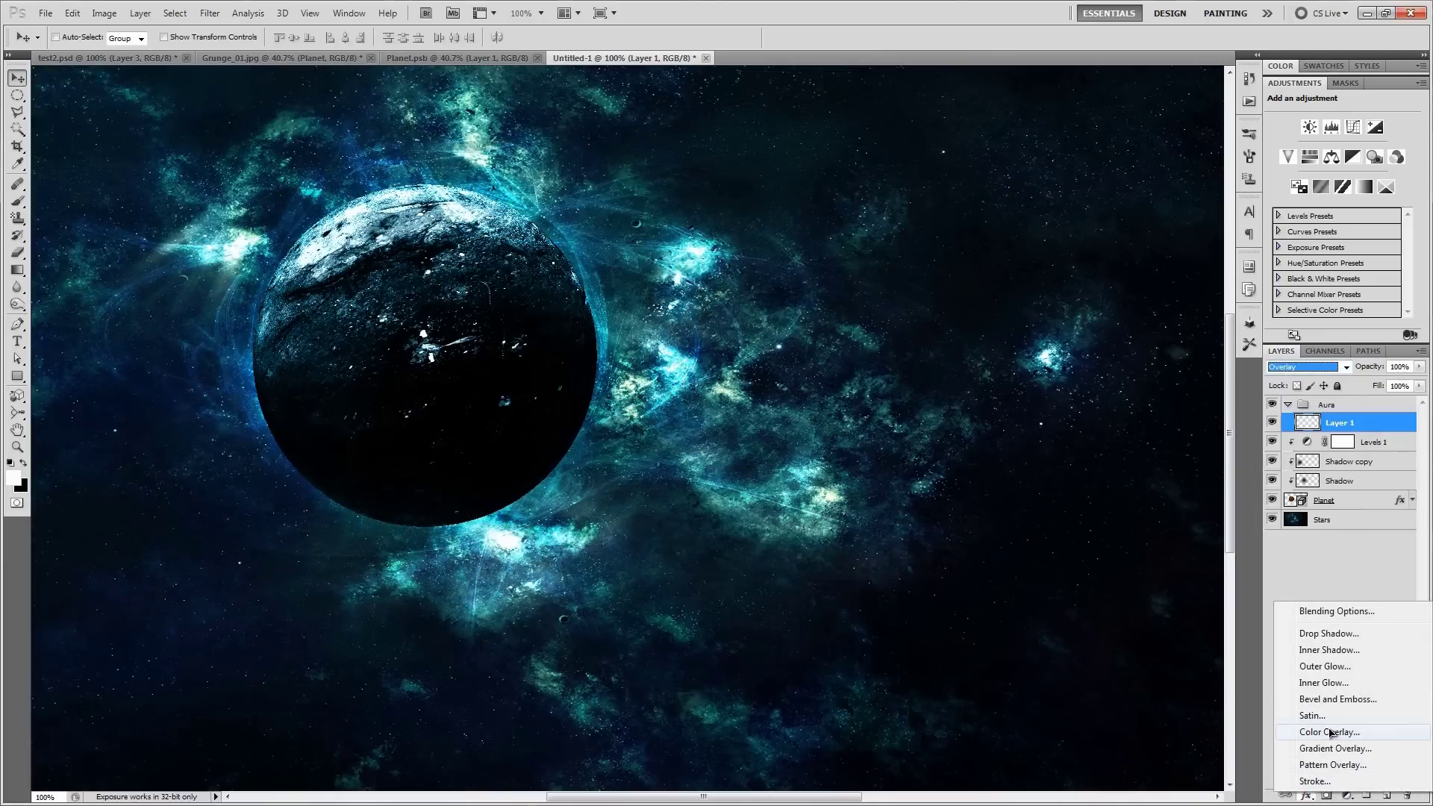
left_click(1332, 734)
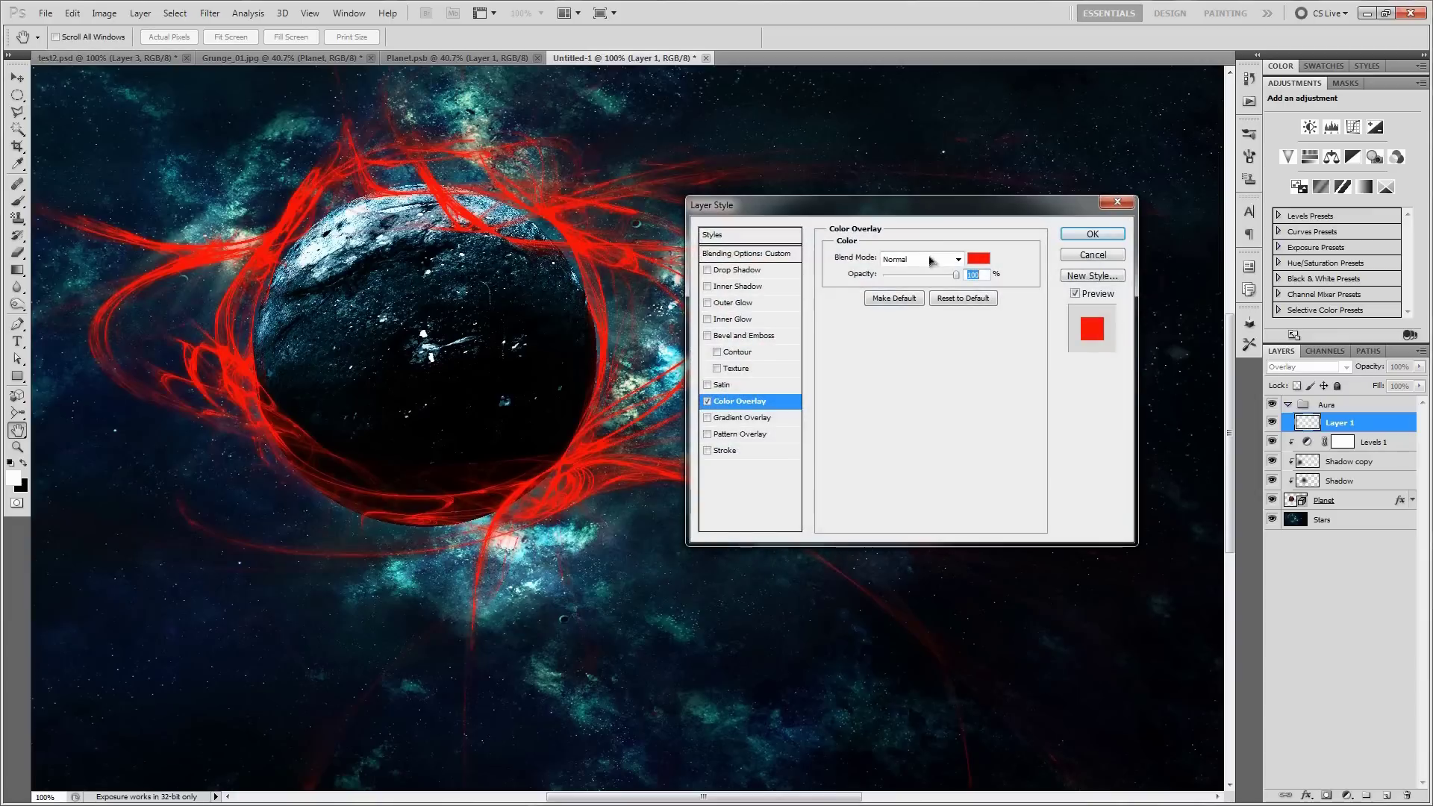
left_click(930, 260)
left_click(939, 408)
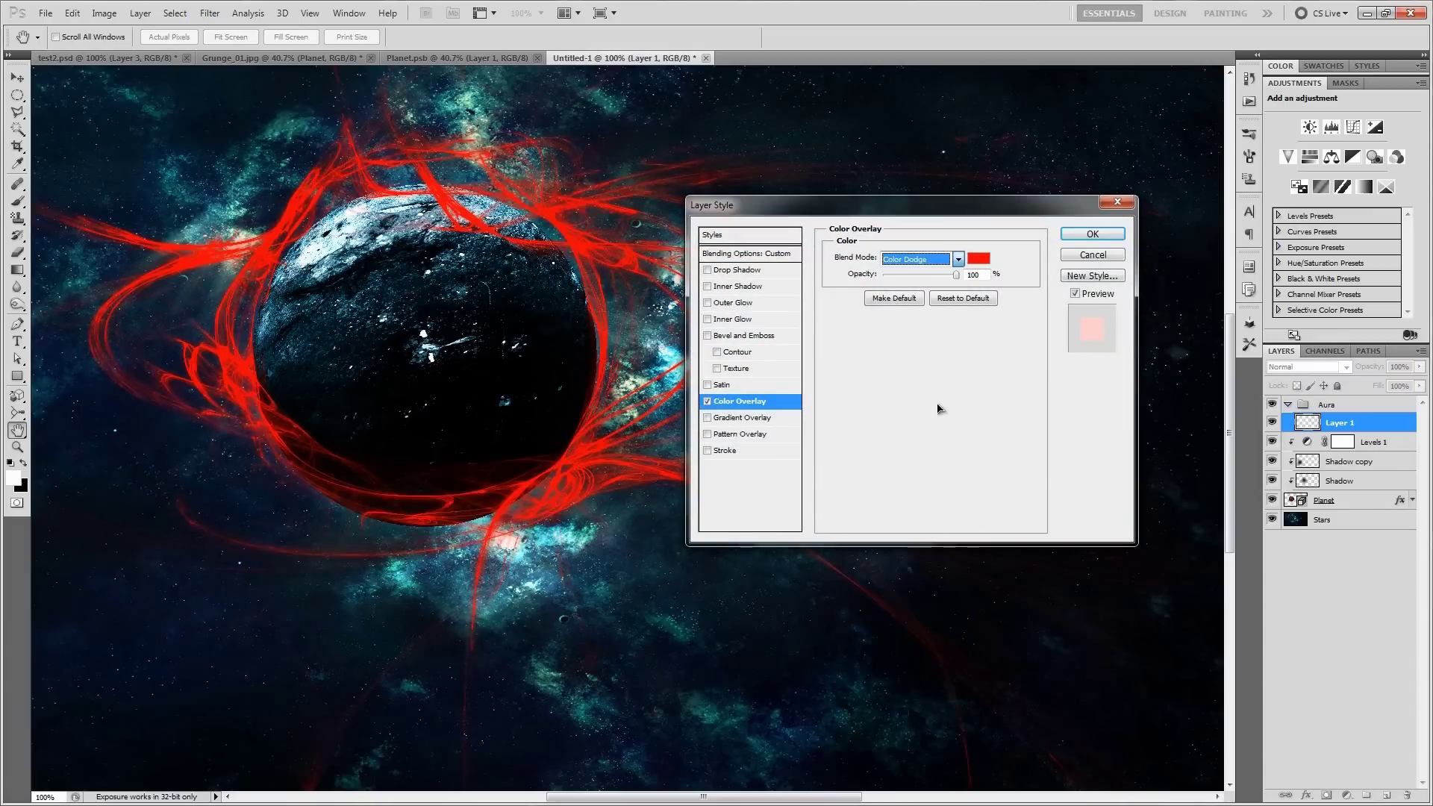
Step: Set the aura's overlay colour to cyan 53dbda sampled from the nebula glow below the planet
left_click(978, 259)
mouse_move(552, 551)
left_mouse_down()
mouse_move(535, 546)
mouse_move(547, 538)
left_mouse_up()
left_click(551, 532)
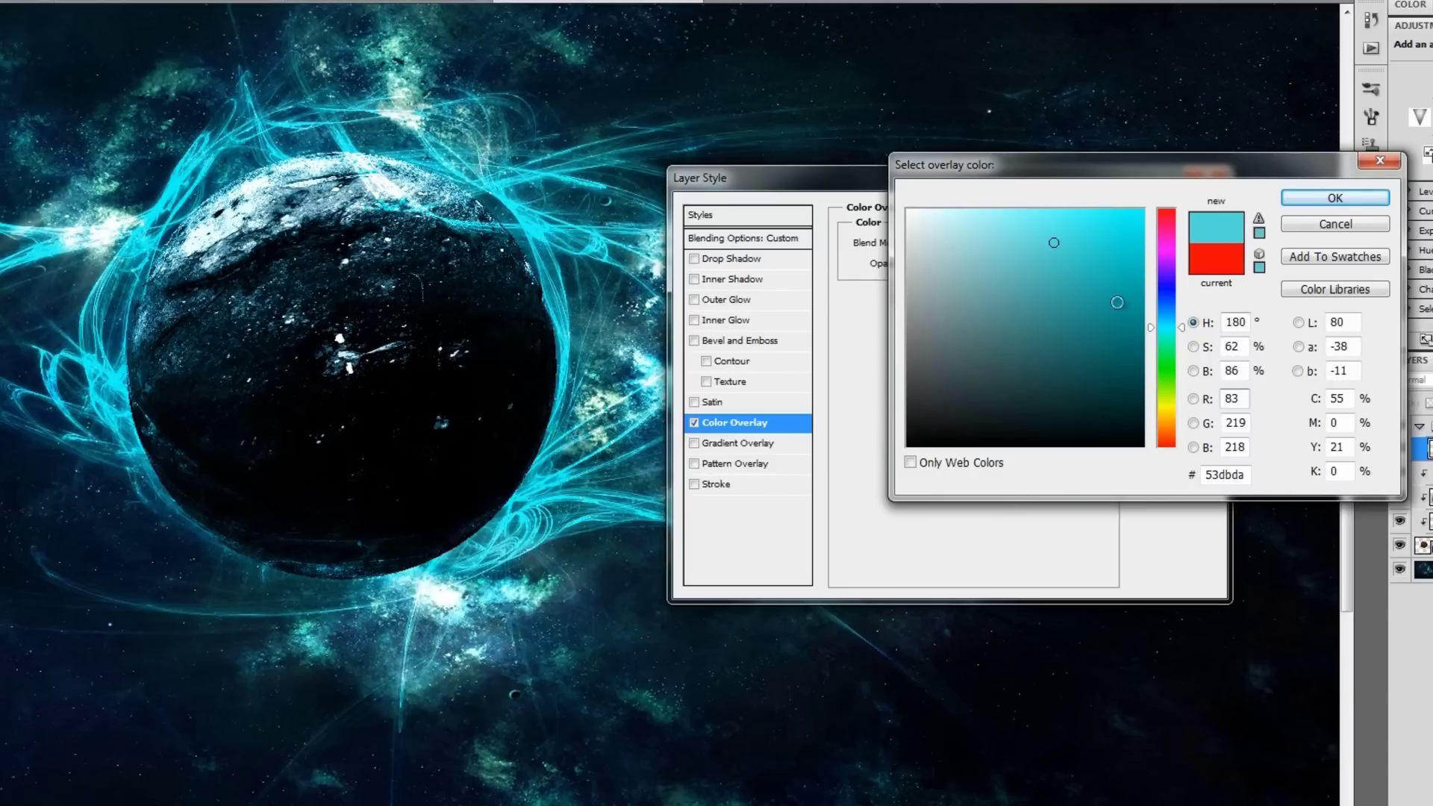
left_click(1347, 200)
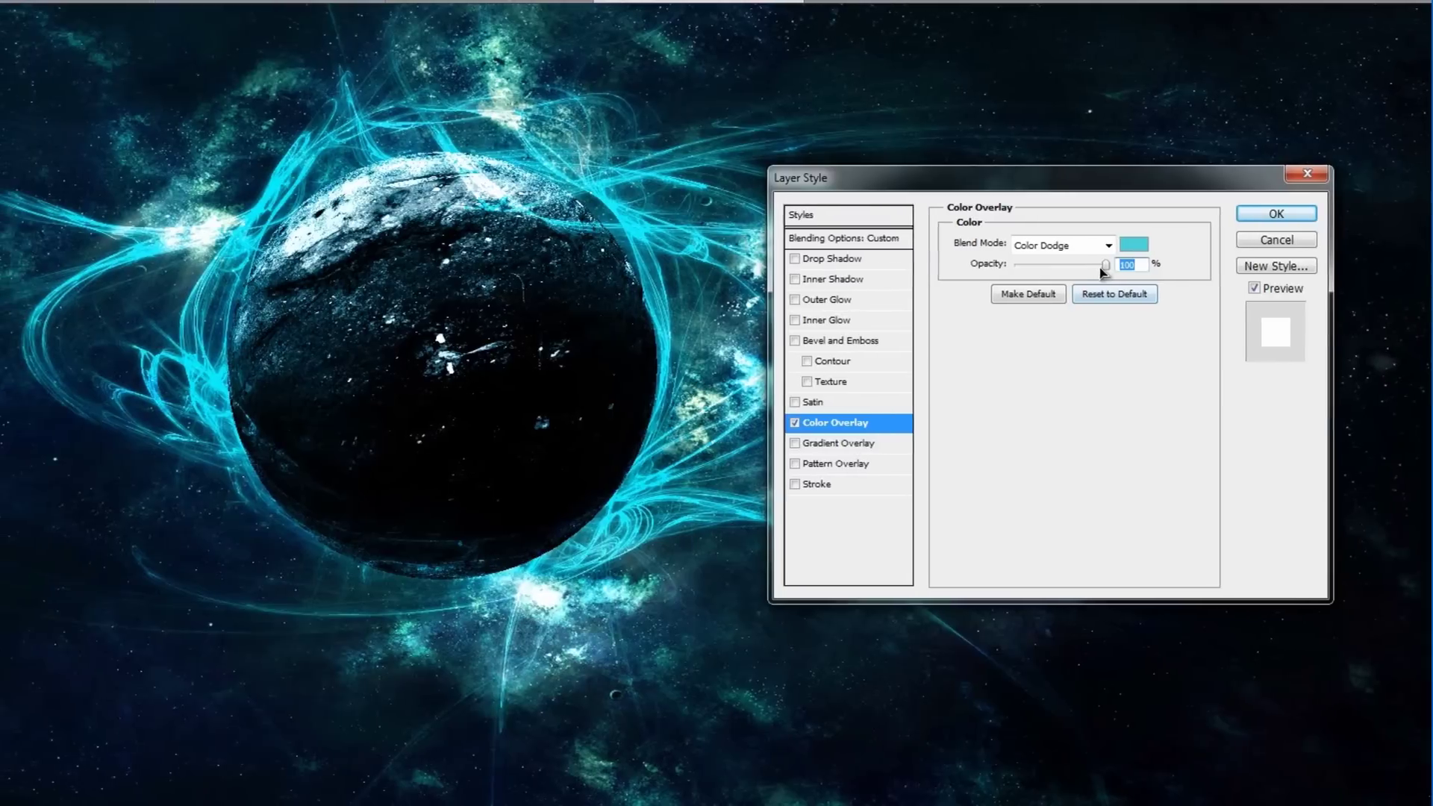
Step: Lower the aura's Color Overlay opacity to about 69%, apply the style and collapse the layer's effects list
left_click_drag(1034, 267, 1094, 269)
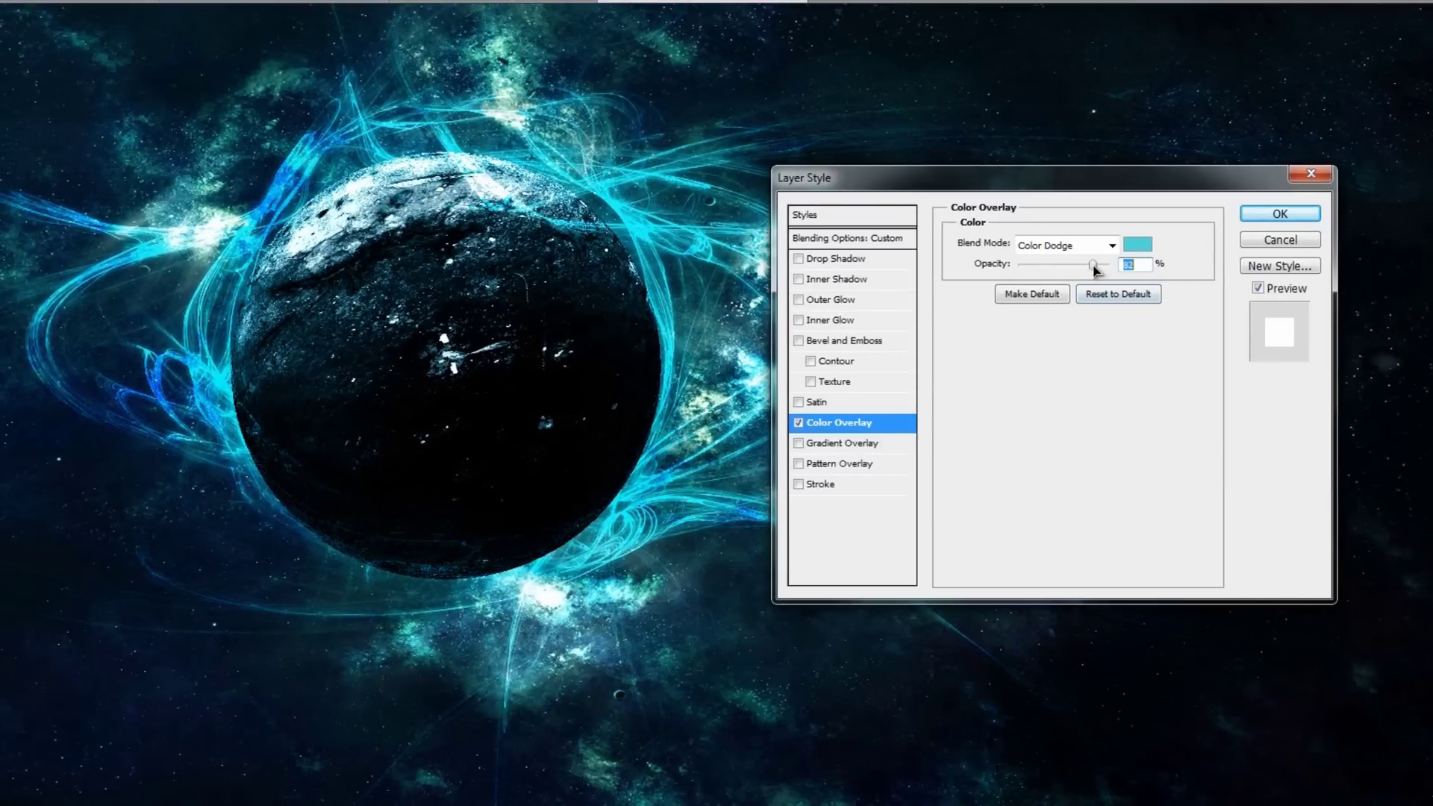
left_click_drag(1087, 269, 1083, 270)
left_click_drag(997, 179, 895, 216)
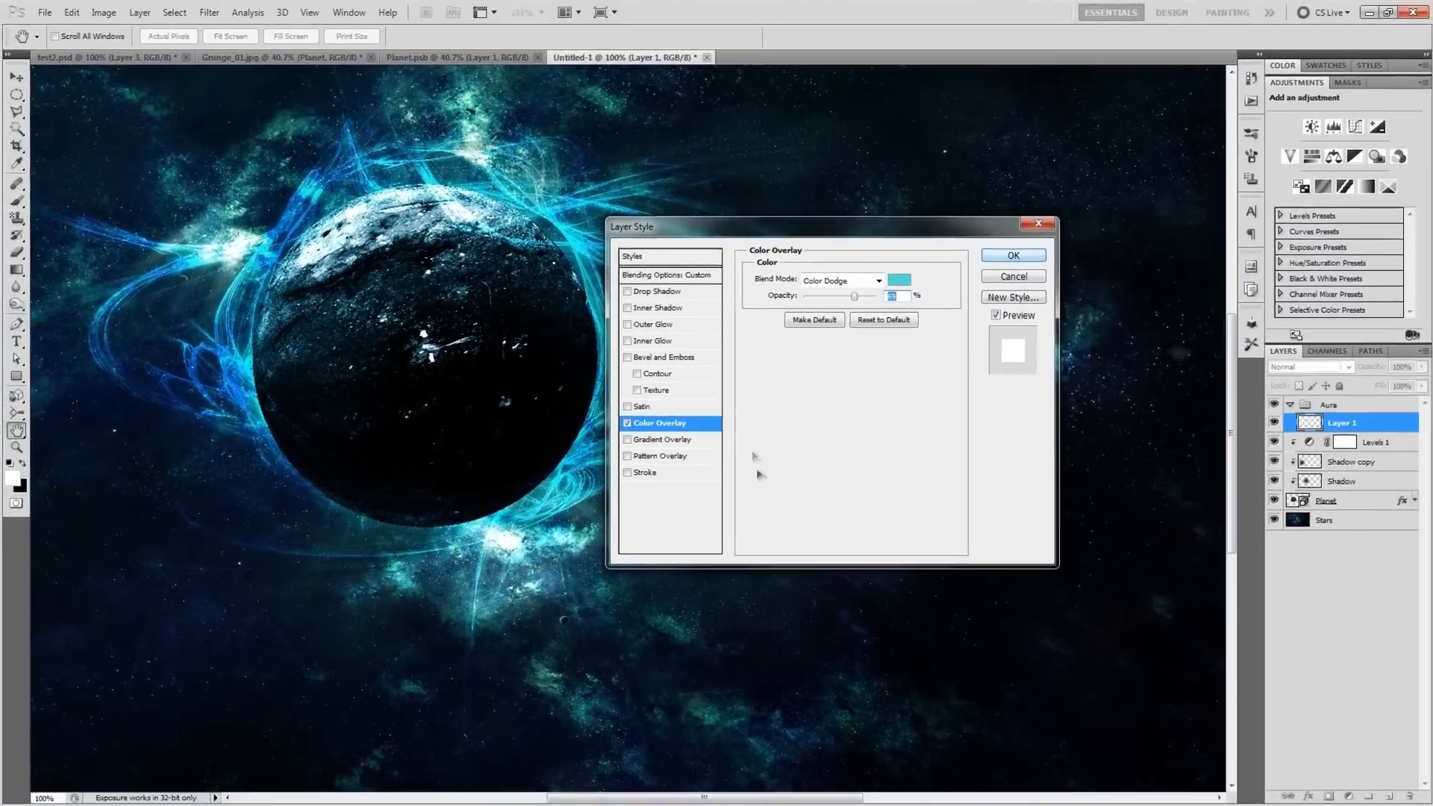
left_click(1009, 255)
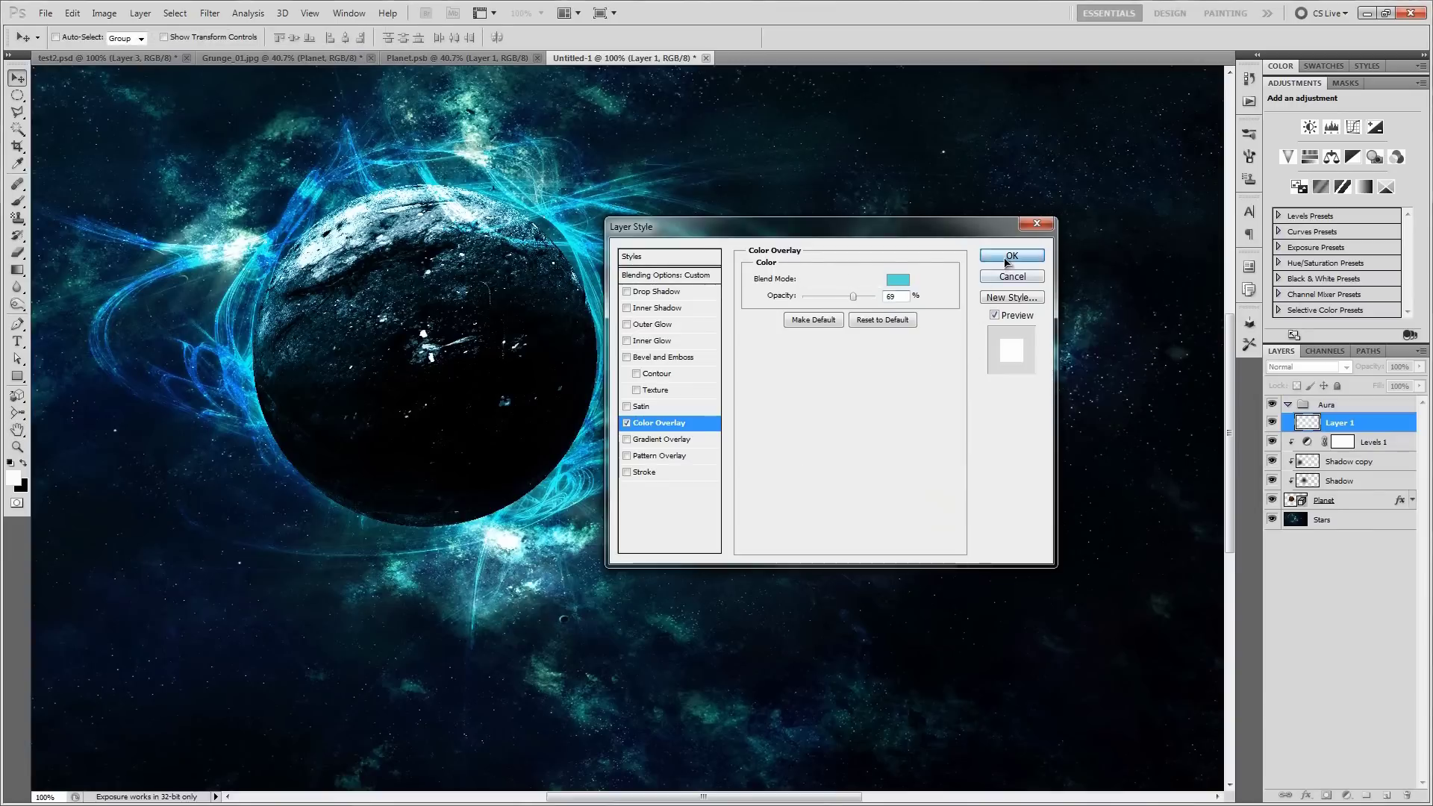
left_click(1411, 425)
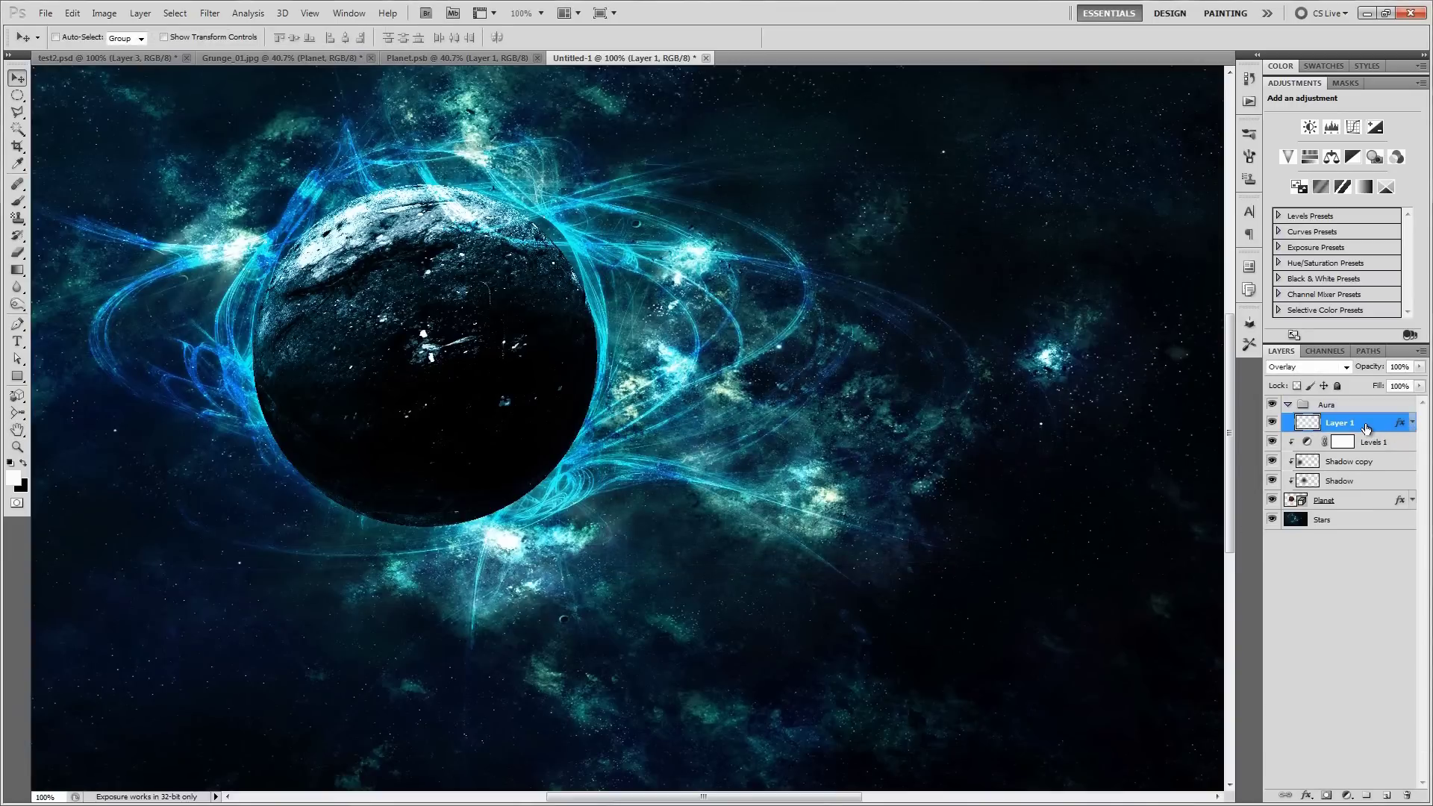
Step: Duplicate the aura's Layer 1 and change the copy's Color Overlay blend mode to Color Burn
key("ctrl+j")
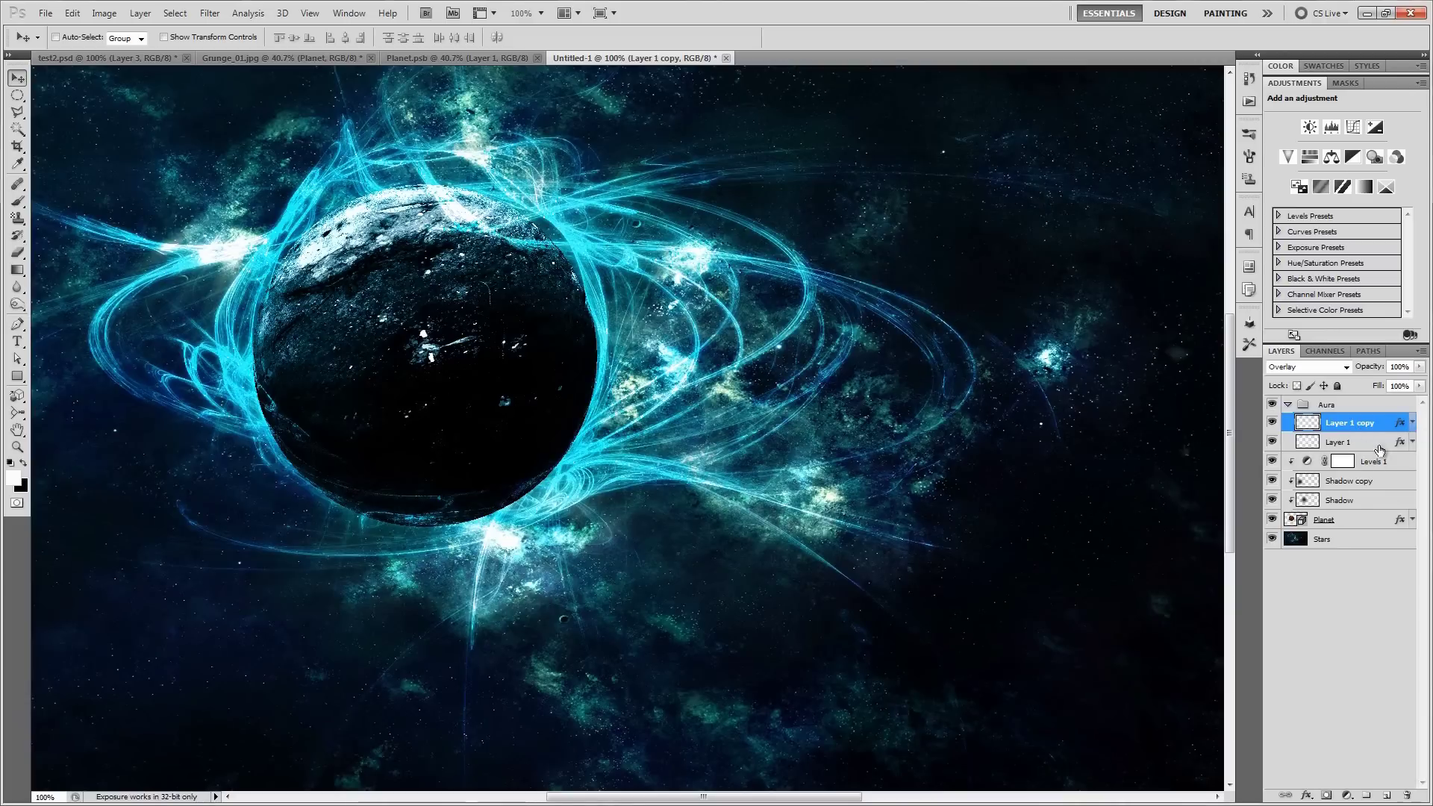
left_click(1410, 422)
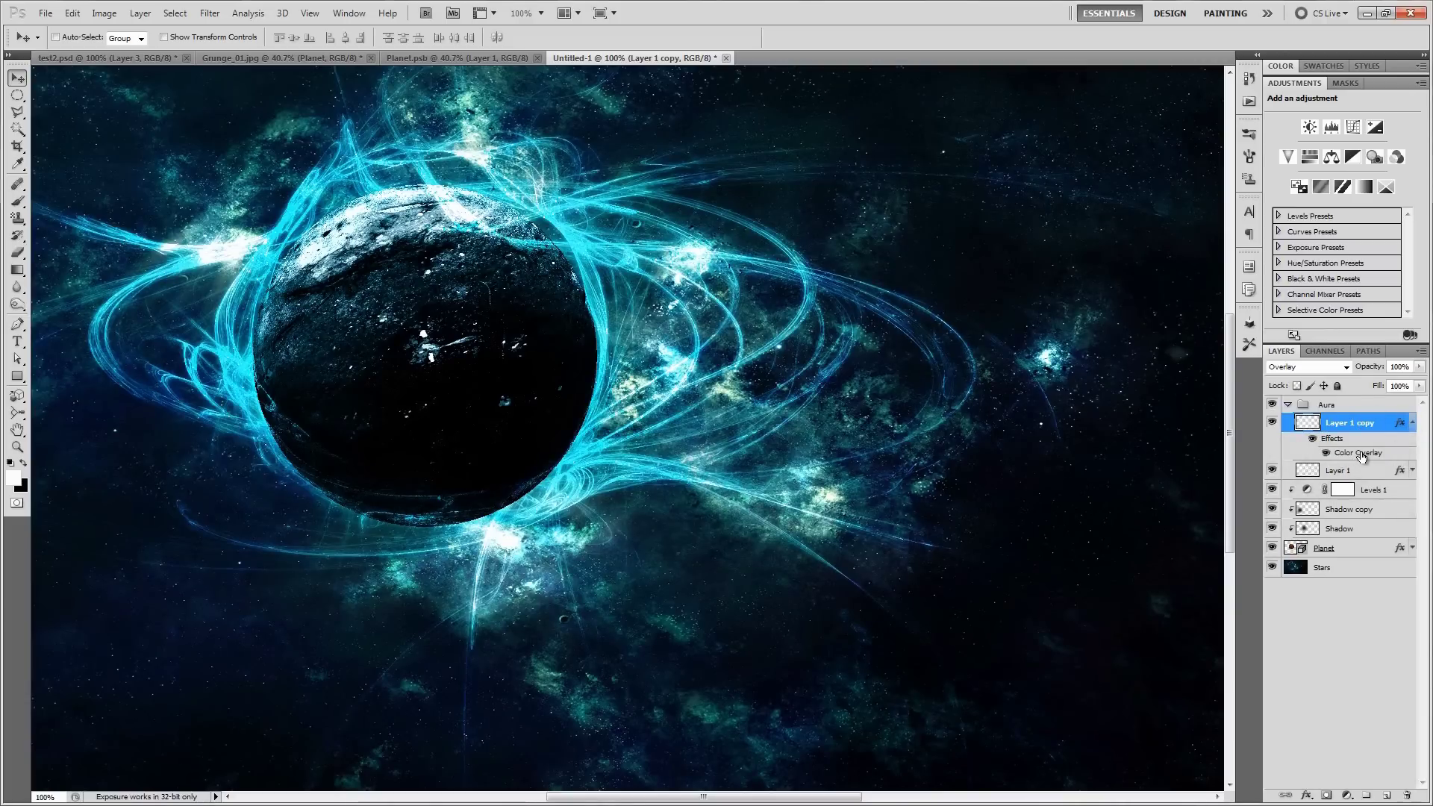
double_click(1360, 454)
left_click(849, 282)
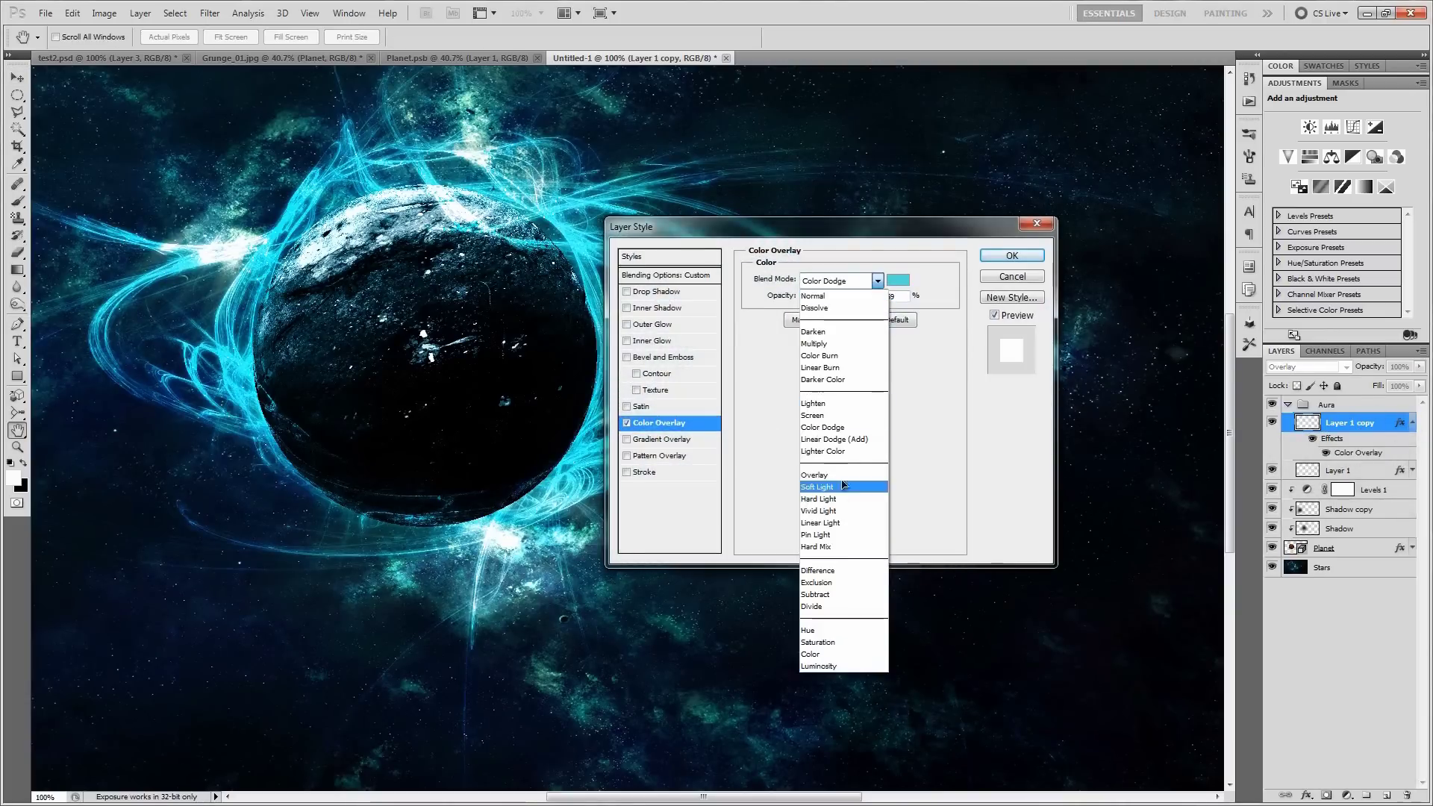
left_click(834, 357)
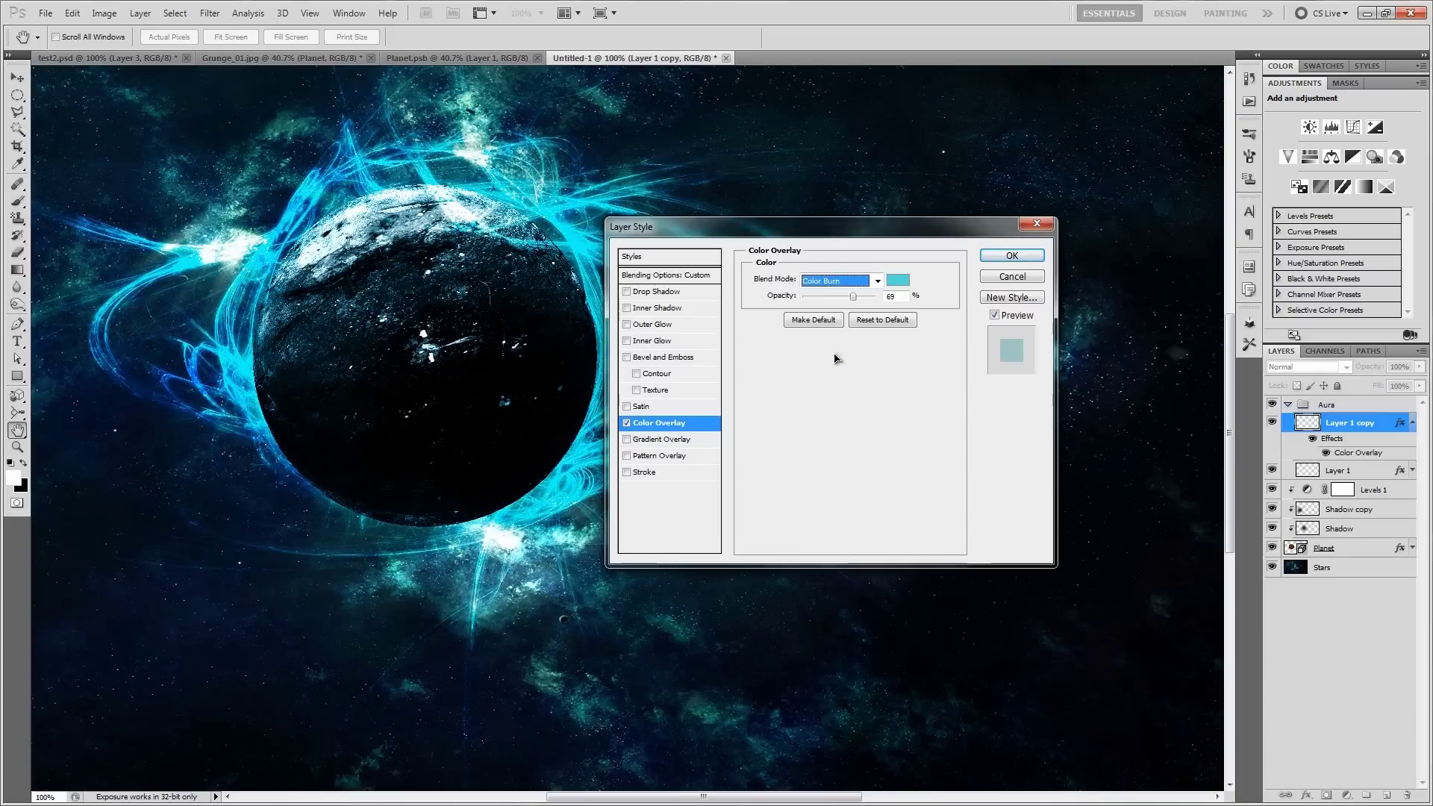
left_click(628, 423)
left_click(628, 422)
left_click(1011, 255)
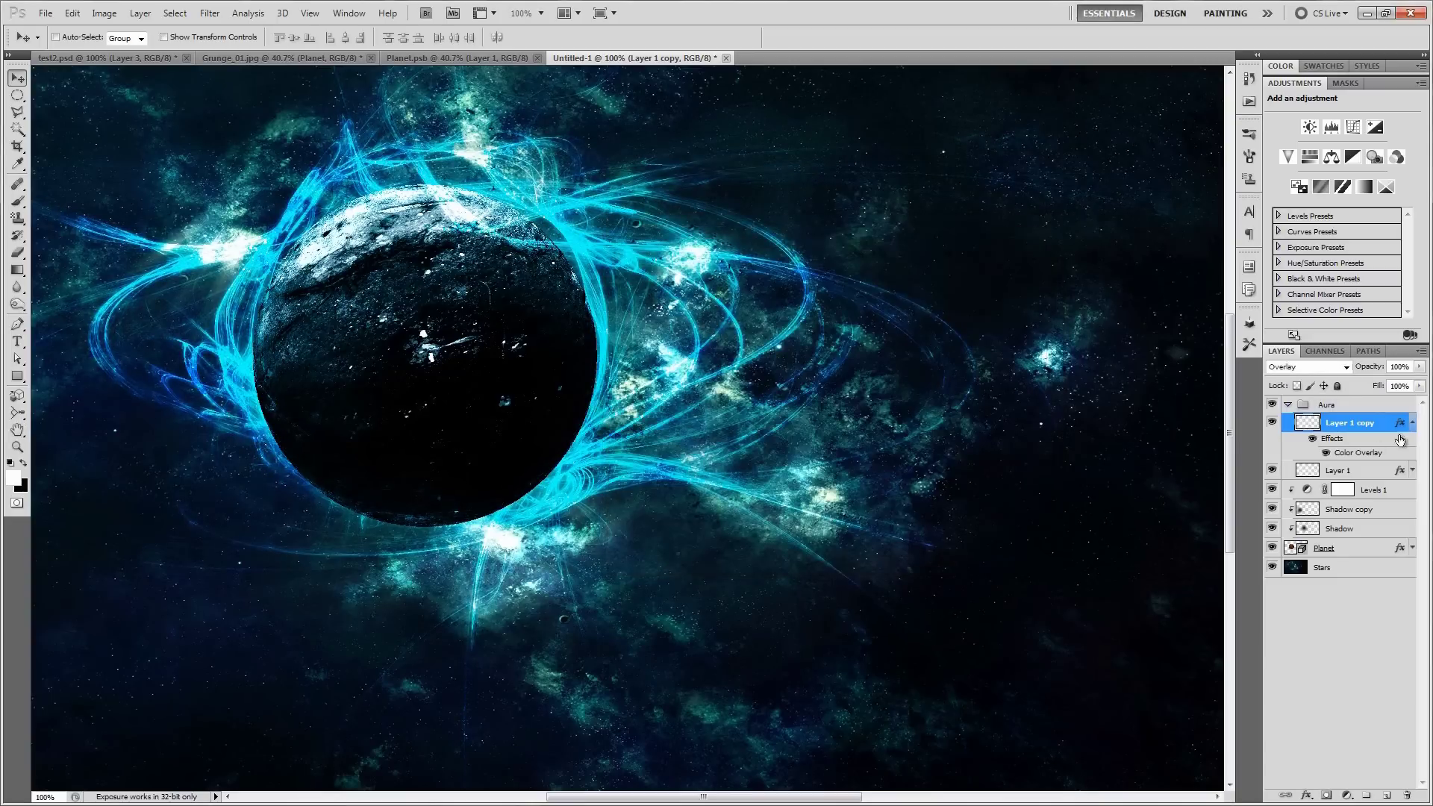
Step: Reduce the fill of Layer 1 copy to about 49% and compare the aura with the copy hidden and shown
left_click(1272, 422)
left_click(1271, 423)
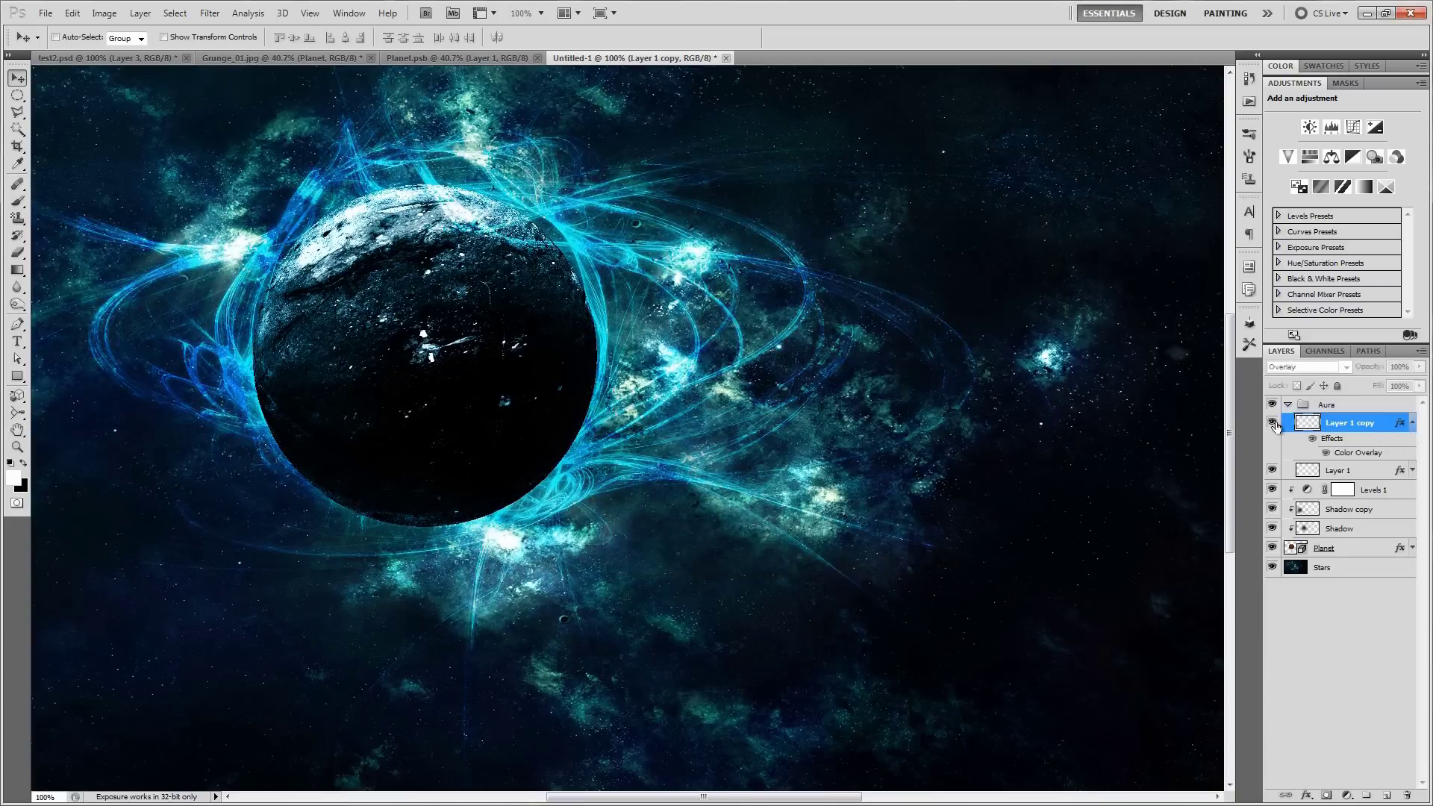
left_click_drag(1377, 390, 1337, 392)
left_click(1272, 422)
left_click(1272, 422)
left_click(1272, 423)
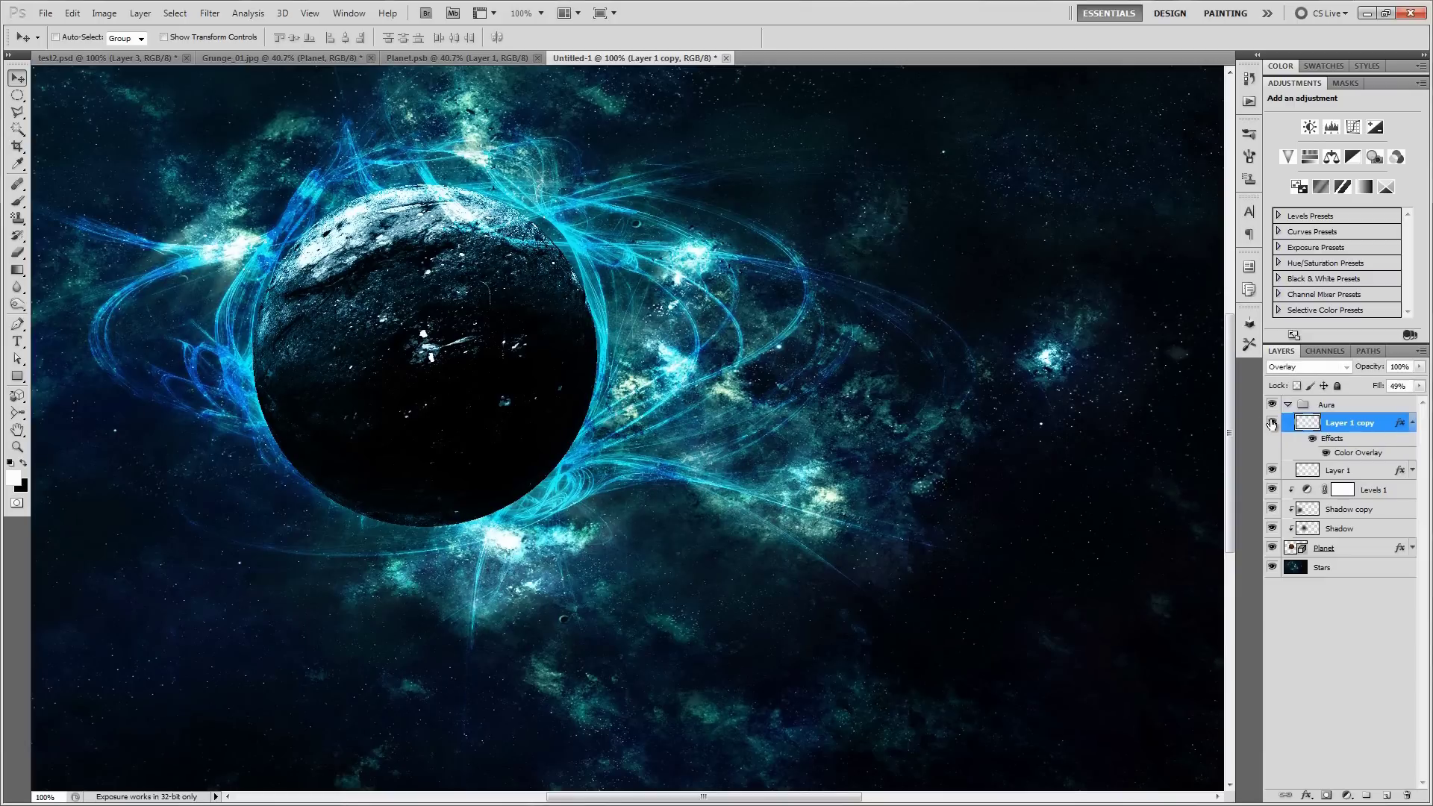
left_click(1271, 423)
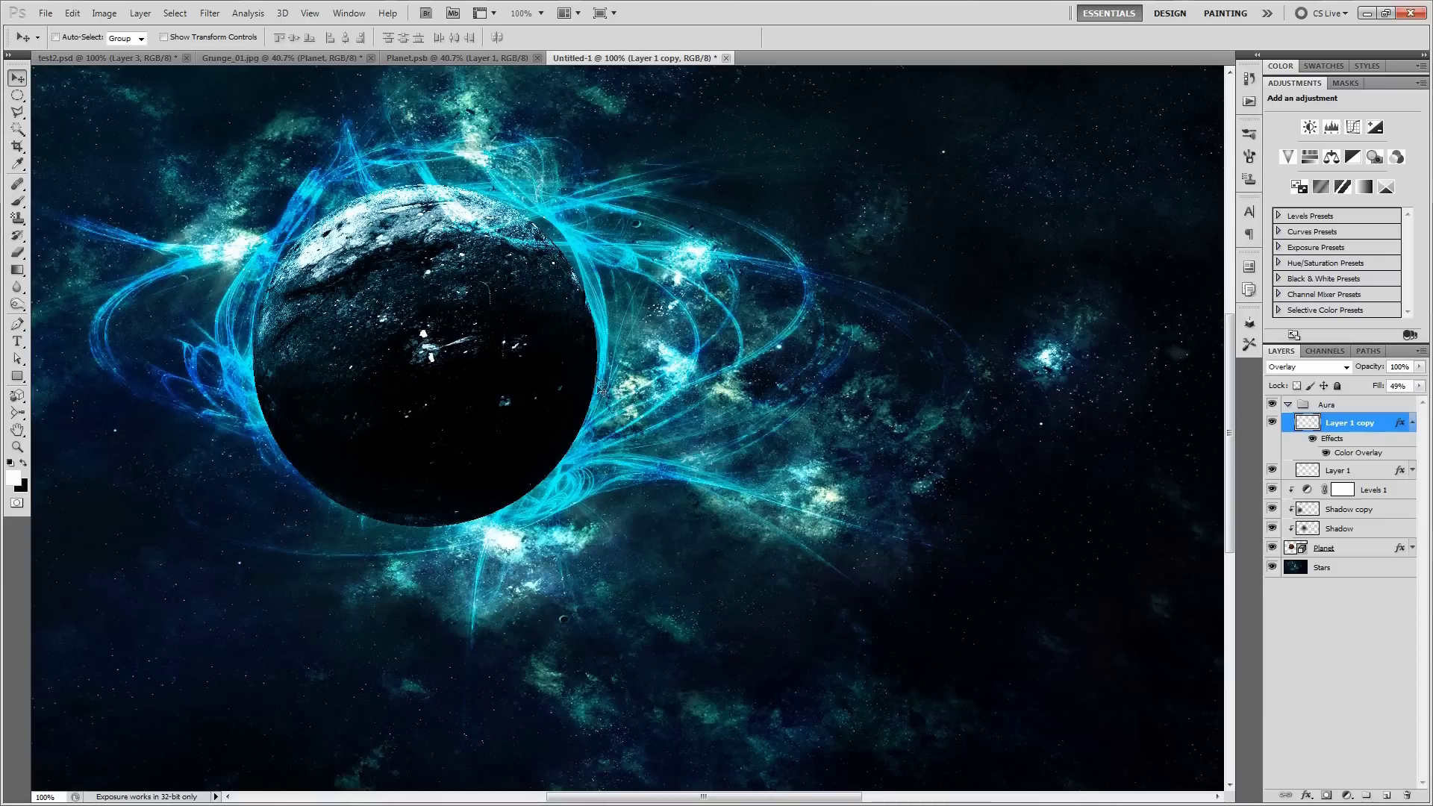
Step: Collapse the Aura group, duplicate the Planet layer and move the original Planet layer above the group
left_click(1288, 404)
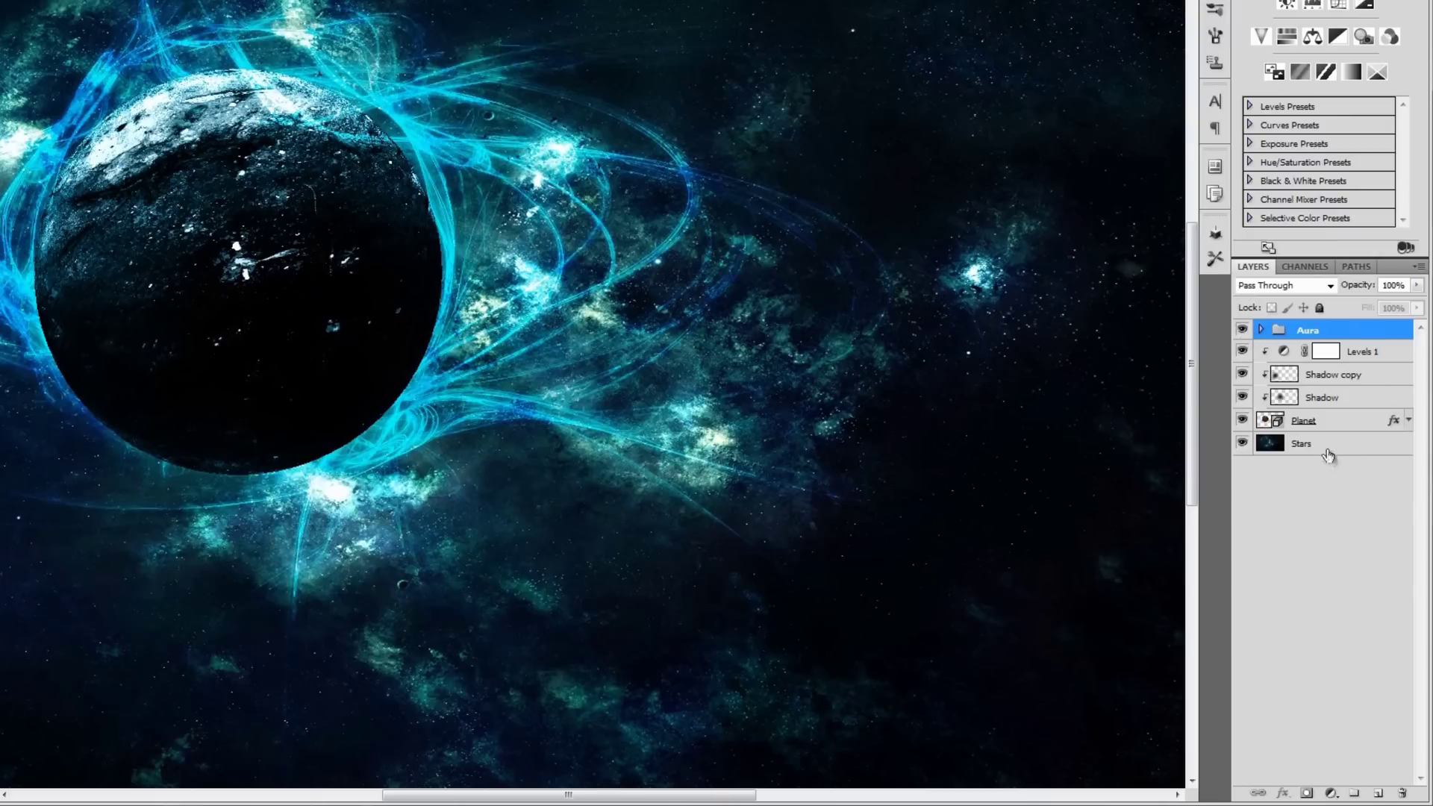
left_click(1331, 421)
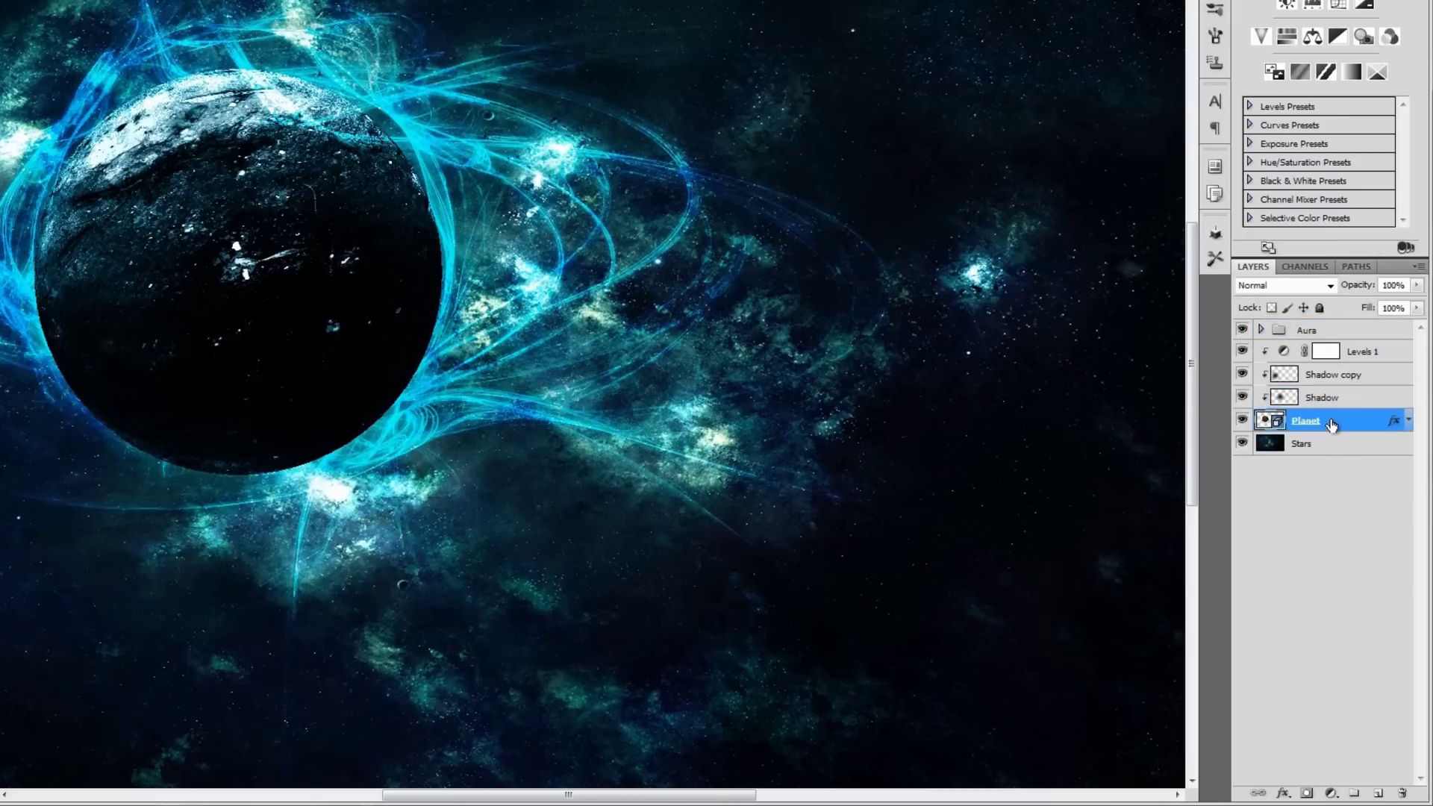
key("ctrl+j")
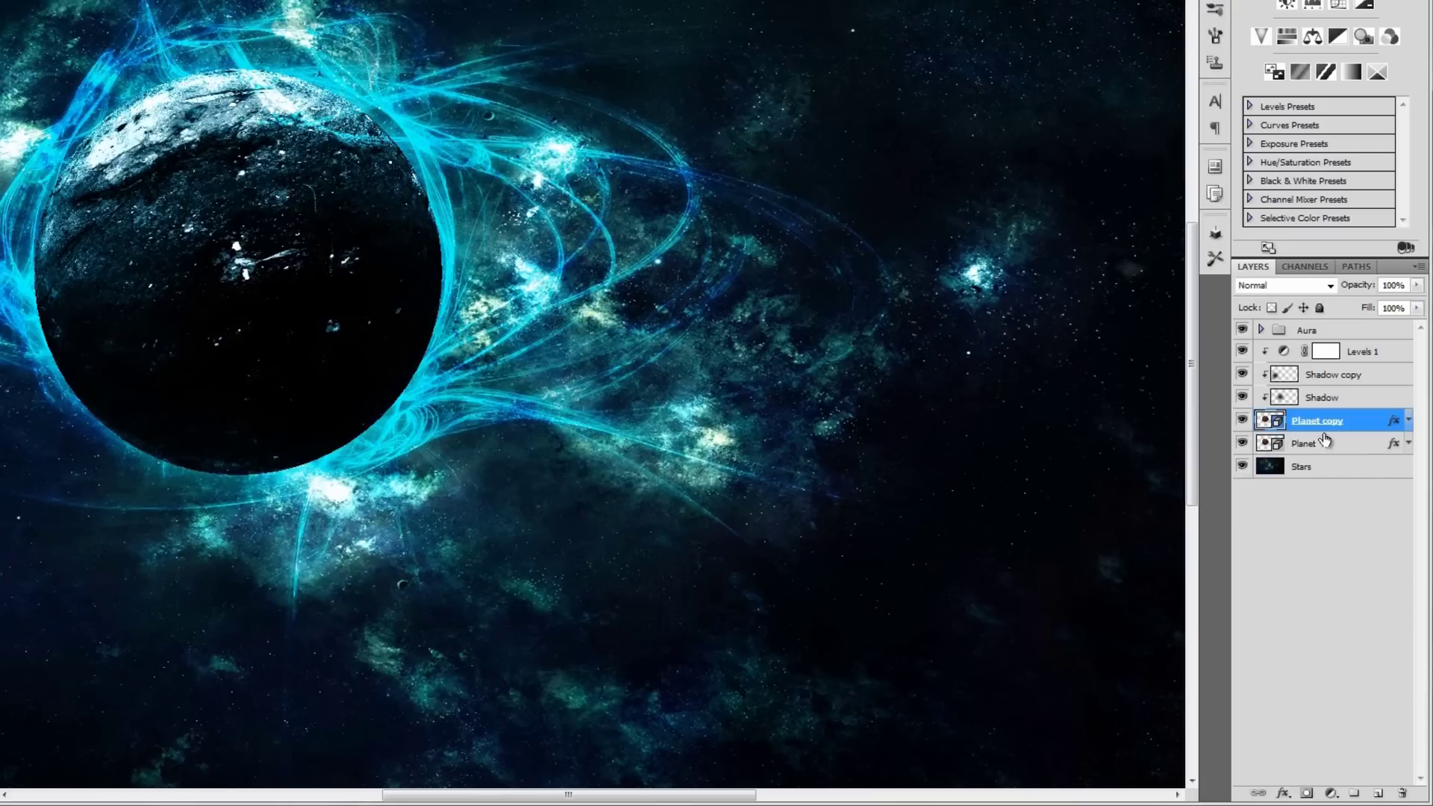
left_click(1329, 446)
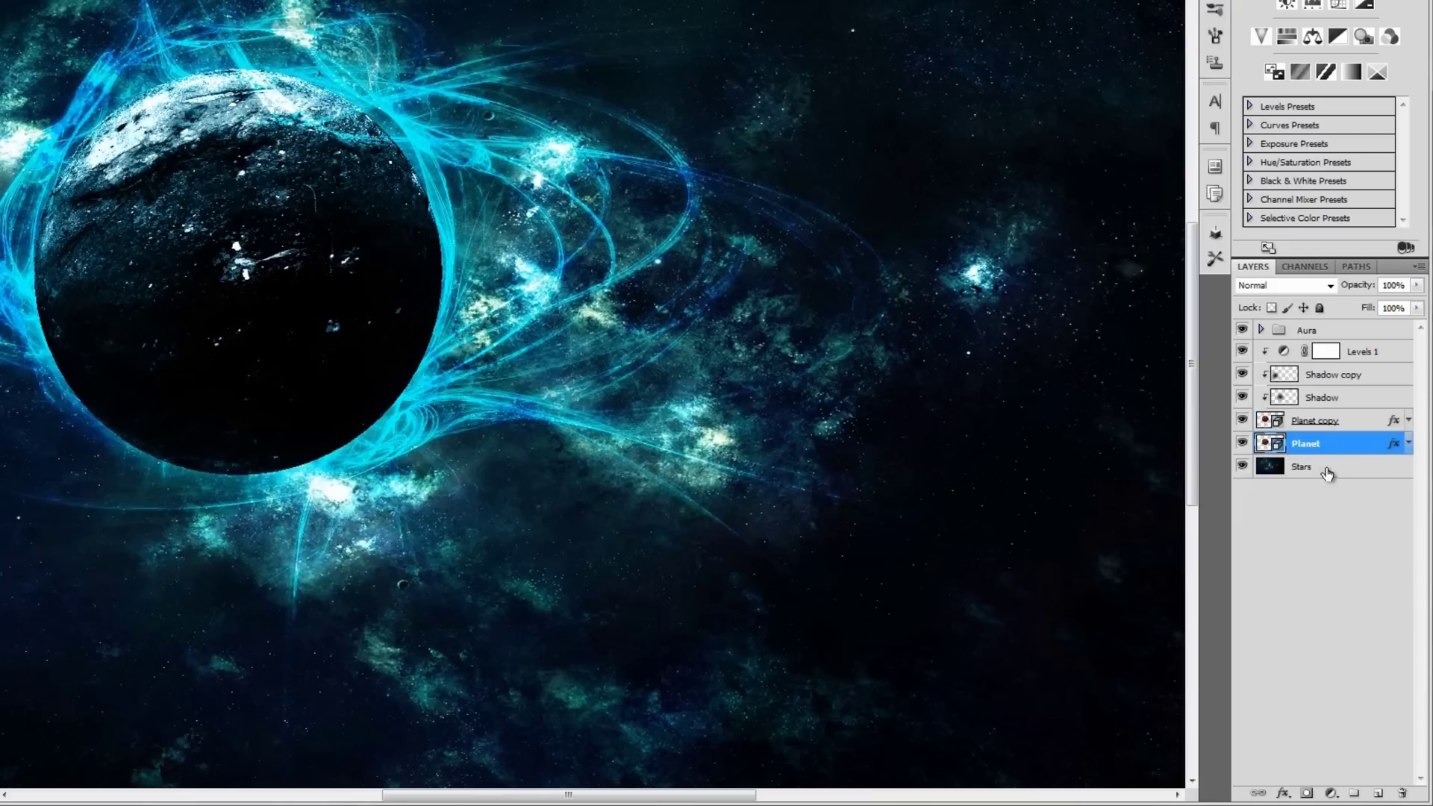
left_click_drag(1322, 452, 1335, 324)
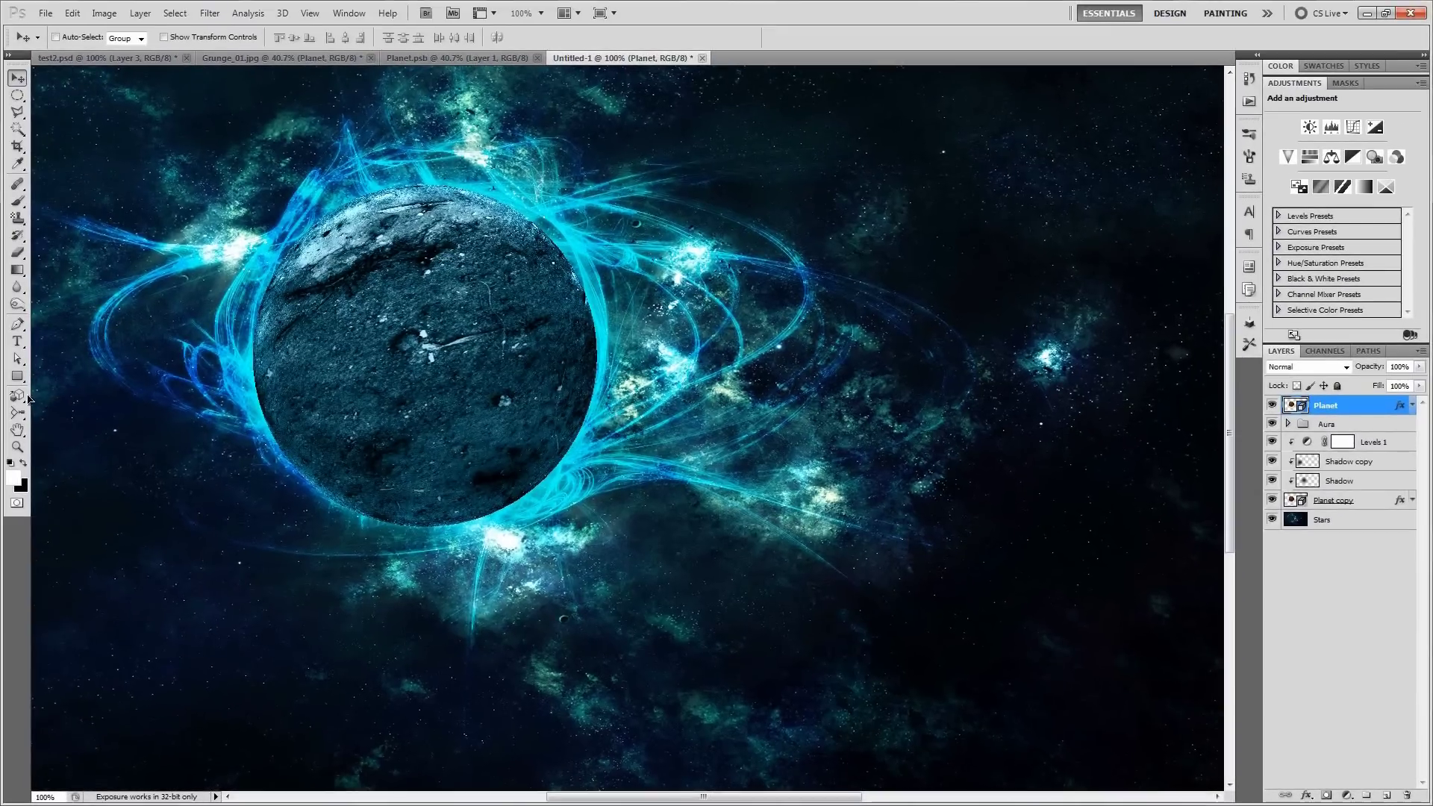
Step: Move the original Planet layer's 3D sphere to the right of the large planet with the 3D Object Pan tool
left_click(16, 396)
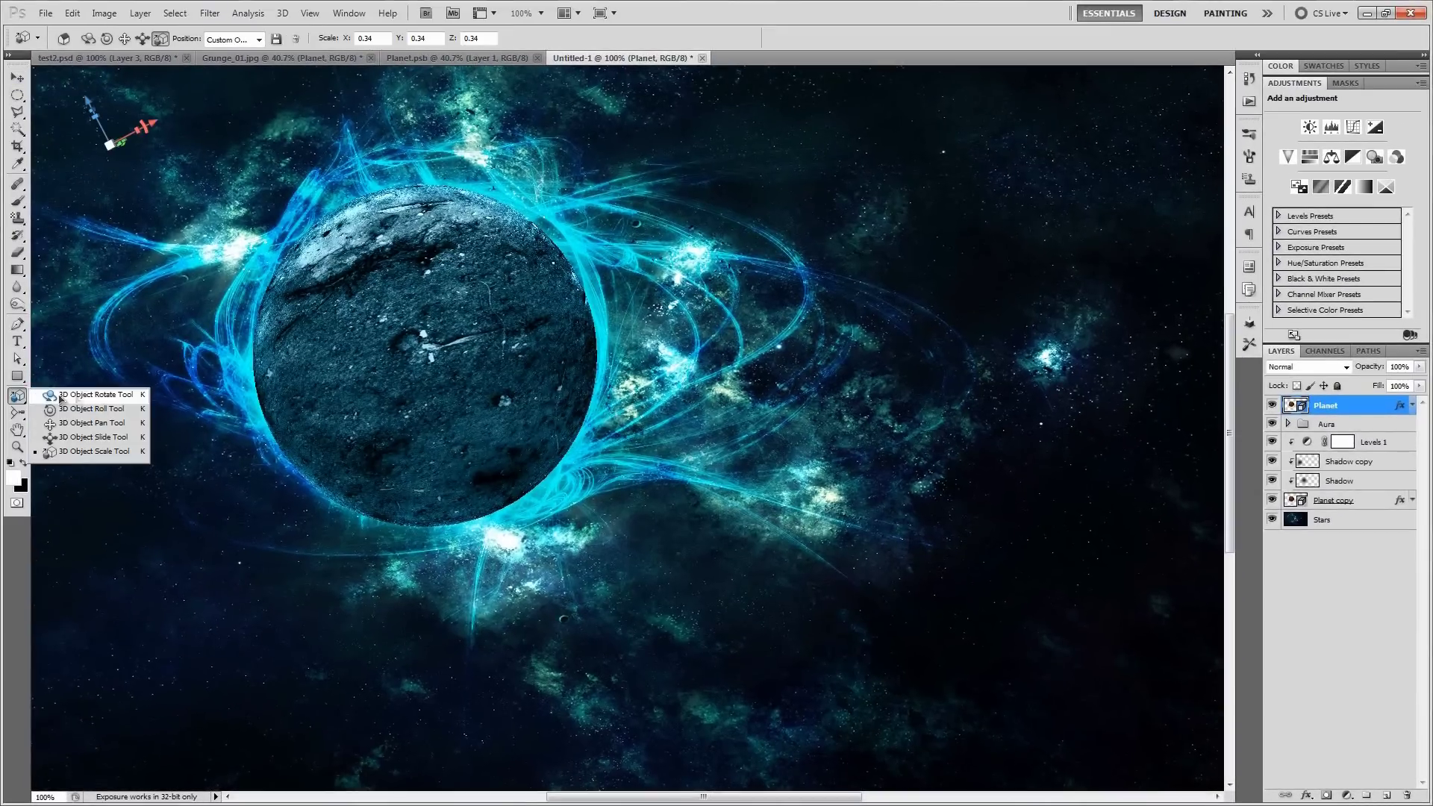
left_click(92, 423)
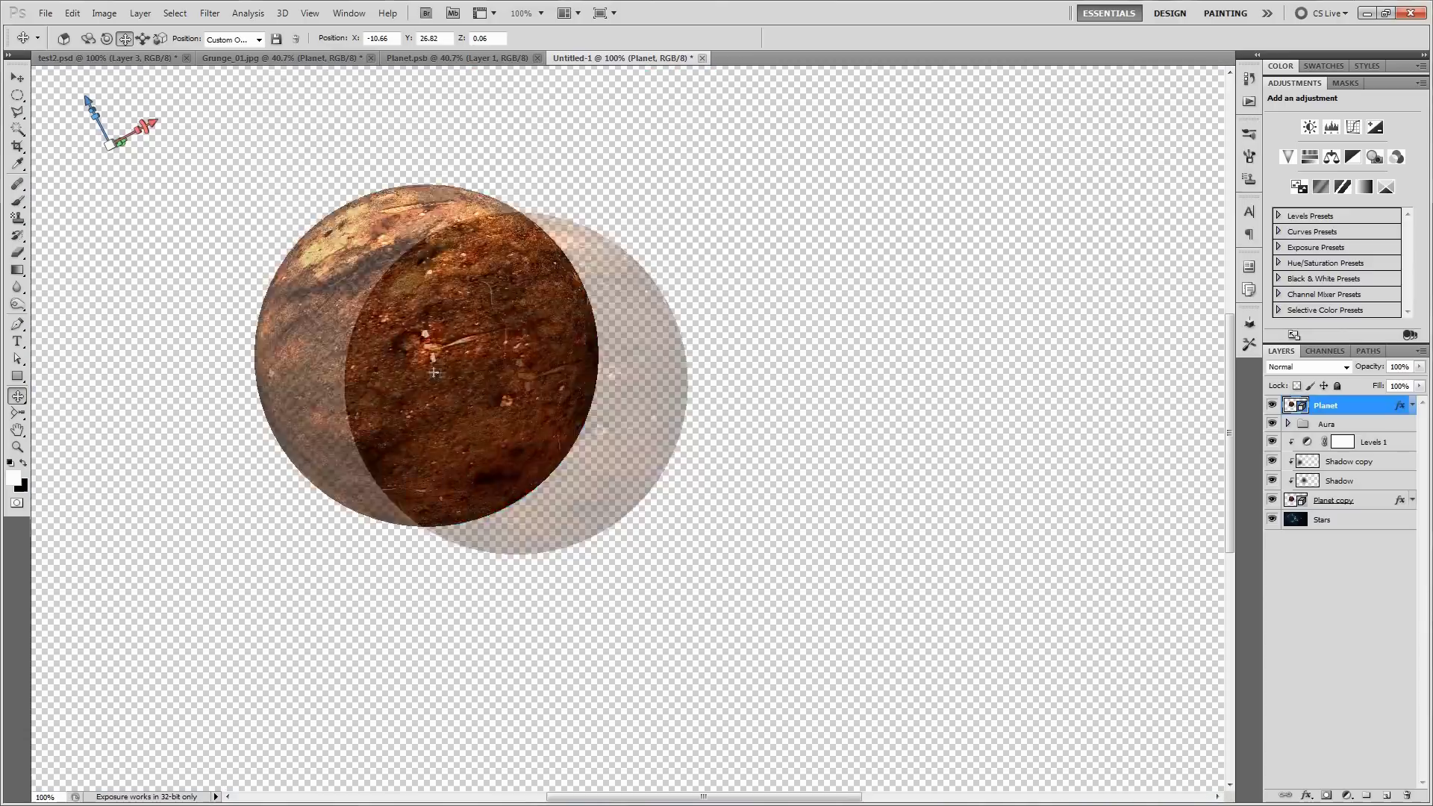
left_click_drag(493, 369, 562, 378)
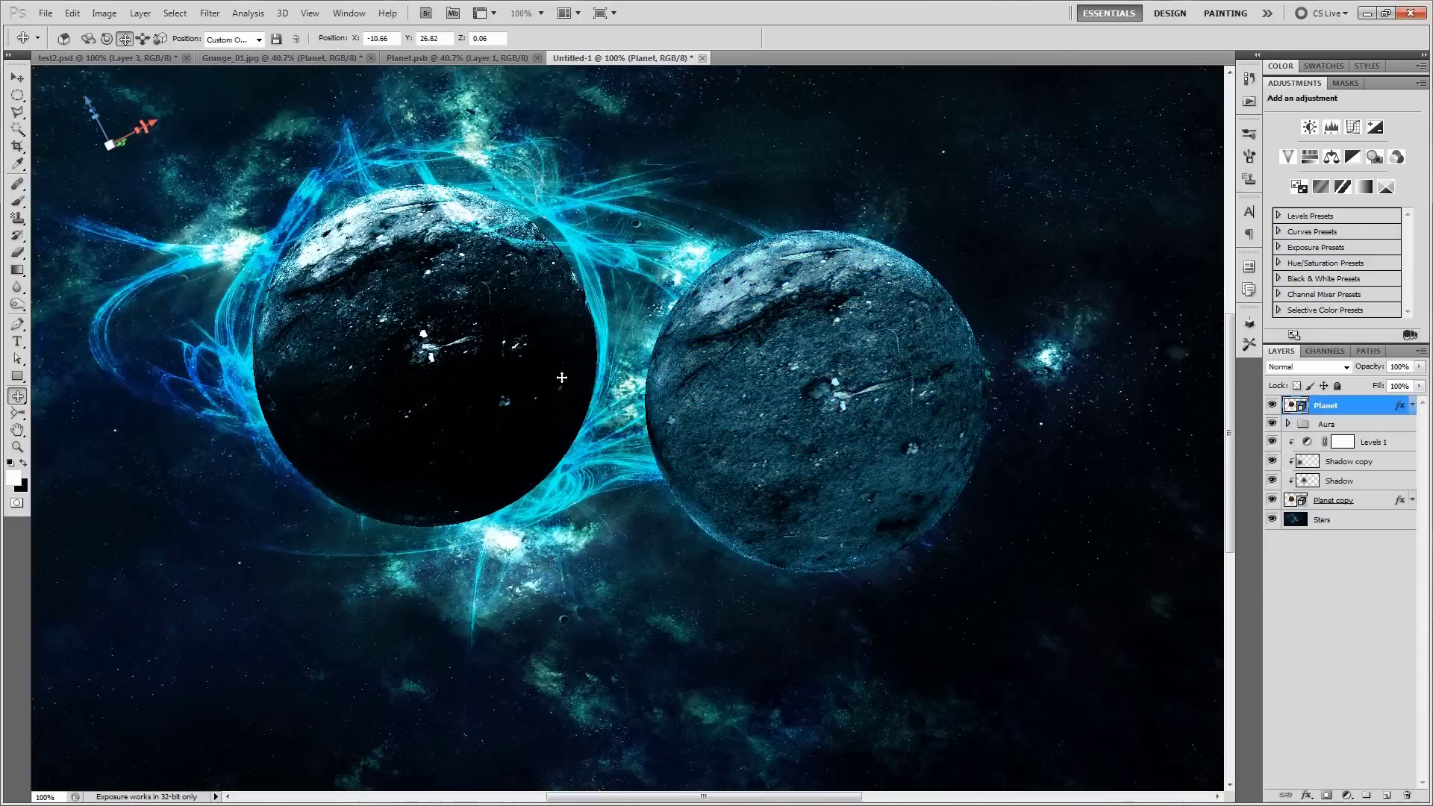
Step: Scale the second planet down uniformly to about 0.2 and compare the scene with its layer hidden and shown
left_click(17, 397)
left_click(82, 455)
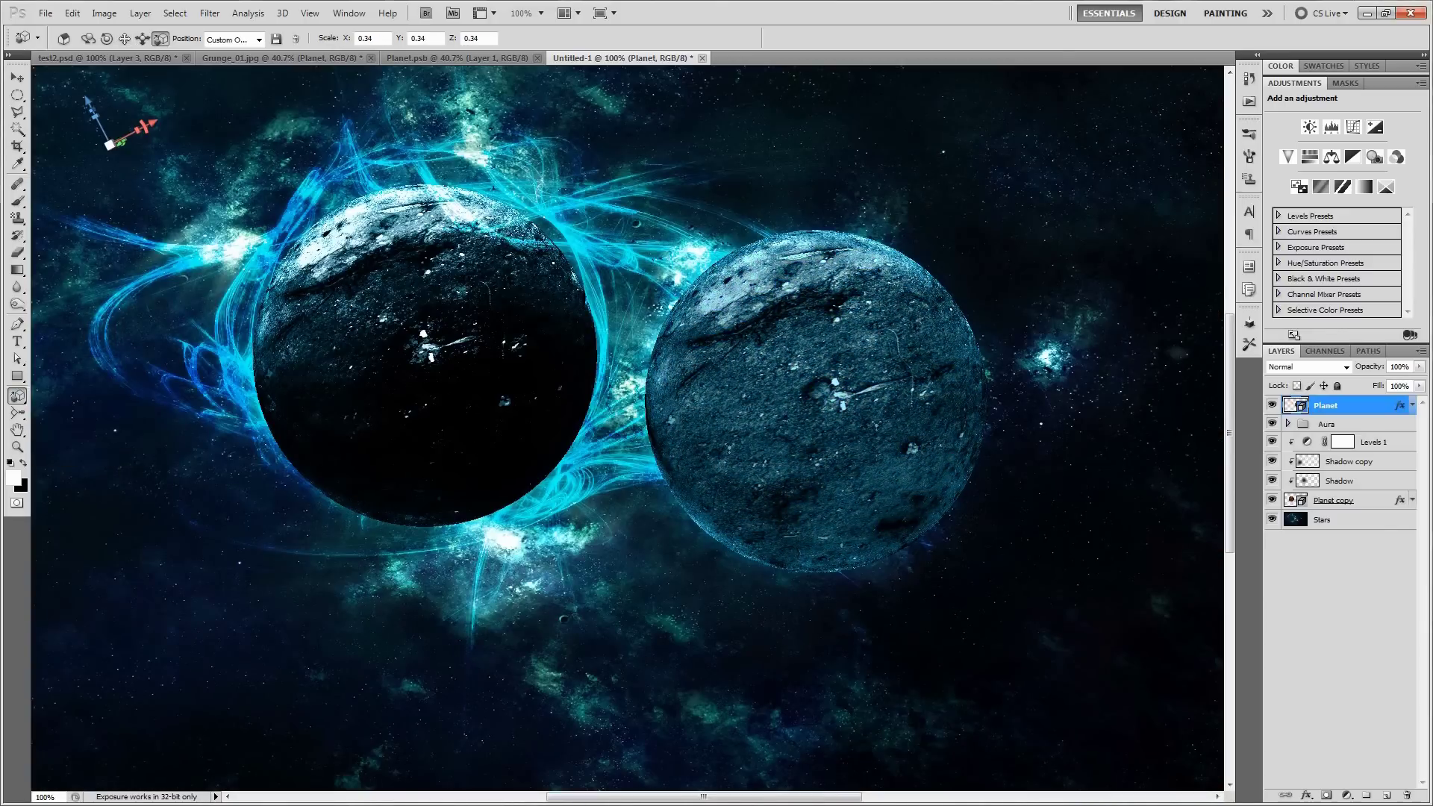
left_click_drag(821, 391, 835, 567)
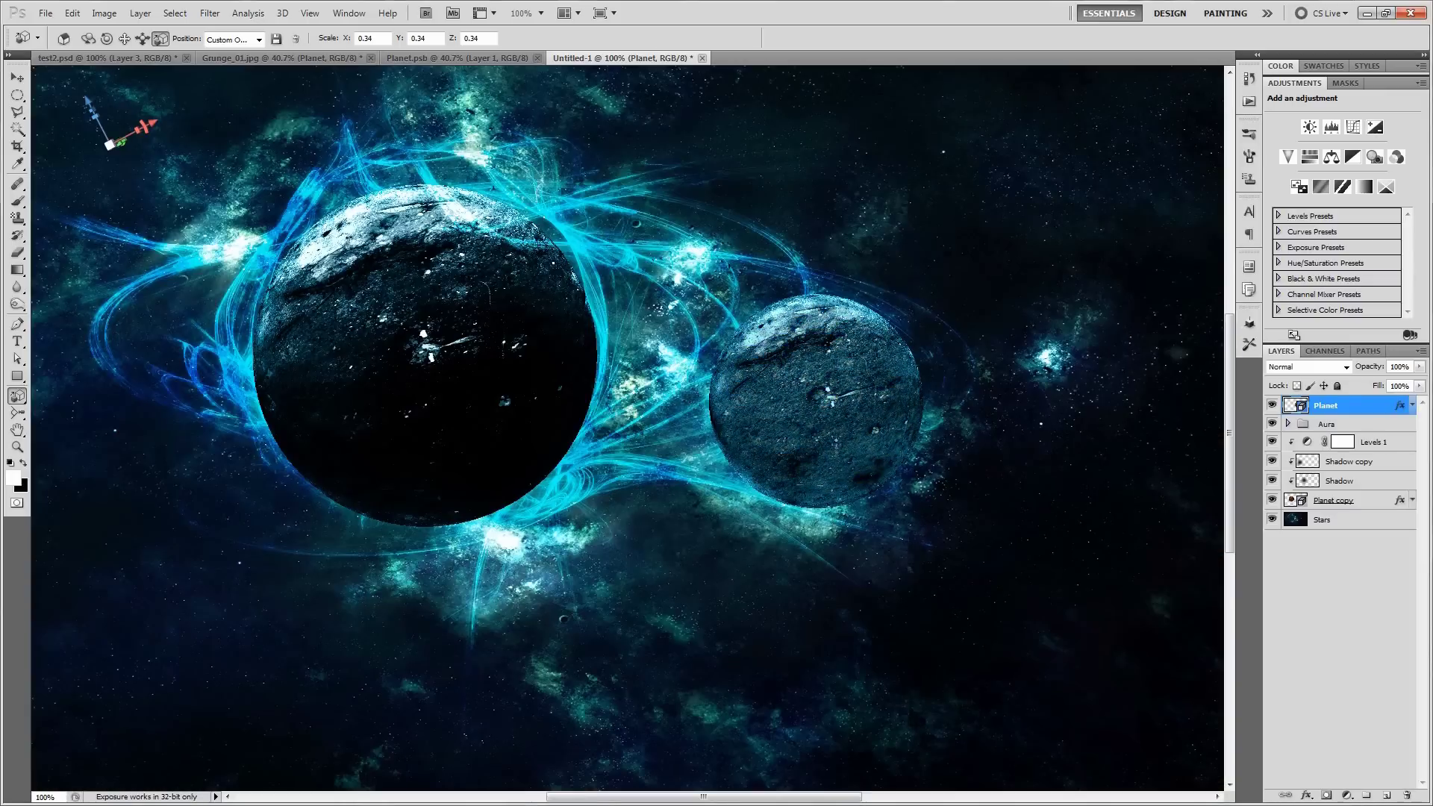
left_click_drag(836, 438, 837, 467)
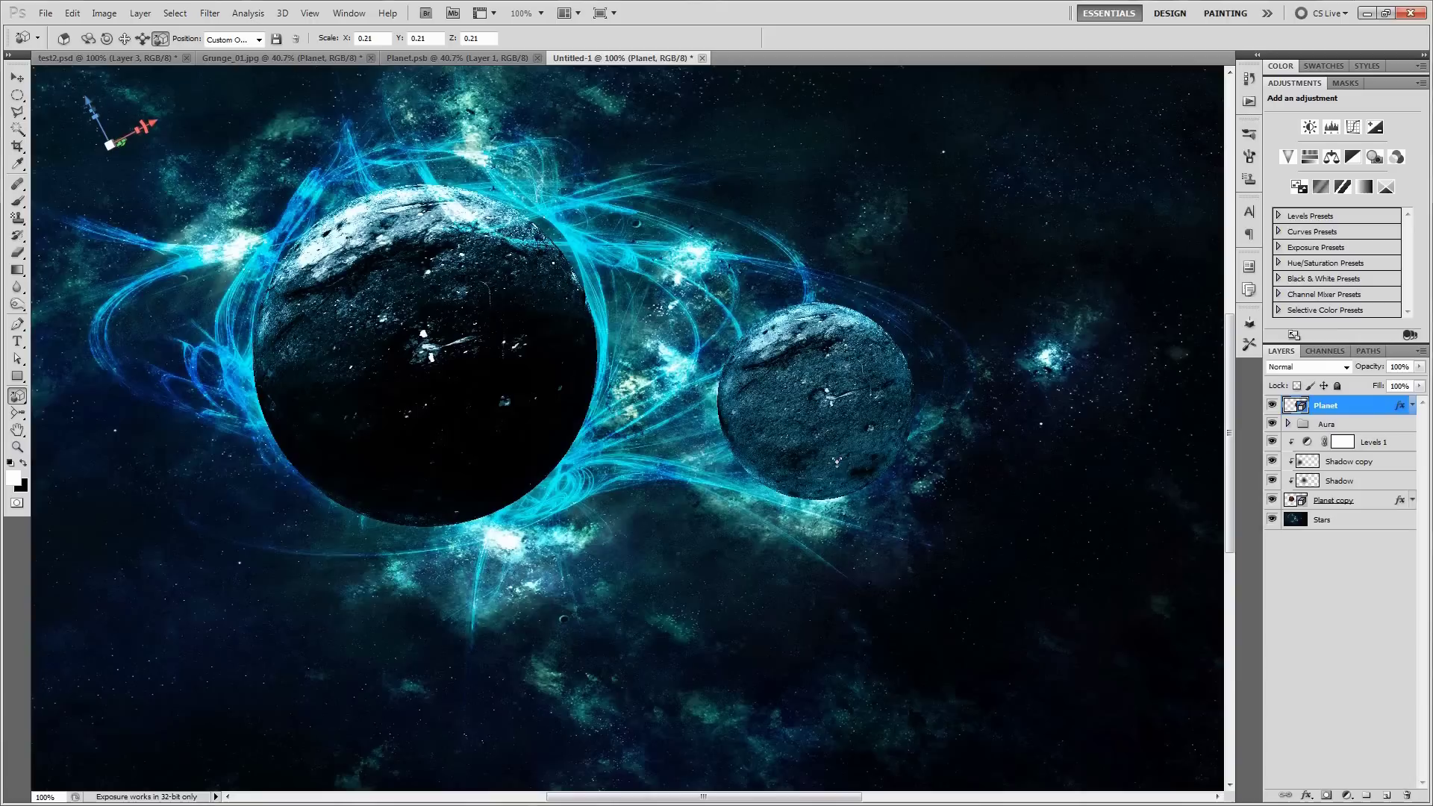
left_click(1272, 405)
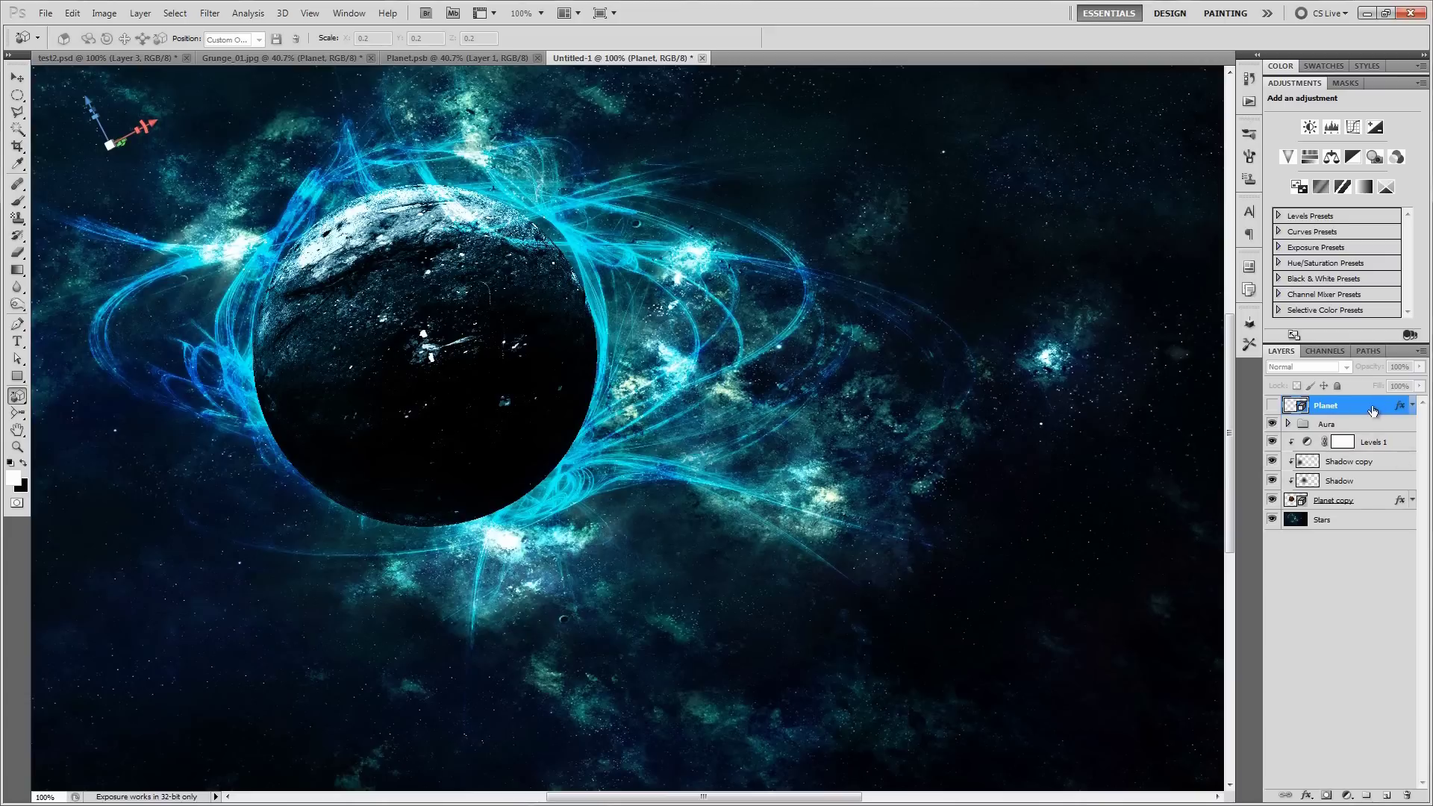
left_click(1273, 405)
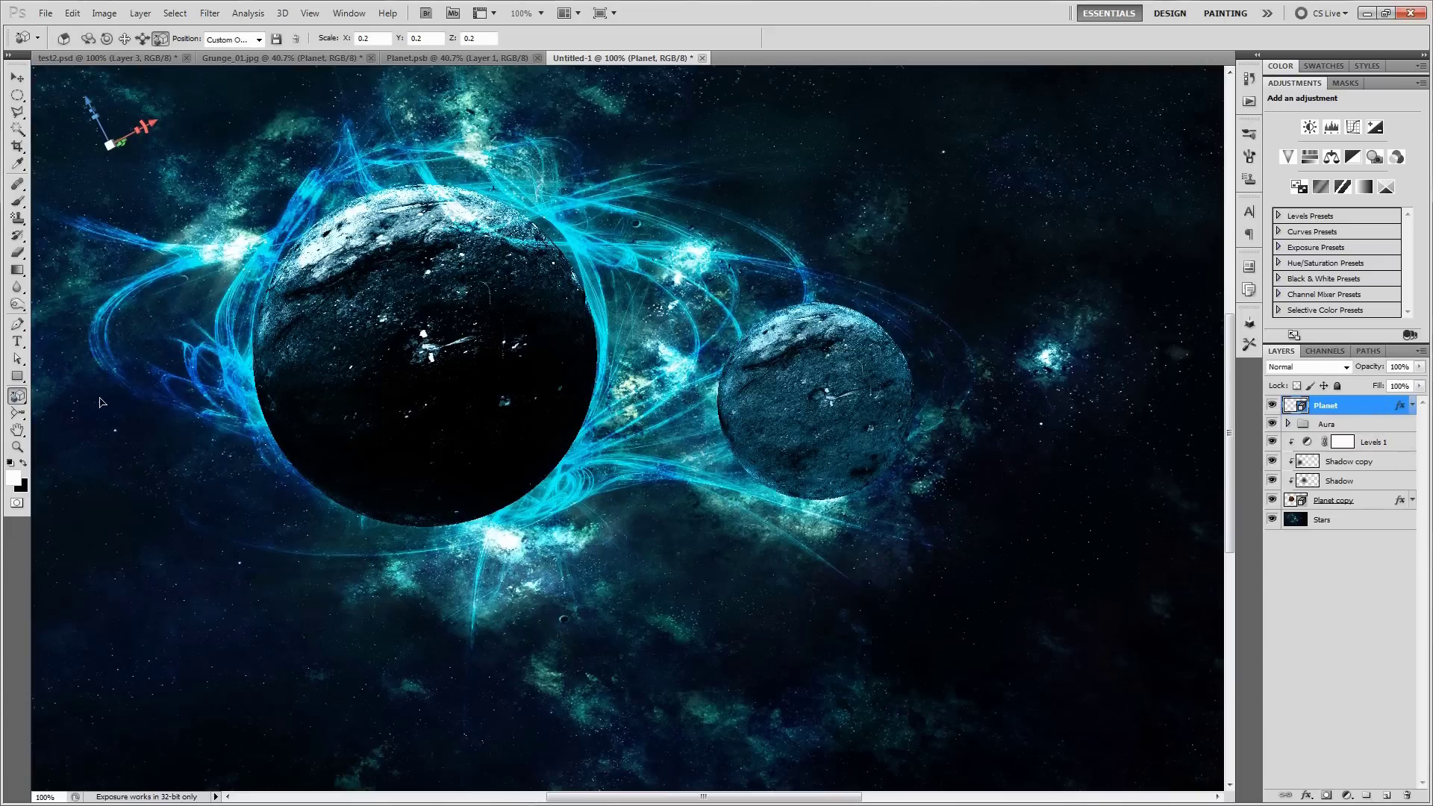
Step: Pan the small planet's 3D object slightly farther right, away from the large planet
right_click(18, 396)
left_click(67, 428)
left_click_drag(867, 402, 887, 415)
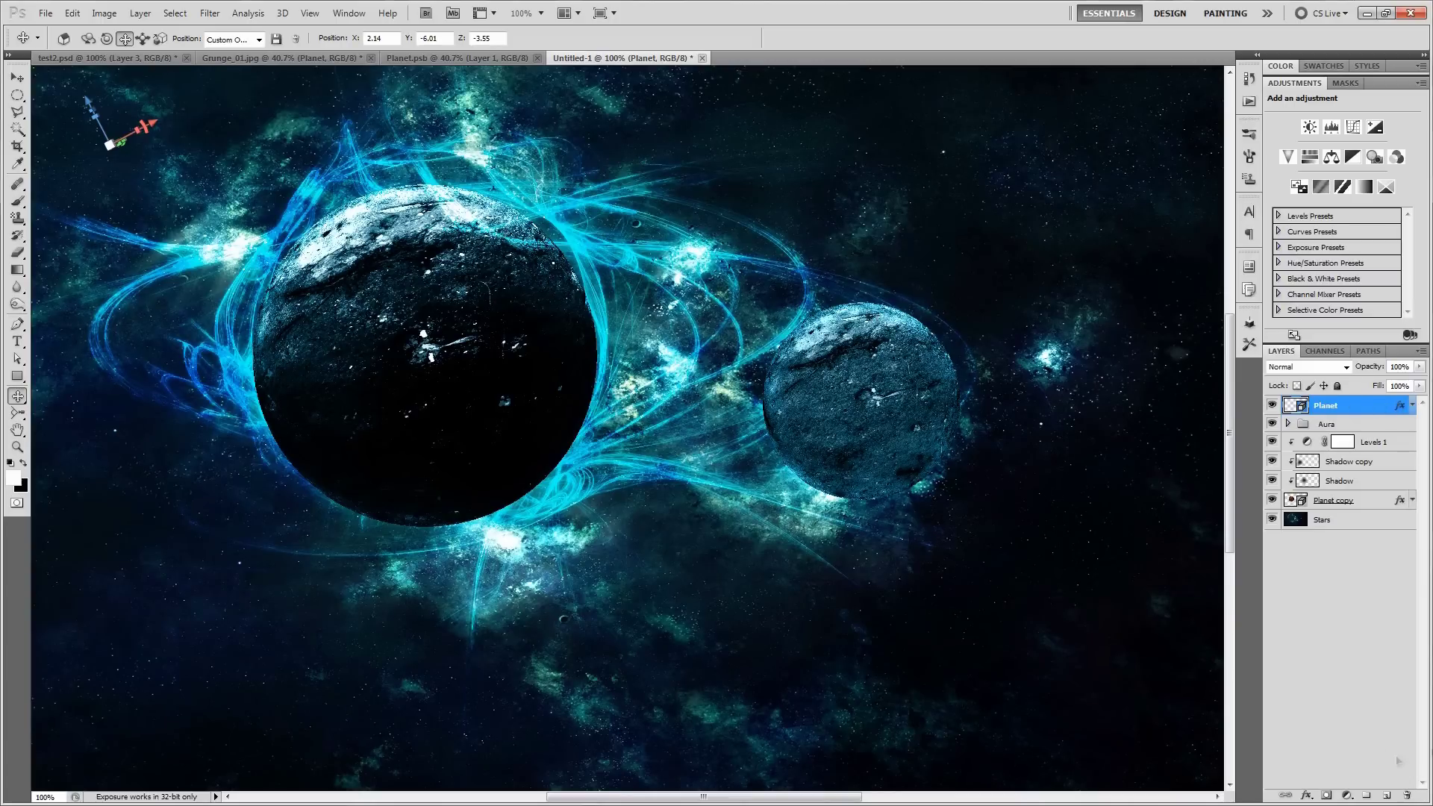
Step: Create a new layer named Shadow above the Planet layer and clip it to that planet
key("ctrl+shift+alt+n")
type("Shadow")
key("Return")
key("ctrl+alt+g")
Step: Fill an elliptical selection covering the small planet with black on the new Shadow layer and deselect
key("m")
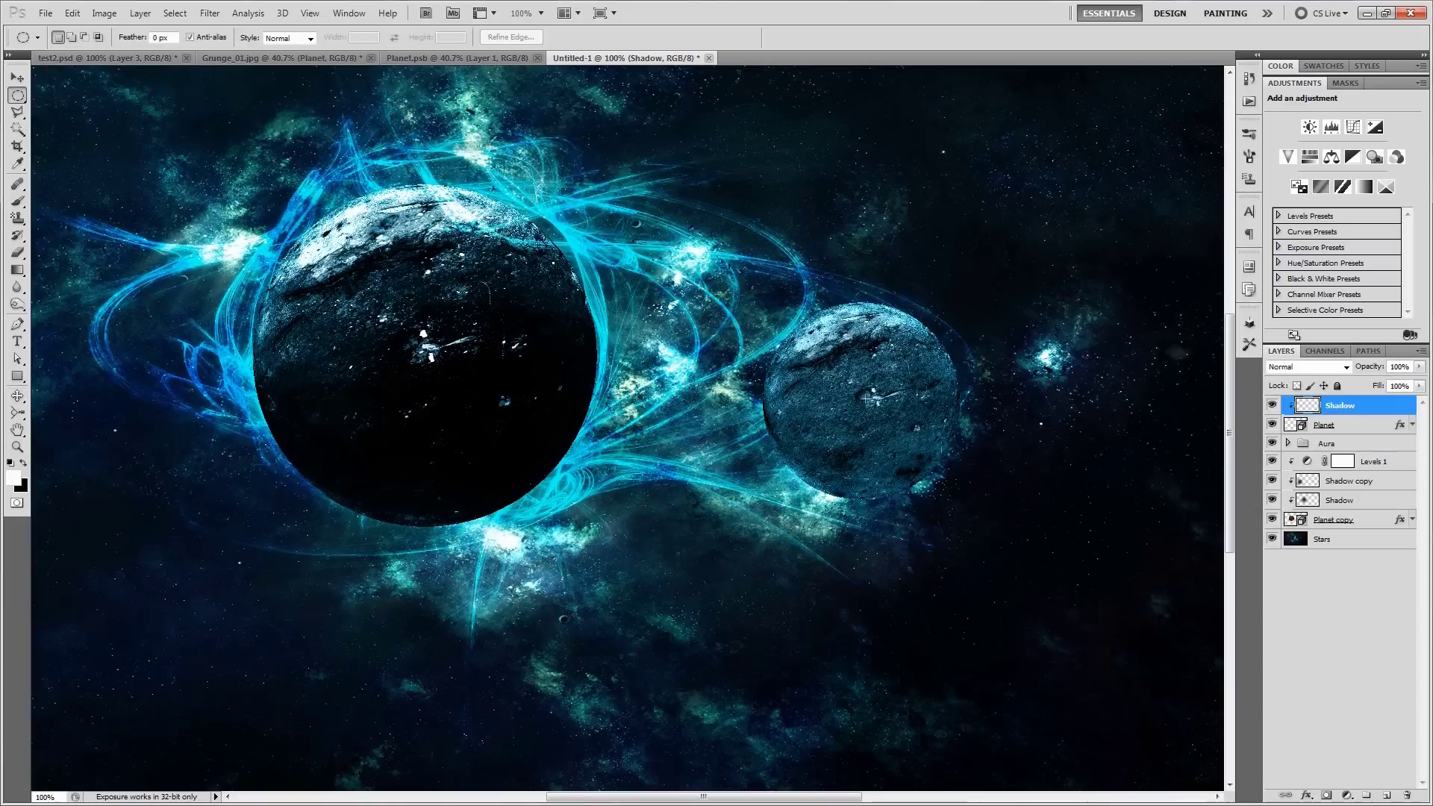
left_click_drag(976, 492, 769, 308)
key("ctrl+BackSpace")
key("ctrl+d")
Step: Offset the small planet's black shadow disc down and to the right and apply a 46.7-pixel Gaussian Blur
key("v")
key("shift+Down")
key("shift+Down")
key("shift+Down")
key("shift+Down")
key("shift+Right")
key("shift+Right")
key("shift+Right")
key("shift+Right")
left_click(210, 13)
left_click(395, 225)
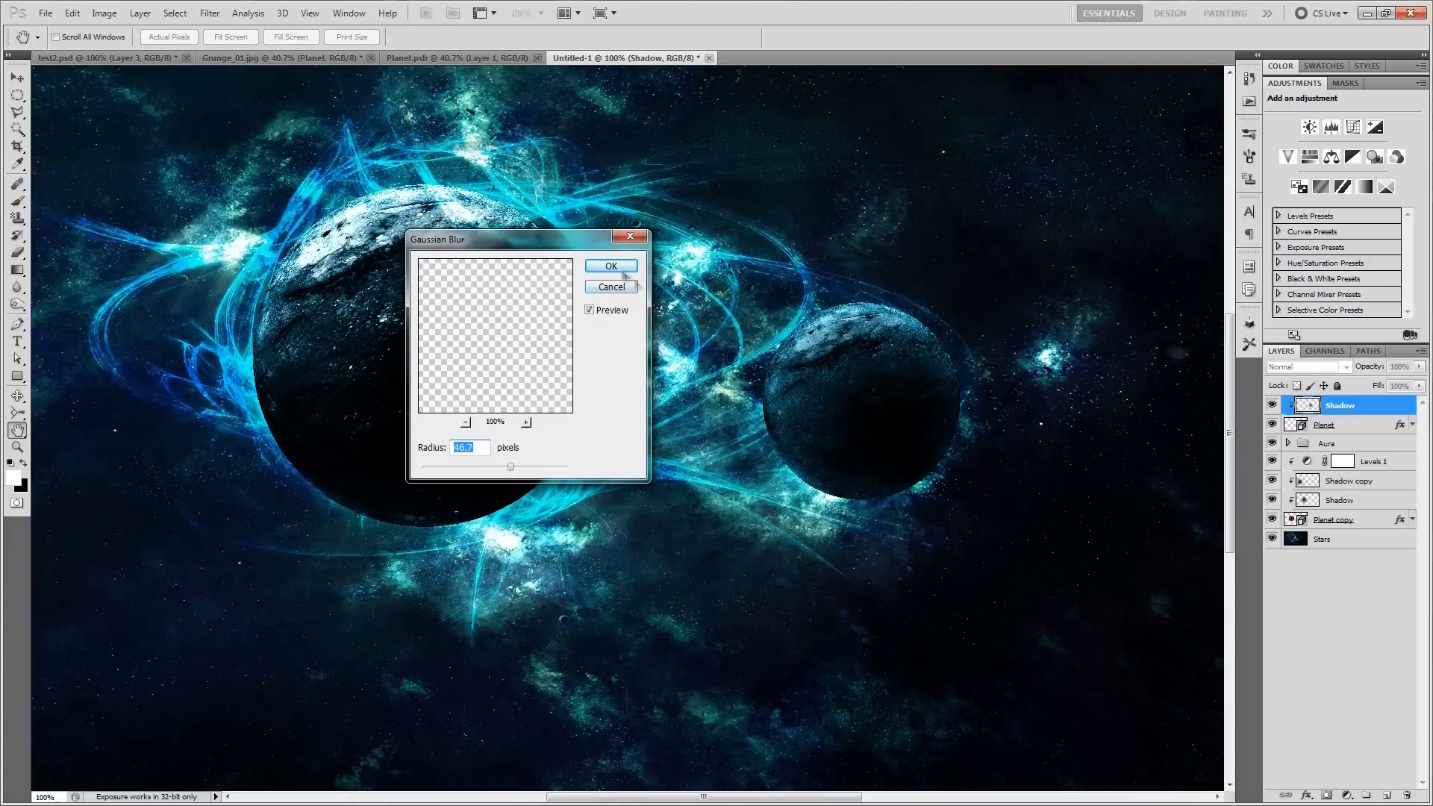
key("Return")
Step: Set the small planet's Shadow layer to Overlay blending and duplicate it
left_click(1346, 367)
left_click(1280, 560)
key("ctrl+j")
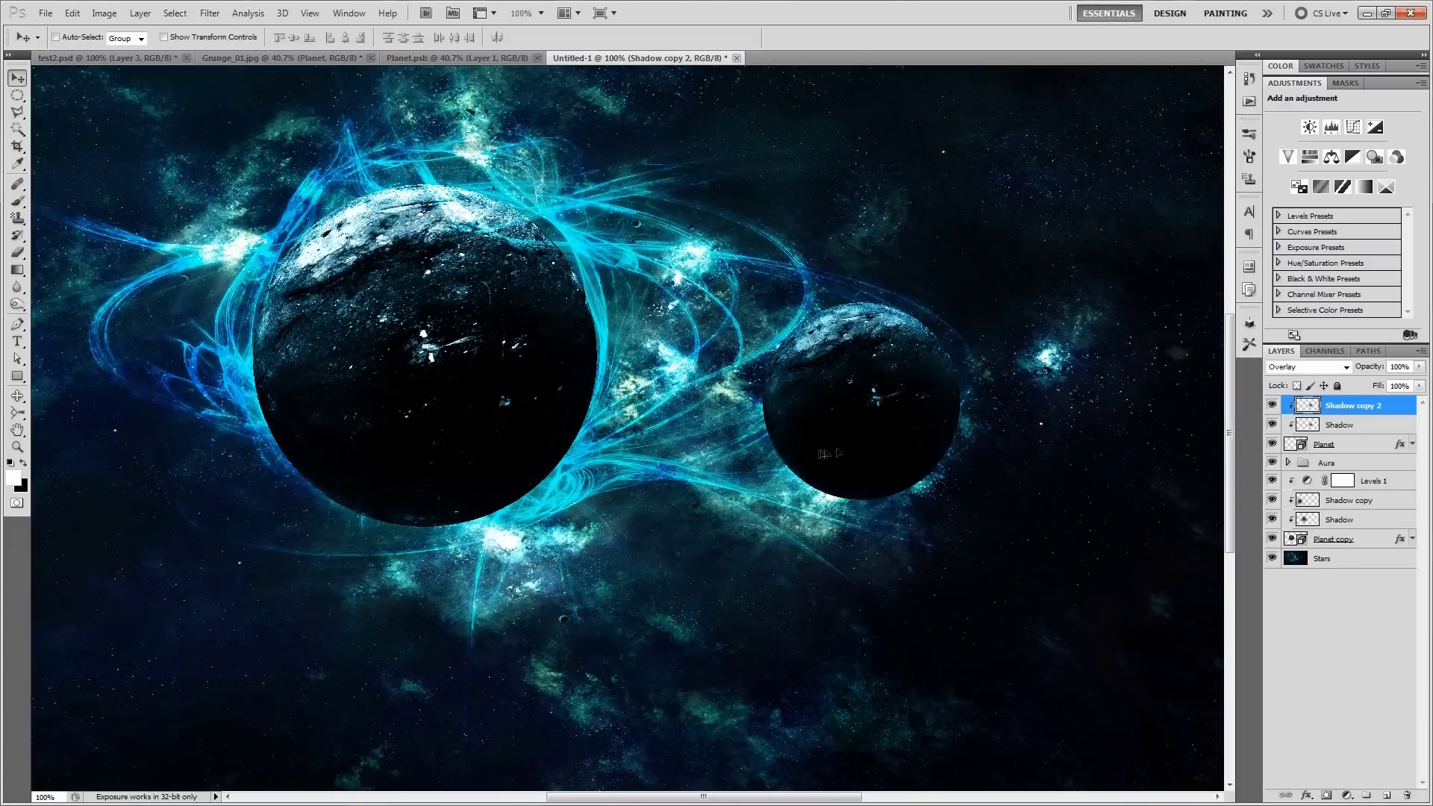
Step: Add a clipped Levels adjustment above the small planet's shadows with input levels 5, 0.83 and 226
left_click(1331, 127)
left_click_drag(1414, 206, 1298, 210)
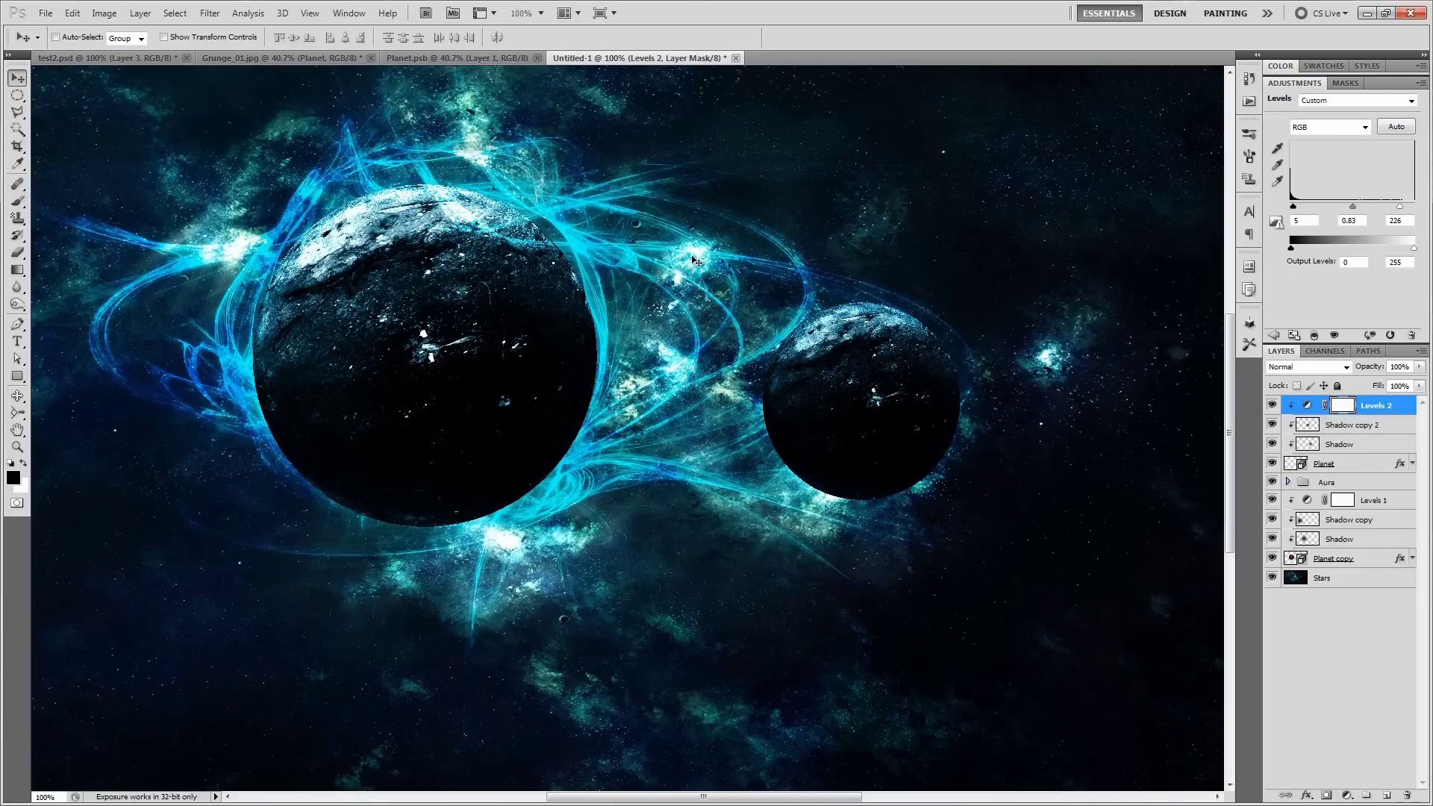
Step: Stamp all visible layers into a new top layer and rename it Merged
left_click(1387, 407)
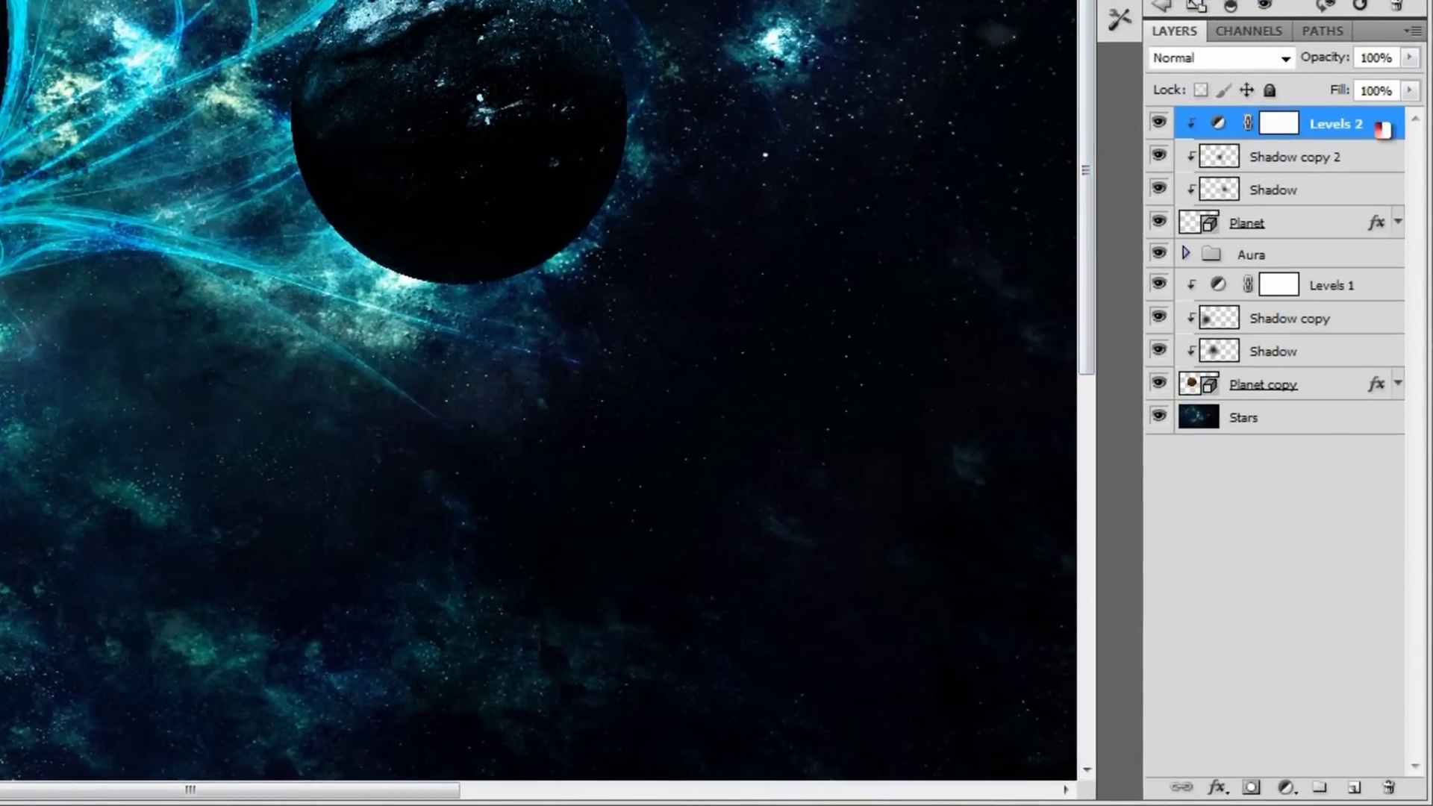
key("ctrl+shift+alt+e")
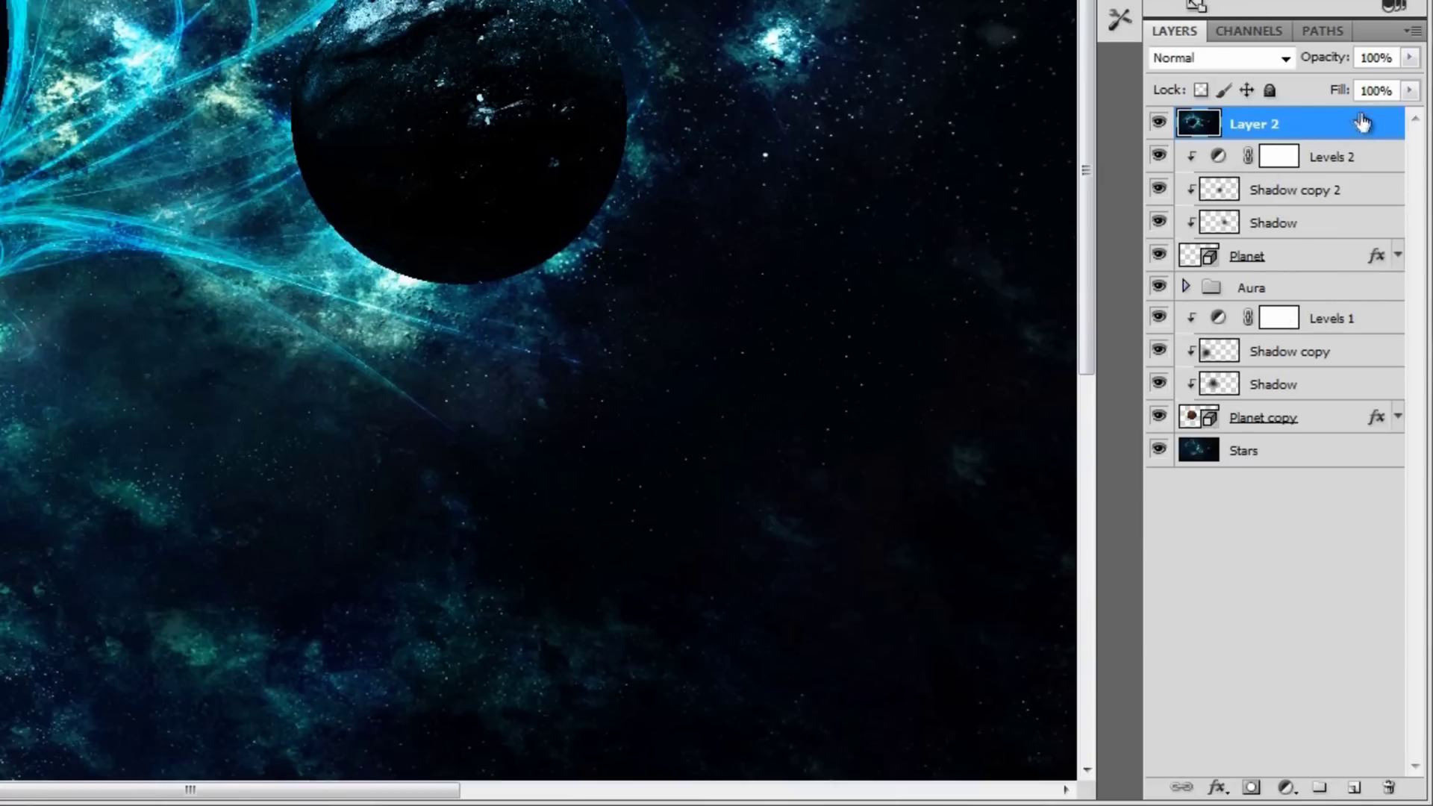
double_click(1269, 126)
type("Merged")
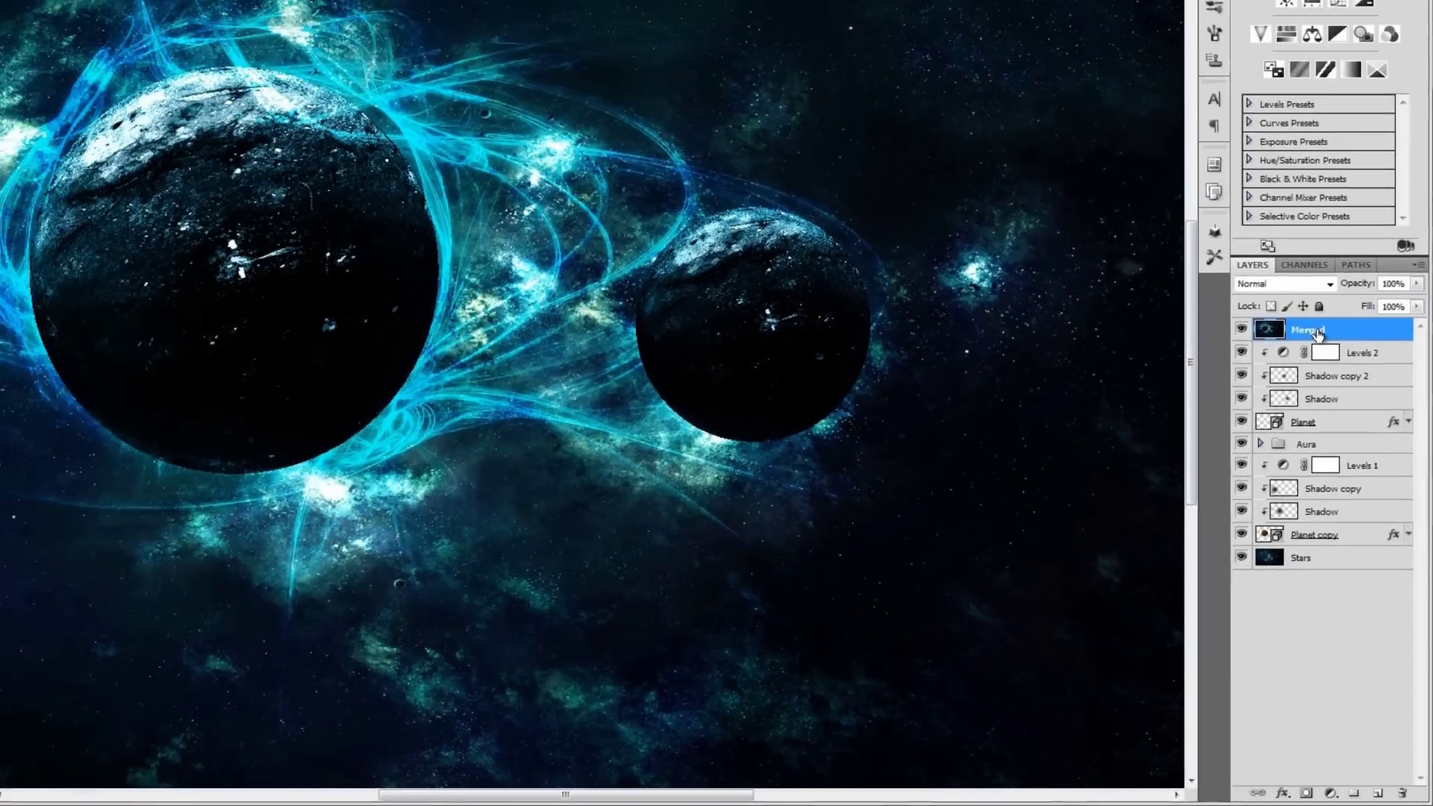
key("Return")
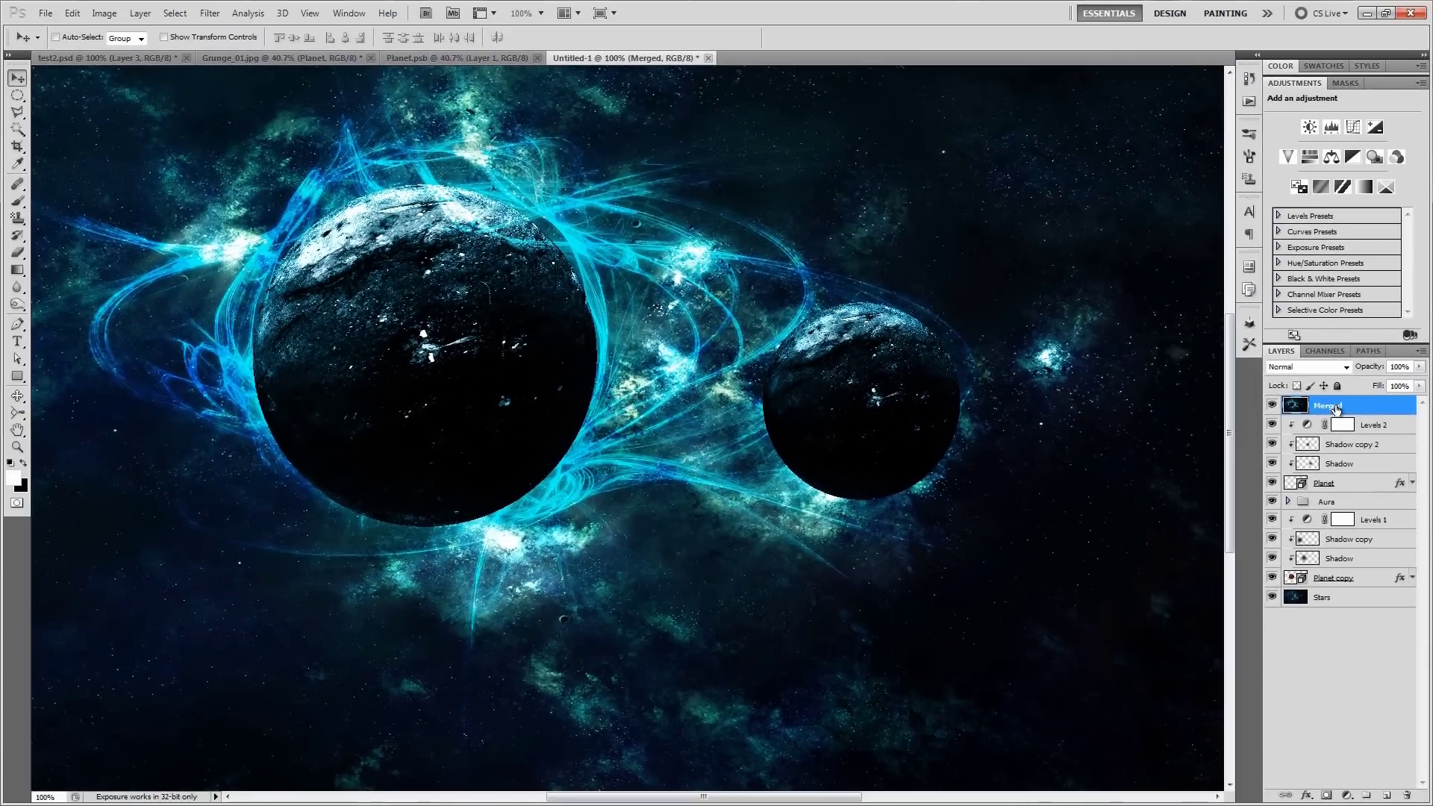
Step: Choose the Brush tool and set its painting mode to Overlay
key("b")
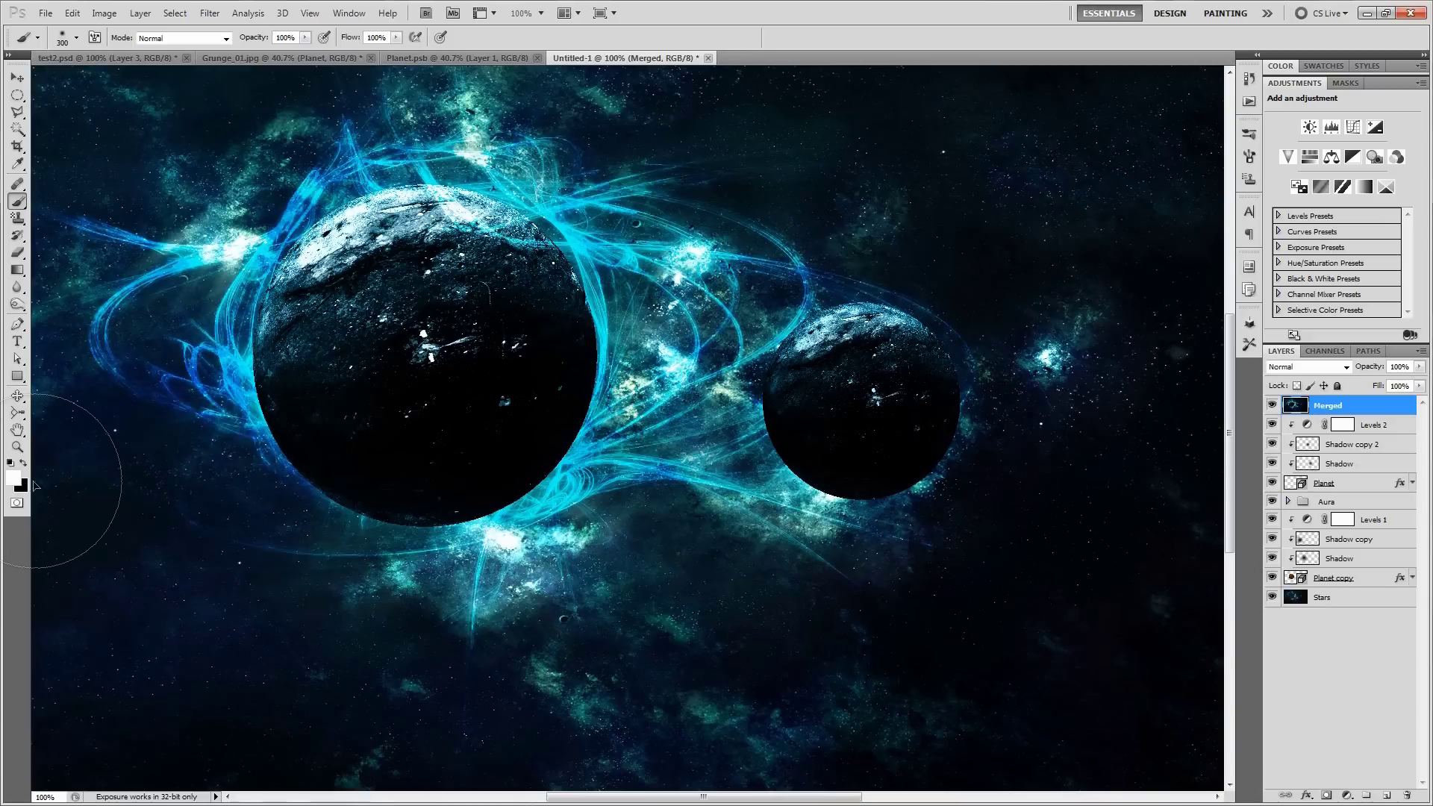
left_click(166, 38)
left_click(174, 253)
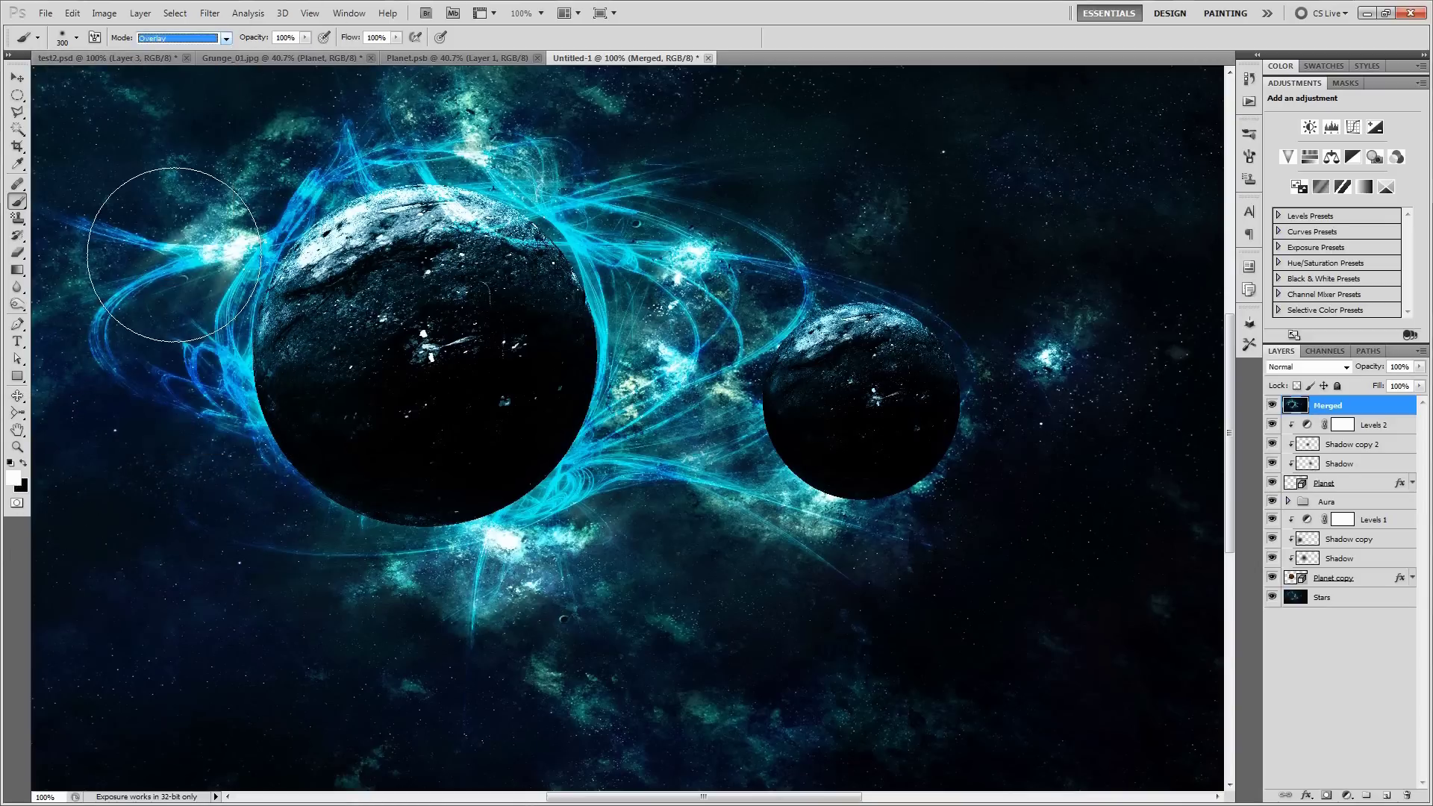
left_click(174, 254)
Step: Paint a bright white glow where two aura strands cross between the planets, using progressively smaller soft brush dabs
scroll(632, 320, "up", 2)
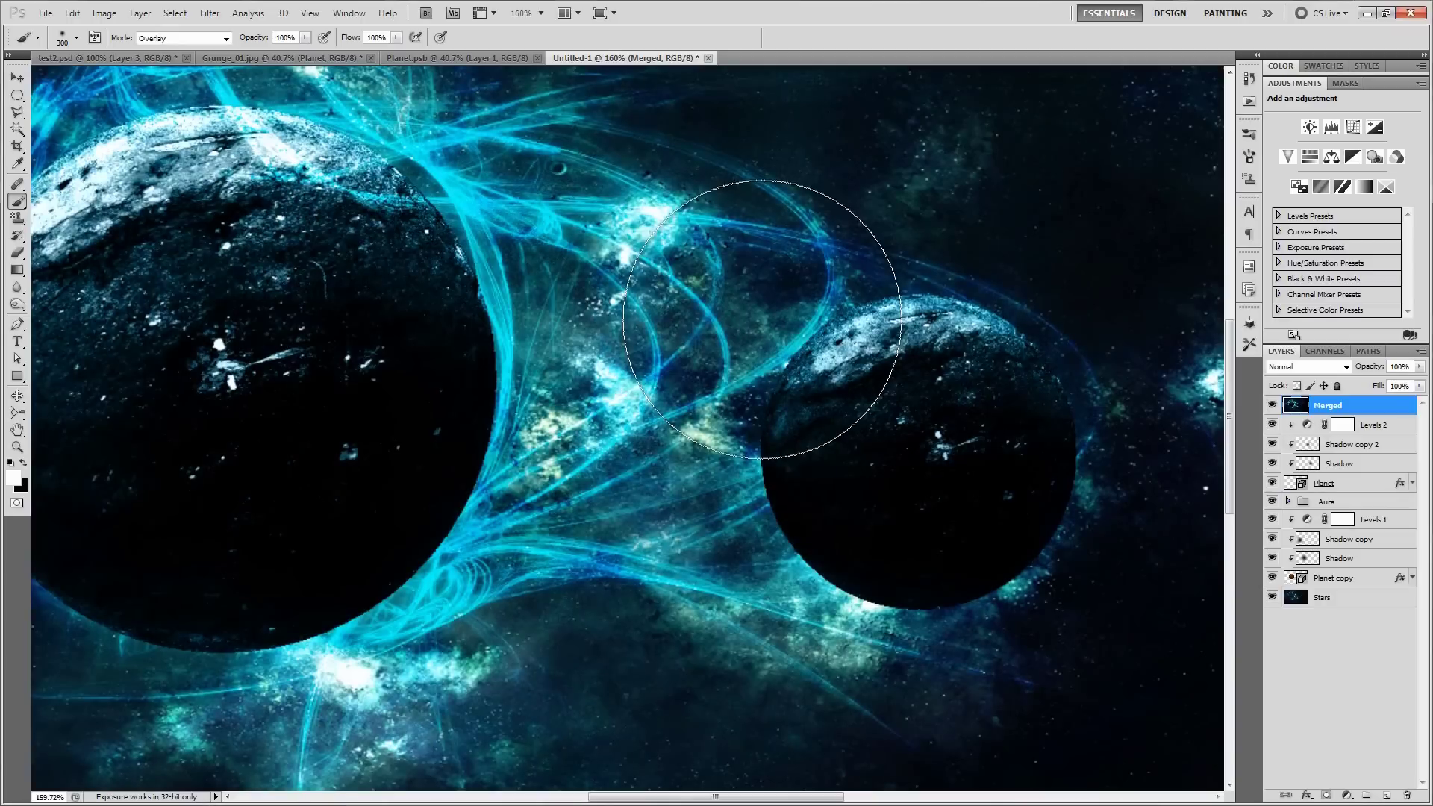
key("bracketleft")
key("bracketleft")
key("bracketleft")
key("bracketleft")
key("bracketleft")
key("bracketleft")
key("bracketleft")
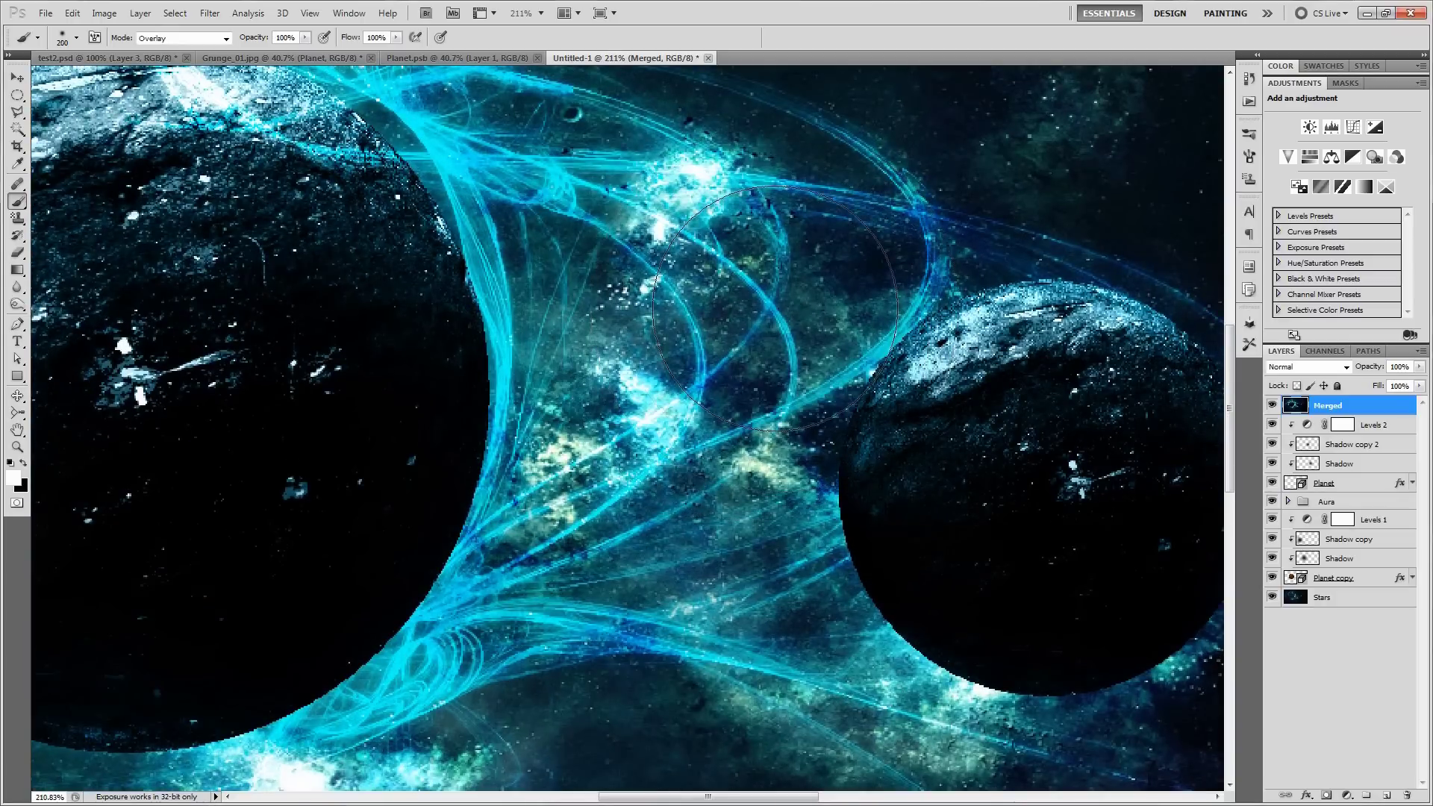
key("bracketleft")
key("bracketleft")
key("bracketleft")
key("bracketleft")
scroll(770, 321, "up", 1)
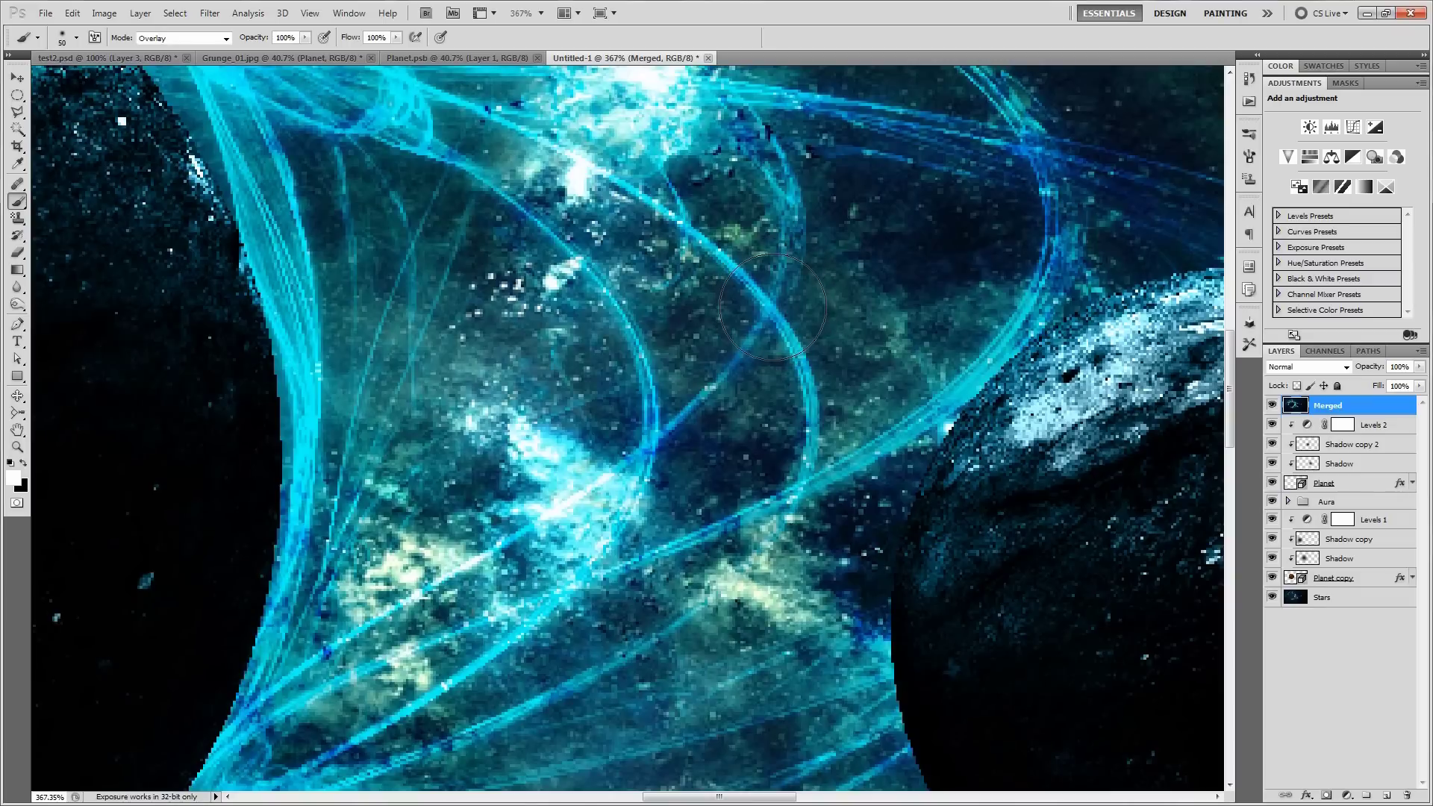
left_click(771, 307)
key("bracketleft")
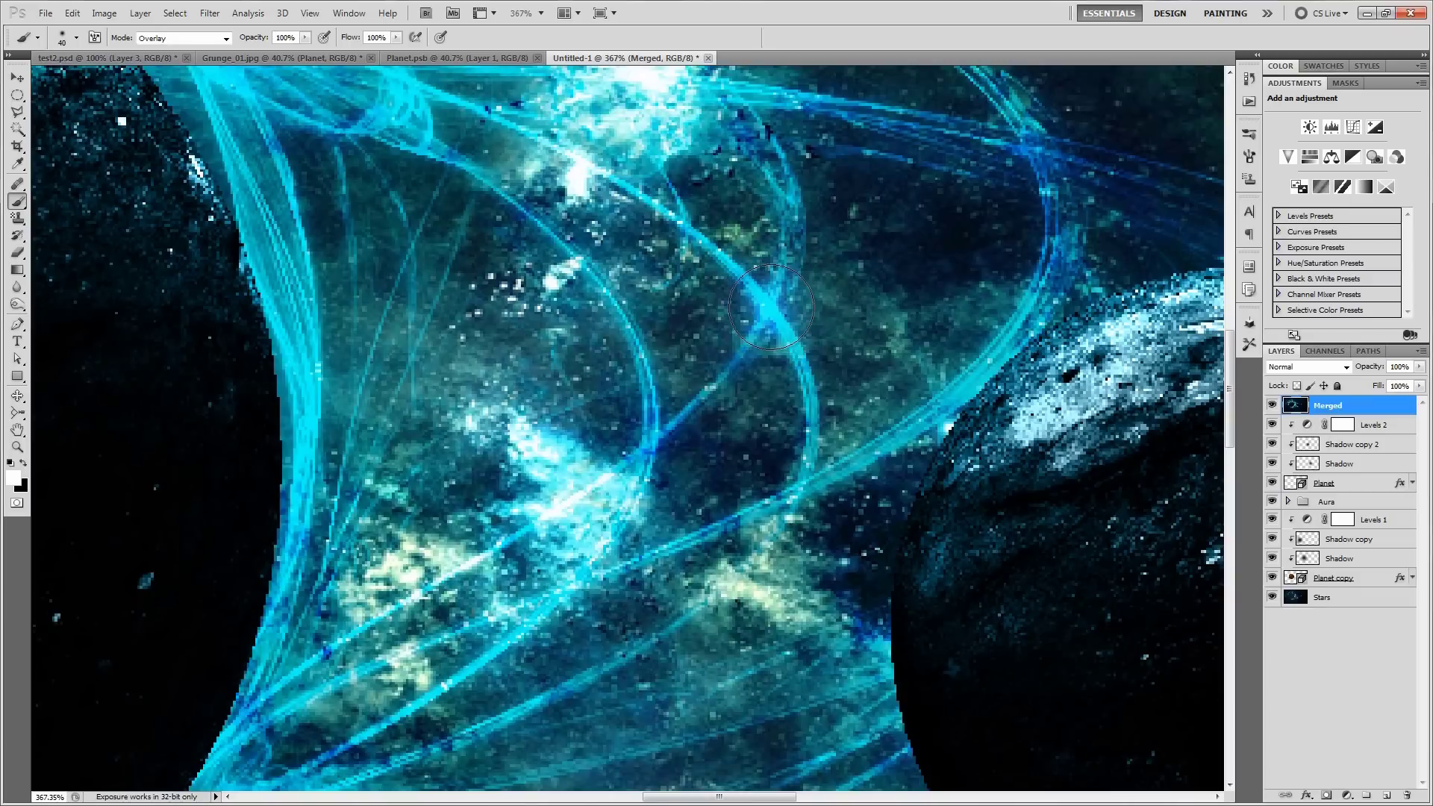
left_click(771, 307)
key("bracketleft")
key("bracketleft")
key("bracketleft")
key("bracketleft")
key("bracketleft")
left_click(771, 306)
left_click(771, 307)
left_click(771, 307)
key("bracketleft")
key("bracketleft")
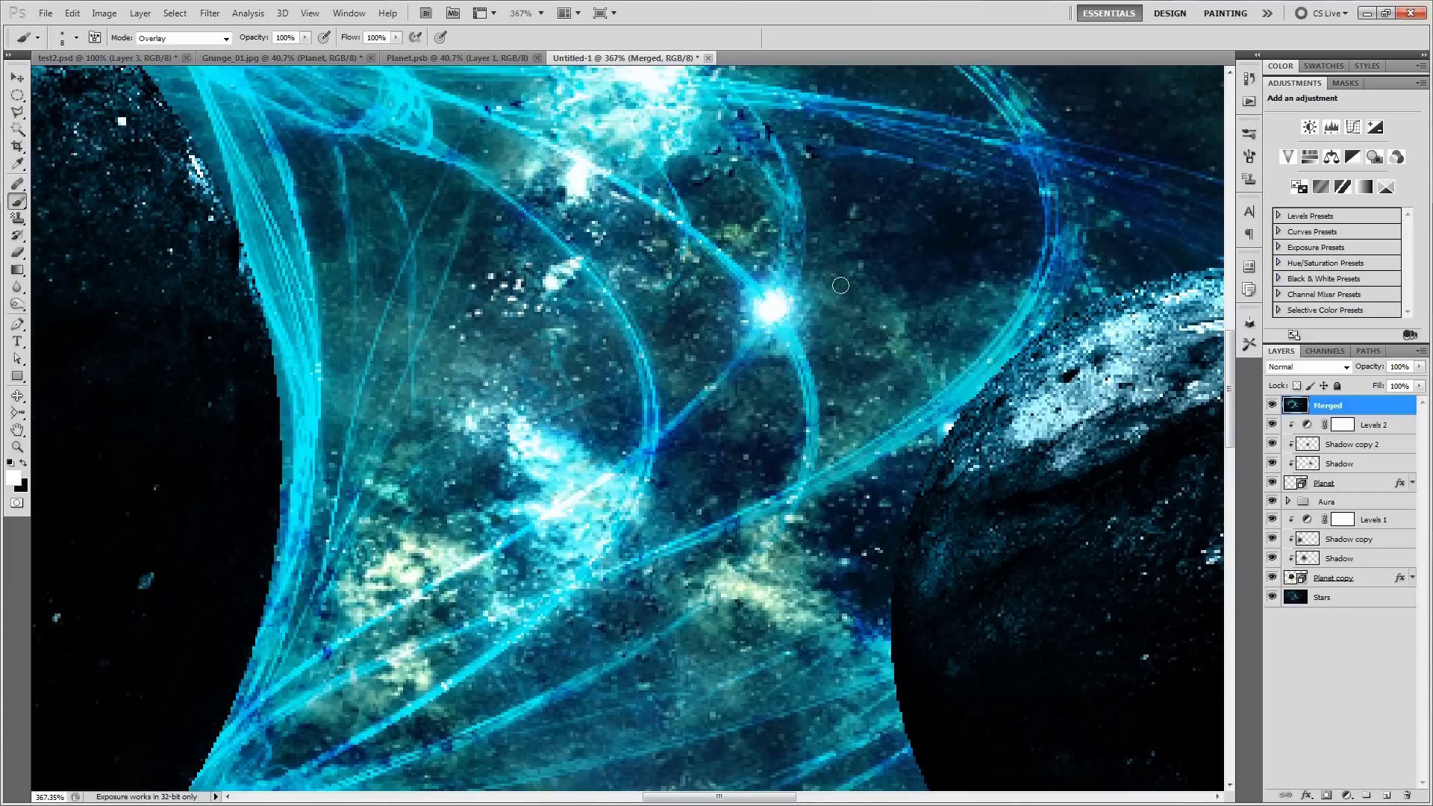
Step: Paint a second glow at the strand crossing beside the bright nebula patch, layering progressively smaller white dabs
scroll(794, 362, "down", 1)
key("bracketright")
key("bracketright")
key("bracketright")
scroll(677, 440, "up", 2)
key("bracketright")
key("bracketright")
key("bracketleft")
key("bracketleft")
key("bracketleft")
left_click(675, 427)
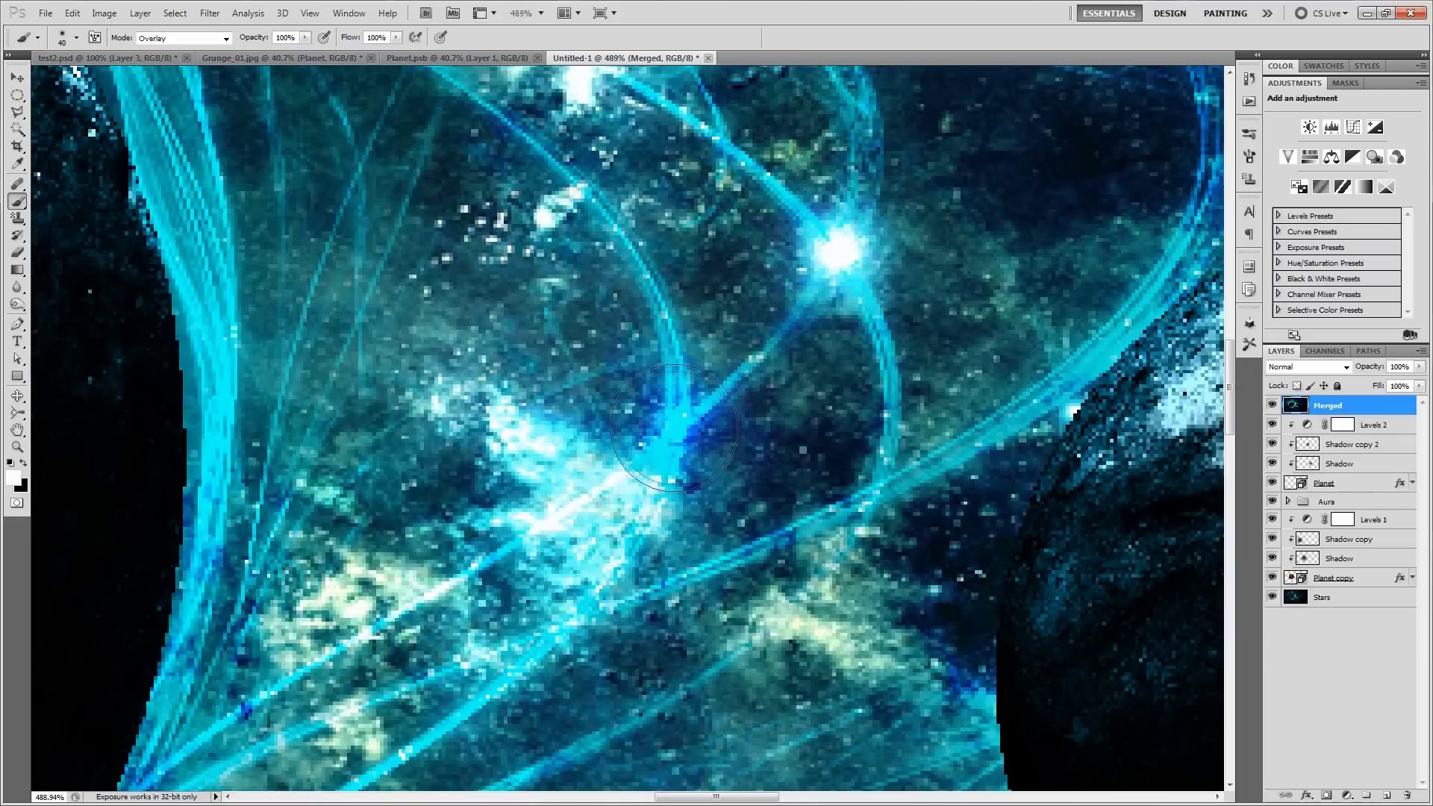
left_click(675, 427)
key("bracketleft")
key("bracketleft")
key("bracketleft")
key("bracketleft")
left_click(673, 427)
left_click(673, 426)
left_click(674, 427)
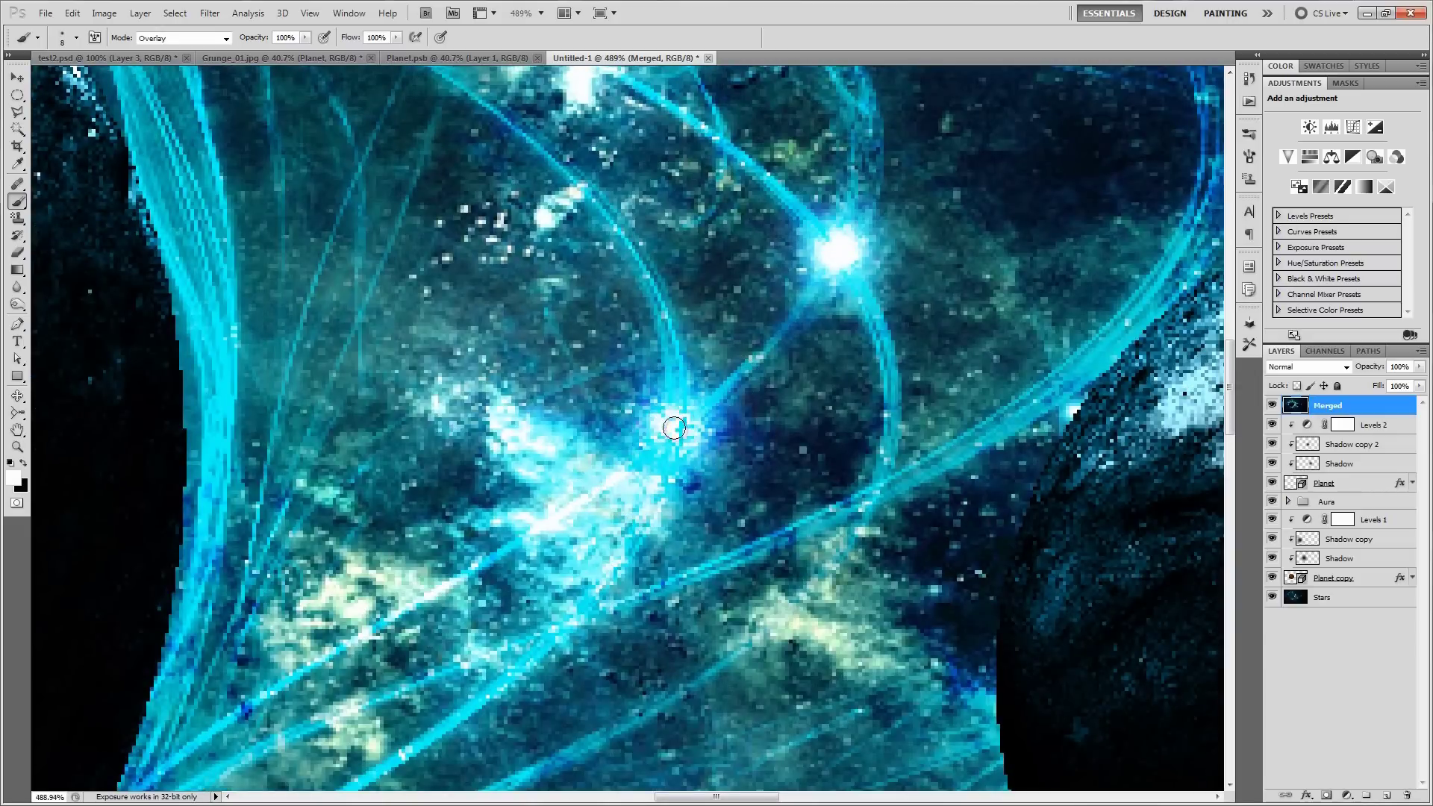
Step: Paint a third glow where the curved strand meets the lower diagonal strand near the small planet's edge
scroll(757, 499, "down", 5)
scroll(631, 323, "up", 4)
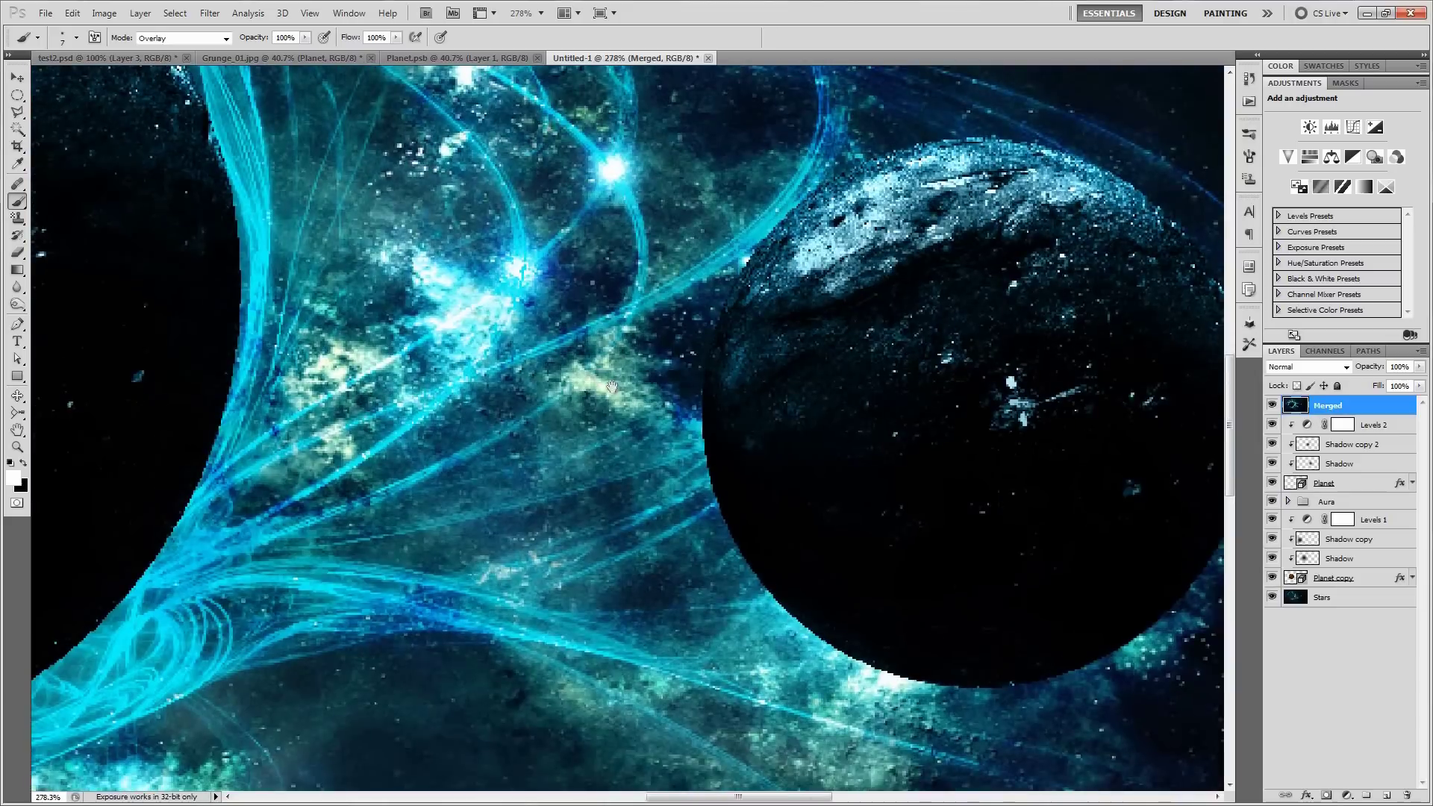
key("bracketleft")
key("bracketleft")
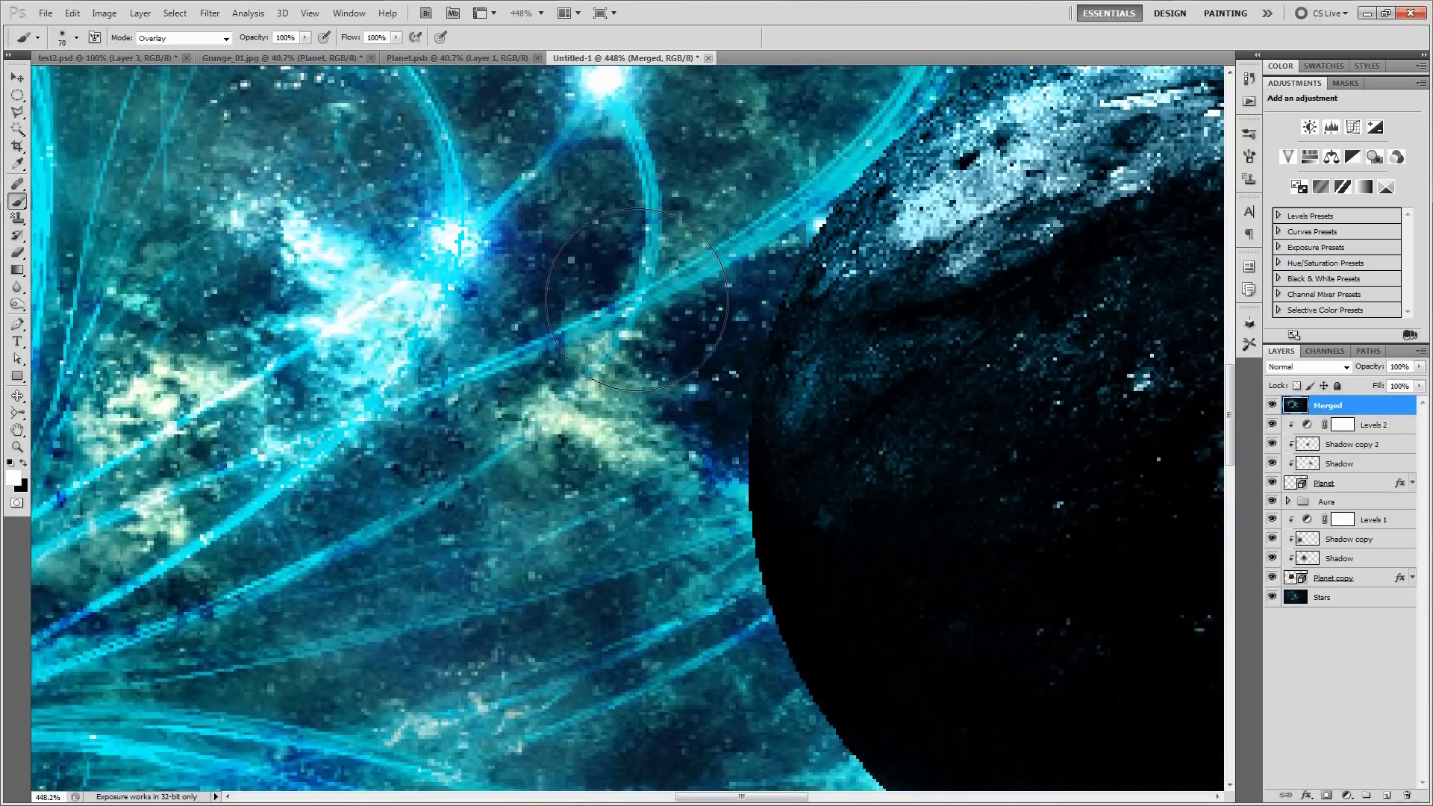
left_click(635, 306)
left_click(634, 306)
left_click(634, 306)
key("bracketleft")
key("bracketleft")
key("bracketleft")
key("bracketleft")
key("bracketleft")
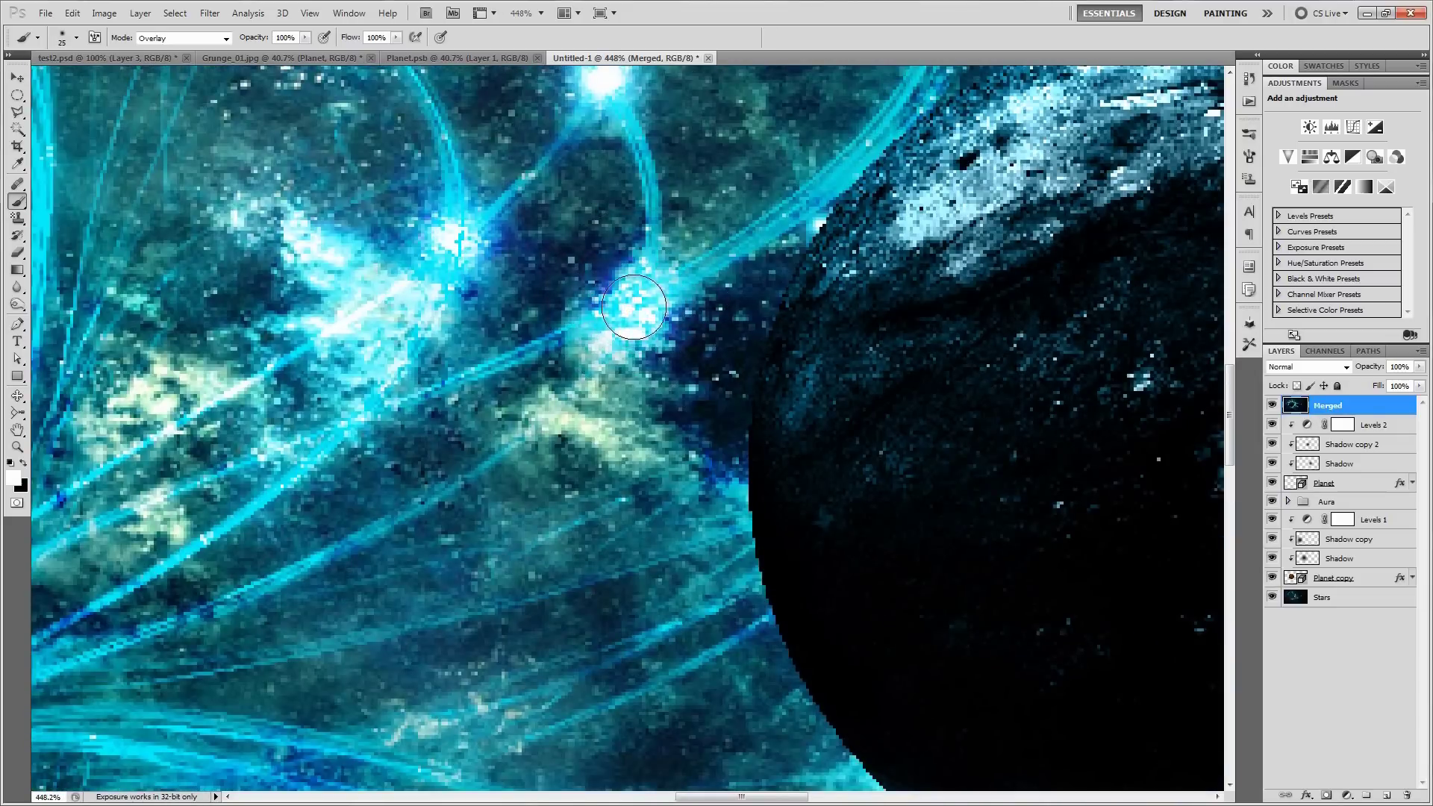
Step: Add a small glow with a smaller brush where the aura strands merge just below the bright nebula patch
scroll(630, 307, "down", 5)
scroll(496, 365, "up", 5)
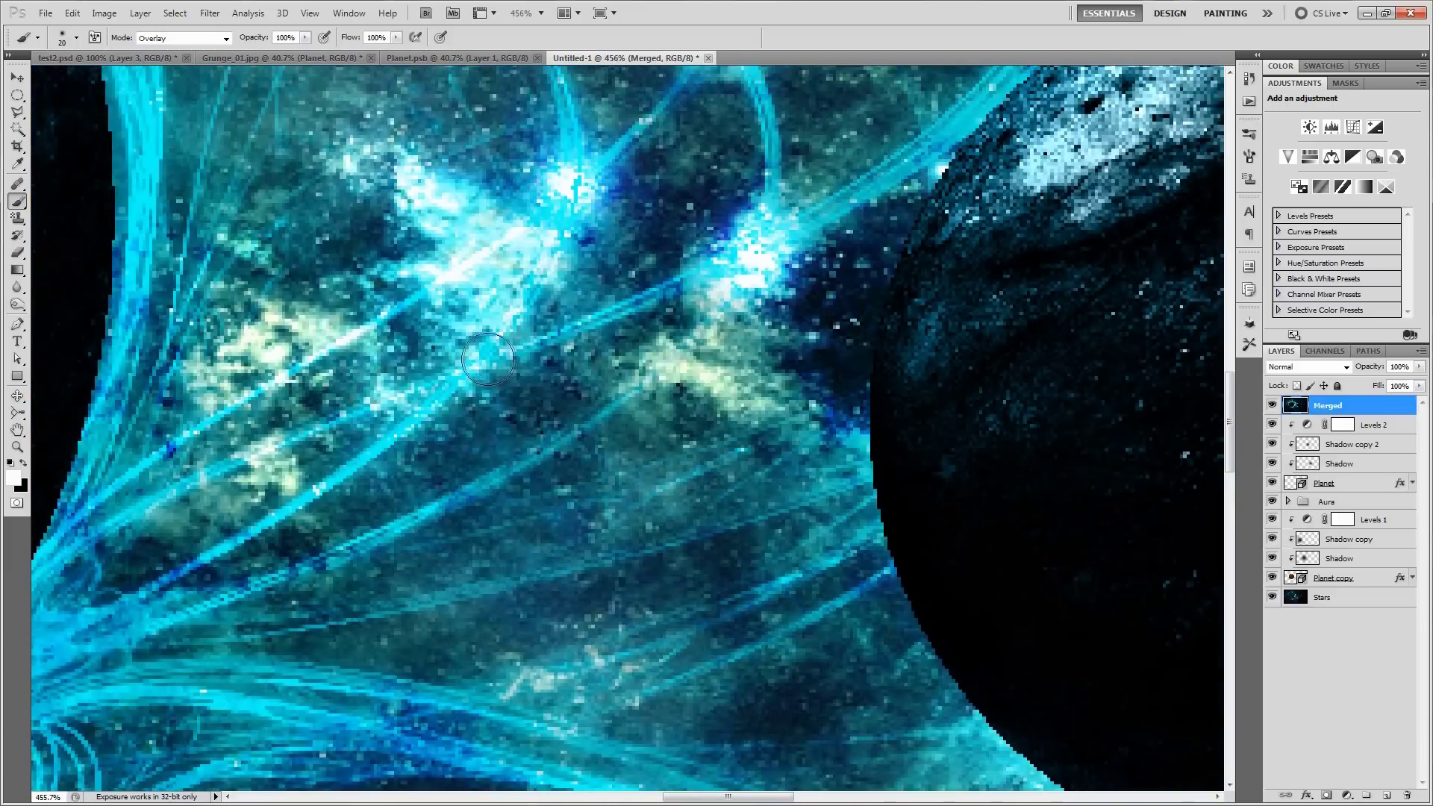
key("bracketleft")
key("bracketleft")
left_click(477, 360)
left_click(474, 360)
Step: Brighten the thin outer aura strand arcing over and around the small planet's right side with a 3-pixel Overlay brush
scroll(478, 363, "down", 5)
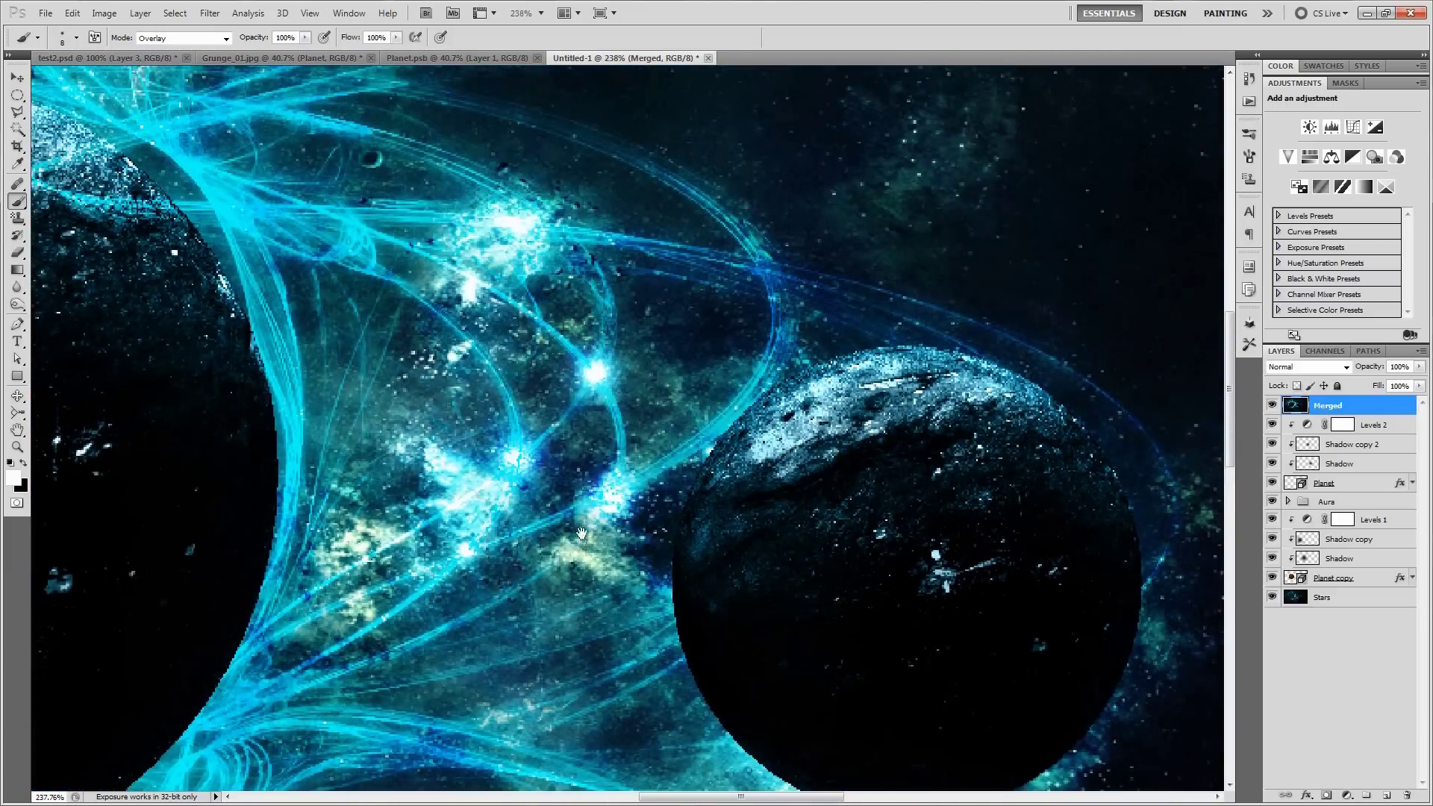
scroll(679, 471, "up", 3)
scroll(679, 471, "down", 3)
scroll(679, 472, "right", 5)
scroll(679, 522, "up", 5)
scroll(744, 582, "down", 3)
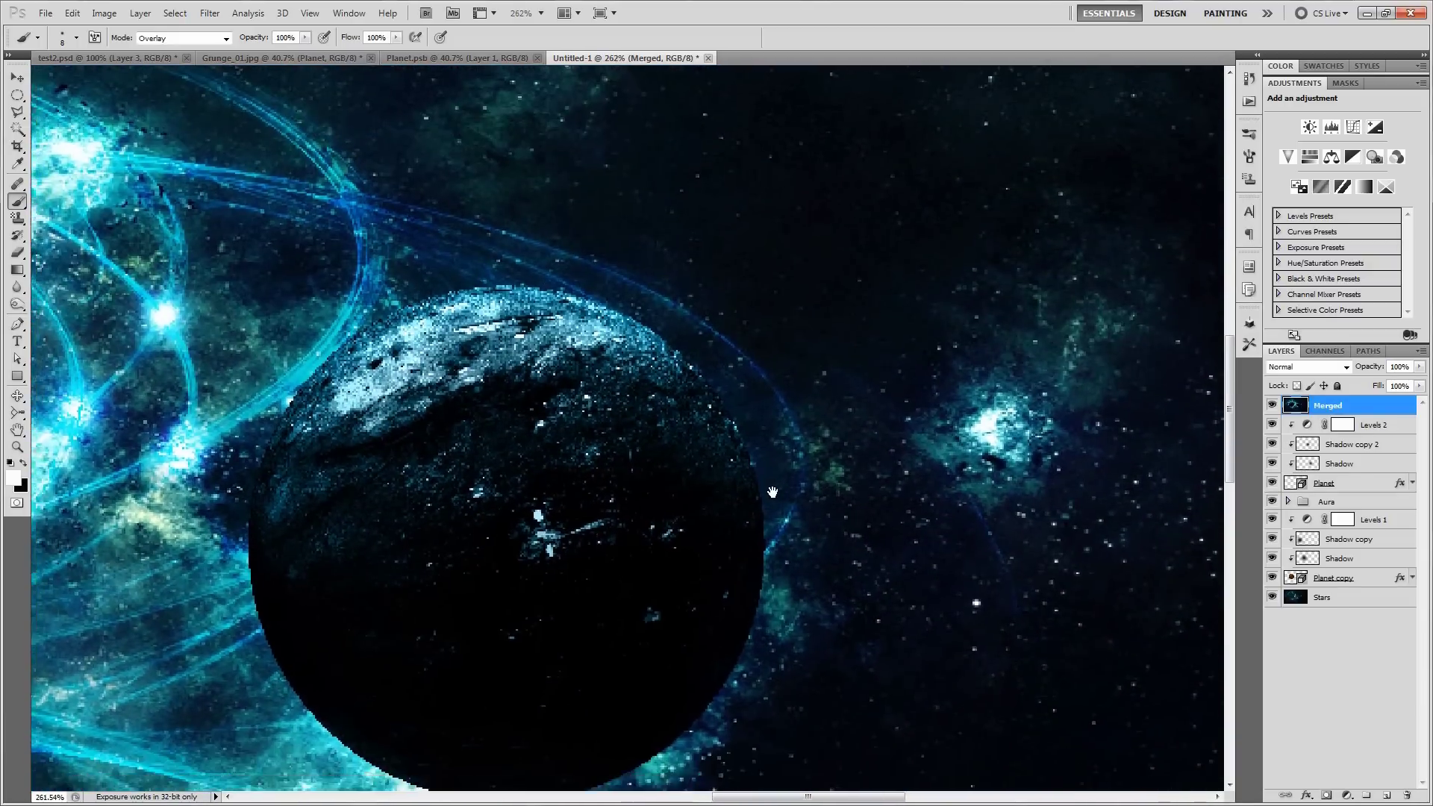
scroll(479, 191, "left", 1)
scroll(416, 121, "up", 4)
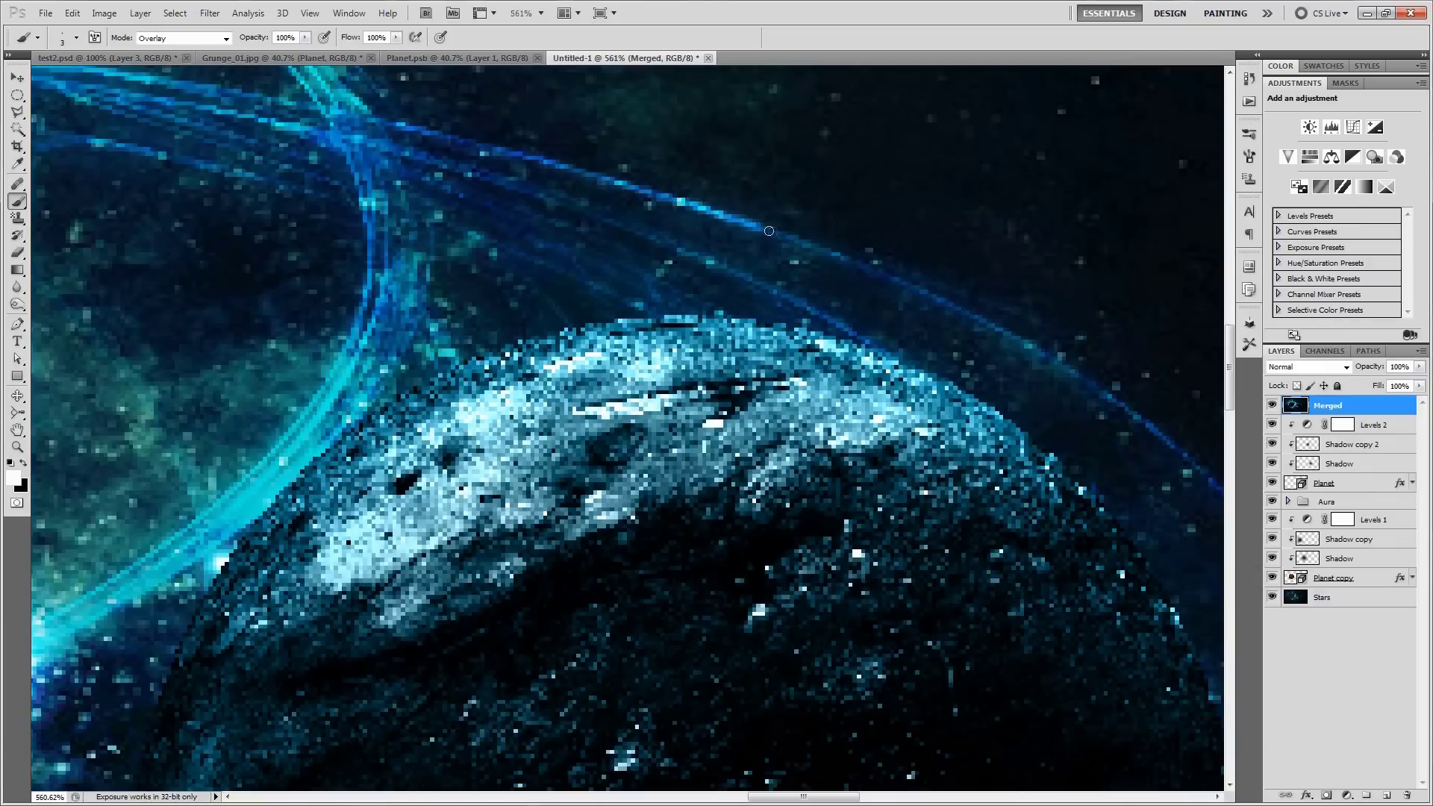
left_click_drag(949, 303, 1025, 341)
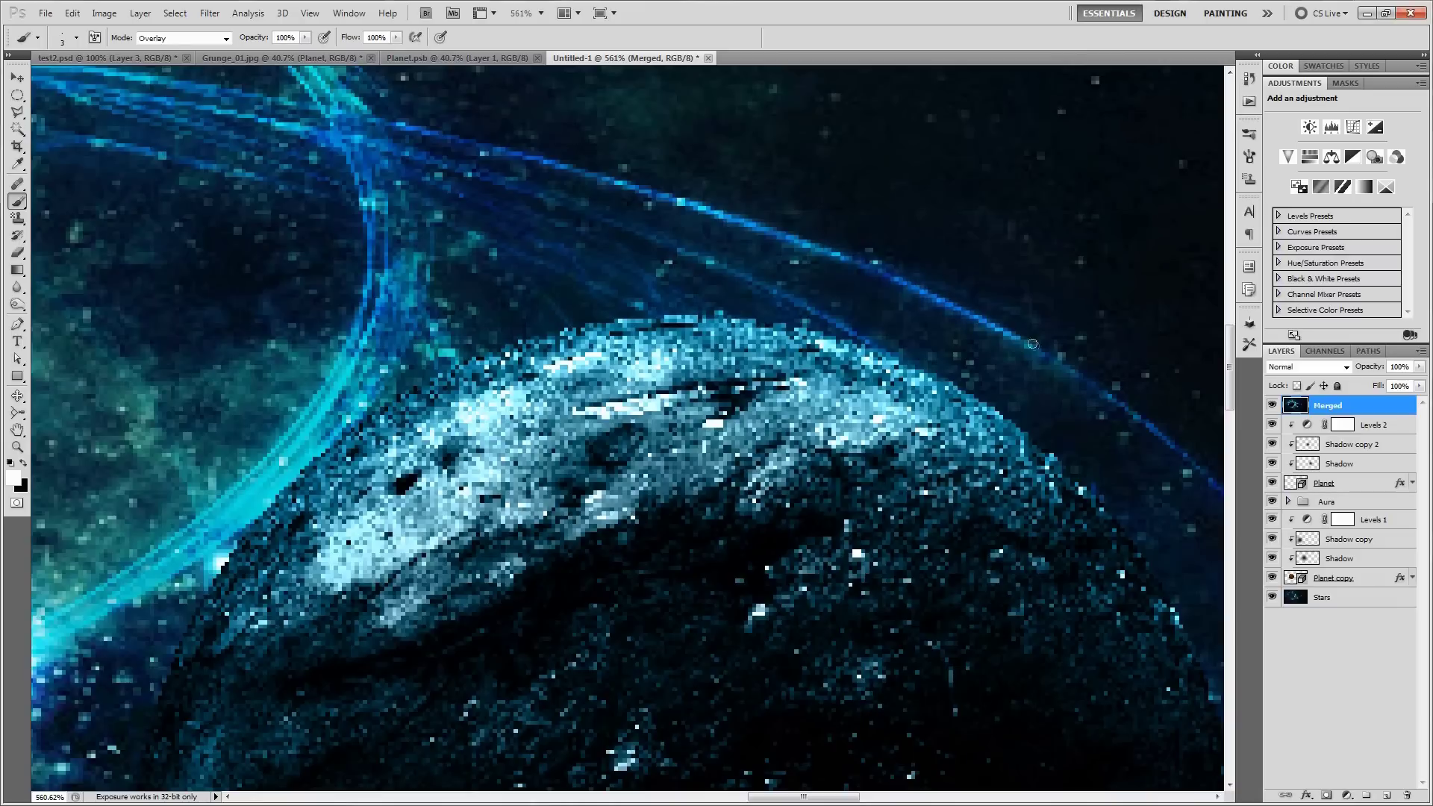
left_click_drag(1186, 525, 747, 113)
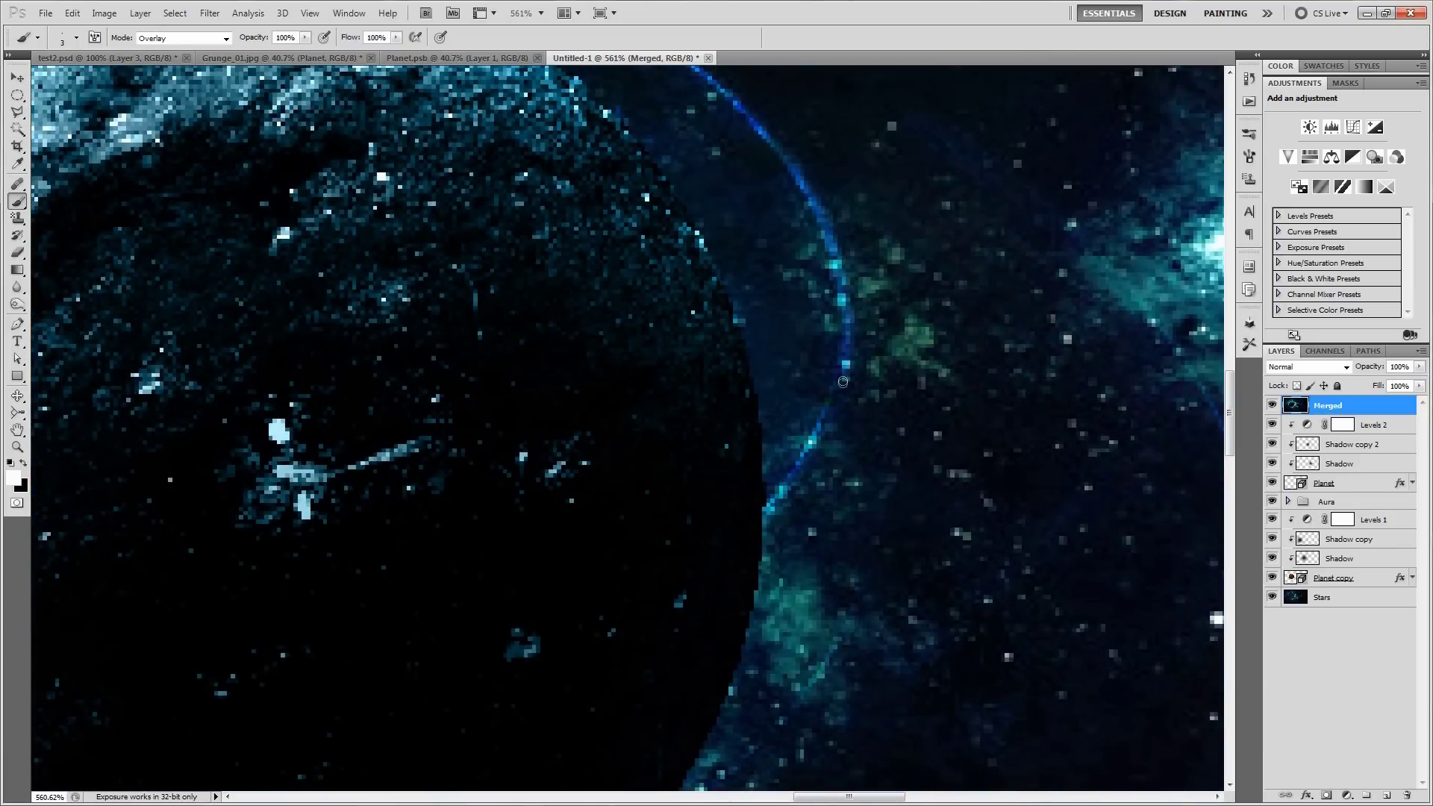
Step: Brighten the lower end of the thin outer aura strand where it meets the small planet's right edge
left_click_drag(821, 424, 736, 539)
left_click_drag(632, 622, 916, 267)
scroll(788, 413, "down", 2)
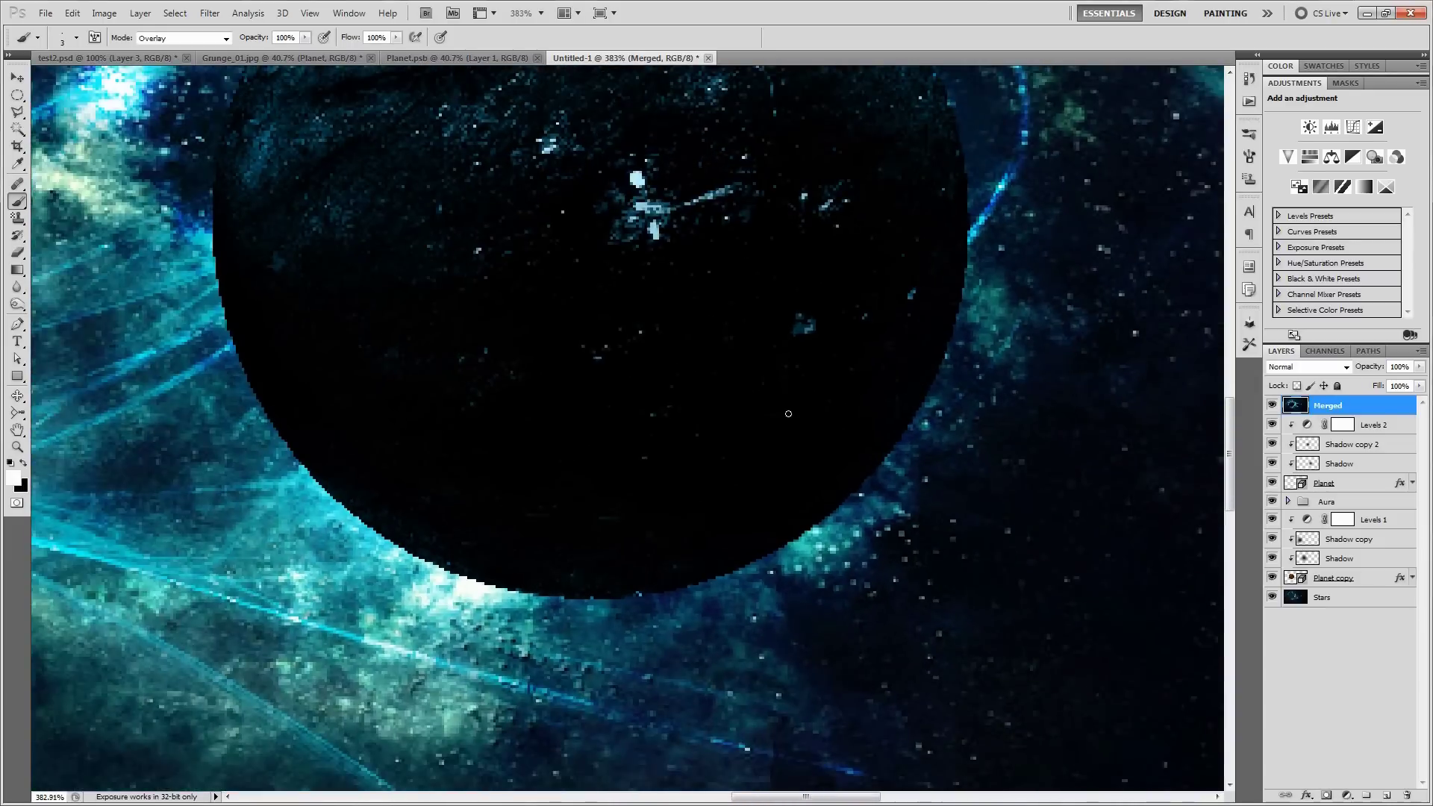
Step: Brighten the faint surface specks across the small planet's dark lower half, near both edges, with a 10-pixel Overlay brush
scroll(794, 387, "up", 1)
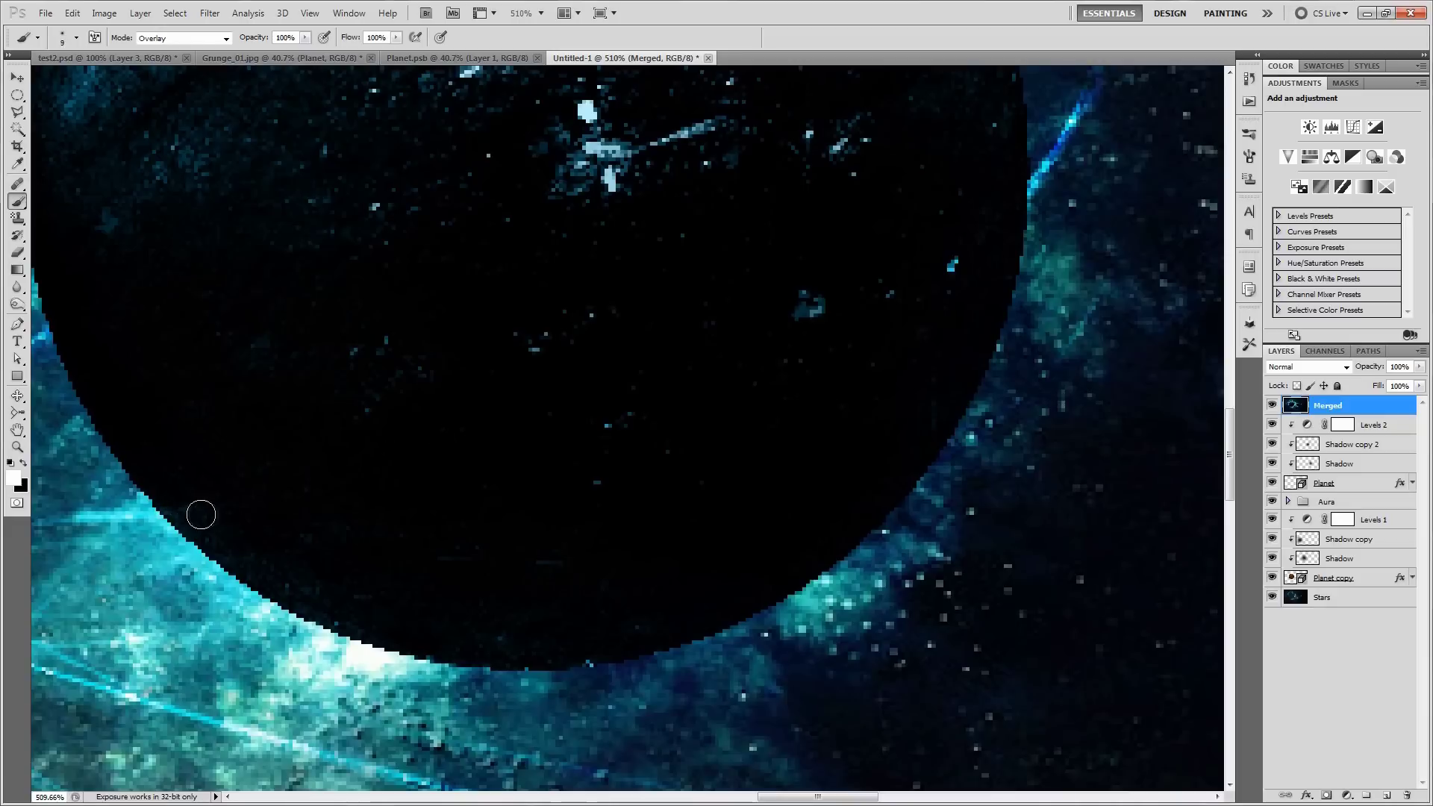
left_click(952, 265)
left_click(890, 293)
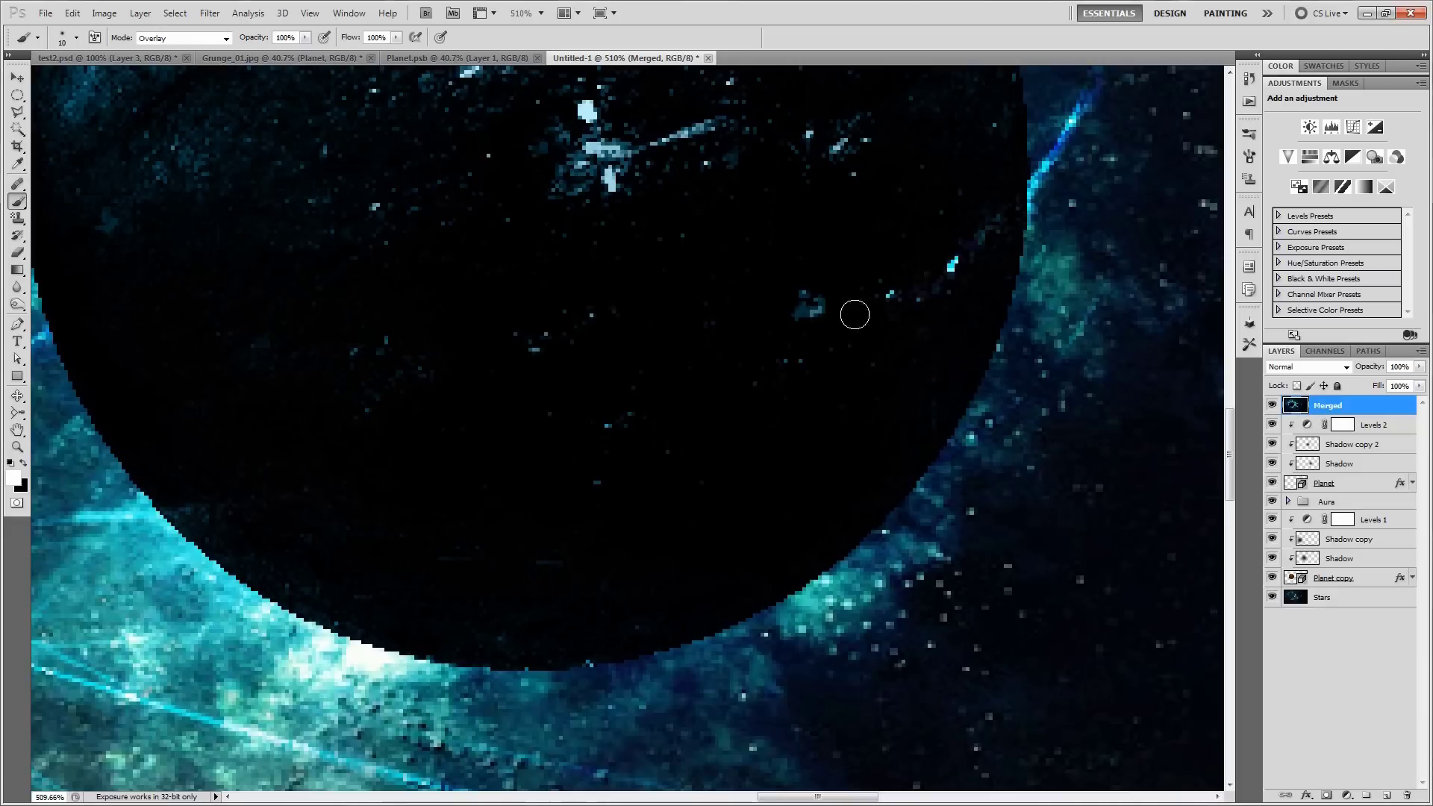
left_click_drag(206, 515, 138, 531)
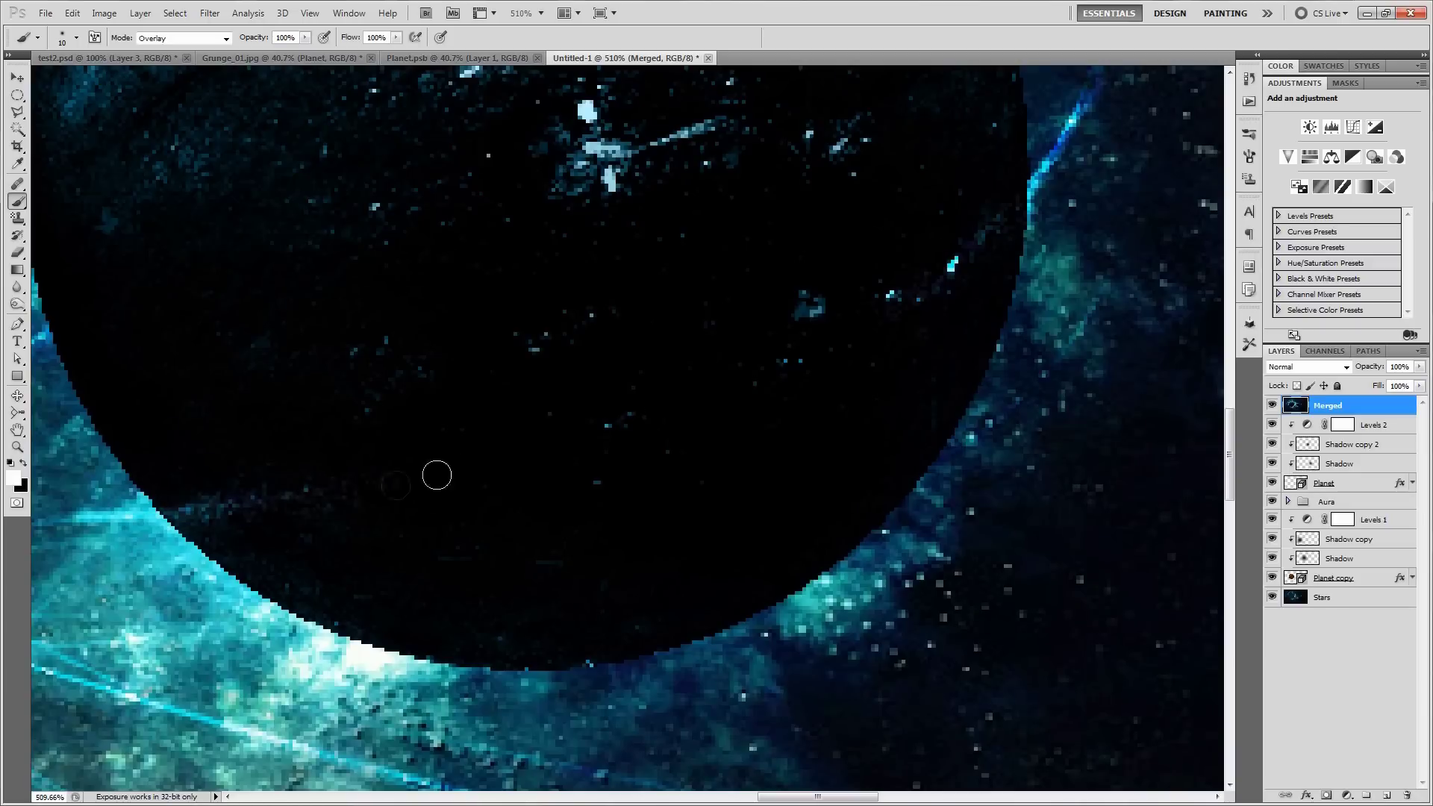
mouse_move(937, 302)
left_mouse_down()
mouse_move(986, 263)
mouse_move(985, 227)
left_mouse_up()
left_click_drag(399, 482, 281, 491)
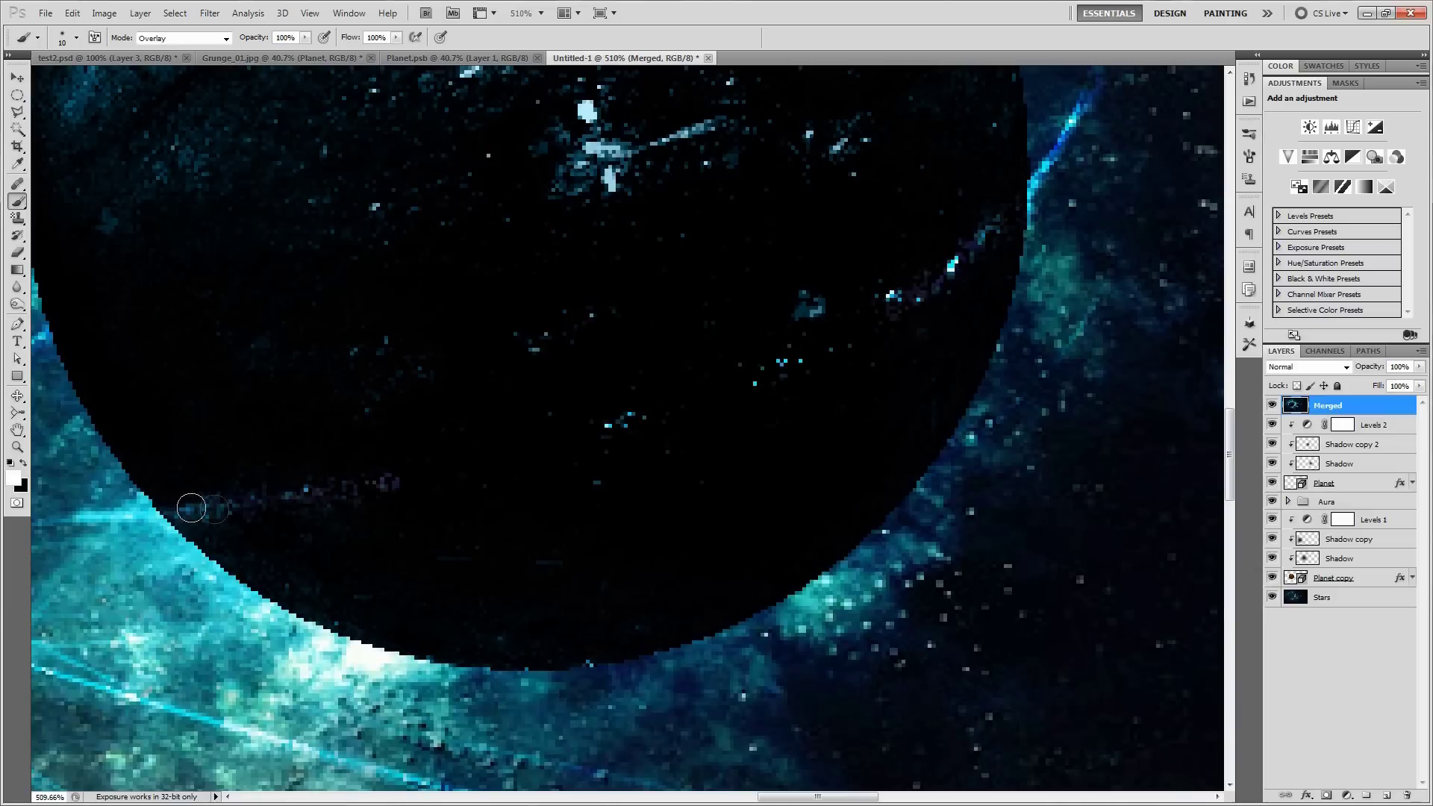
Step: Brighten the texture along the large planet's dark lower-left edge with a 60-pixel Overlay brush
scroll(186, 508, "down", 2)
scroll(294, 553, "down", 2)
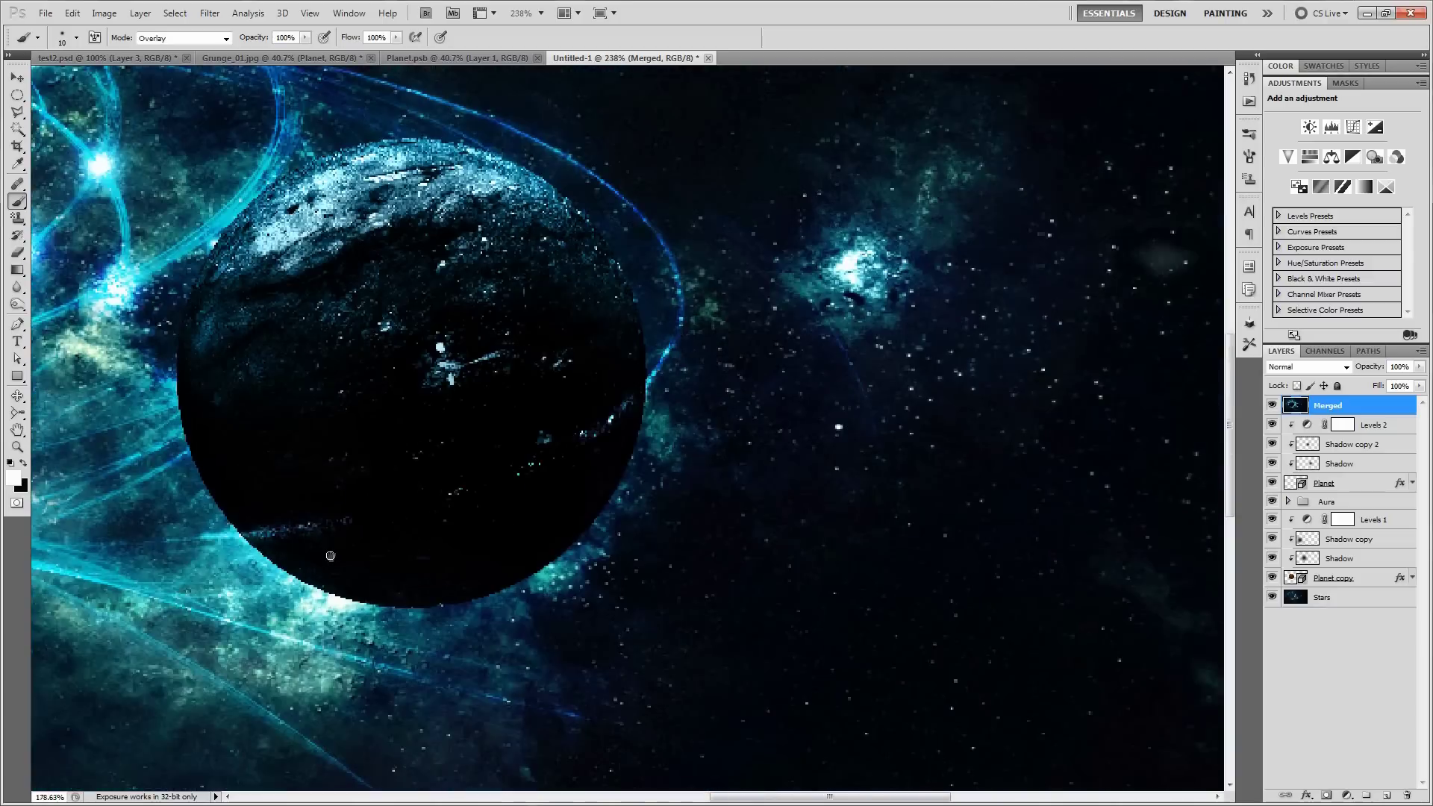
scroll(330, 556, "down", 2)
left_click_drag(731, 354, 735, 407)
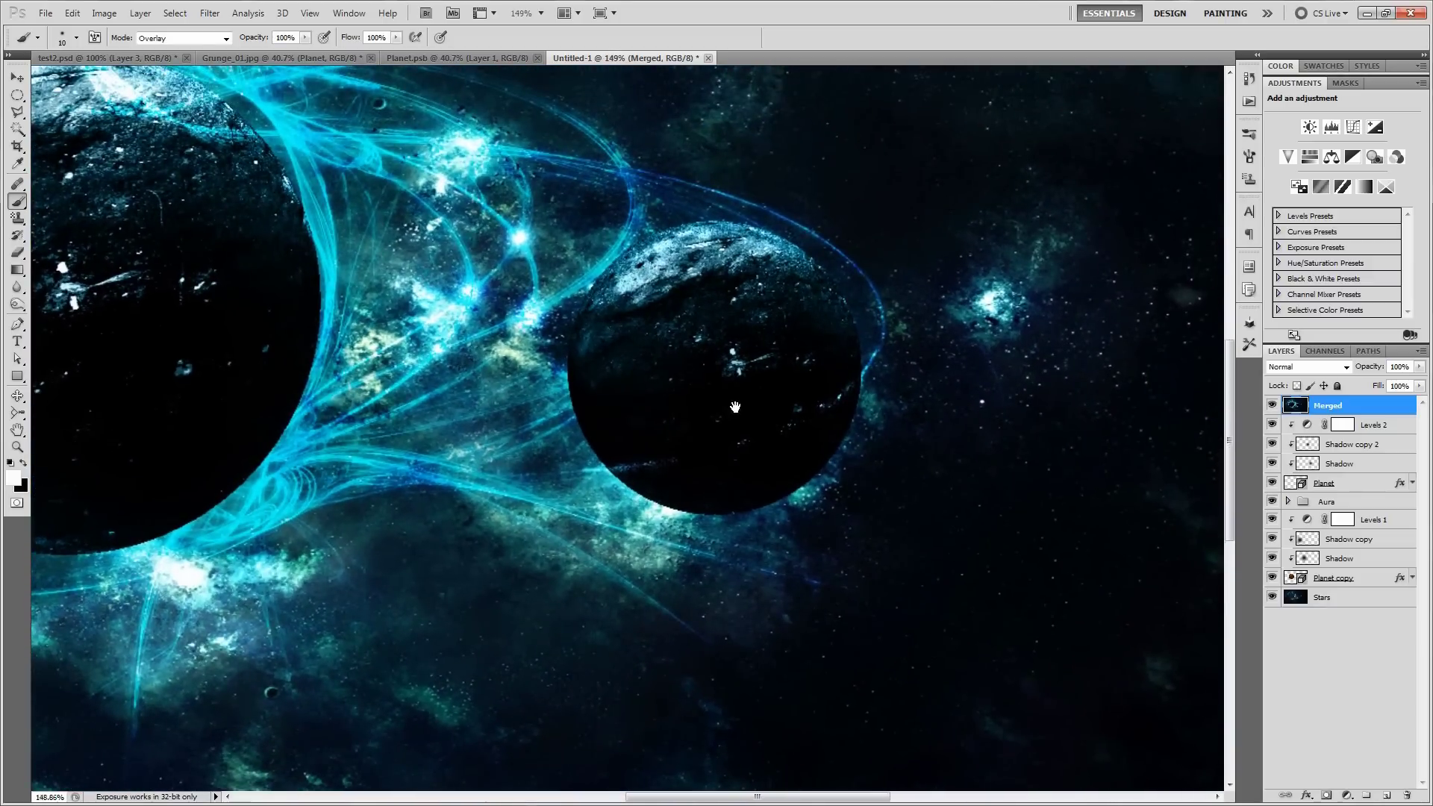
scroll(735, 407, "up", 4)
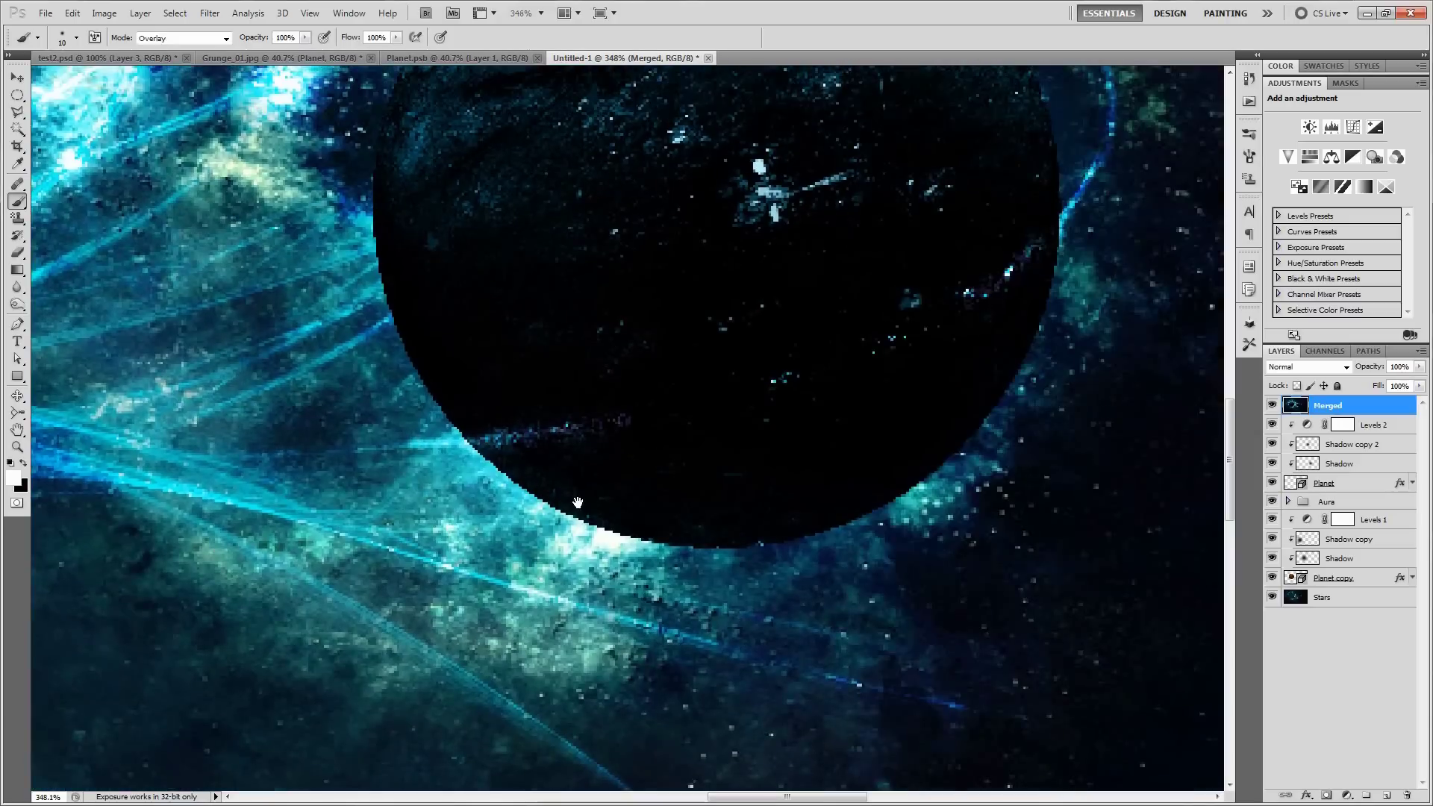
left_click_drag(578, 502, 474, 550)
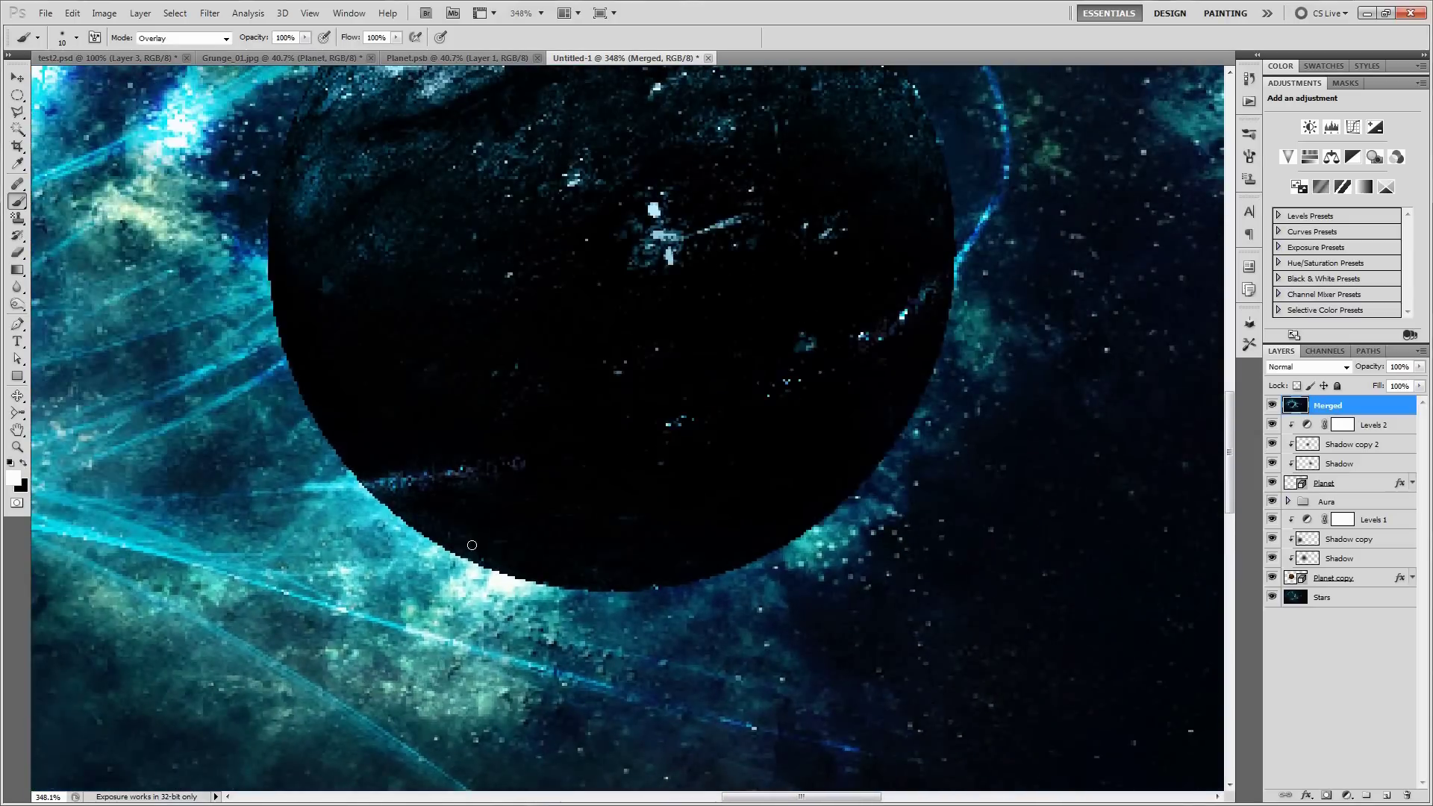
scroll(476, 492, "down", 3)
scroll(475, 493, "down", 3)
left_click_drag(490, 474, 878, 566)
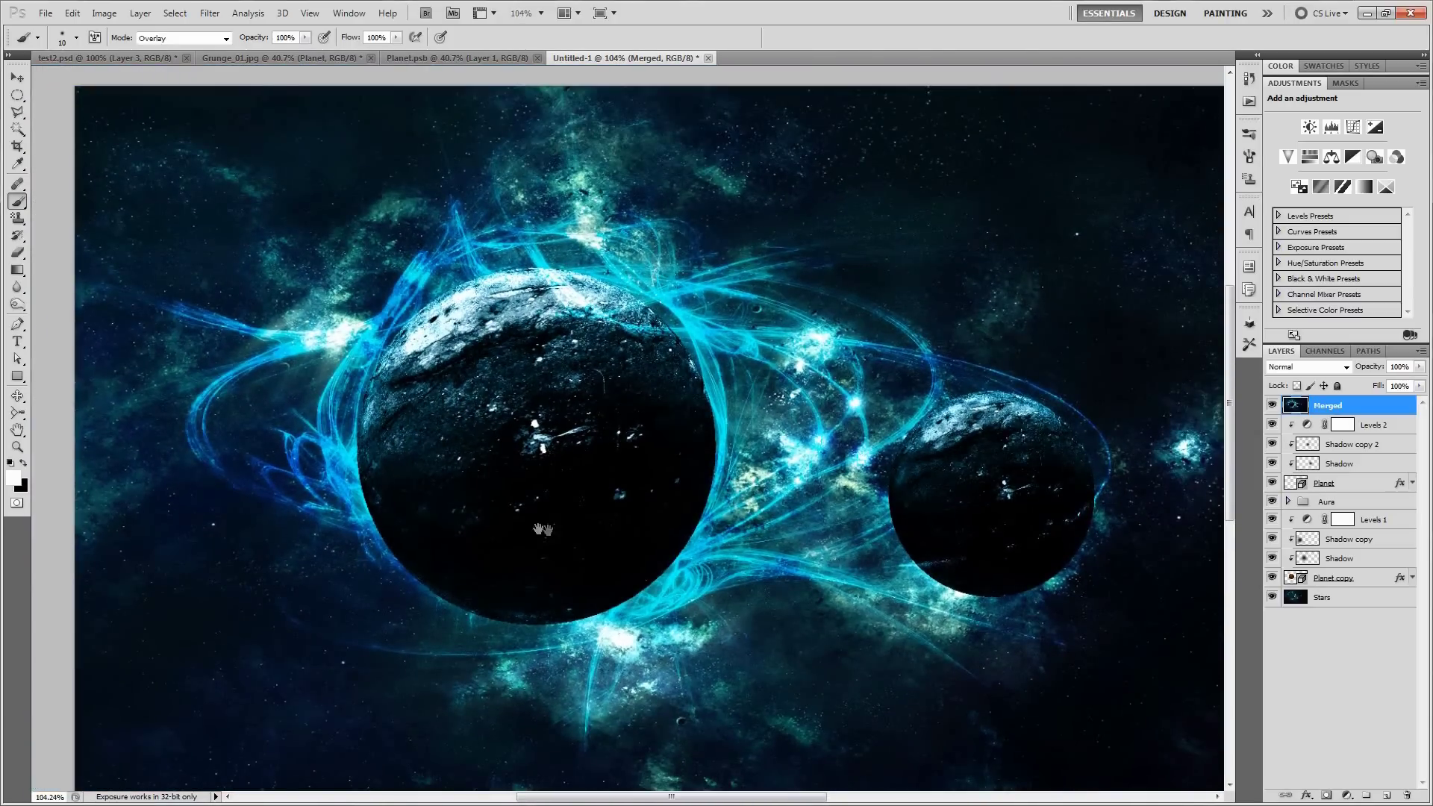
scroll(395, 346, "up", 5)
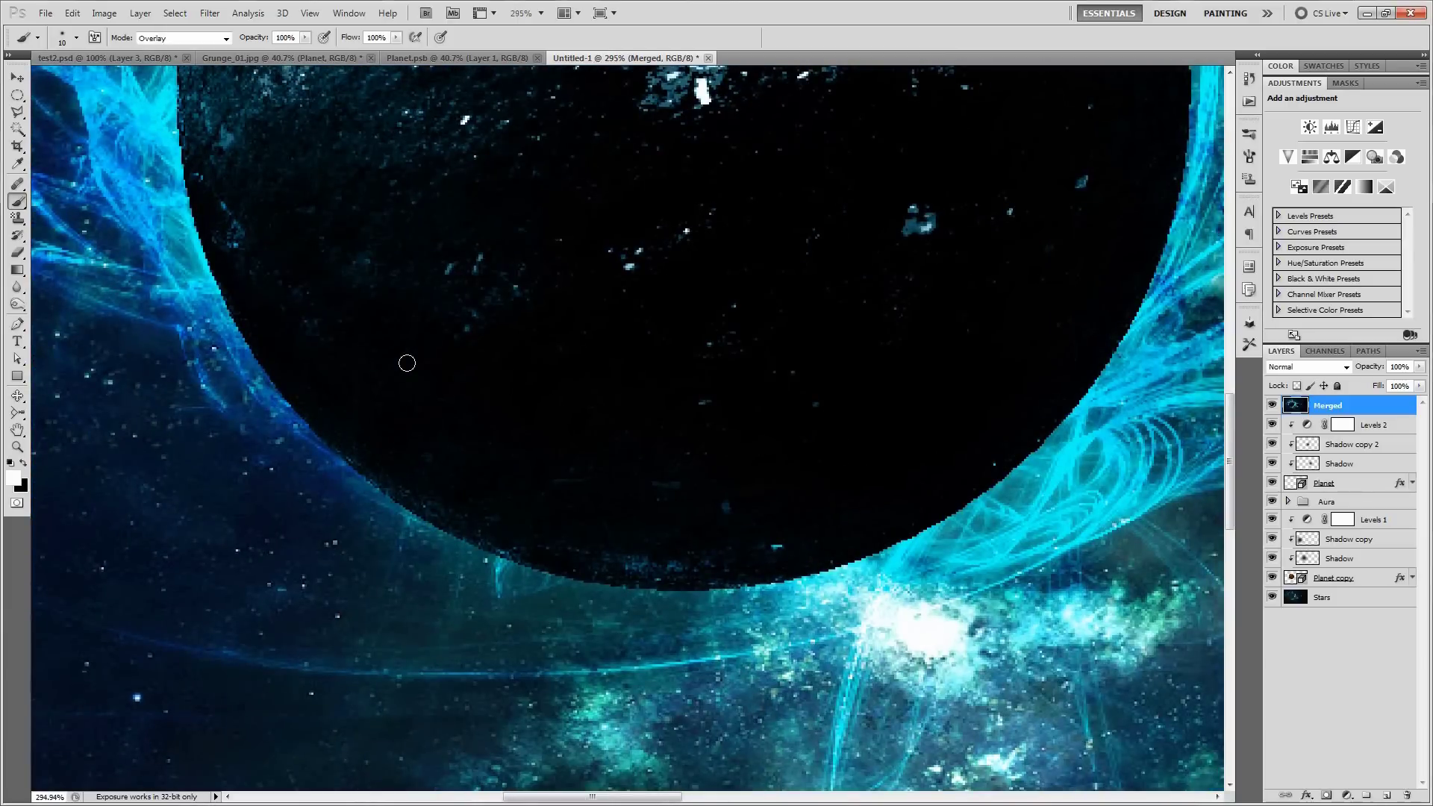
key("bracketright")
key("bracketright")
key("bracketright")
key("bracketright")
key("bracketright")
key("bracketright")
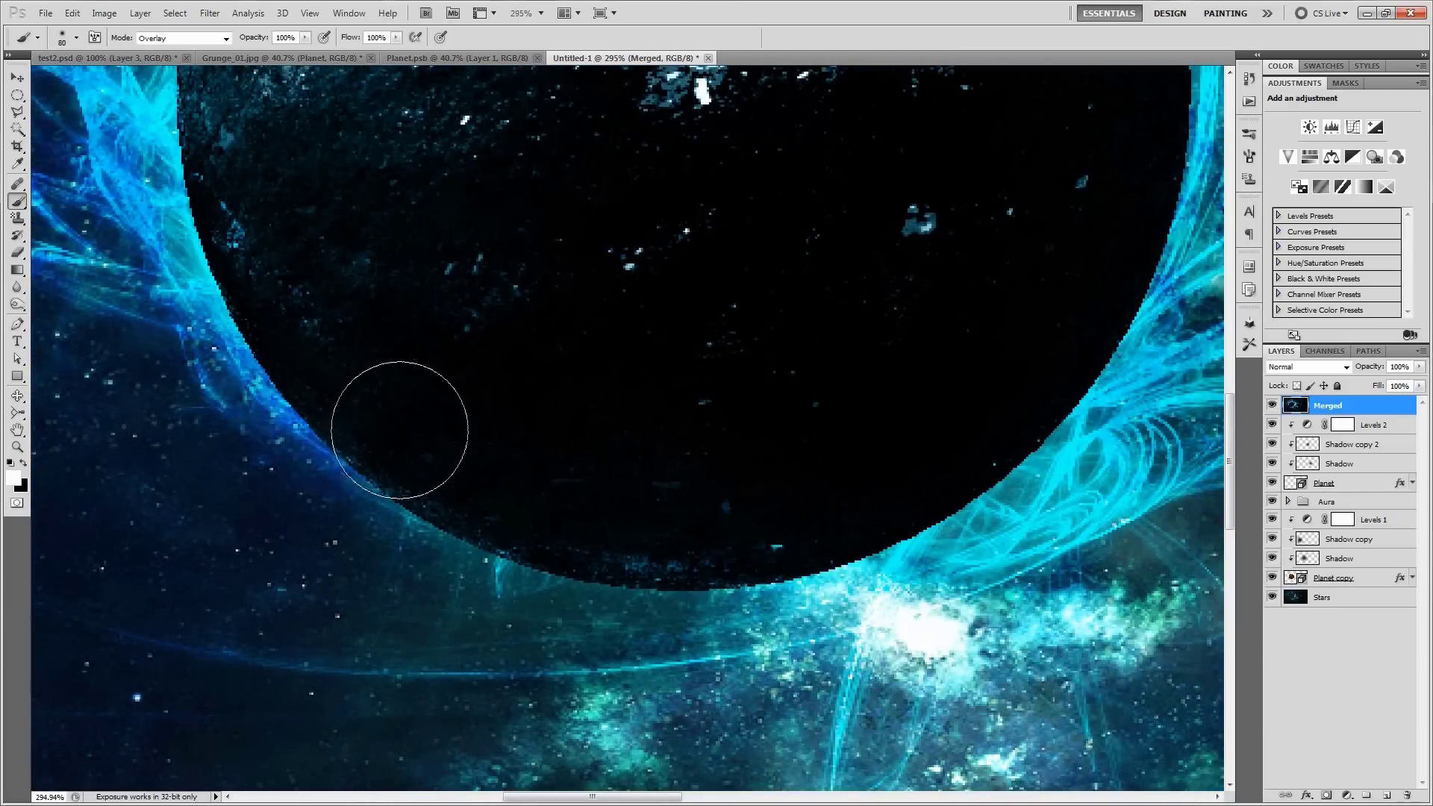
mouse_move(316, 324)
left_mouse_down()
mouse_move(264, 257)
mouse_move(381, 412)
mouse_move(446, 450)
mouse_move(342, 367)
mouse_move(441, 447)
mouse_move(409, 460)
mouse_move(575, 535)
left_mouse_up()
Step: Intensify the large planet's lower-left rim with another Overlay pass, using a 45-pixel brush
key("bracketleft")
key("bracketleft")
key("bracketleft")
key("bracketright")
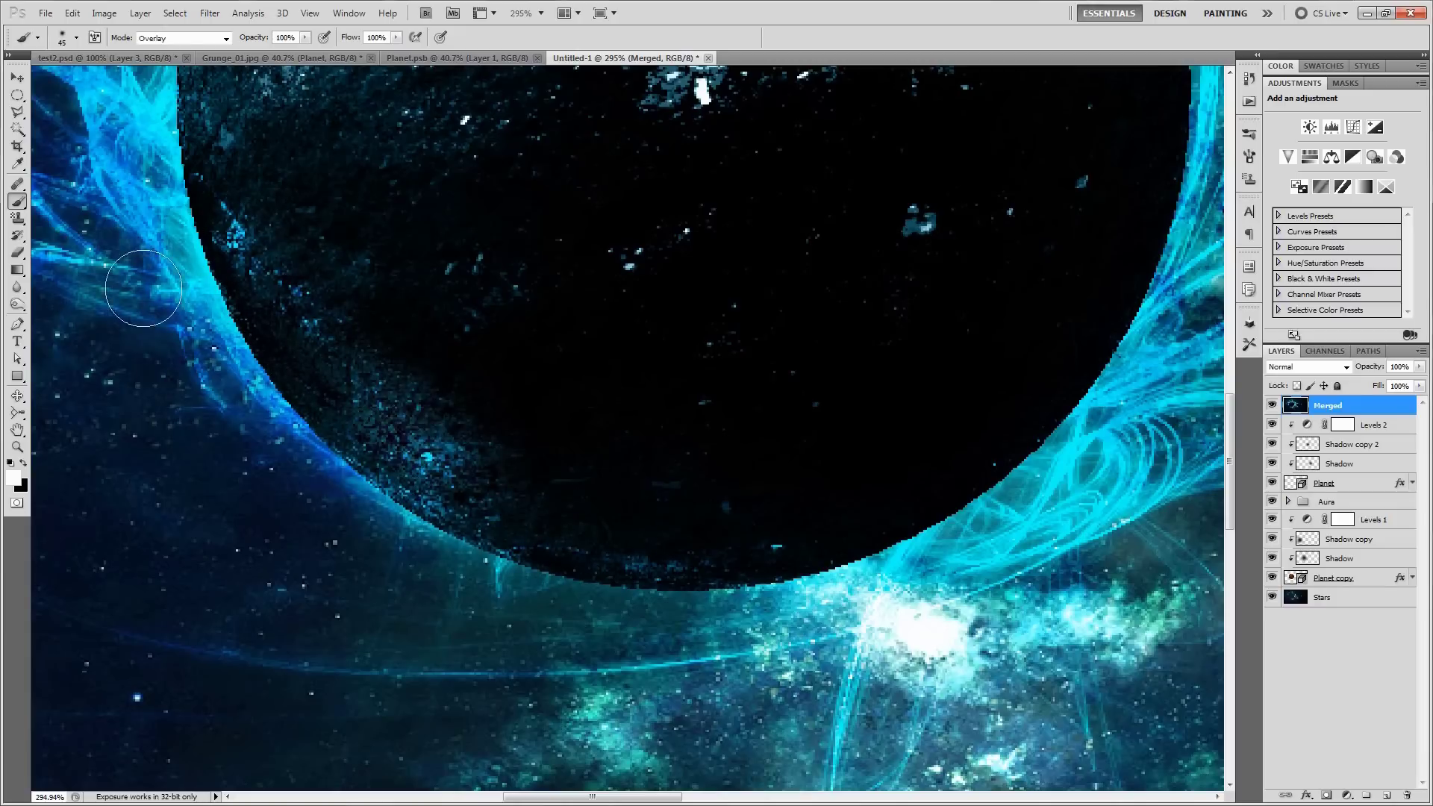
mouse_move(160, 294)
left_mouse_down()
mouse_move(289, 451)
mouse_move(570, 527)
left_mouse_up()
Step: Brighten the large planet's upper rim from its left shoulder to its right side with the 45-pixel Overlay brush
key("ctrl+0")
scroll(448, 336, "up", 2)
left_click_drag(419, 312, 403, 361)
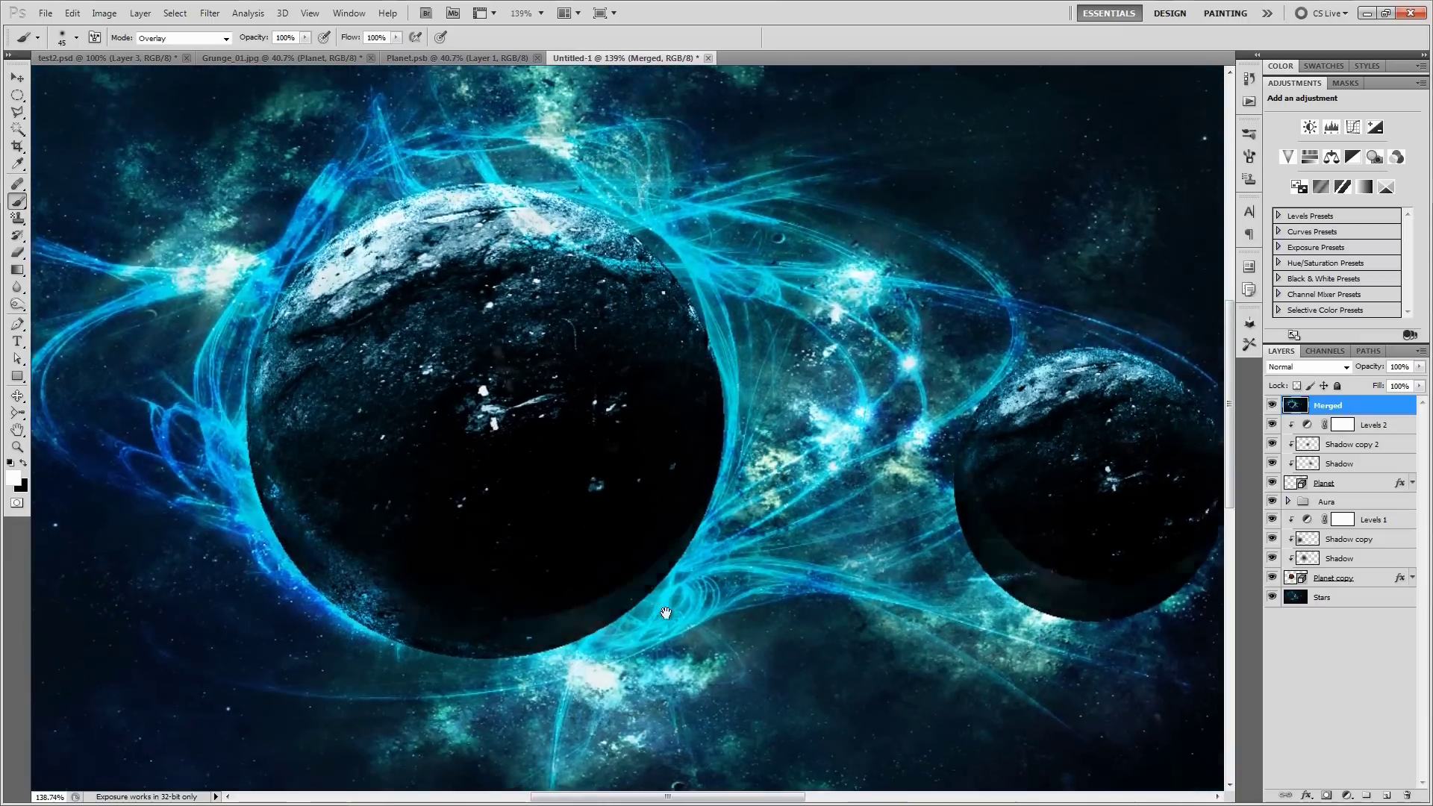
scroll(403, 361, "up", 3)
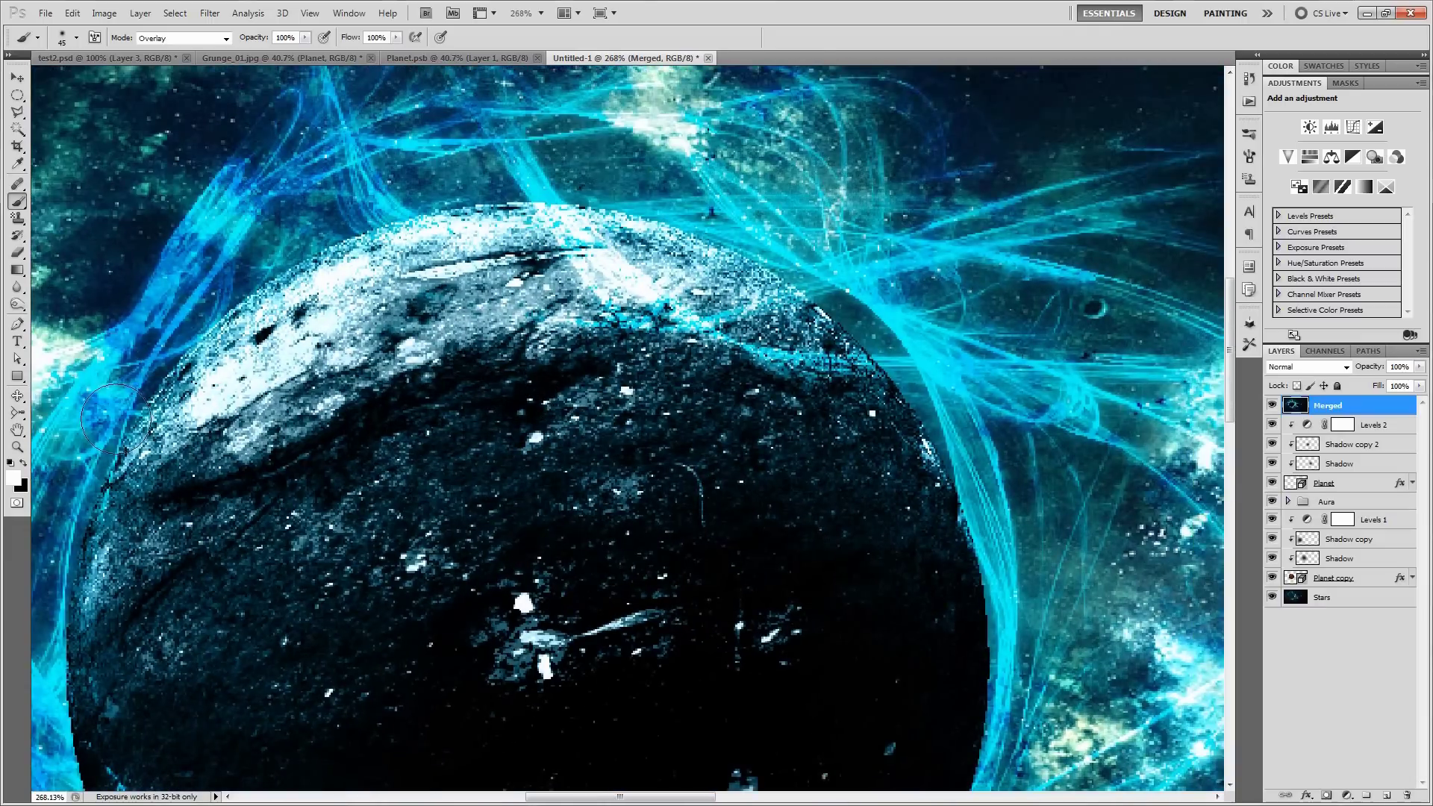
mouse_move(234, 306)
left_mouse_down()
mouse_move(325, 237)
mouse_move(597, 237)
mouse_move(672, 291)
mouse_move(753, 299)
mouse_move(975, 377)
left_mouse_up()
Step: Show the Merge layer in test2.psd to compare its aura, and return to the Untitled-1 document
scroll(751, 334, "down", 6)
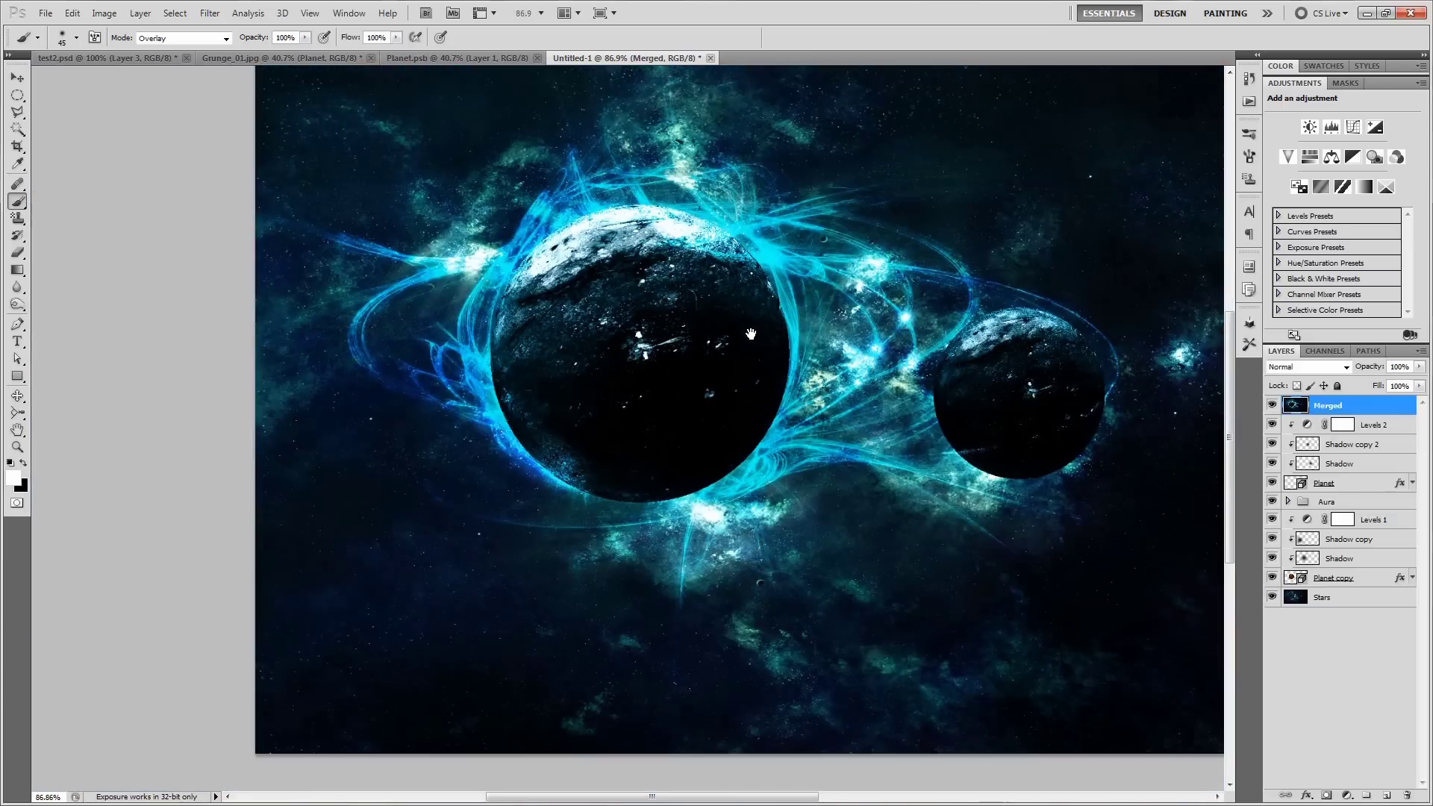
left_click_drag(807, 356, 721, 397)
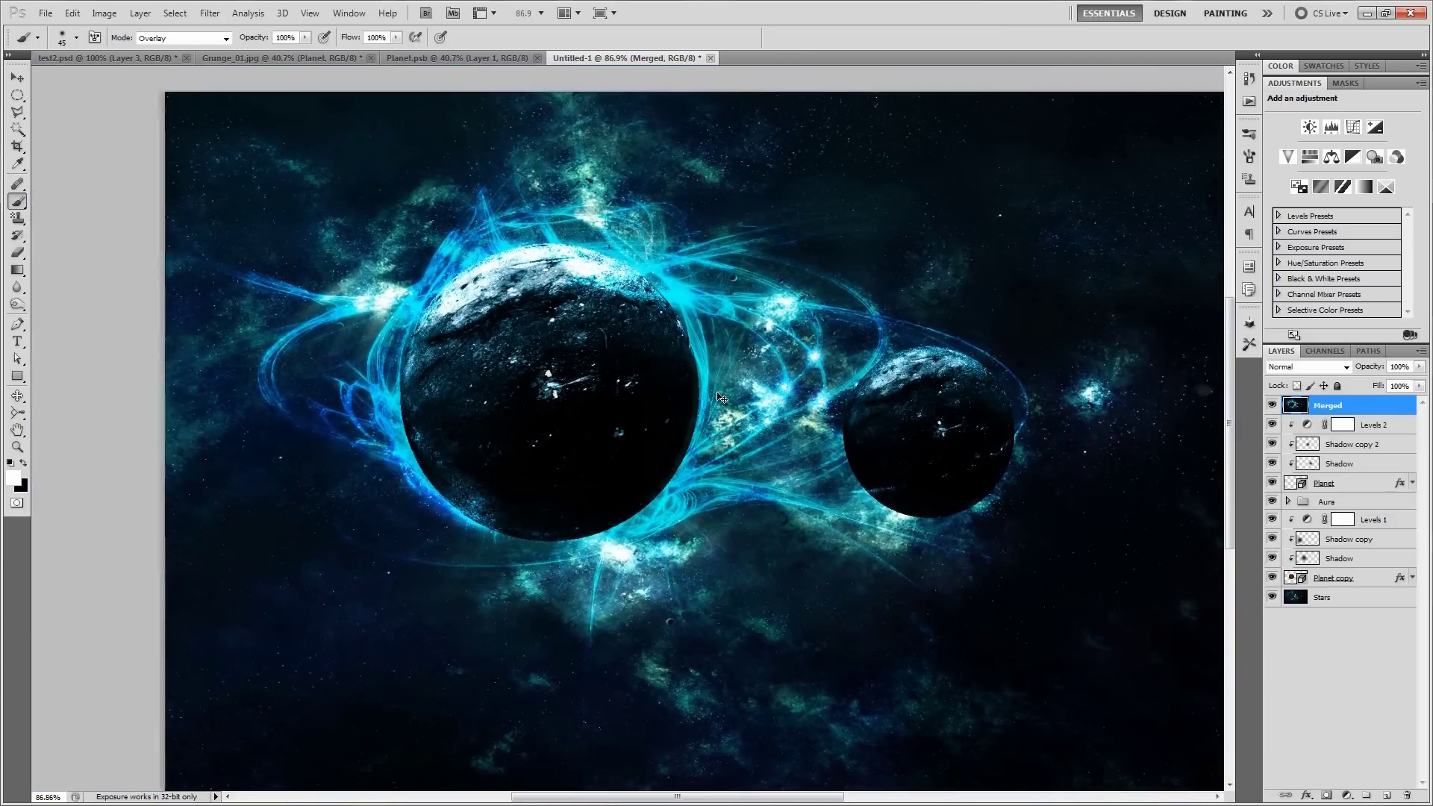
scroll(719, 396, "down", 1)
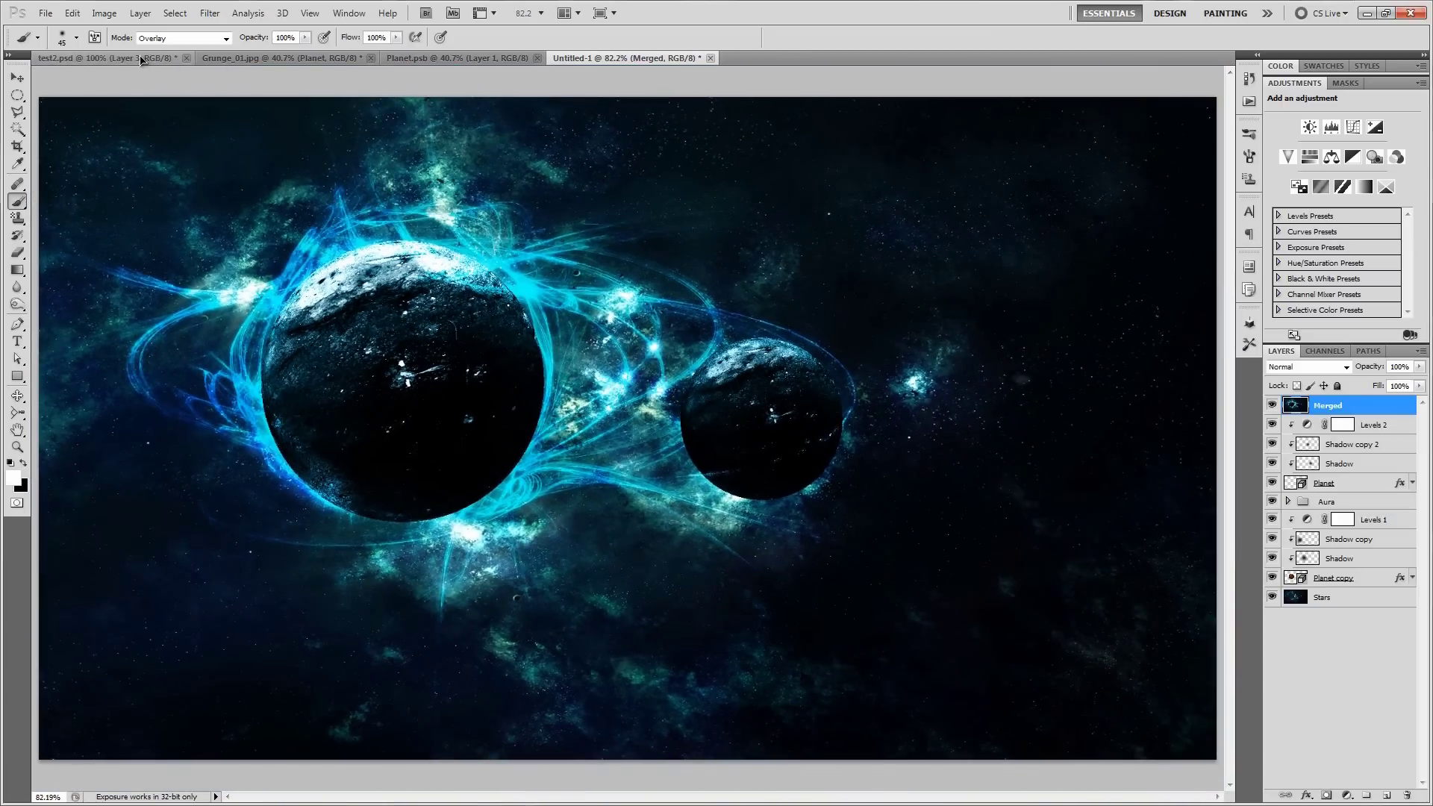
left_click(90, 58)
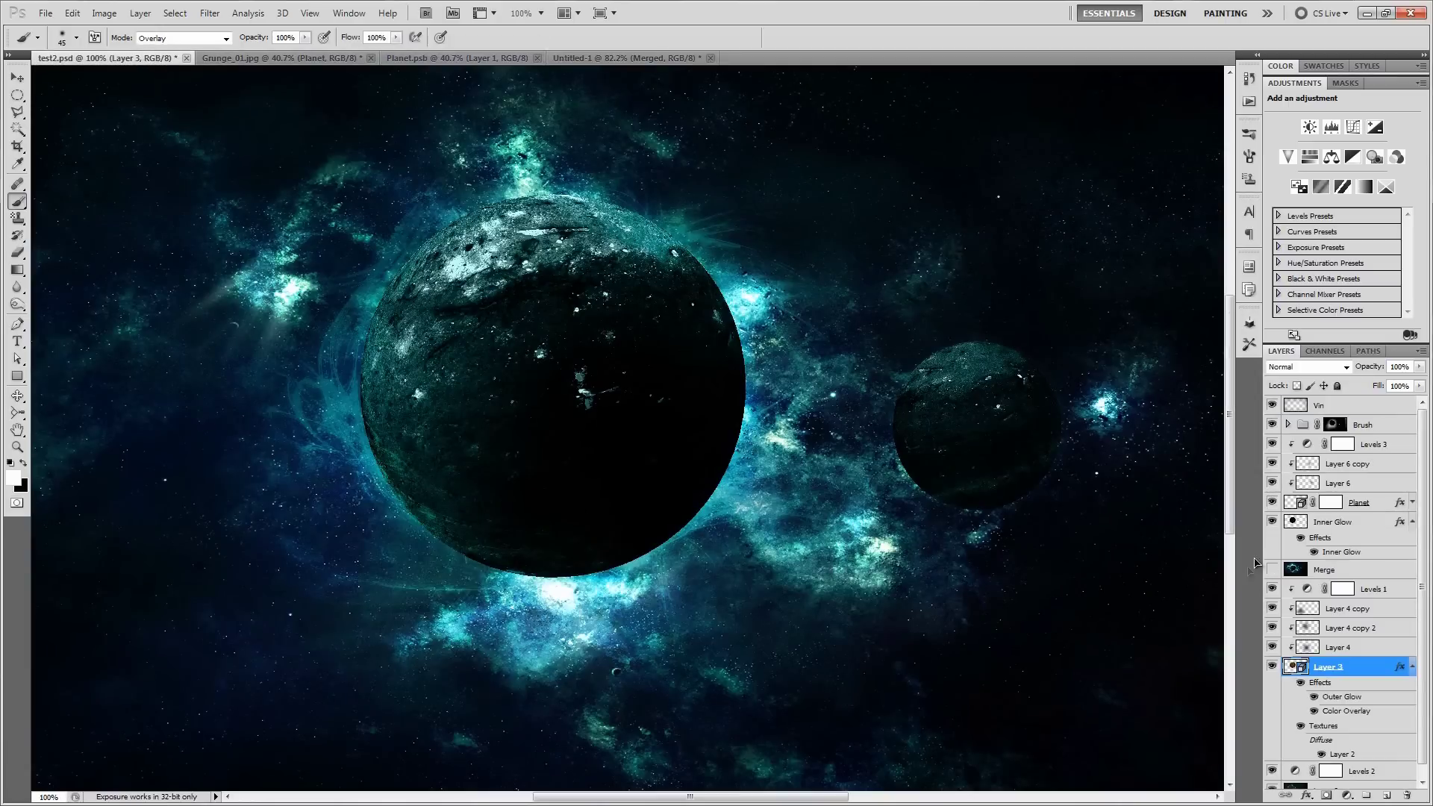
left_click(1271, 570)
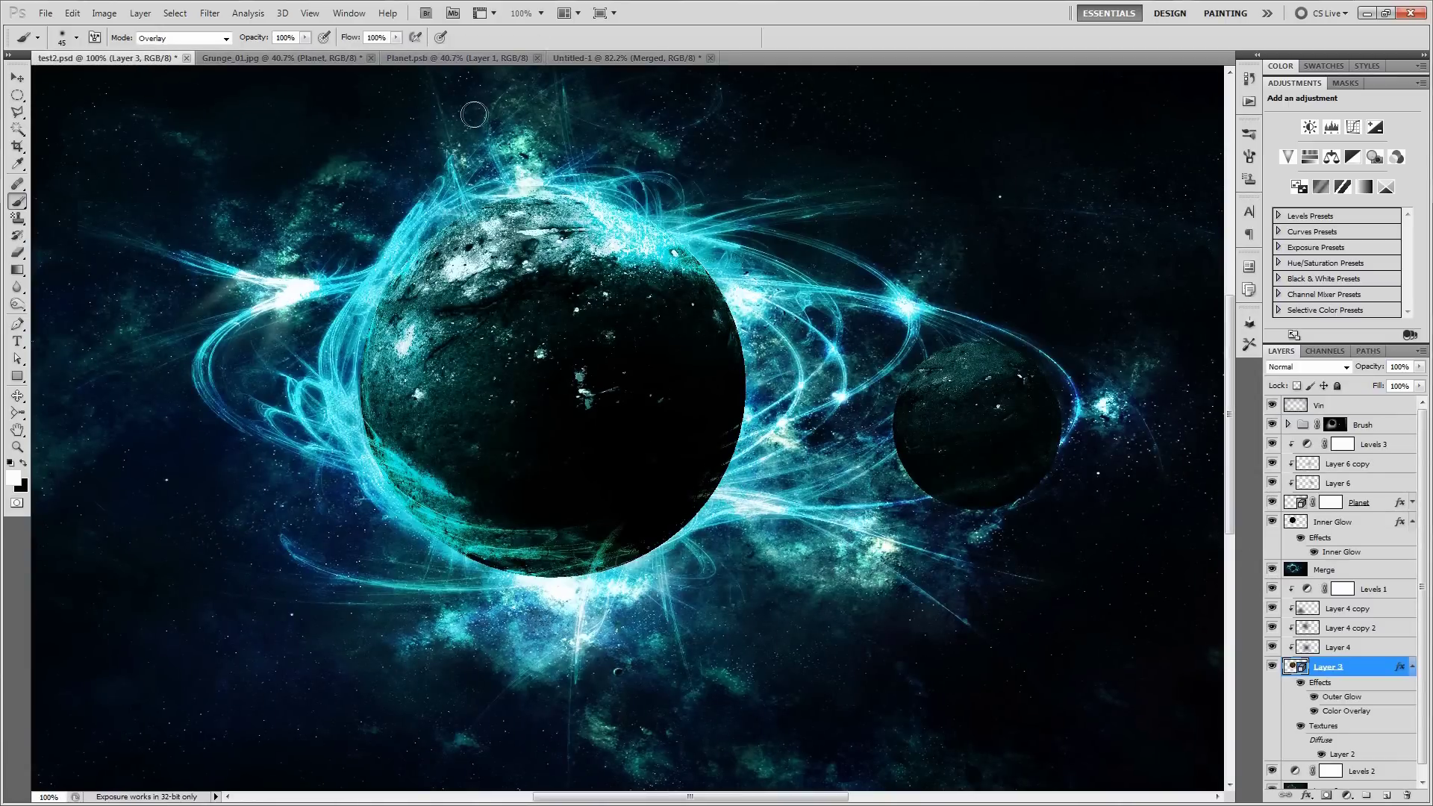
left_click(606, 58)
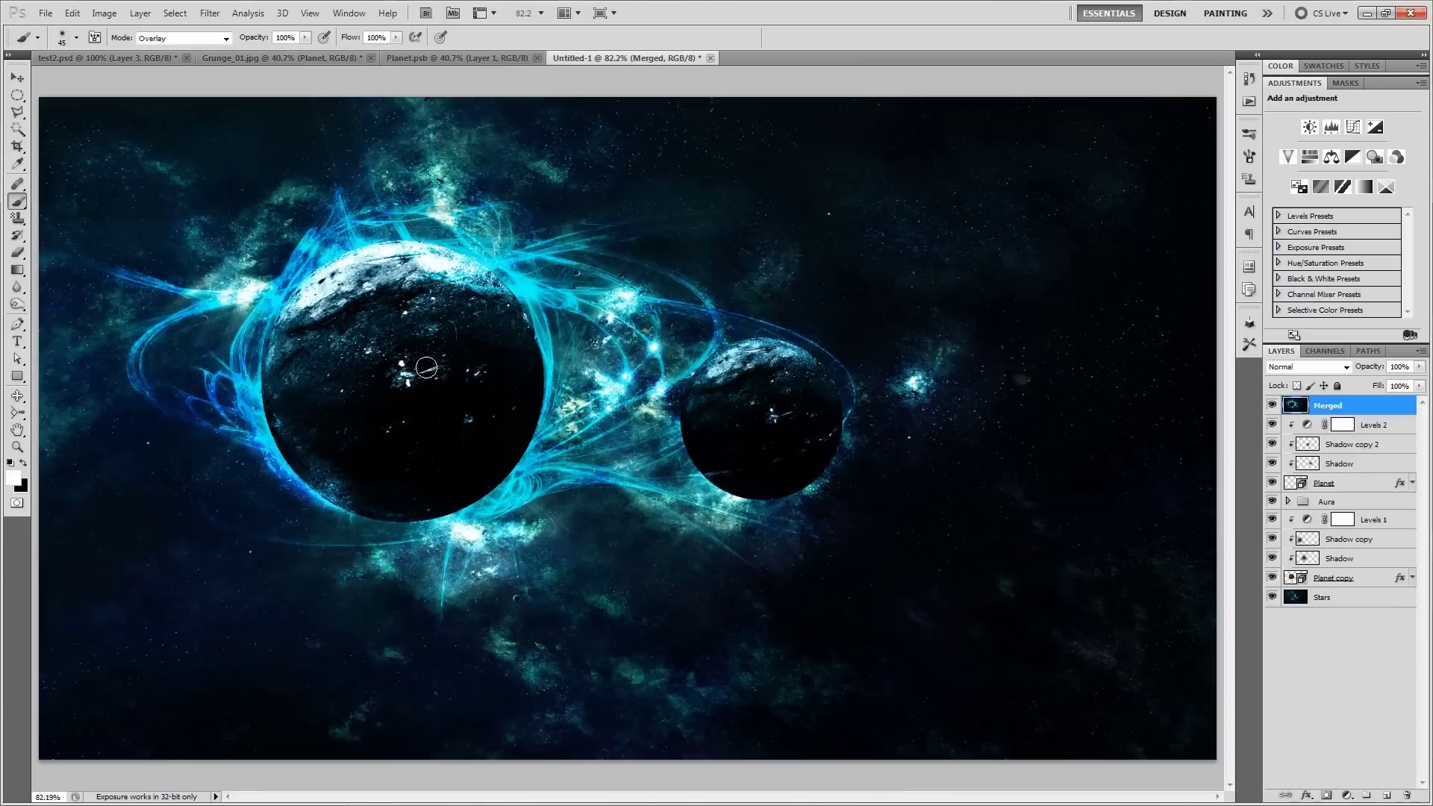
Step: Move the Aura group above the Merged layer to the top of the layer stack
key("ctrl+1")
mouse_move(504, 429)
left_mouse_down()
mouse_move(584, 443)
mouse_move(522, 392)
mouse_move(541, 418)
mouse_move(560, 409)
left_mouse_up()
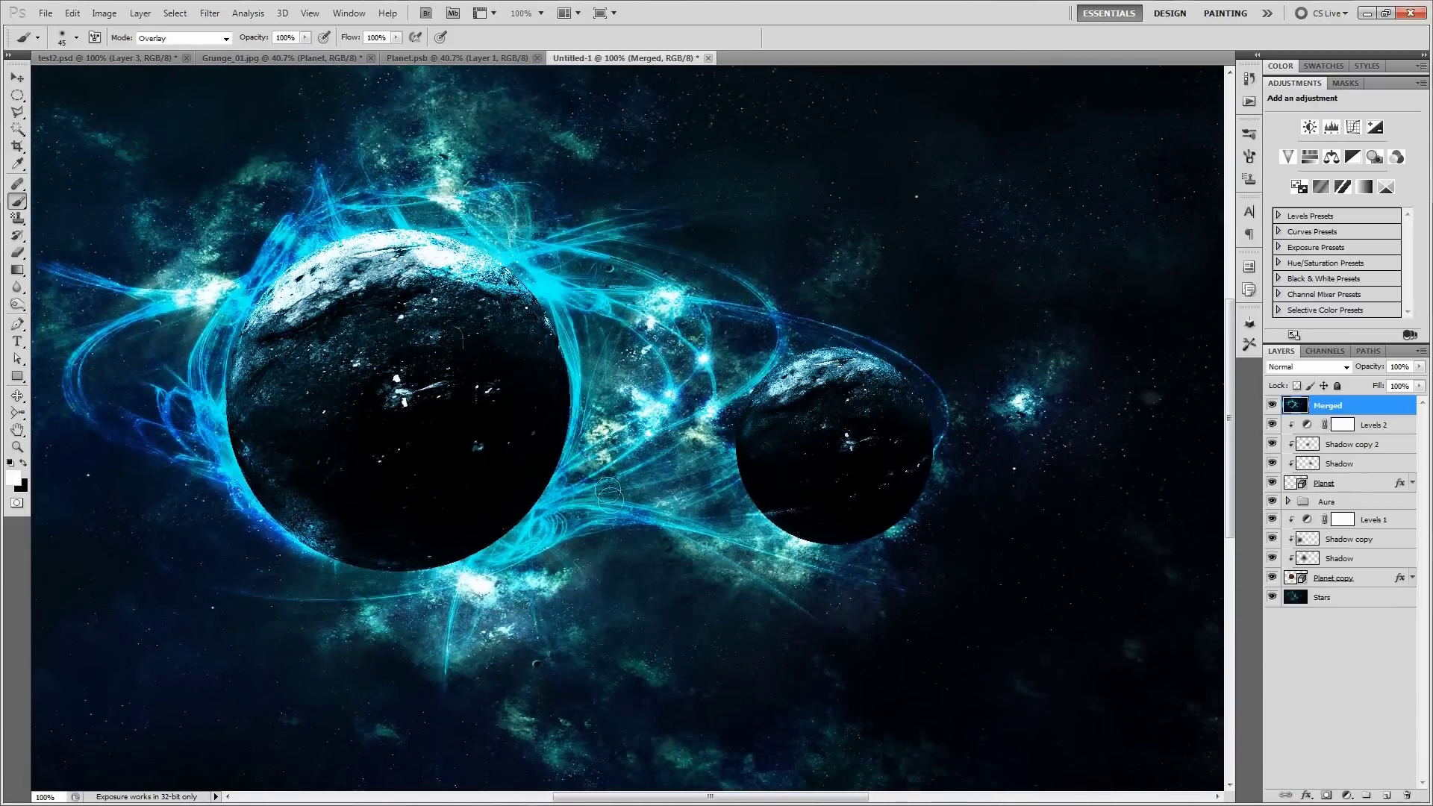
left_click_drag(607, 490, 639, 440)
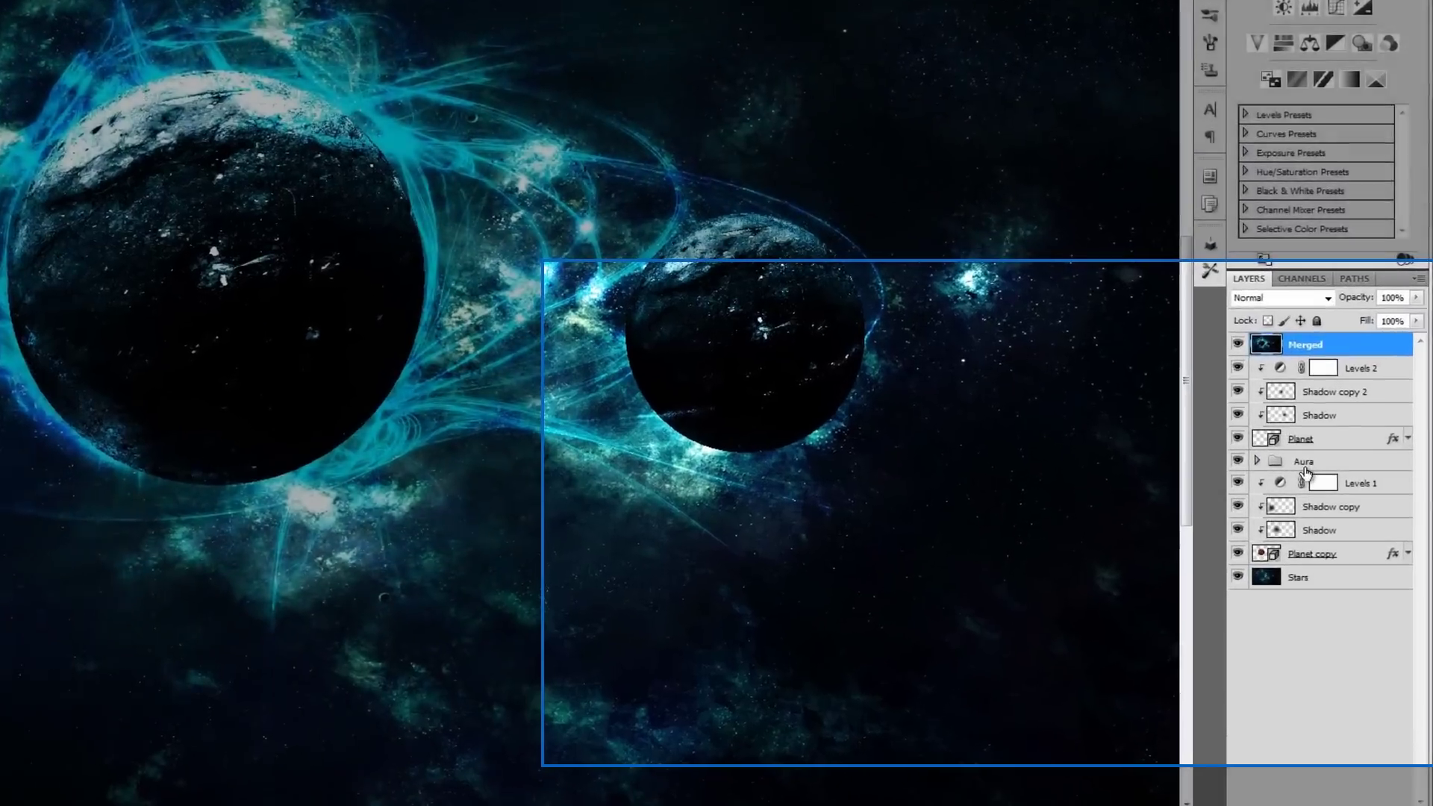
left_click(1337, 504)
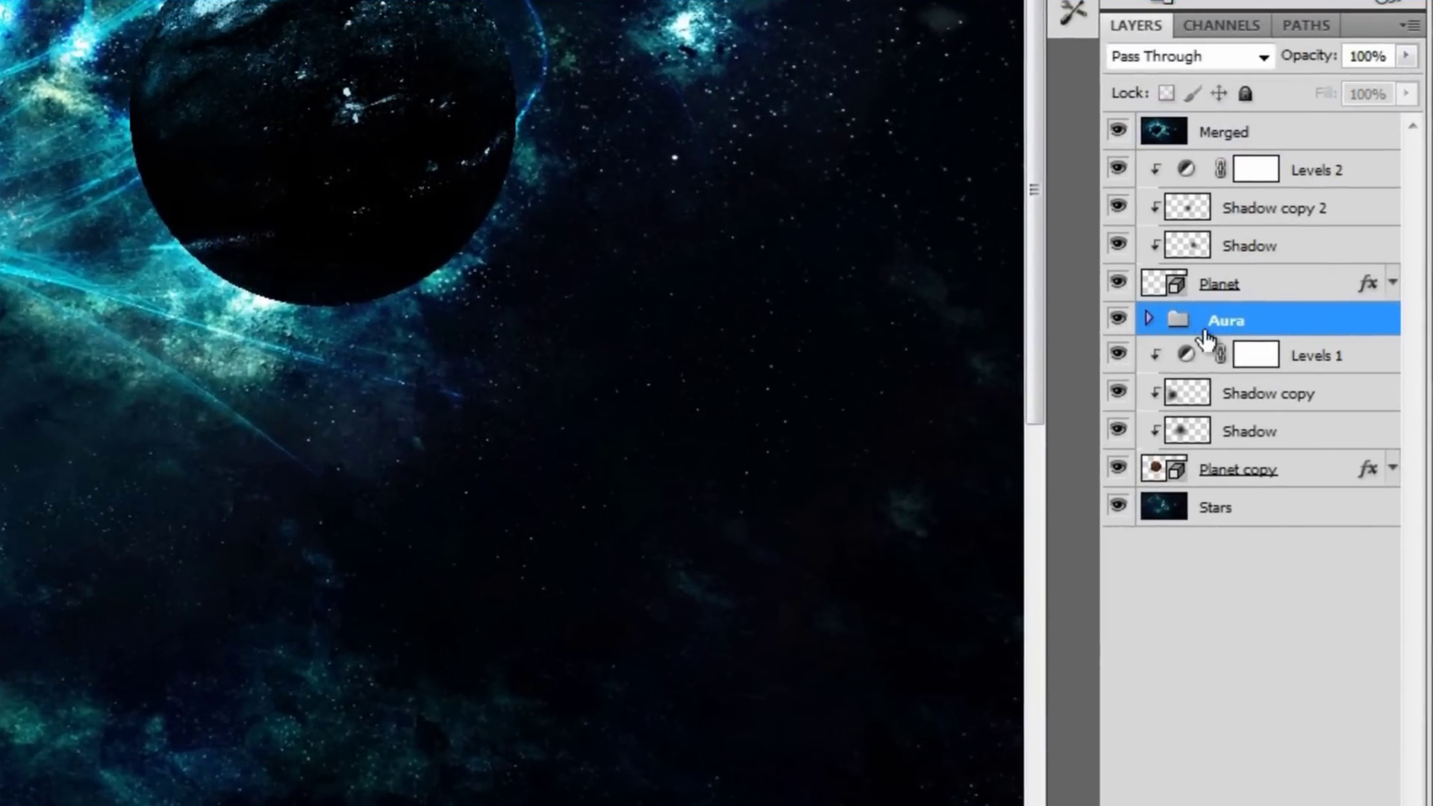
left_click_drag(1245, 330, 1247, 125)
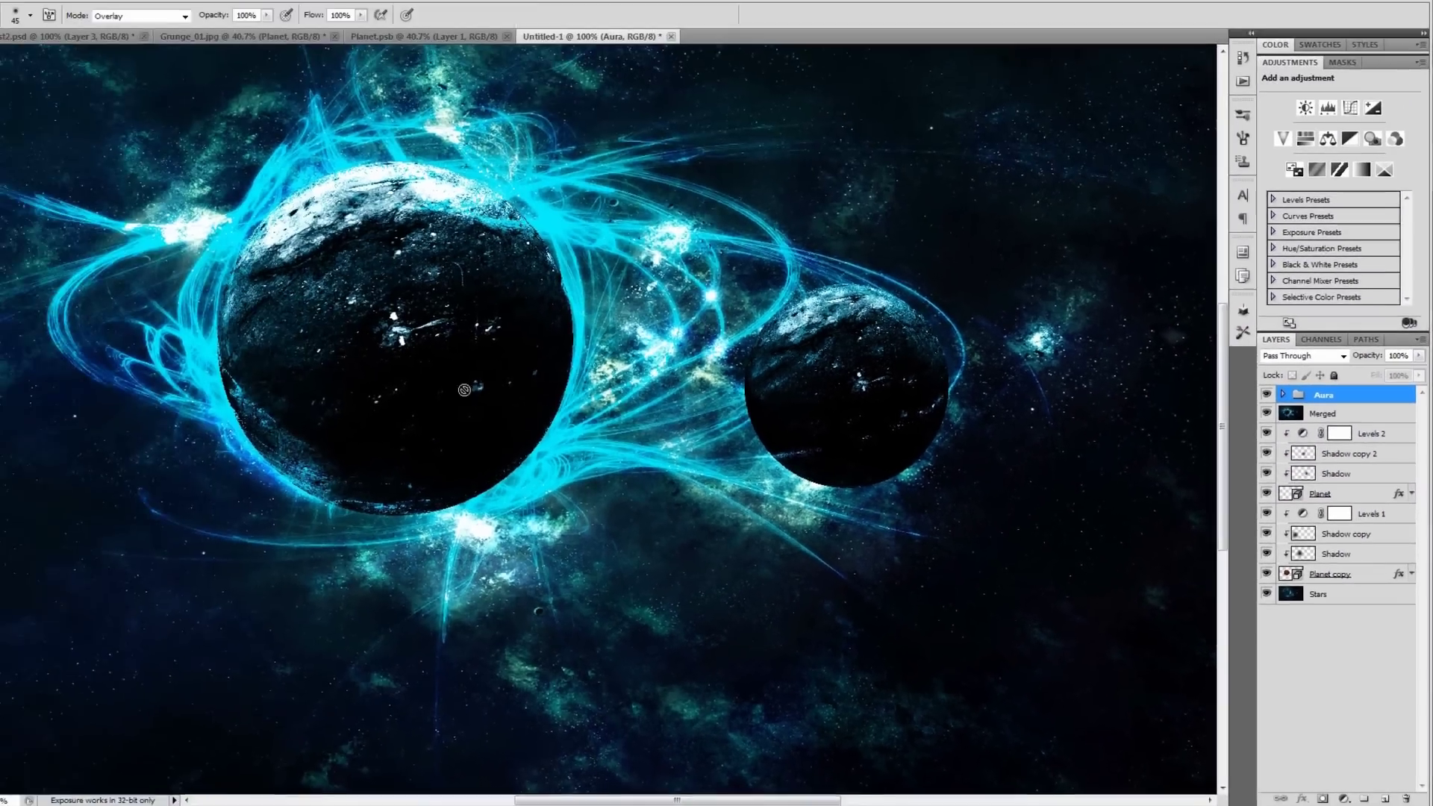
Step: Add a layer mask to the Aura group and set the brush's blend mode to Normal
left_click_drag(463, 390, 605, 502)
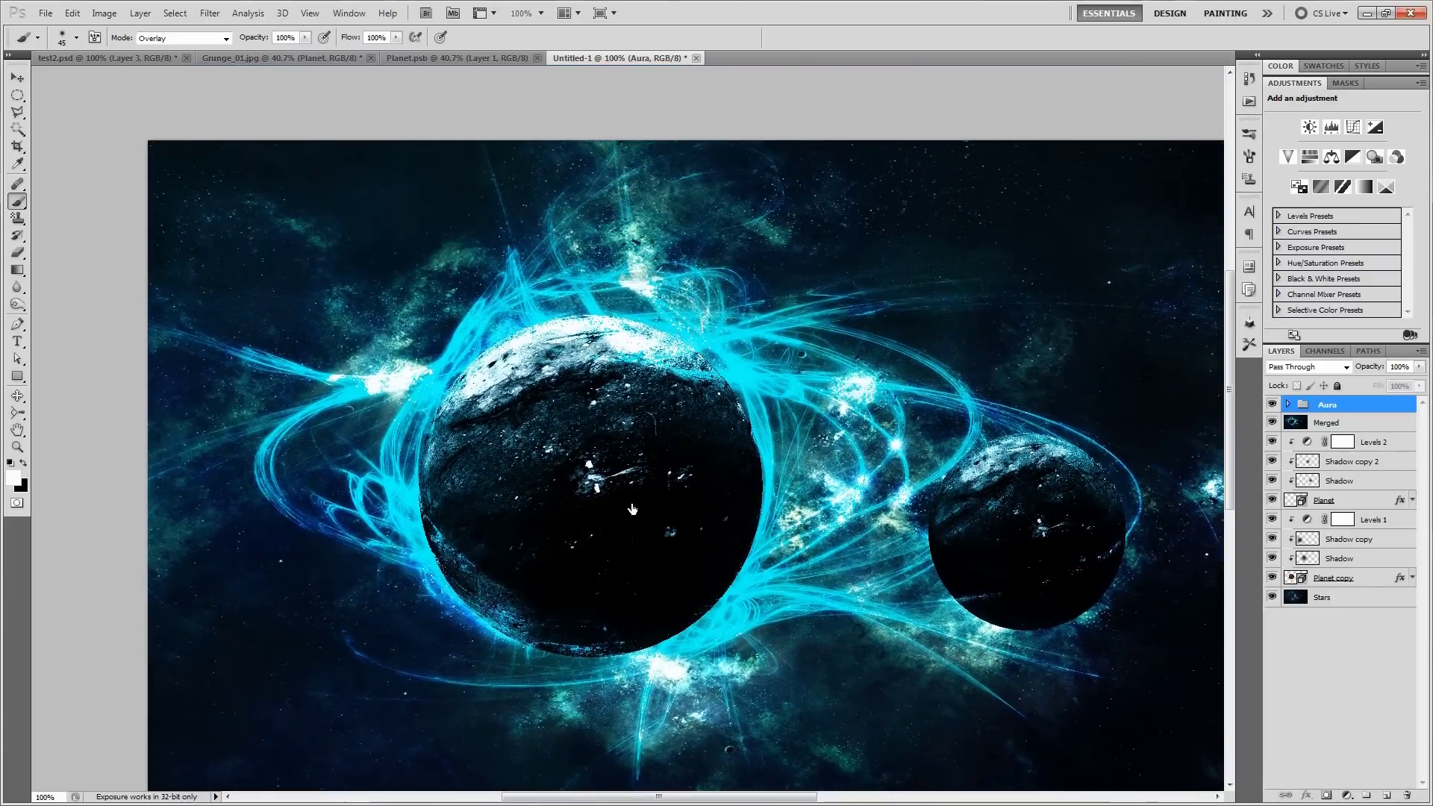
left_click_drag(757, 530, 739, 470)
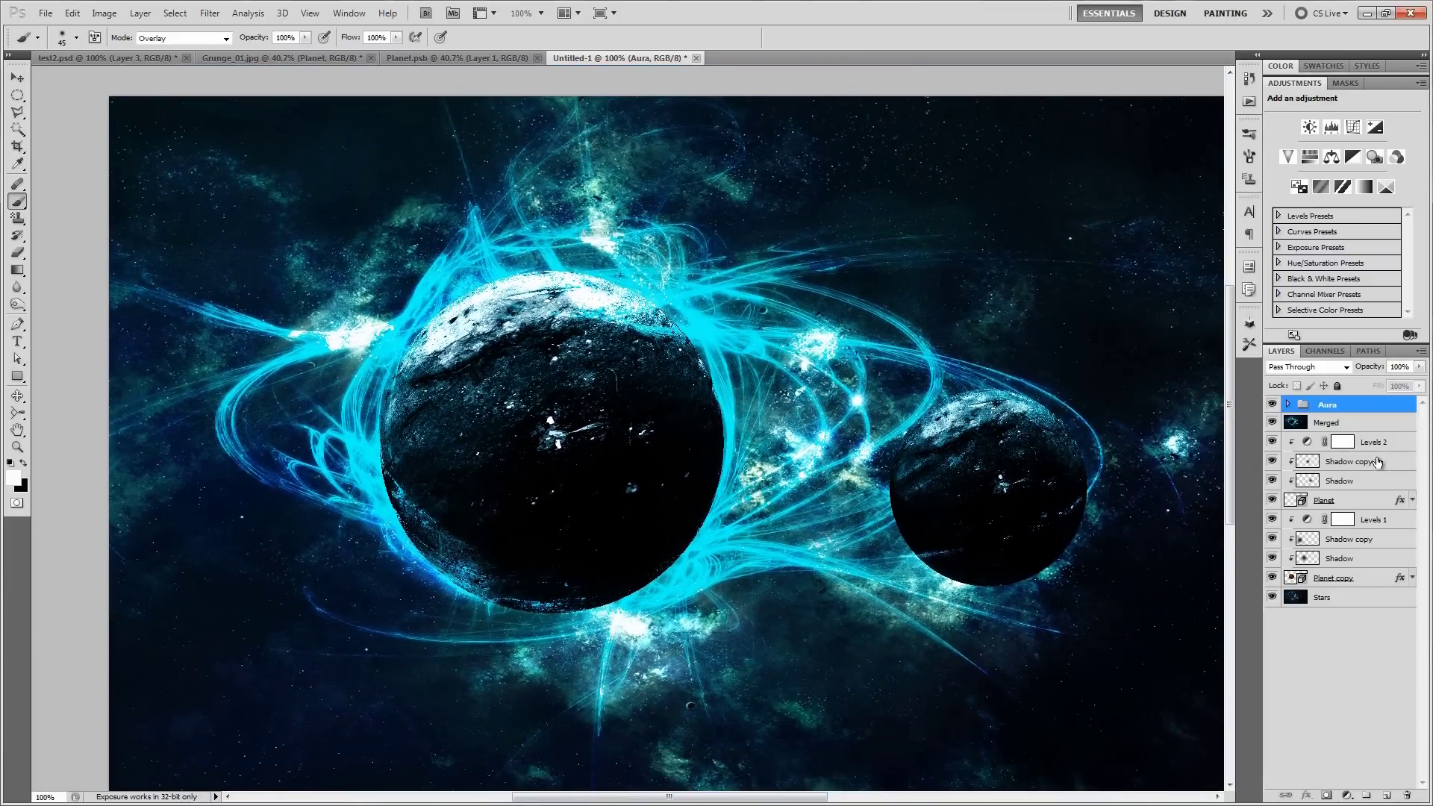
left_click(1324, 795)
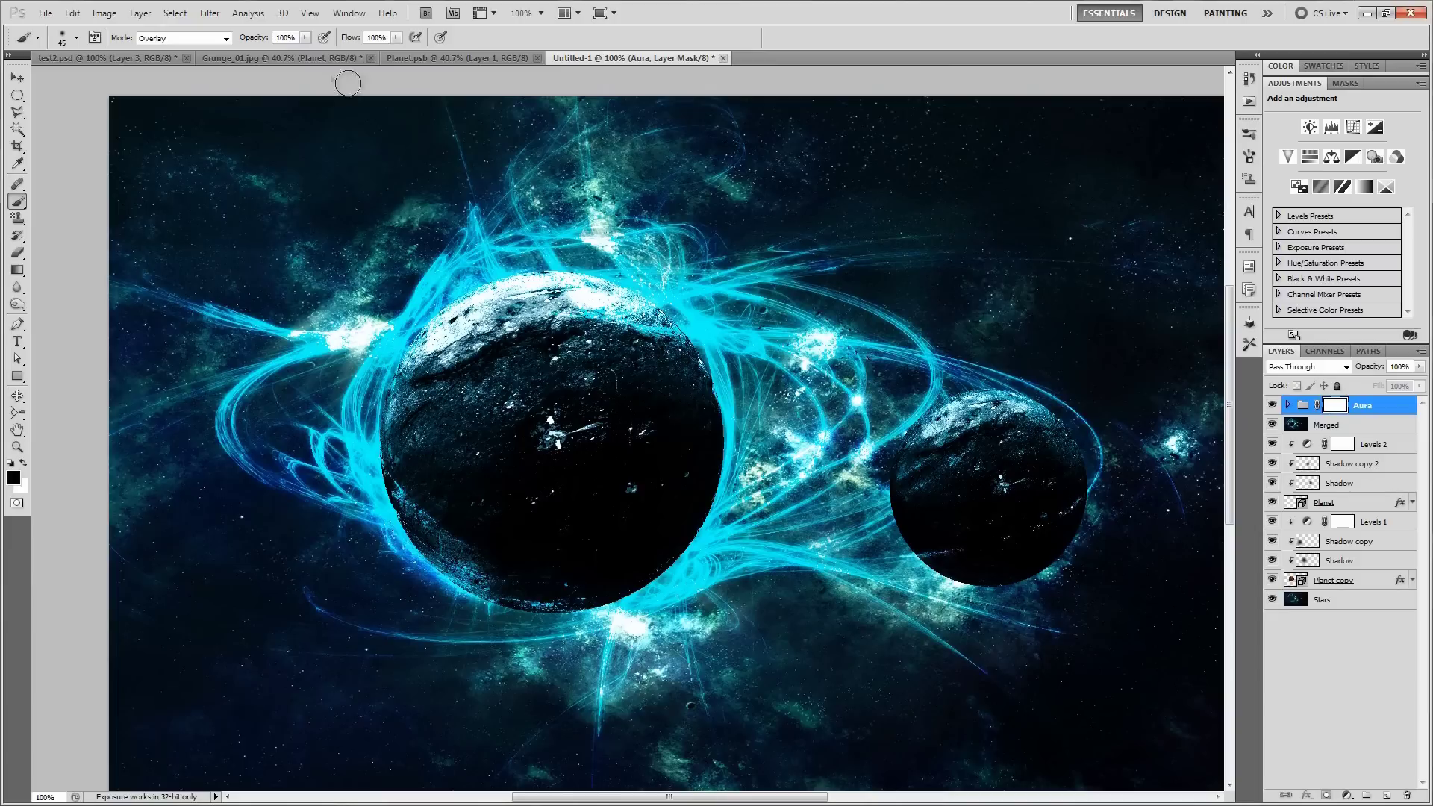
left_click(181, 39)
left_click(182, 51)
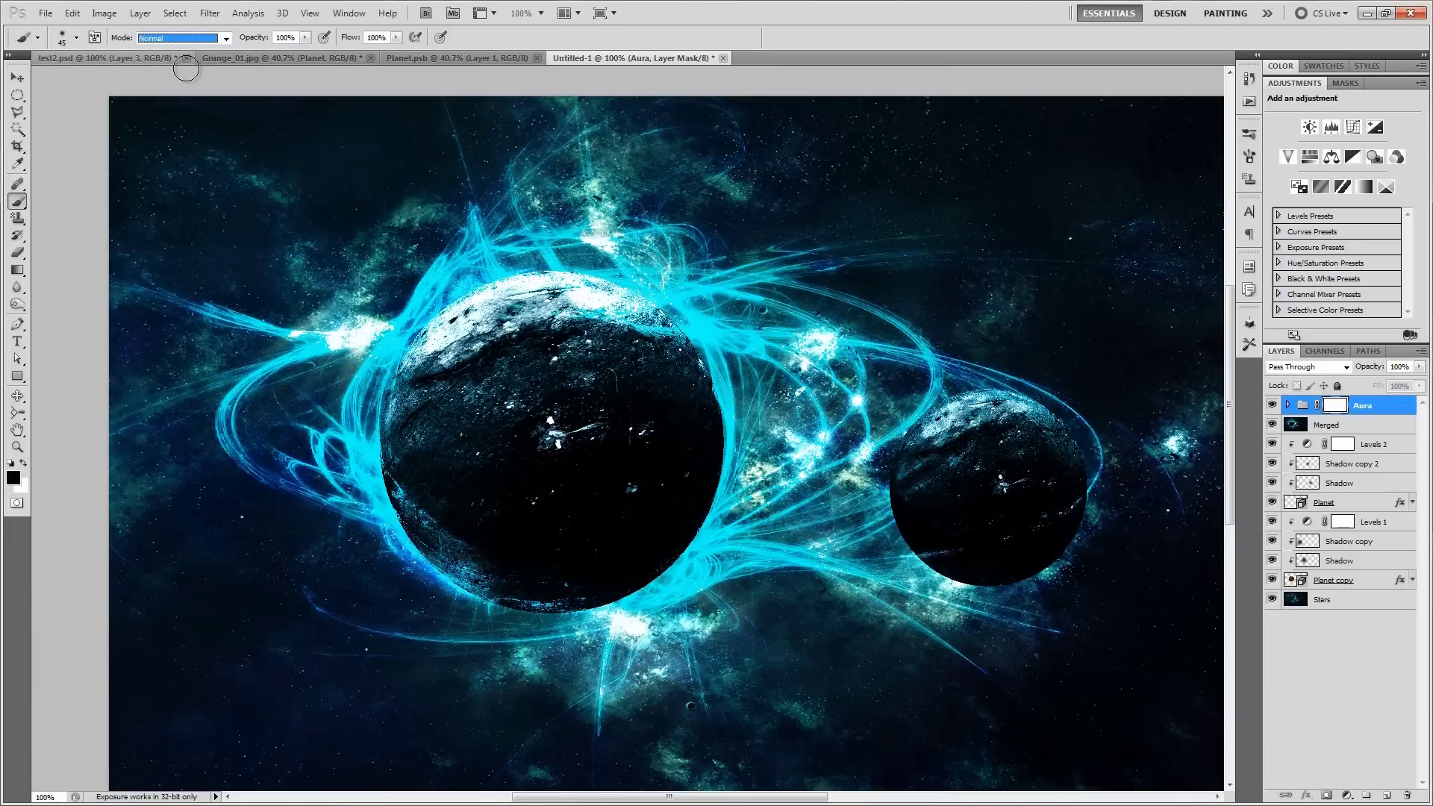
Step: Paint black on the Aura group's mask over the large planet with an 800-pixel brush to soften the aura around it
key("bracketright")
key("bracketright")
key("bracketright")
key("bracketright")
key("bracketright")
key("bracketright")
key("bracketright")
key("bracketright")
key("bracketright")
key("bracketright")
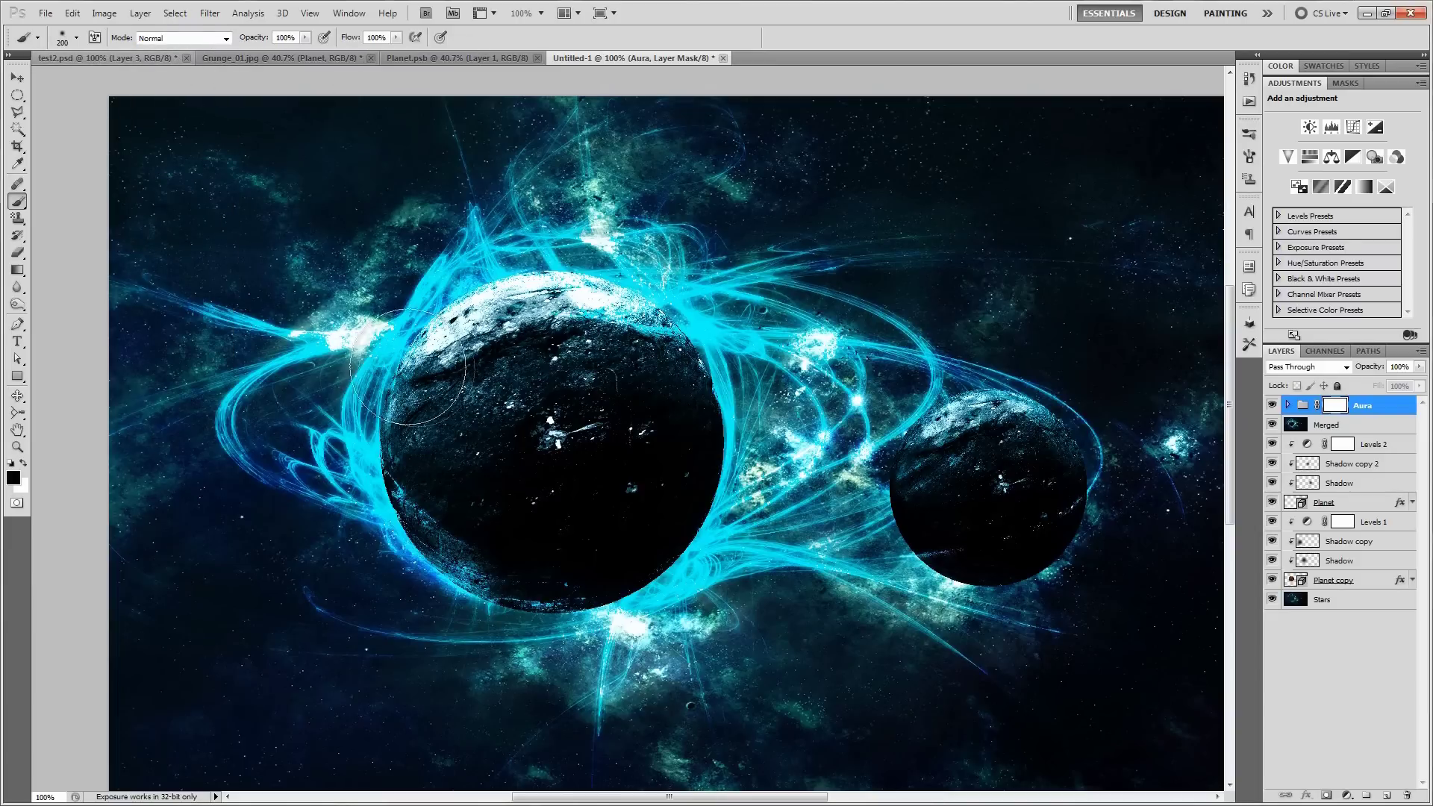
key("bracketright")
key("bracketright")
key("bracketright")
key("bracketright")
key("bracketright")
key("bracketright")
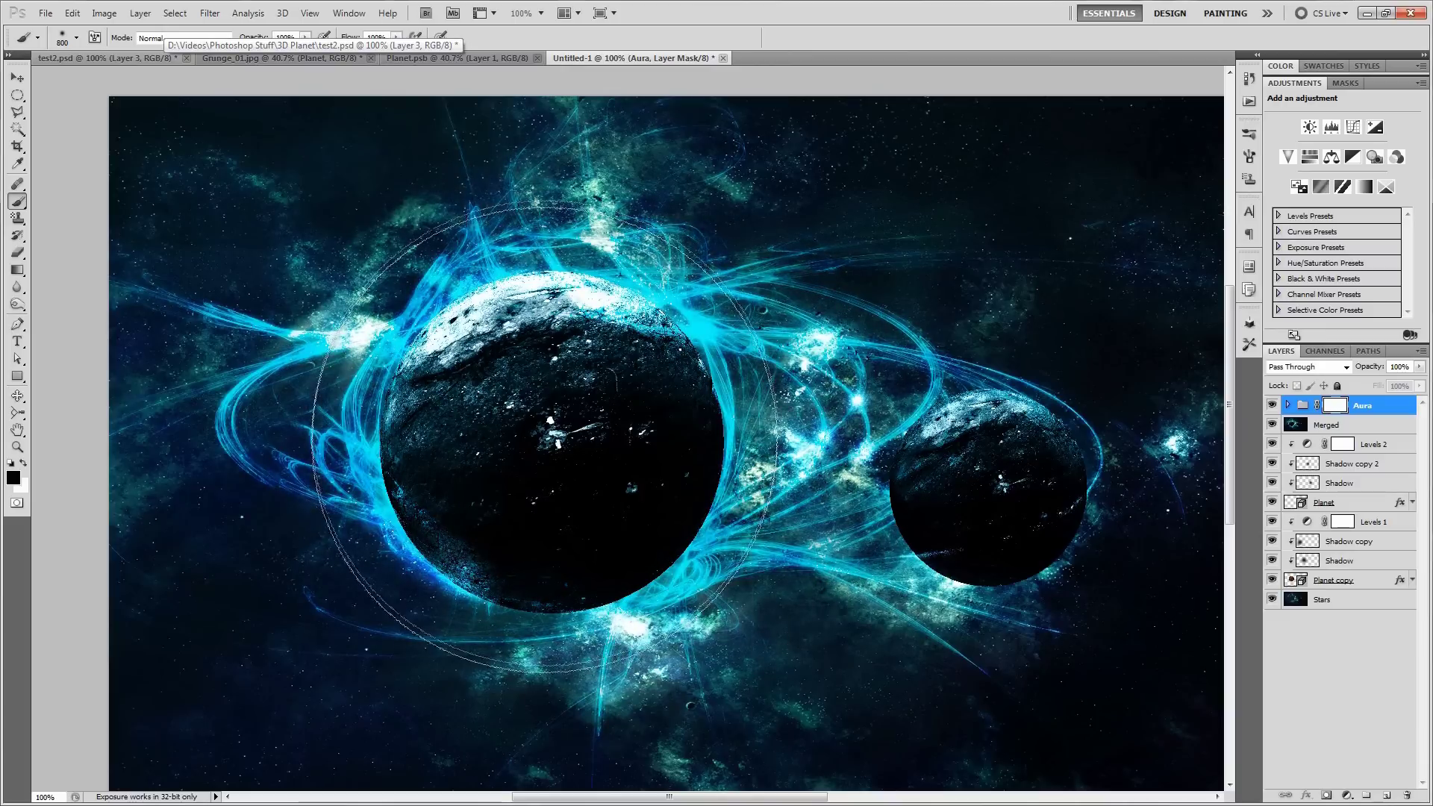
mouse_move(553, 414)
left_mouse_down()
mouse_move(470, 464)
mouse_move(512, 463)
left_mouse_up()
mouse_move(647, 494)
left_mouse_down()
mouse_move(583, 379)
mouse_move(602, 409)
left_mouse_up()
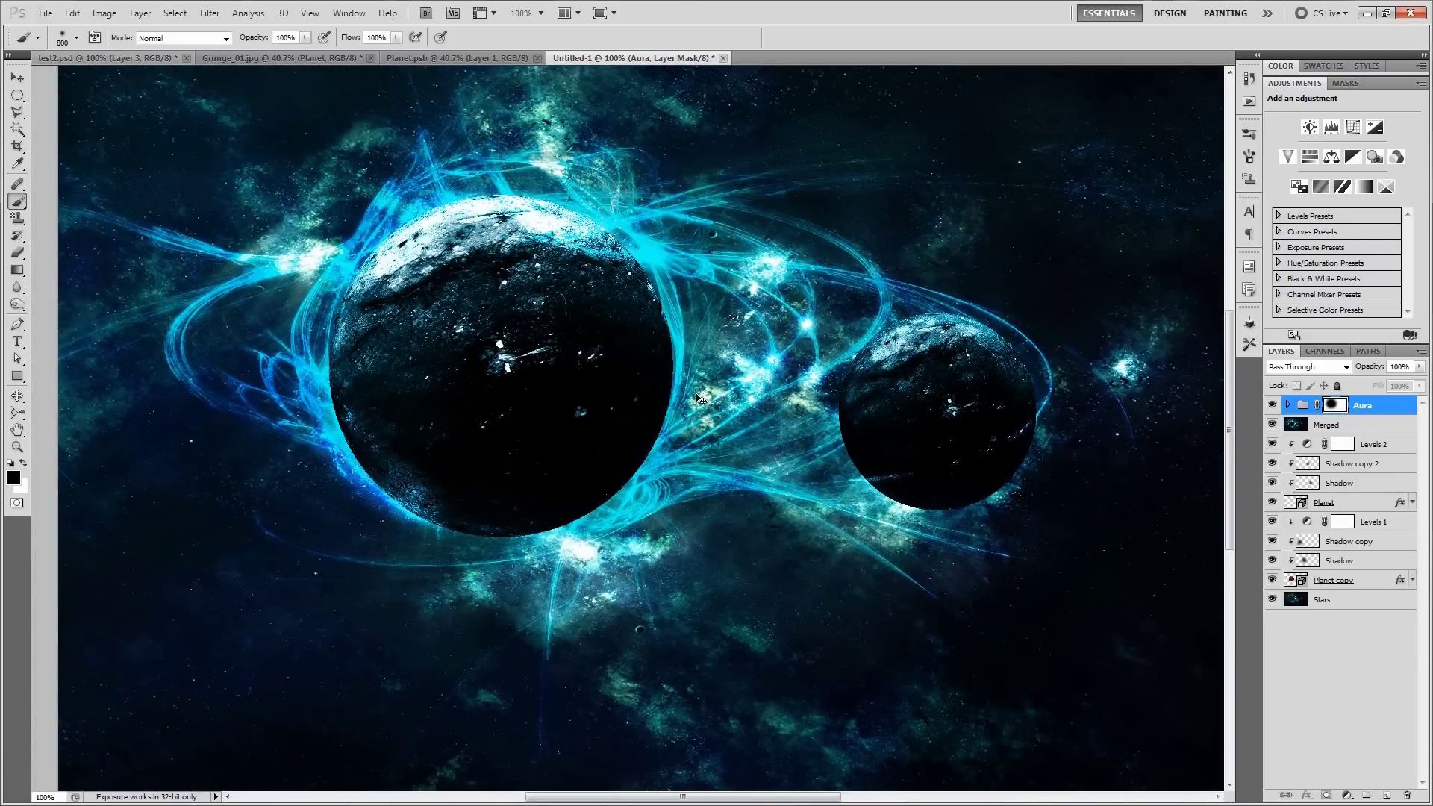
Step: Fit the whole image in view and toggle the Aura group's visibility to compare the scene with and without it
key("v")
key("ctrl+0")
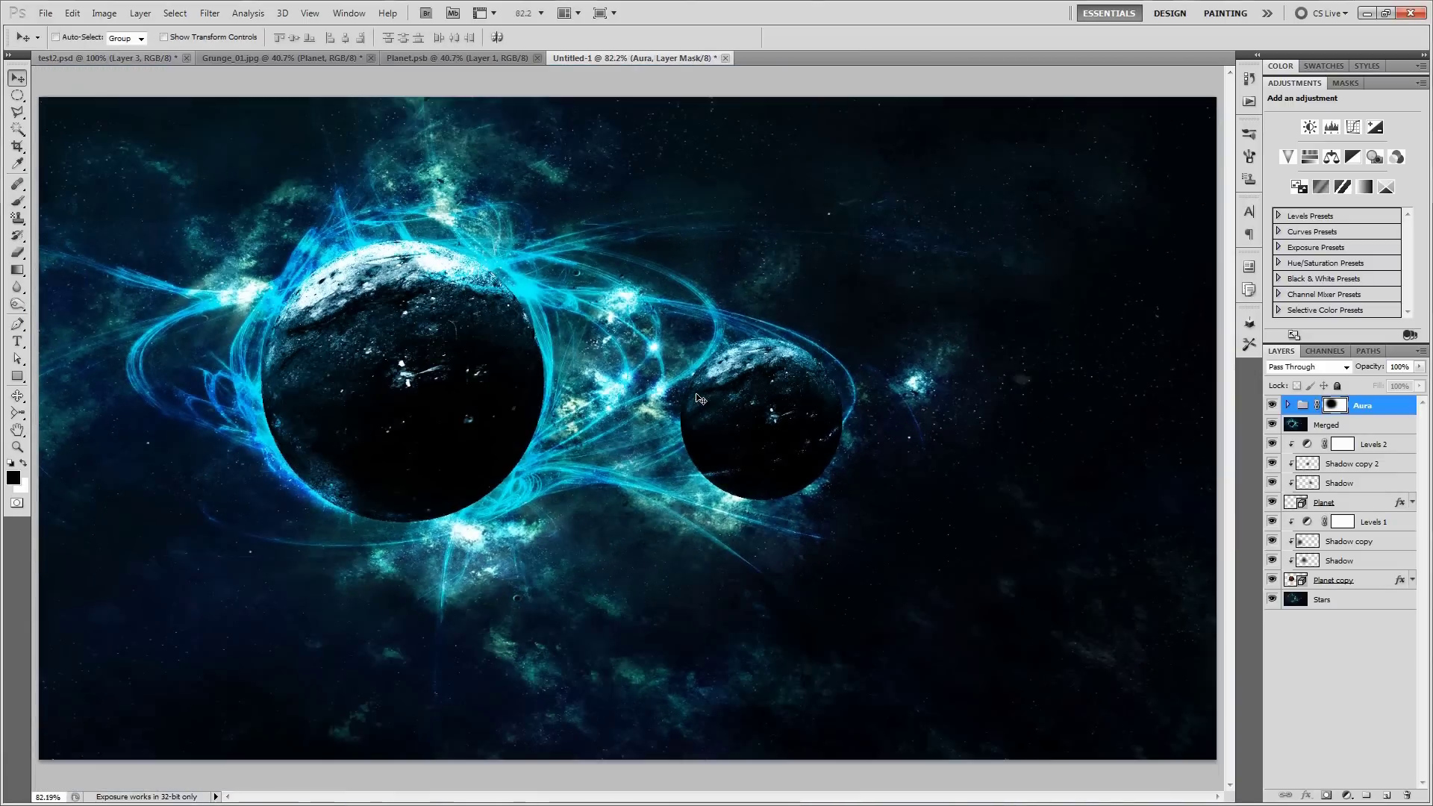
left_click(1270, 405, "ctrl")
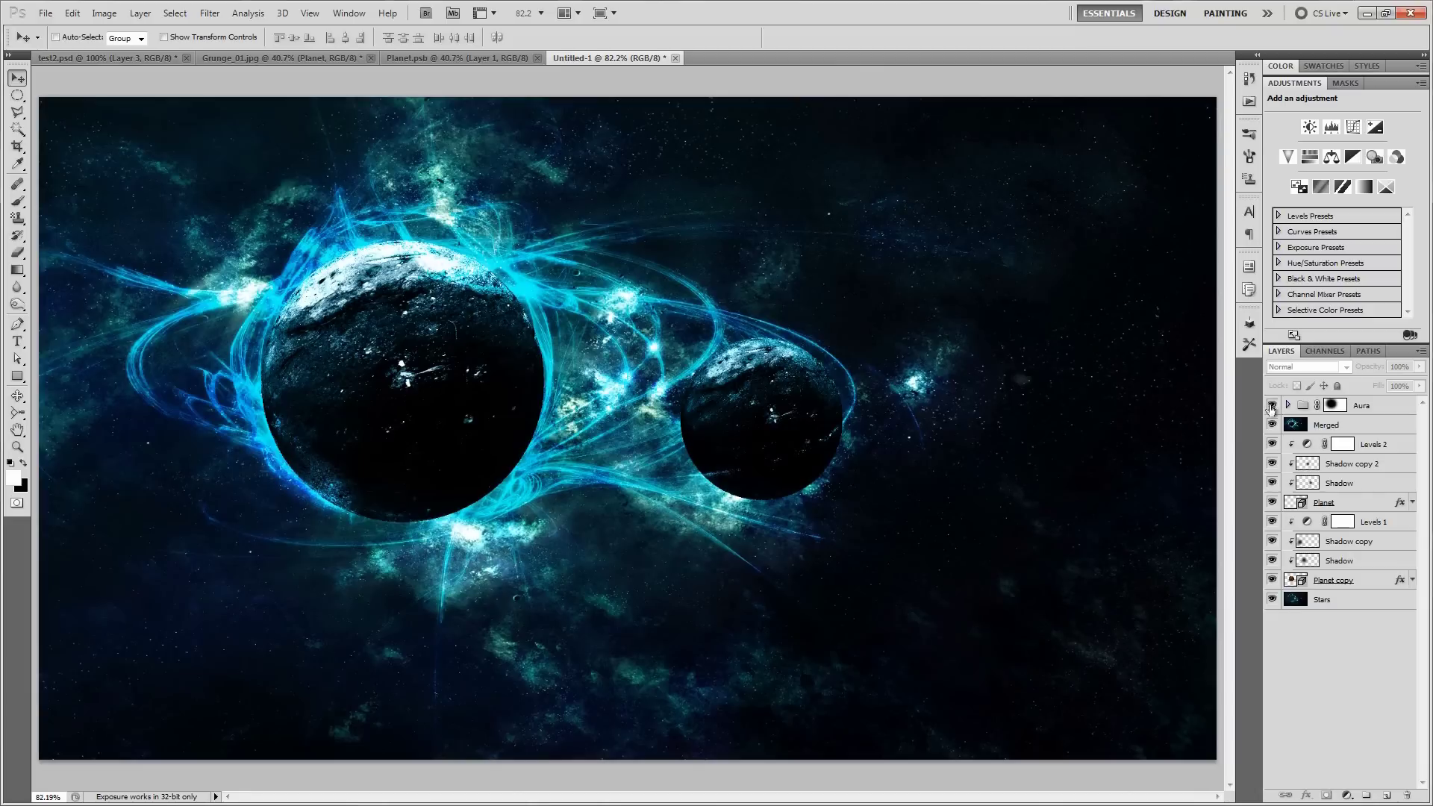
left_click(1271, 406)
left_click(1271, 407)
left_click(1271, 406)
left_click(1271, 407)
left_click(1271, 407)
left_click(1271, 407)
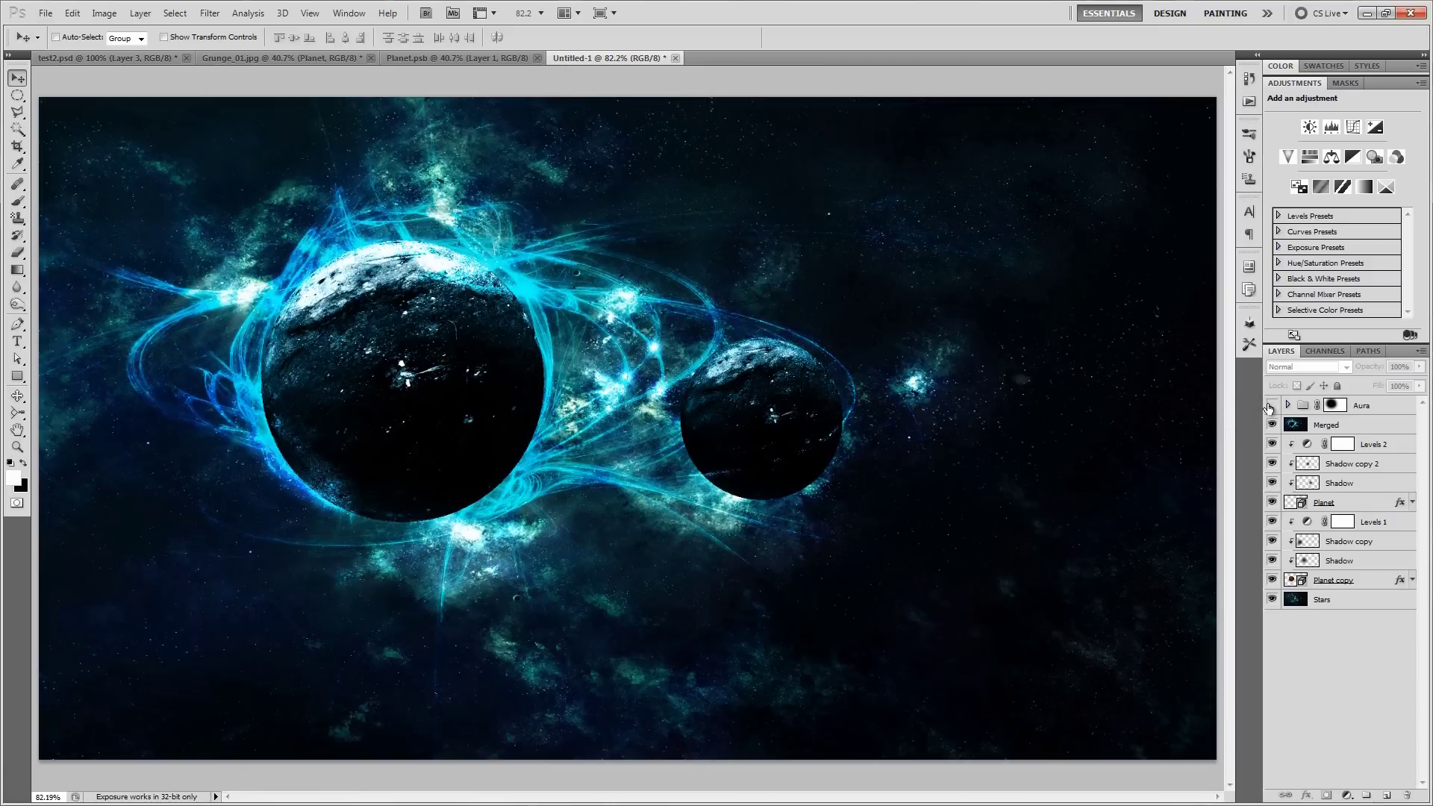
Step: Compare the scene with the Aura group hidden and shown, leaving the group visible
left_click(1271, 407)
left_click(1271, 407)
left_click(1271, 407)
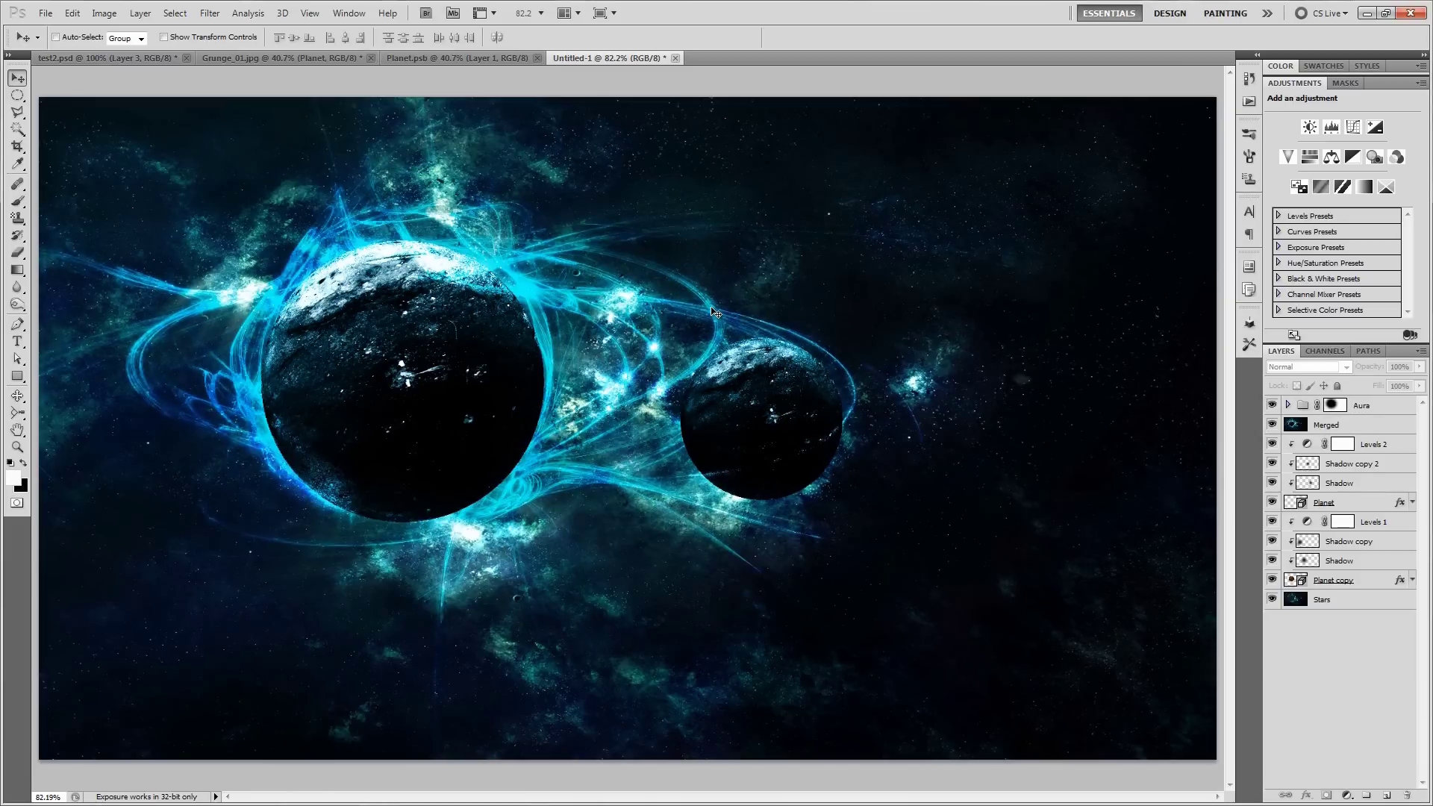
Step: Add a new layer directly above the Aura group and rename it Vin
left_click(1362, 406)
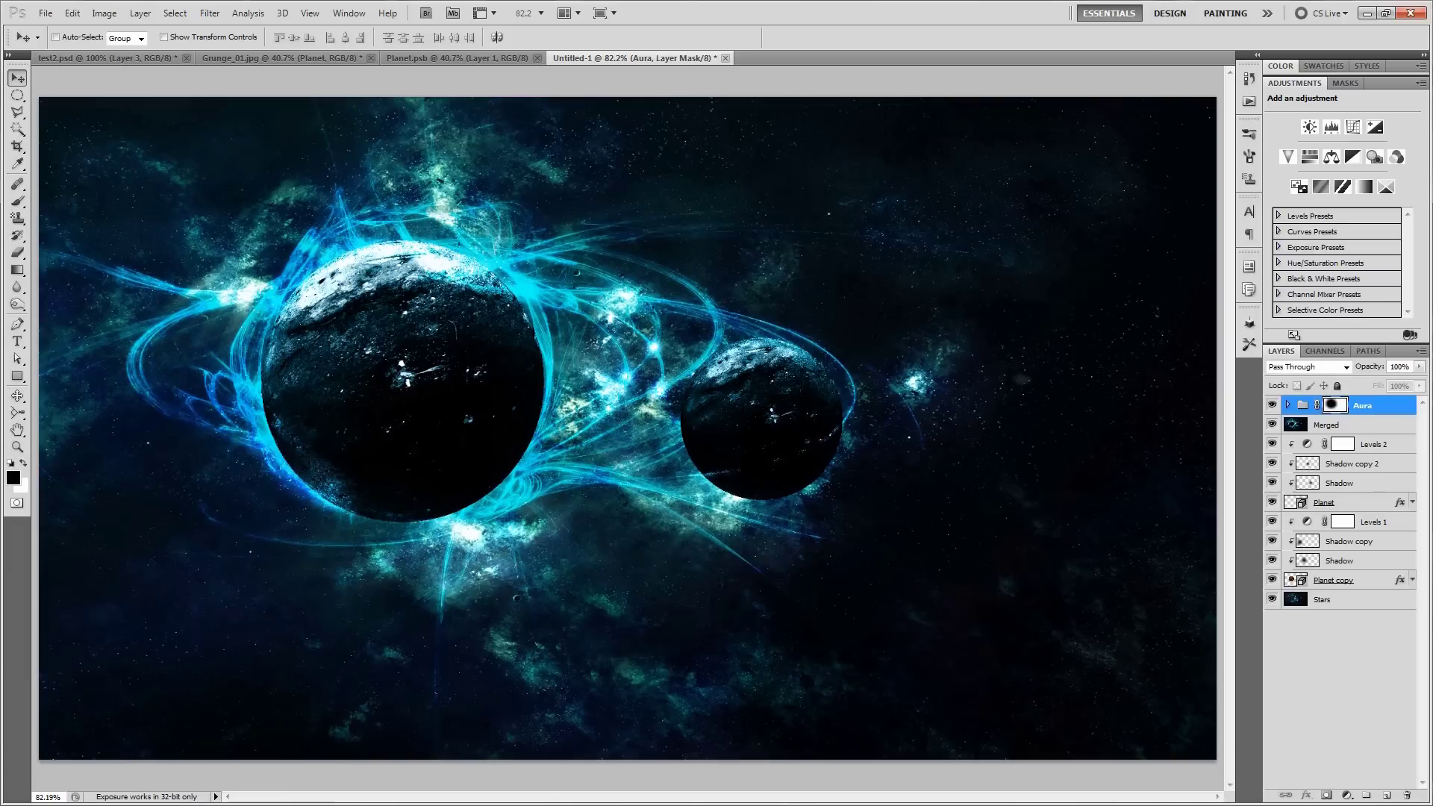
left_click(1388, 796)
key("x")
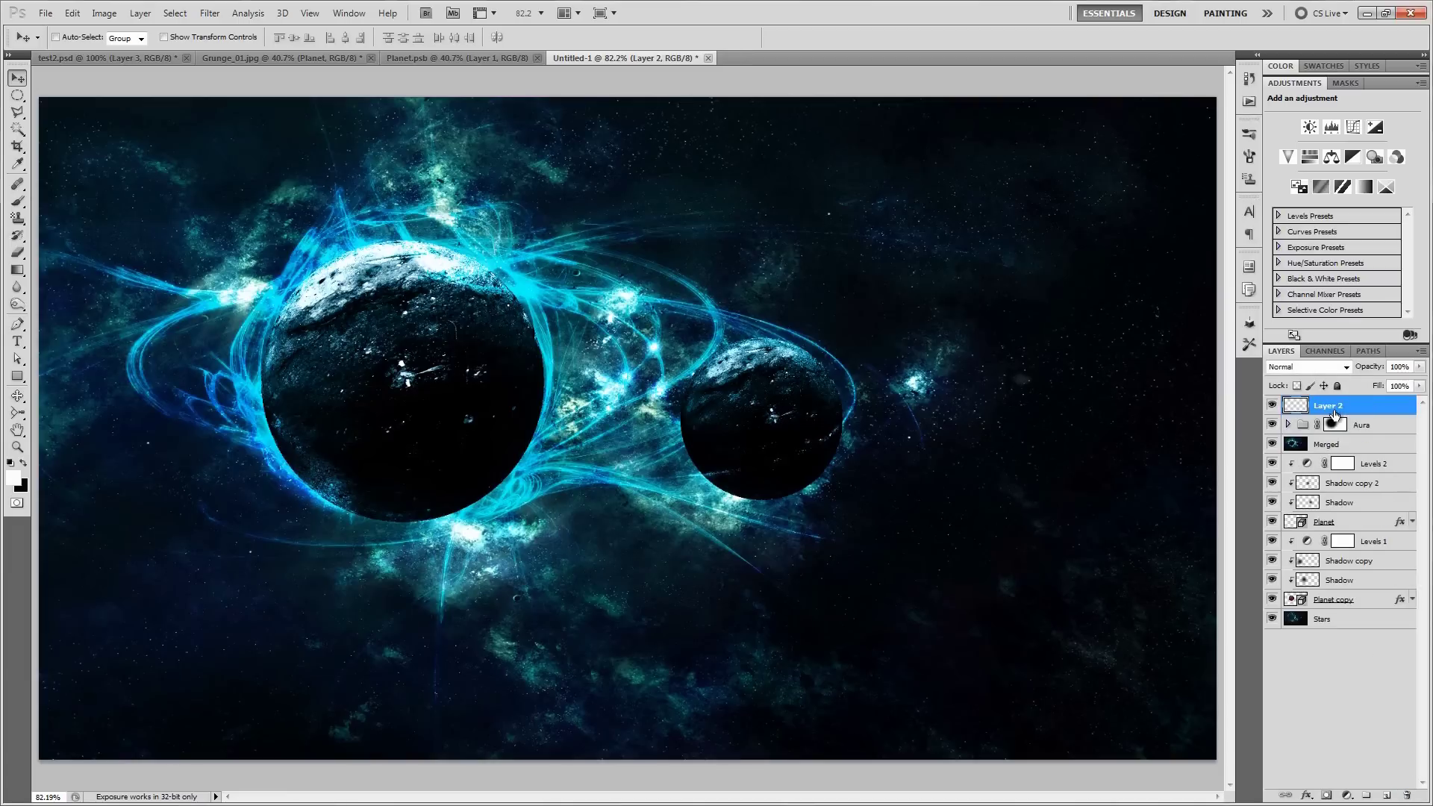
key("Return")
Step: Paint a black vignette around the canvas edges on the Vin layer with an 1100-pixel brush
scroll(734, 410, "down", 3)
key("b")
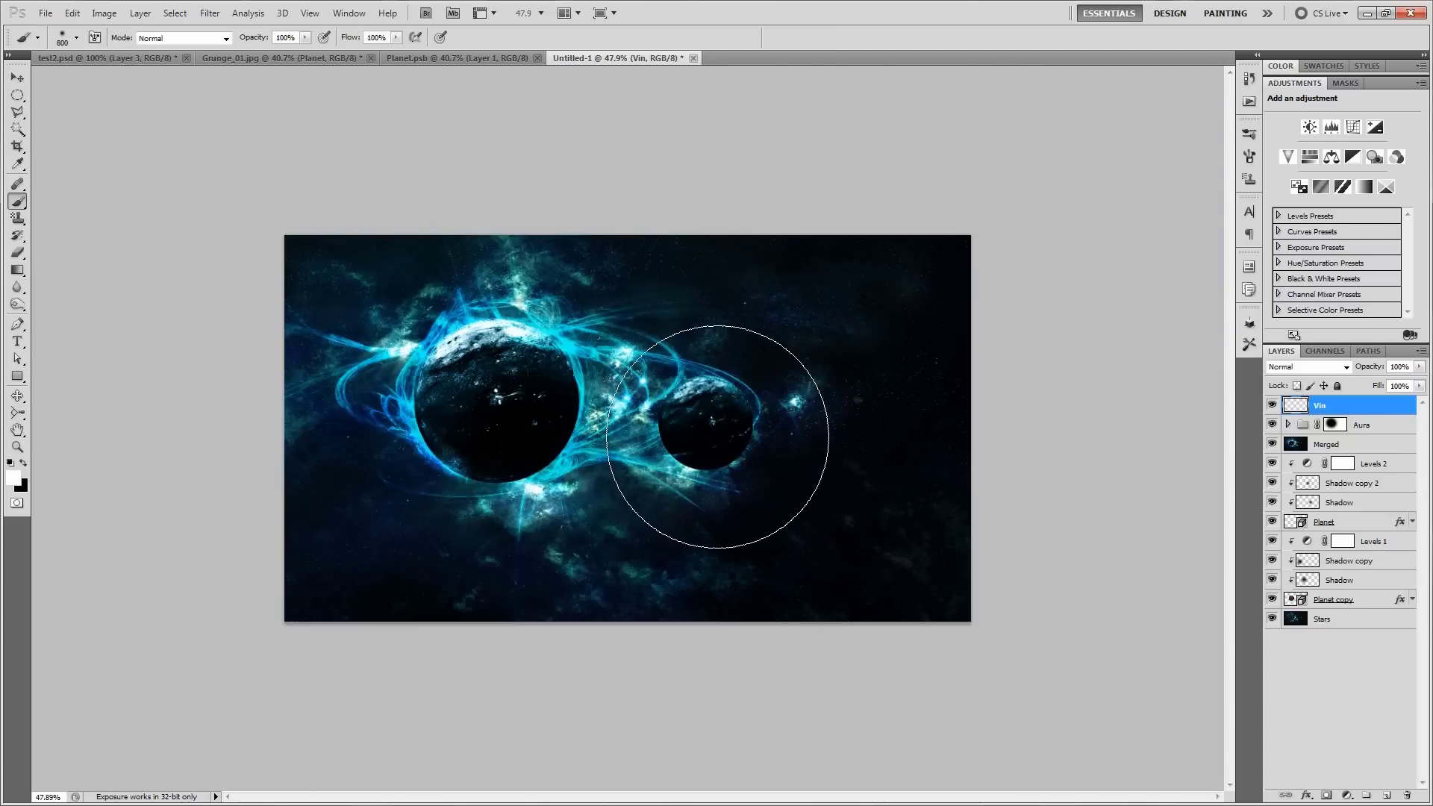
scroll(717, 437, "down", 3)
key("bracketright")
key("bracketright")
key("bracketright")
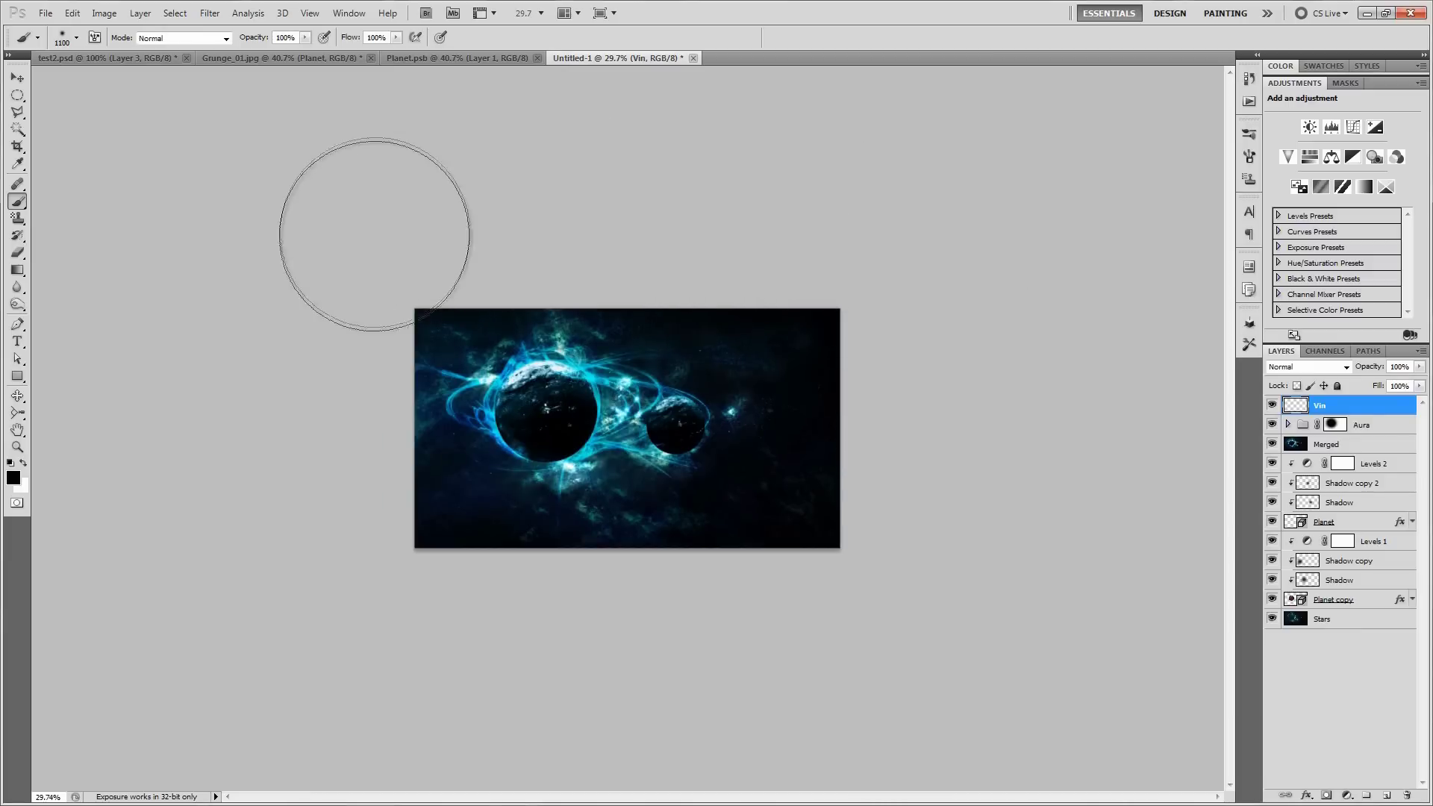
Step: Set the Vin layer's blend mode to Overlay and toggle its visibility to compare the vignette's effect
key("ctrl+0")
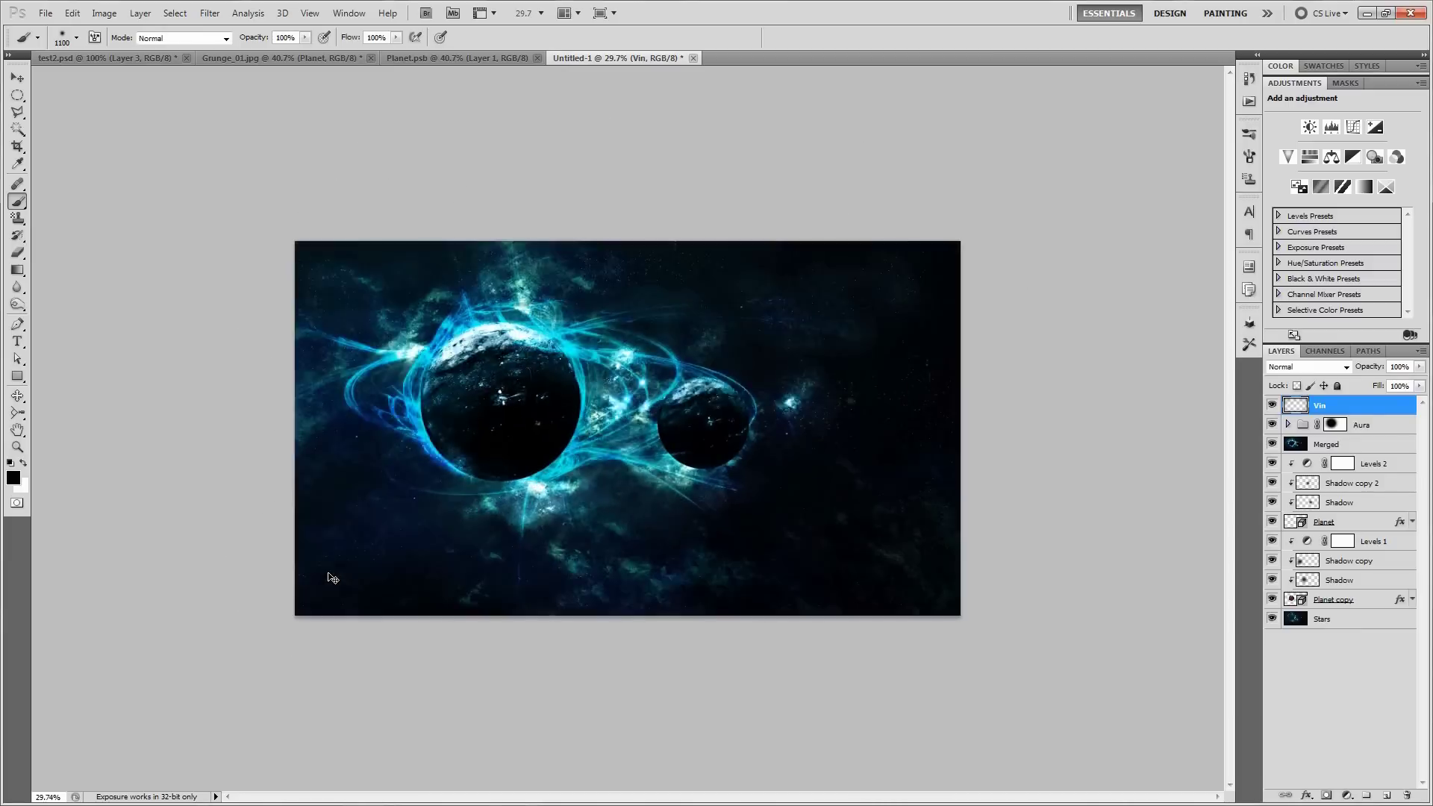
left_click(1308, 366)
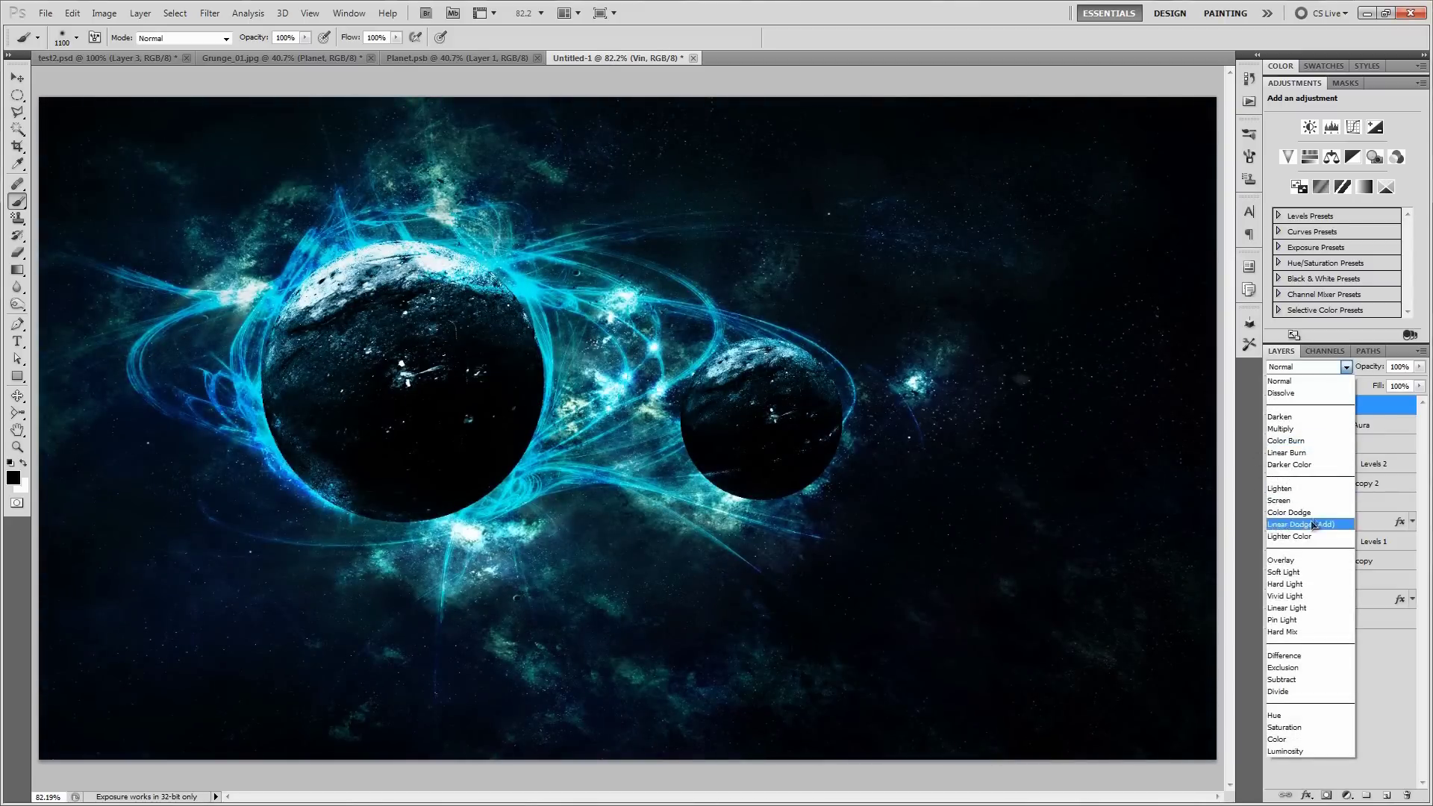
left_click(1306, 560)
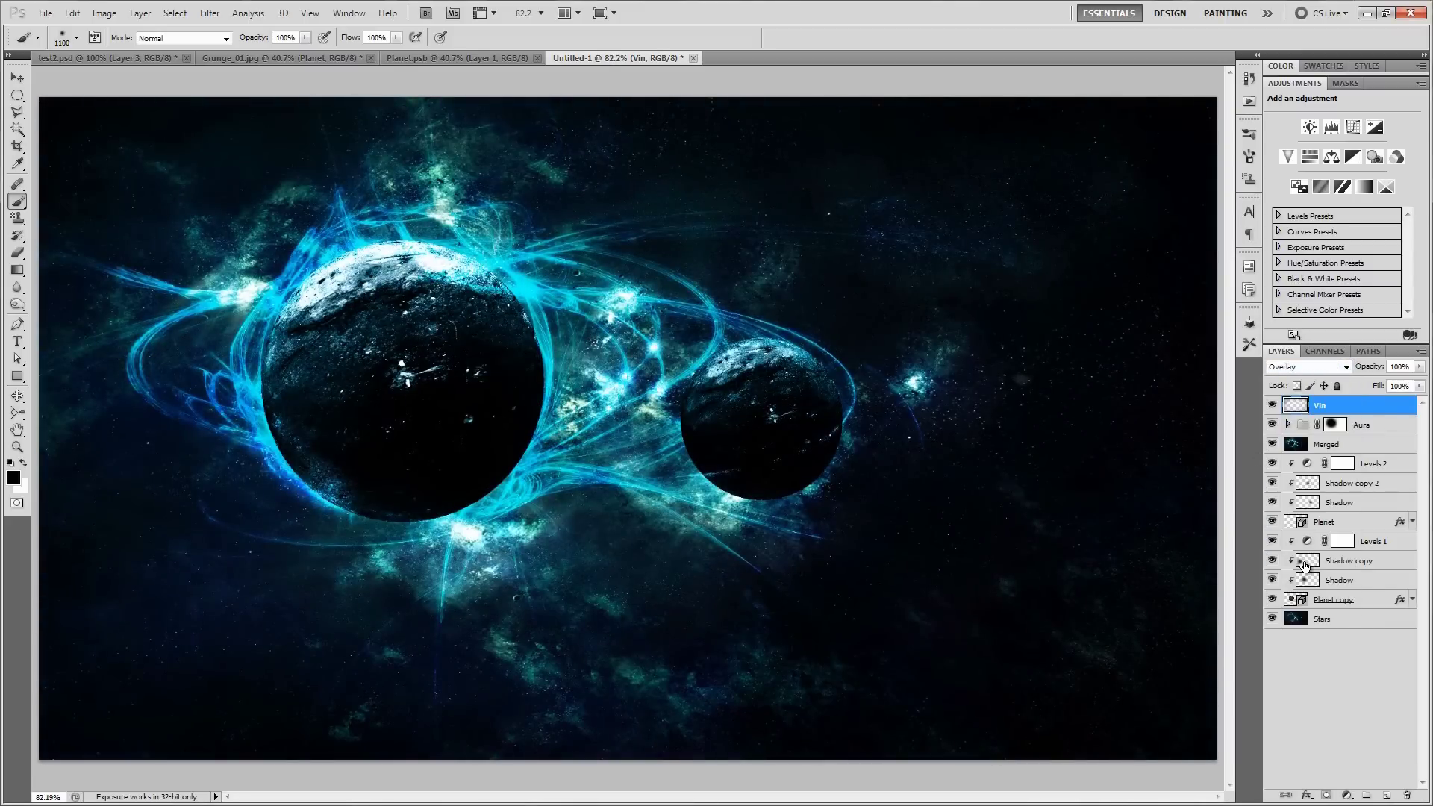
key("v")
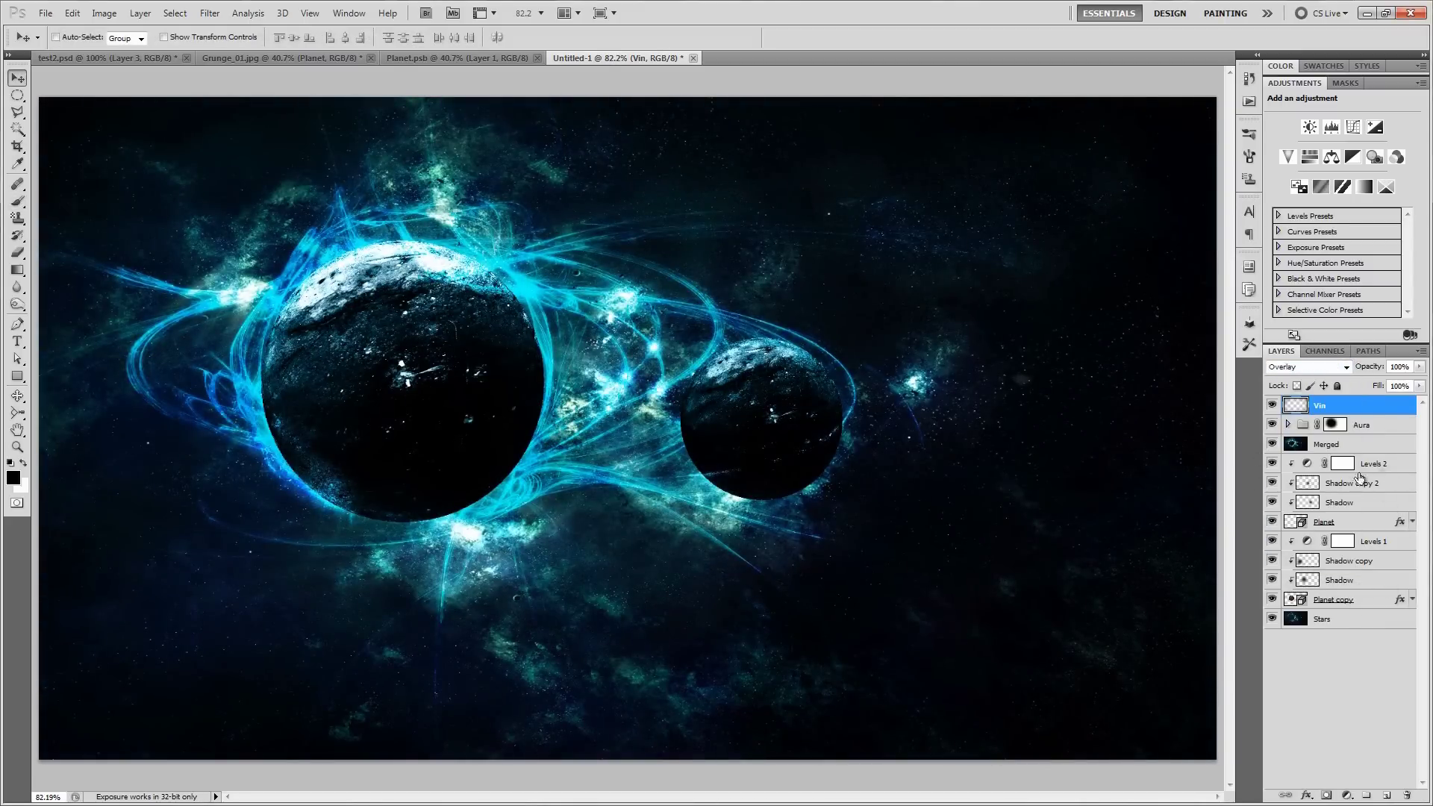
left_click(1271, 405)
left_click(1272, 405)
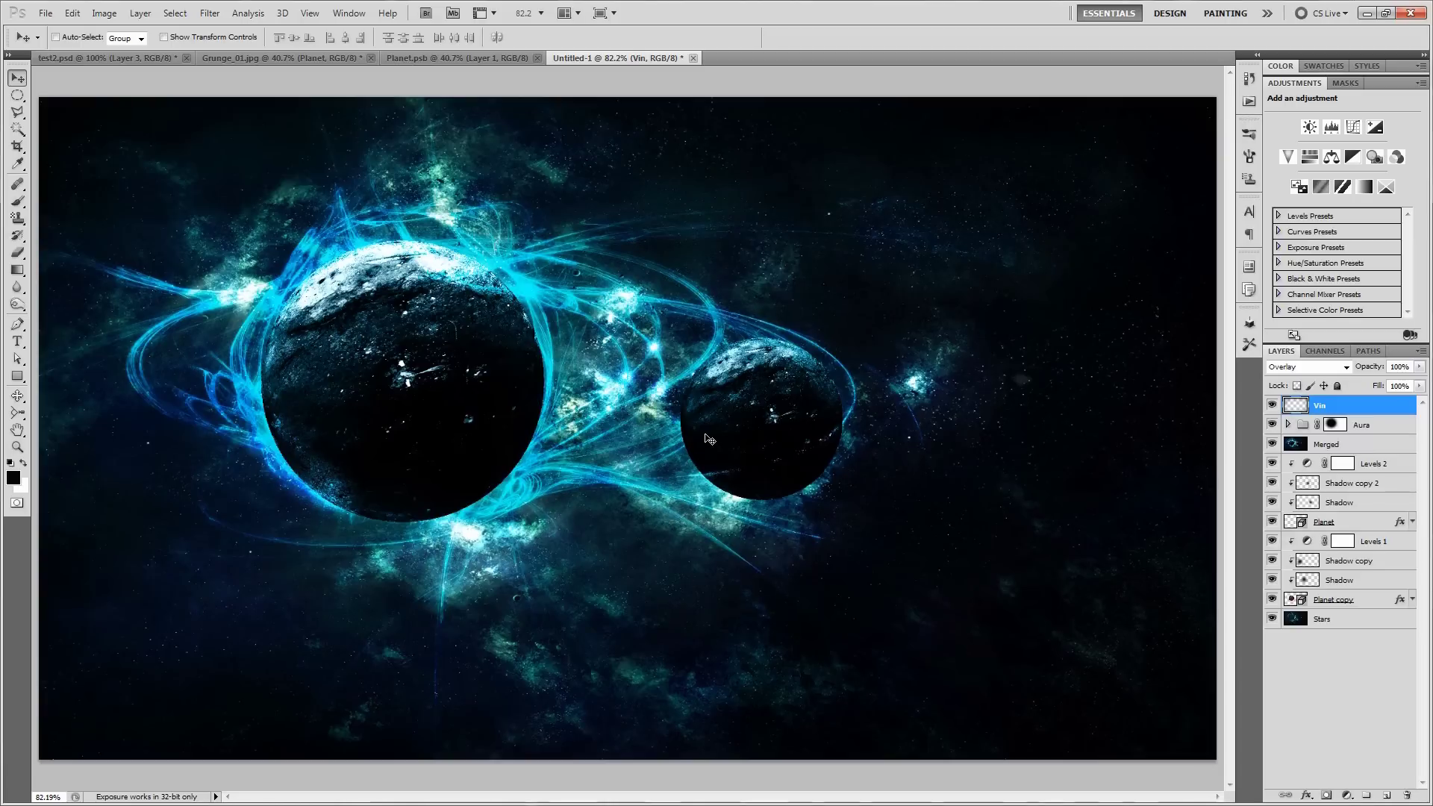
Step: Inspect the finished space scene at 100% zoom in full-screen mode without the interface
key("ctrl+plus")
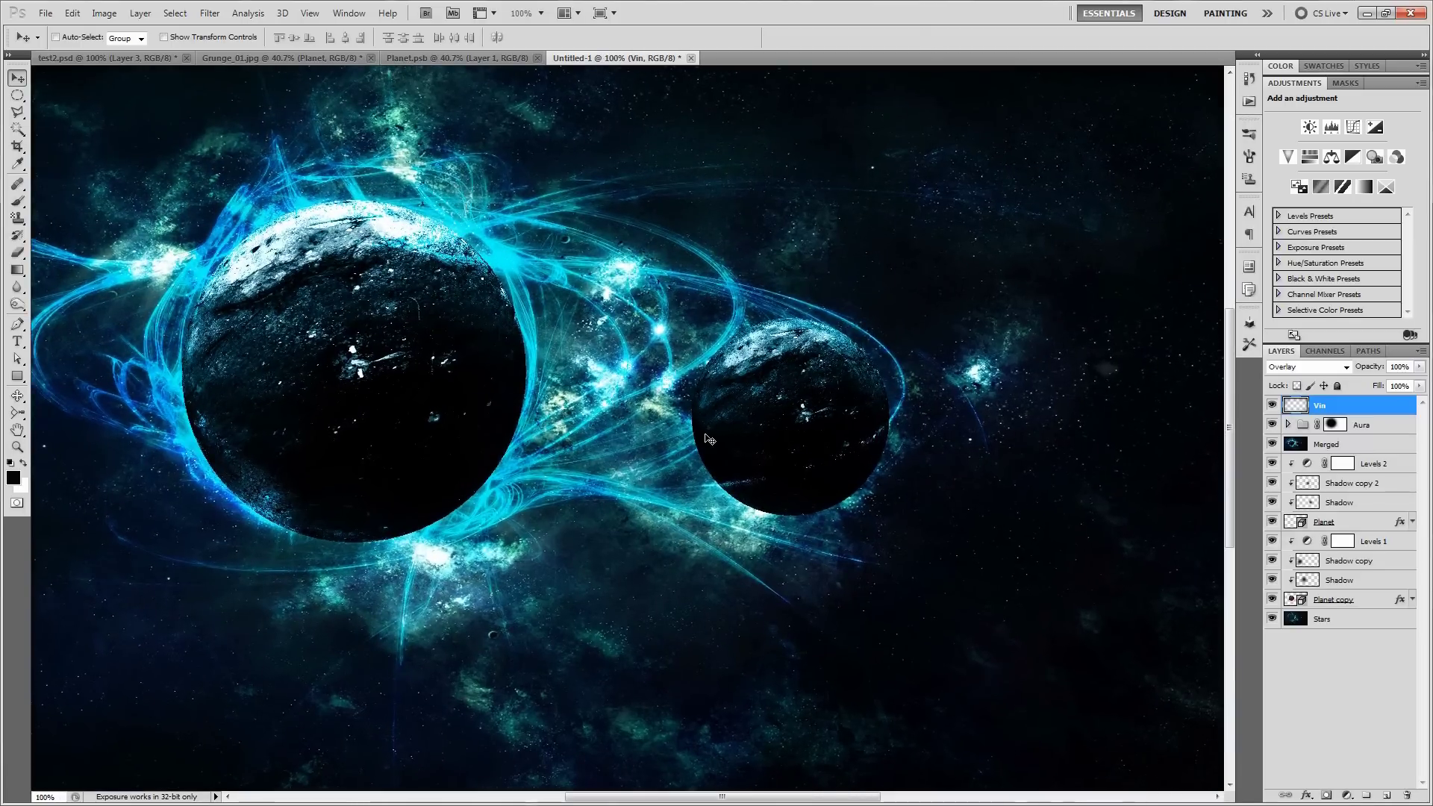
key("f")
key("f")
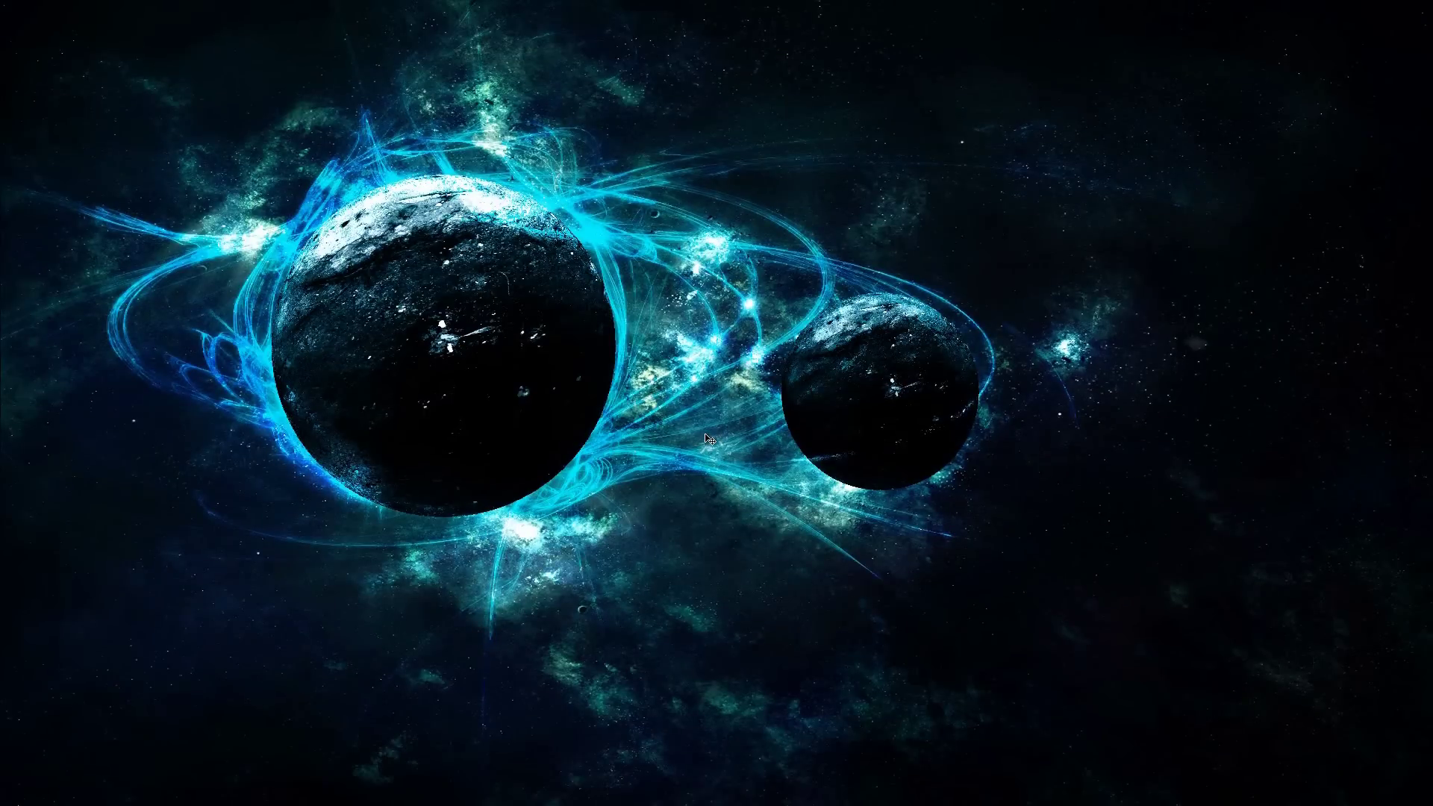
key("f")
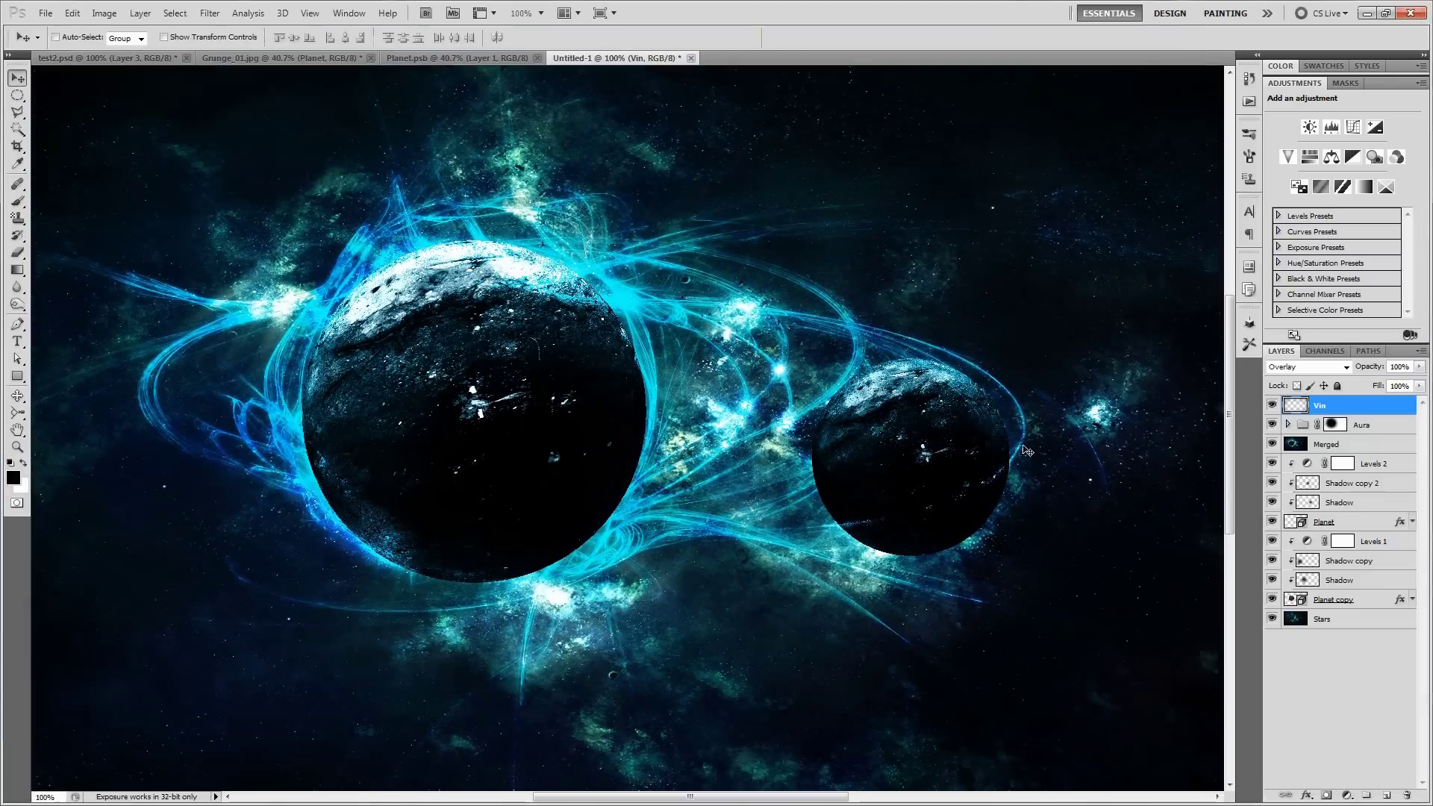
key("f")
key("f")
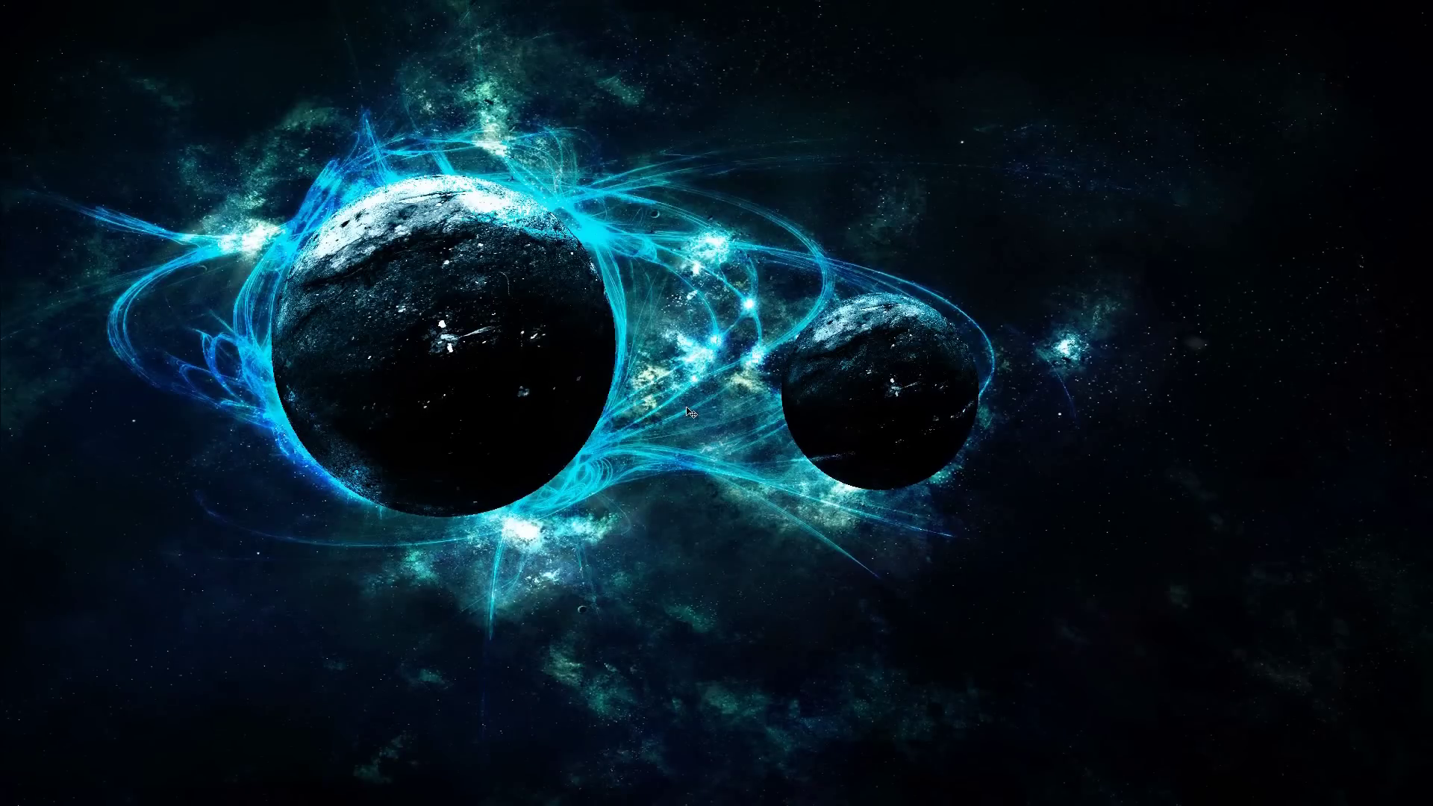